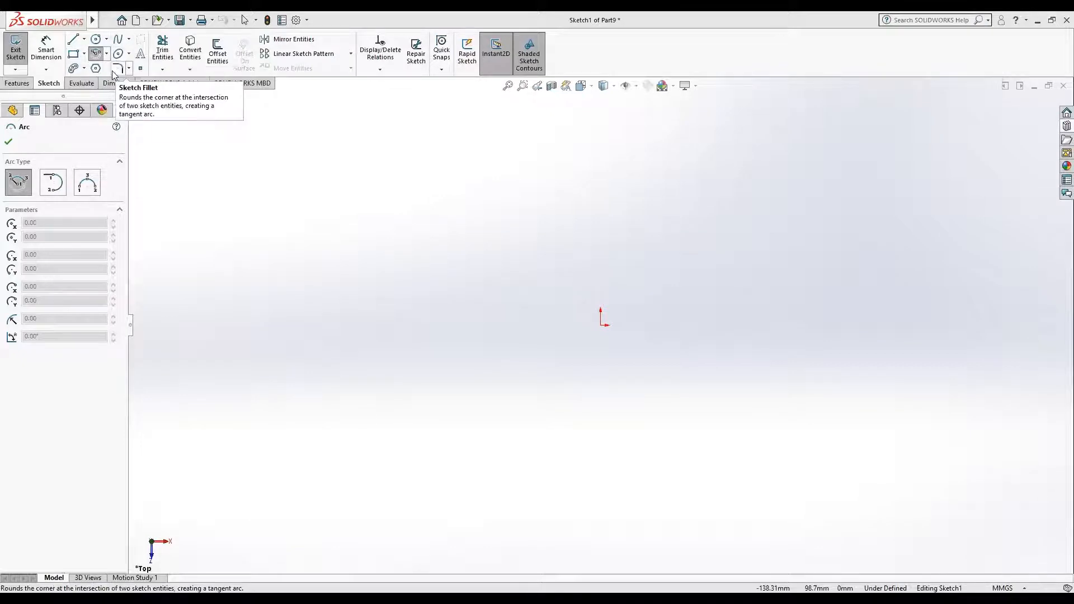
Step: Sketch an open, wavy spline through twelve points, running from far left of the origin to a point just right of it
left_click(117, 40)
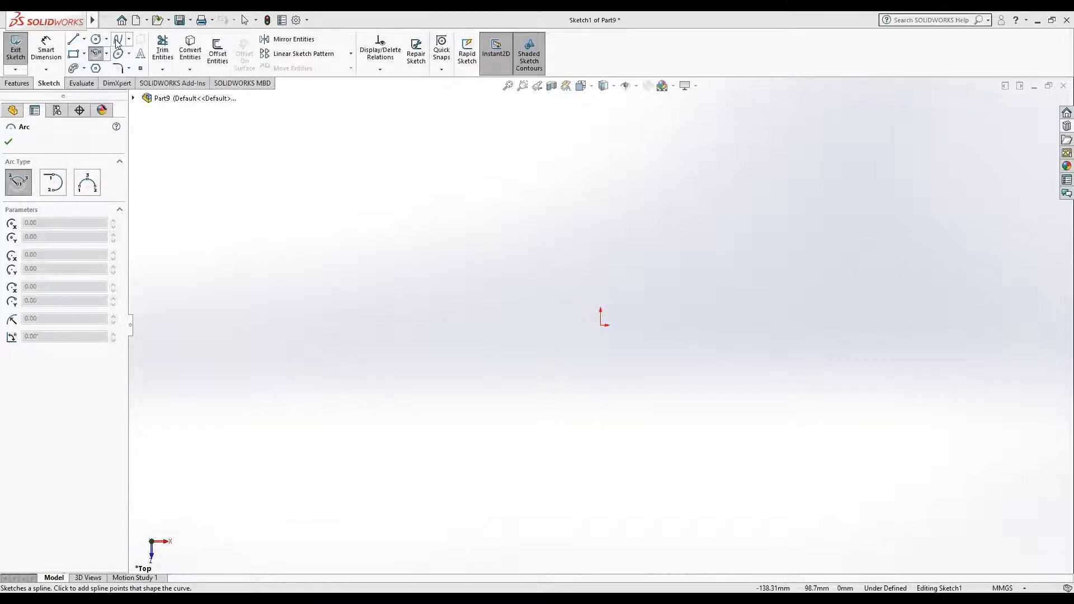
left_click(266, 344)
left_click(302, 263)
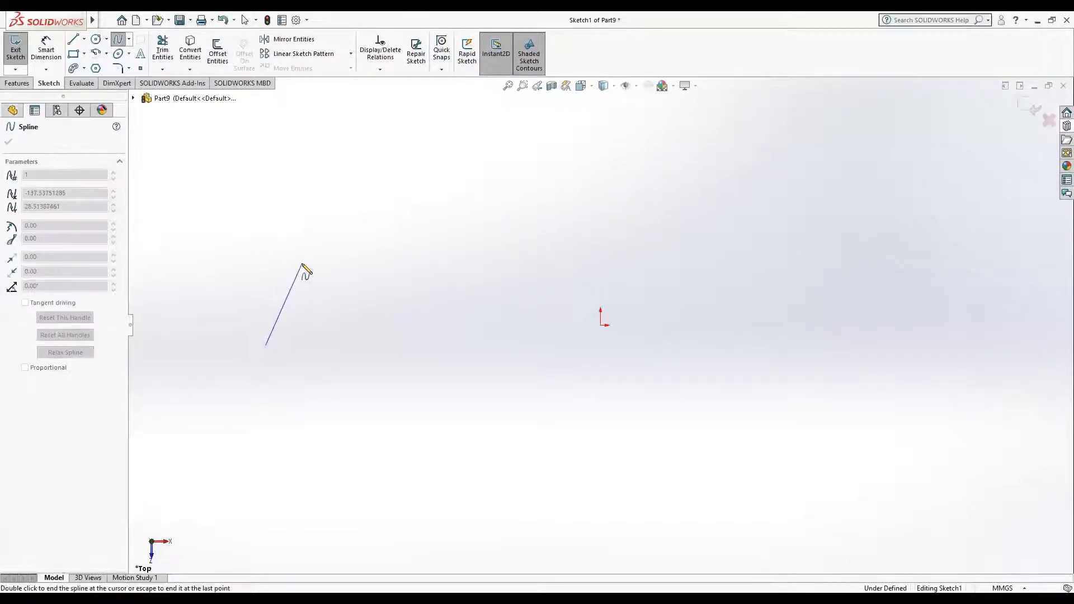
left_click(372, 272)
left_click(405, 344)
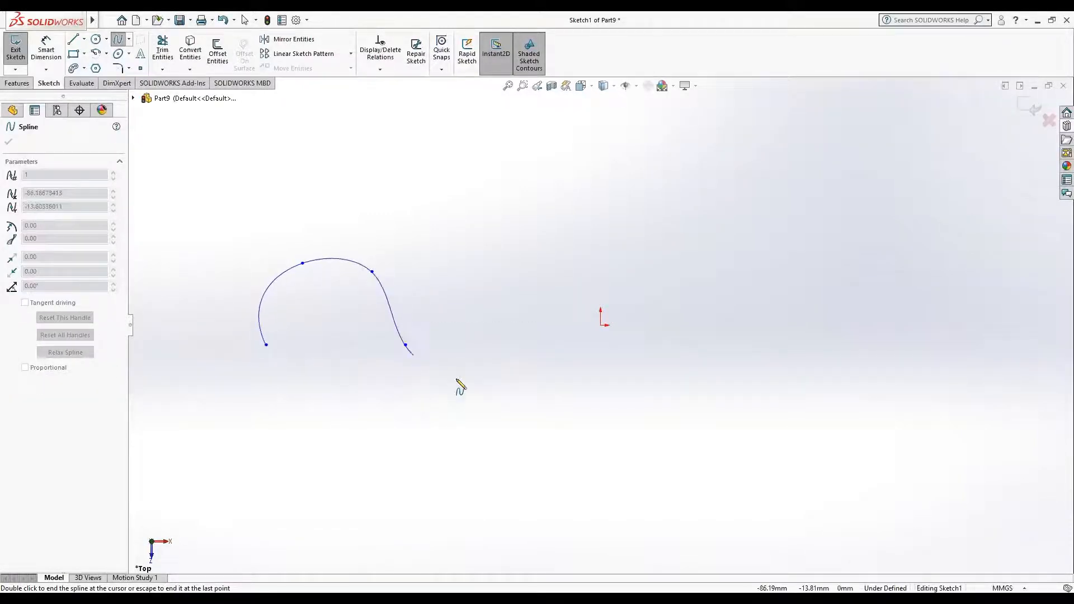
left_click(514, 339)
left_click(541, 279)
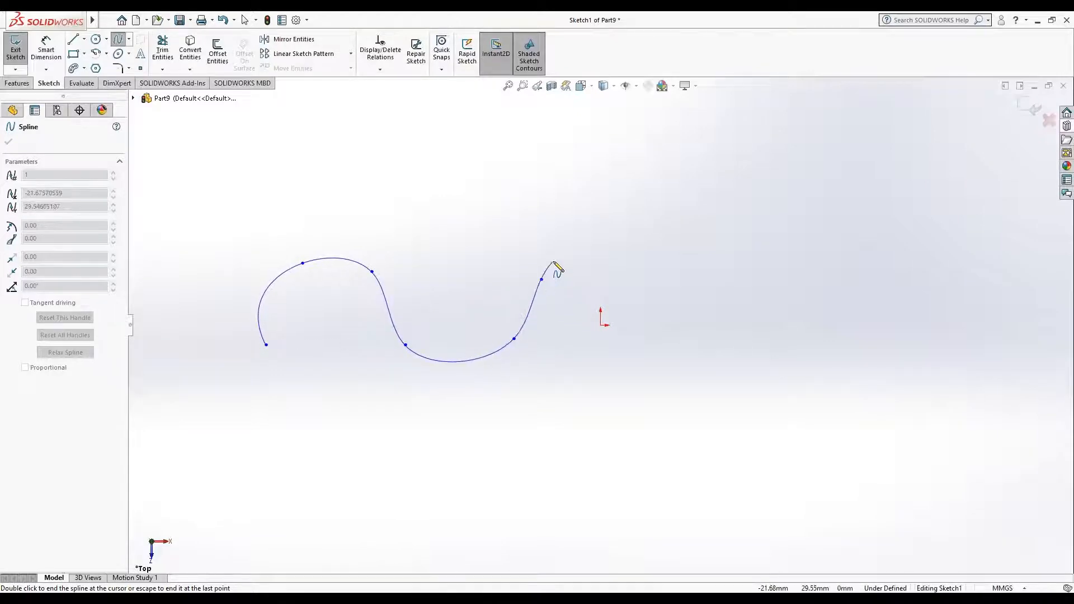
left_click(554, 261)
left_click(576, 256)
left_click(590, 266)
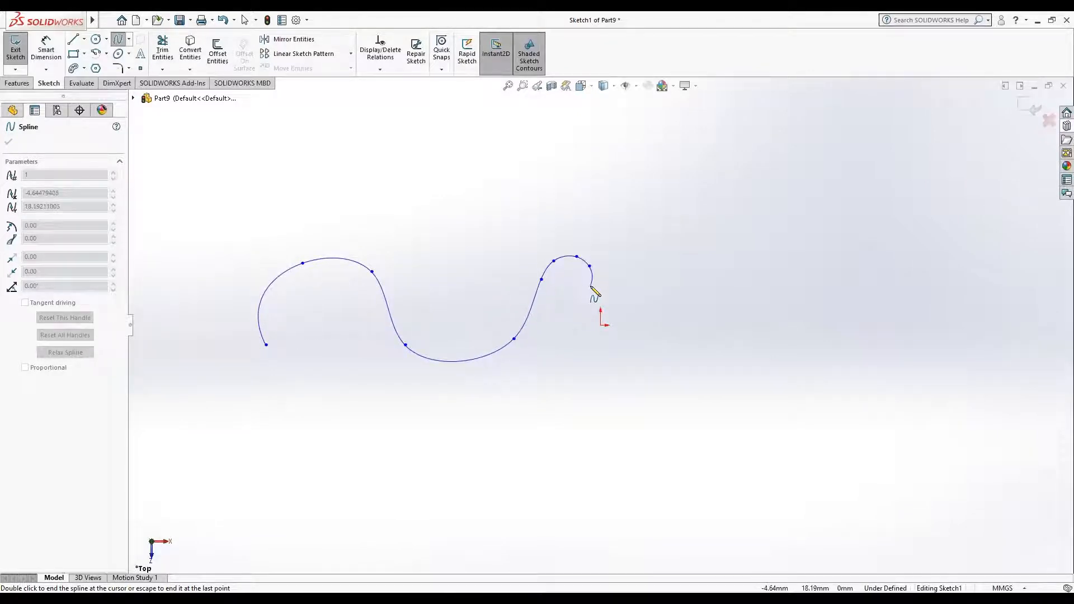
left_click(591, 285)
left_click(587, 308)
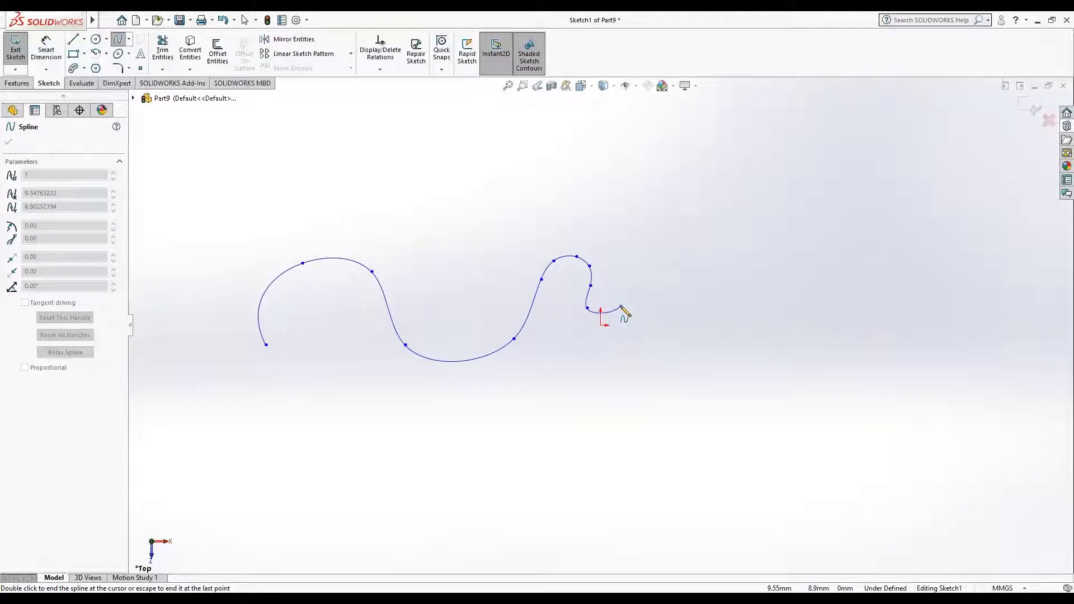
double_click(621, 307)
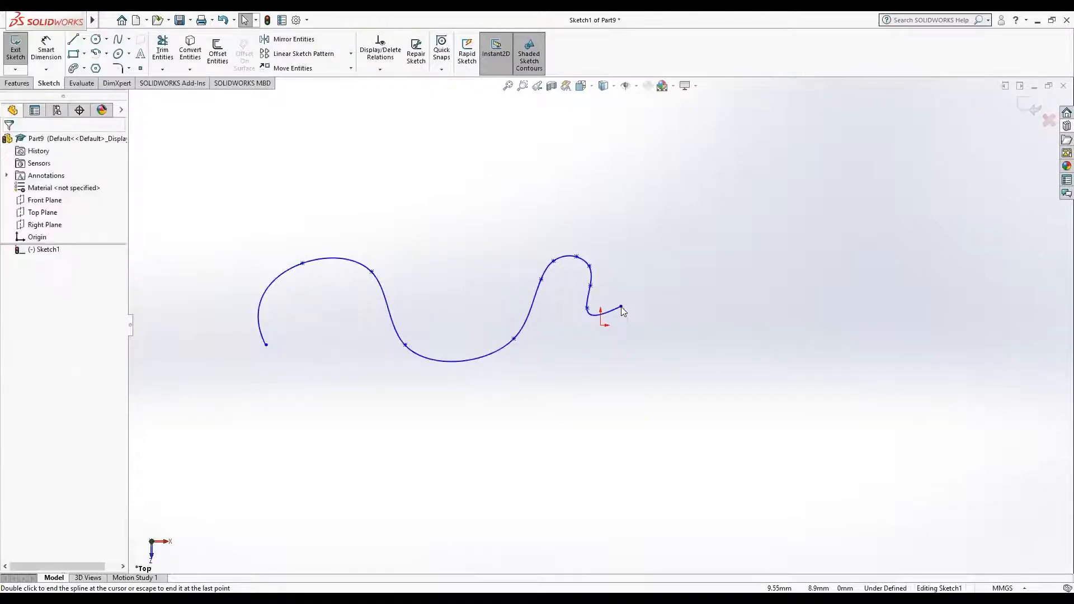
Step: Reshape the spline by adjusting its tangent handles near the origin and at the fourth point, and move the fourth point down and left
left_click(587, 309)
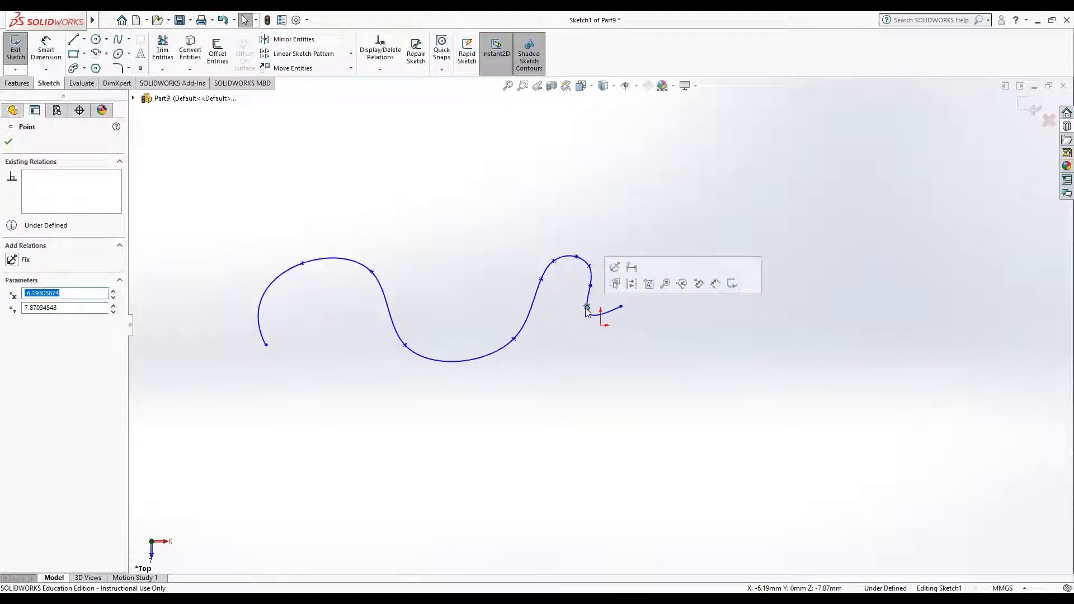
mouse_move(586, 311)
left_mouse_down()
mouse_move(587, 323)
mouse_move(597, 320)
left_mouse_up()
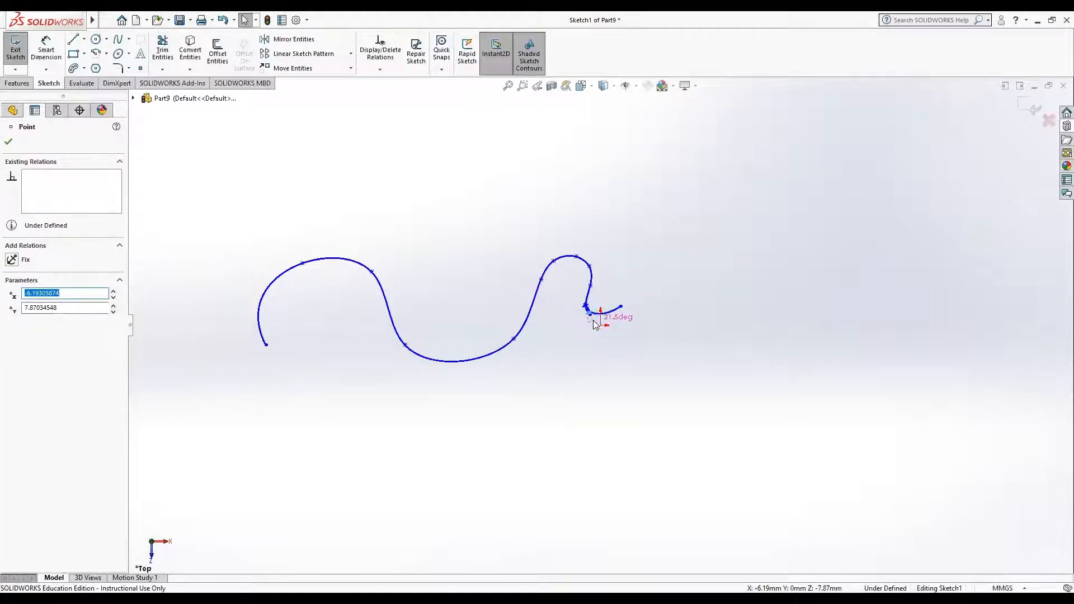
left_click_drag(418, 360, 456, 392)
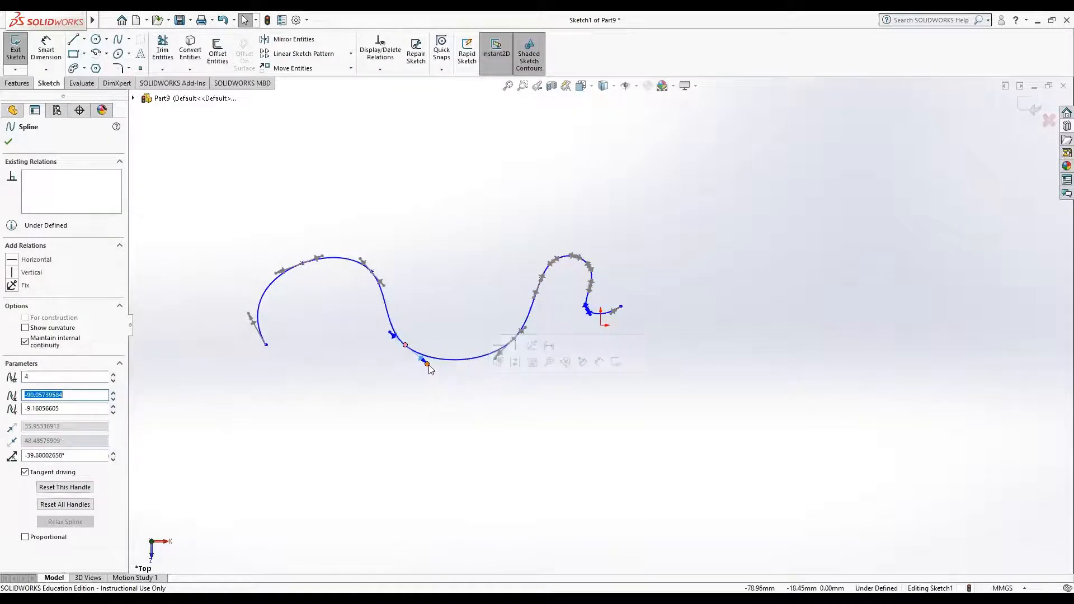
left_click_drag(423, 361, 462, 413)
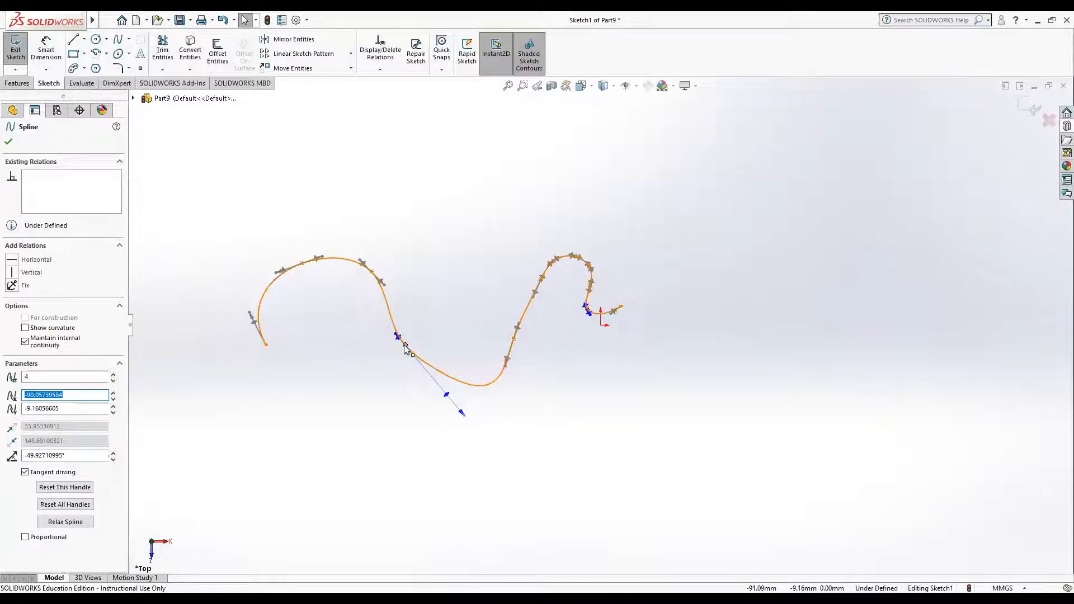
left_click_drag(402, 346, 356, 339)
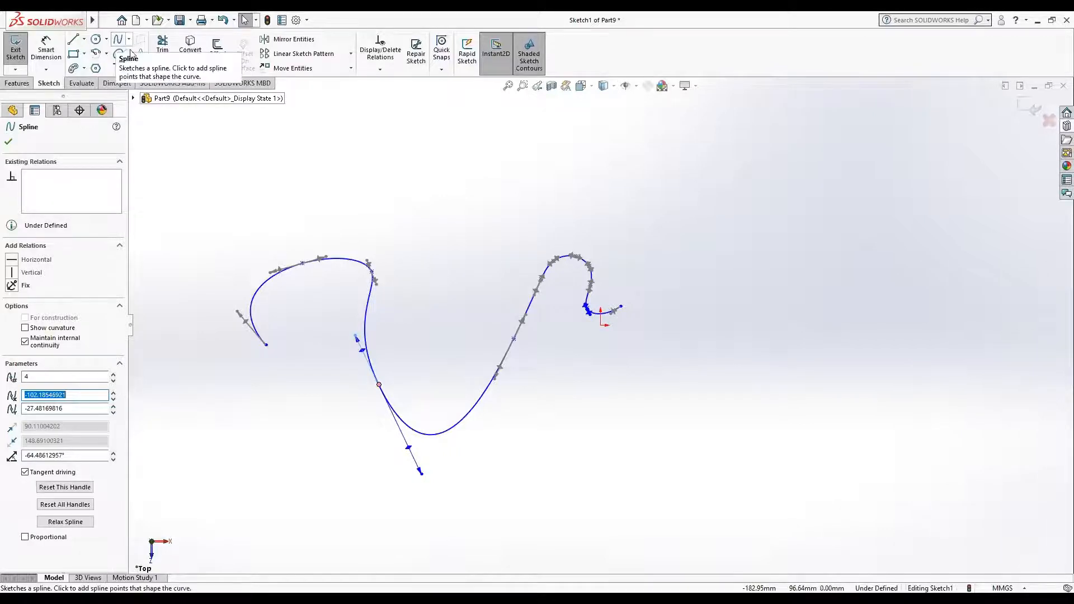
Step: Delete the whole spline from the sketch and look through the available spline types
left_click_drag(165, 189, 710, 518)
key("Delete")
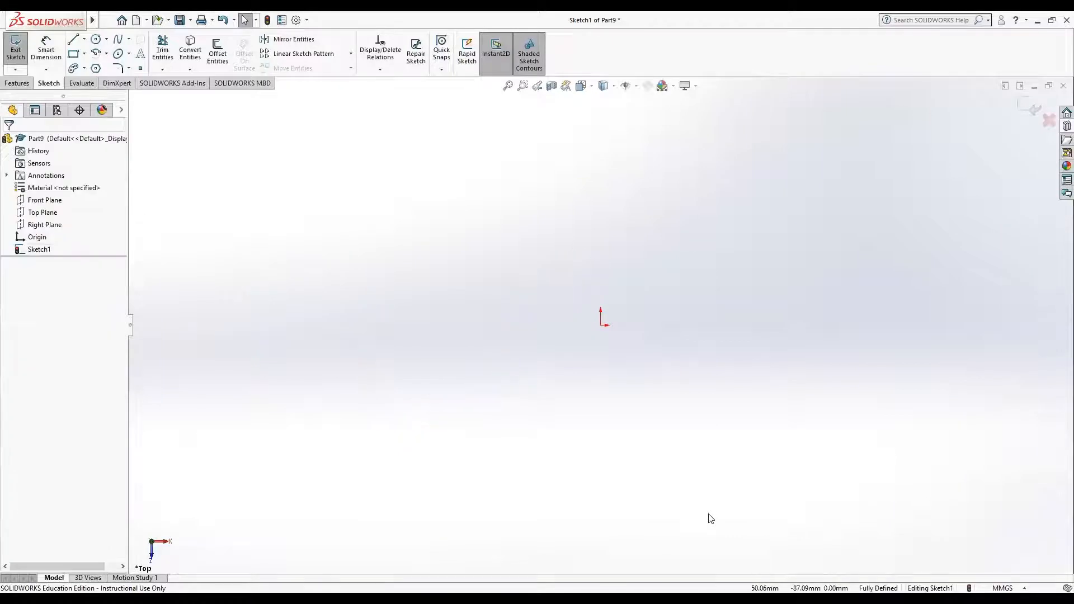
left_click(130, 39)
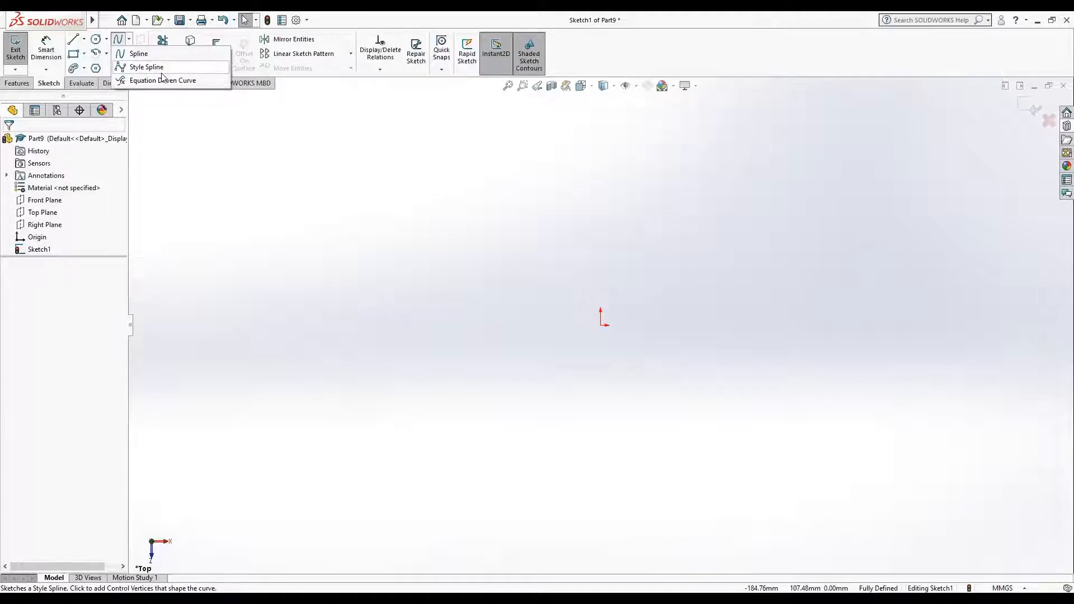
left_click(160, 117)
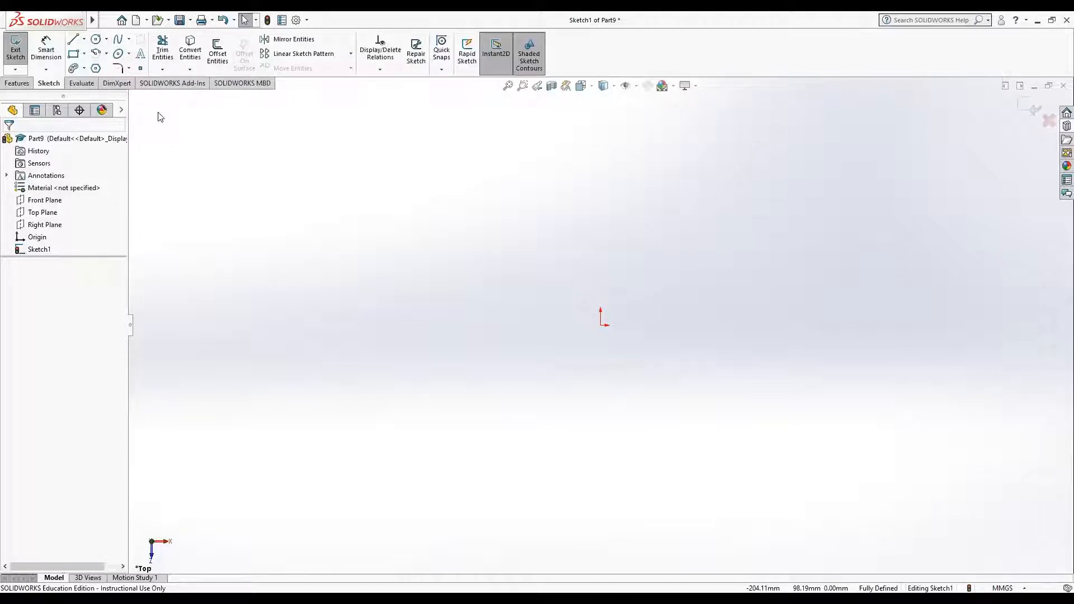
Step: Sketch a centerpoint arc with a radius of about 40 mm and an angle of about 86° to the upper left of the origin
left_click(105, 54)
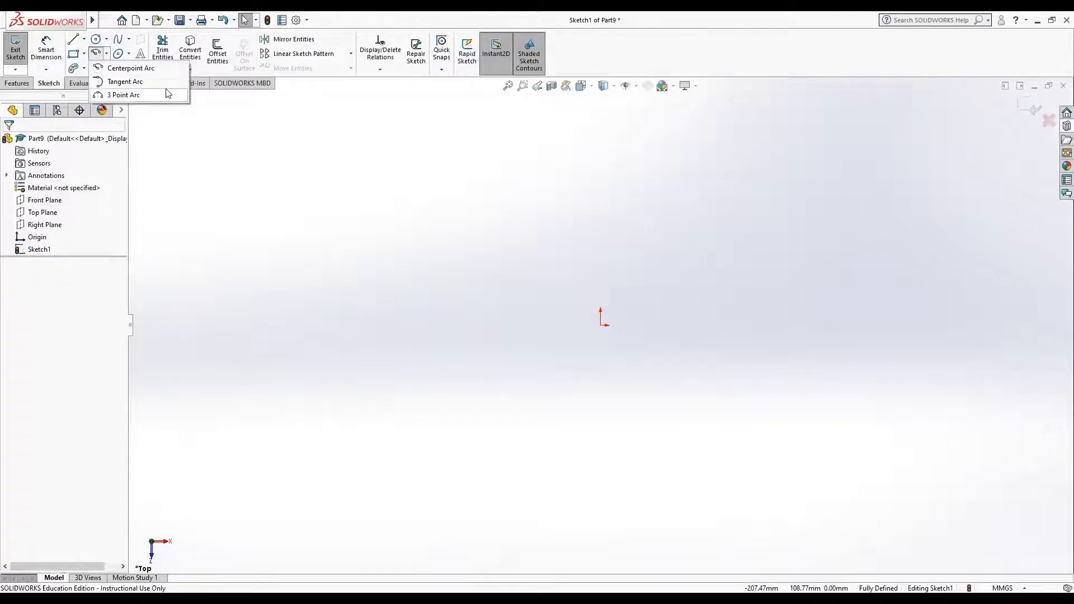
left_click(133, 68)
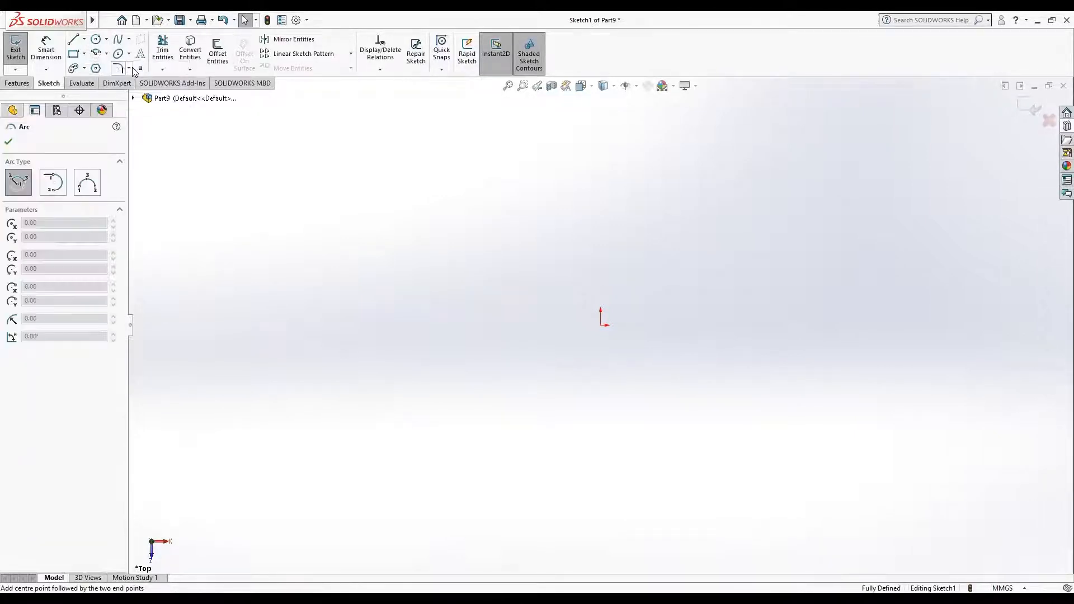
left_click(399, 292)
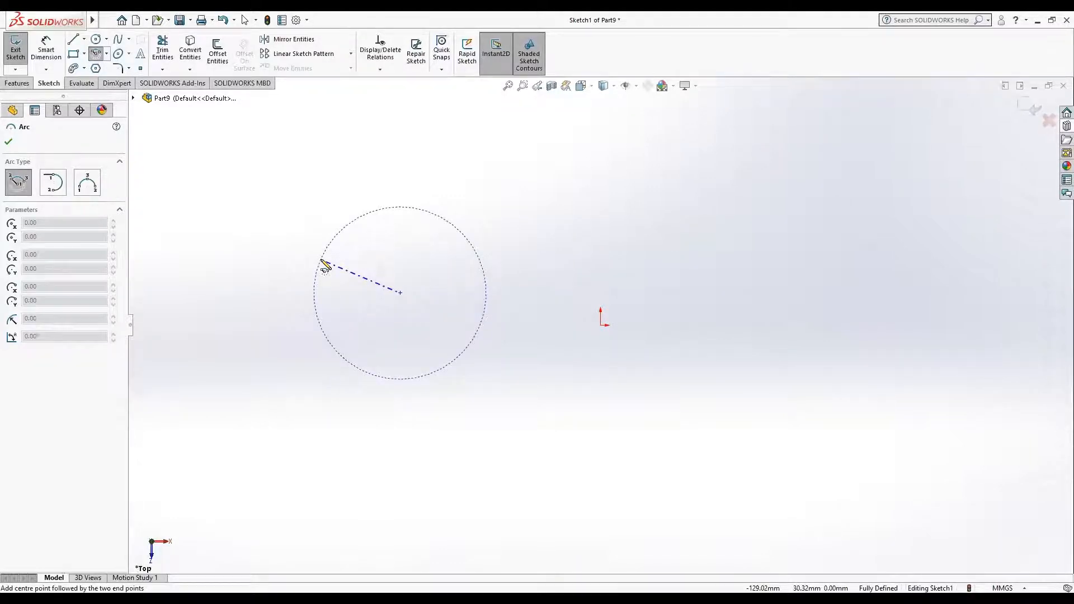
left_click(321, 261)
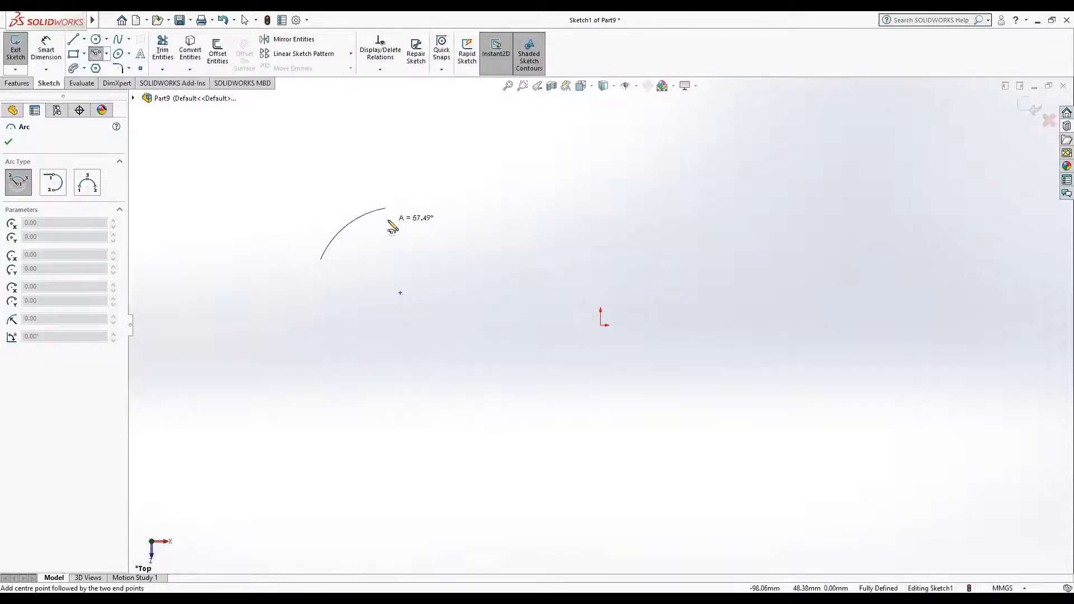
left_click(429, 213)
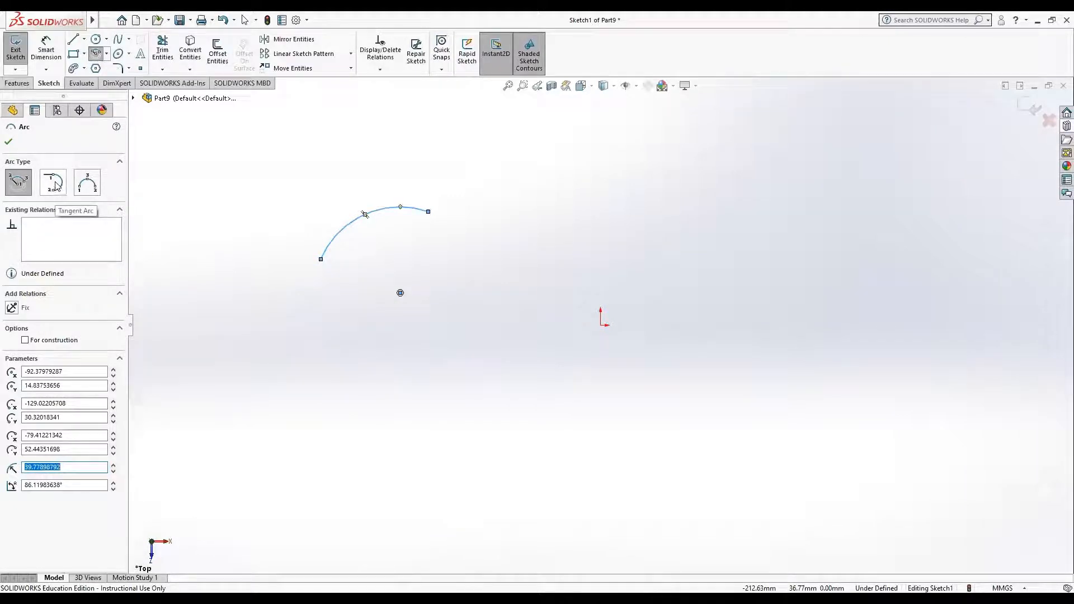
Step: Sketch a line about 115 mm long below the arc and continue it with a 180° tangent arc of about 15 mm radius
left_click(73, 40)
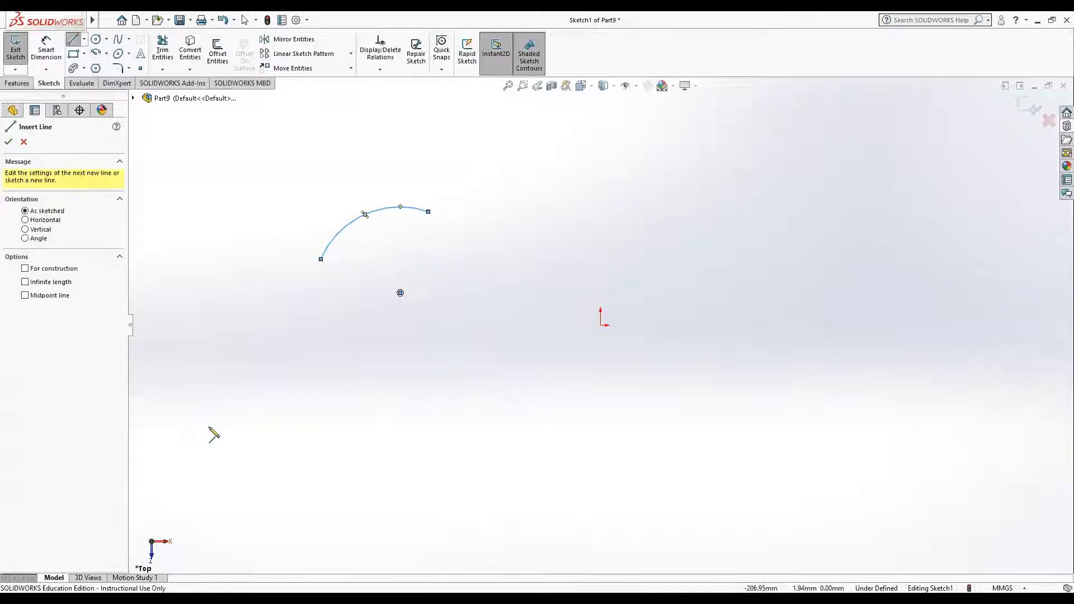
left_click(263, 417)
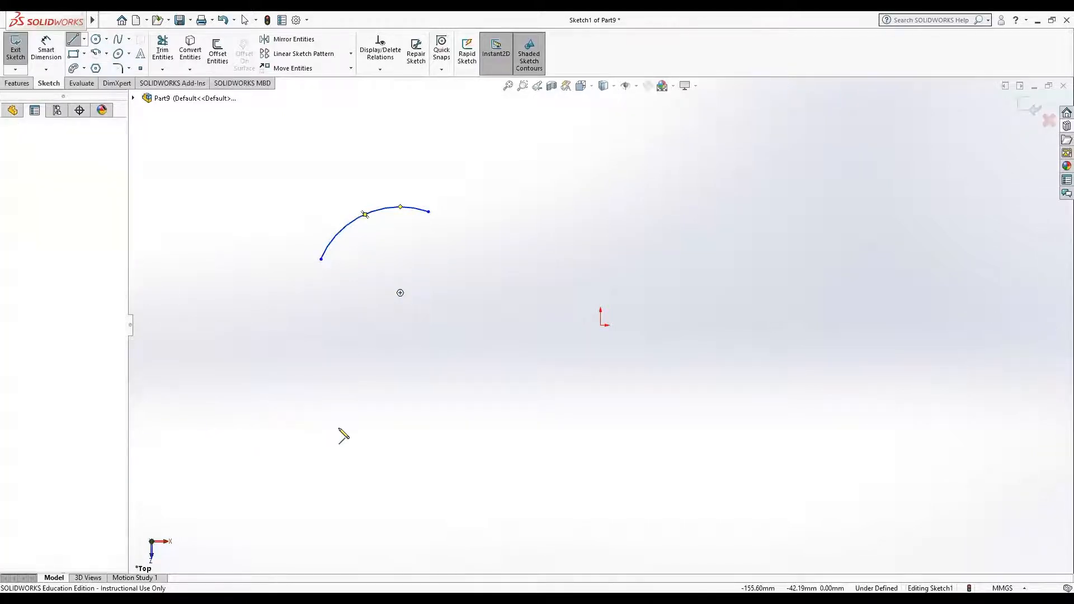
double_click(512, 428)
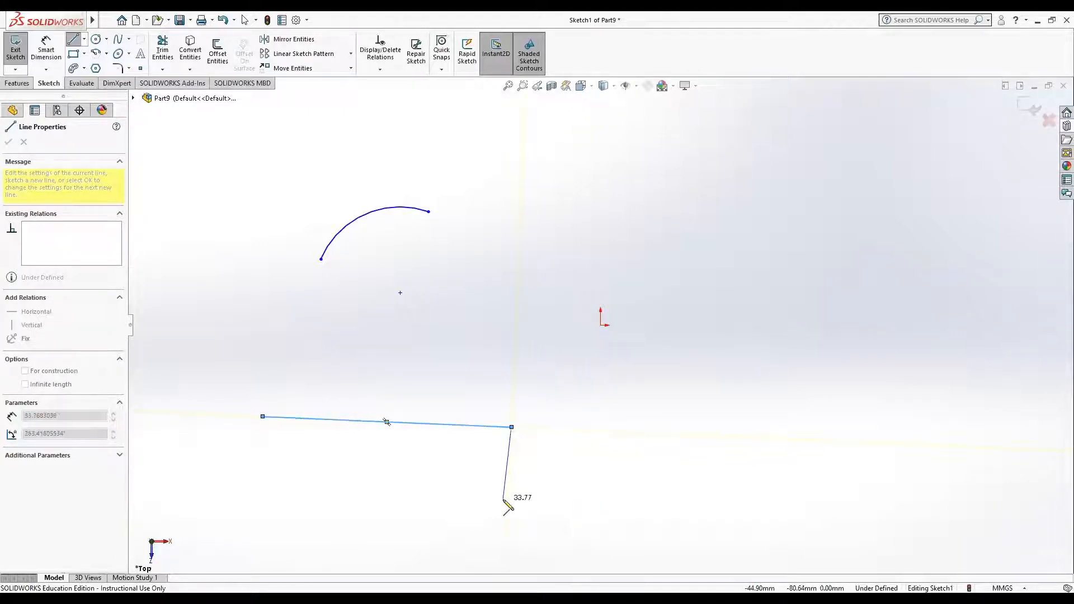
left_click(512, 427)
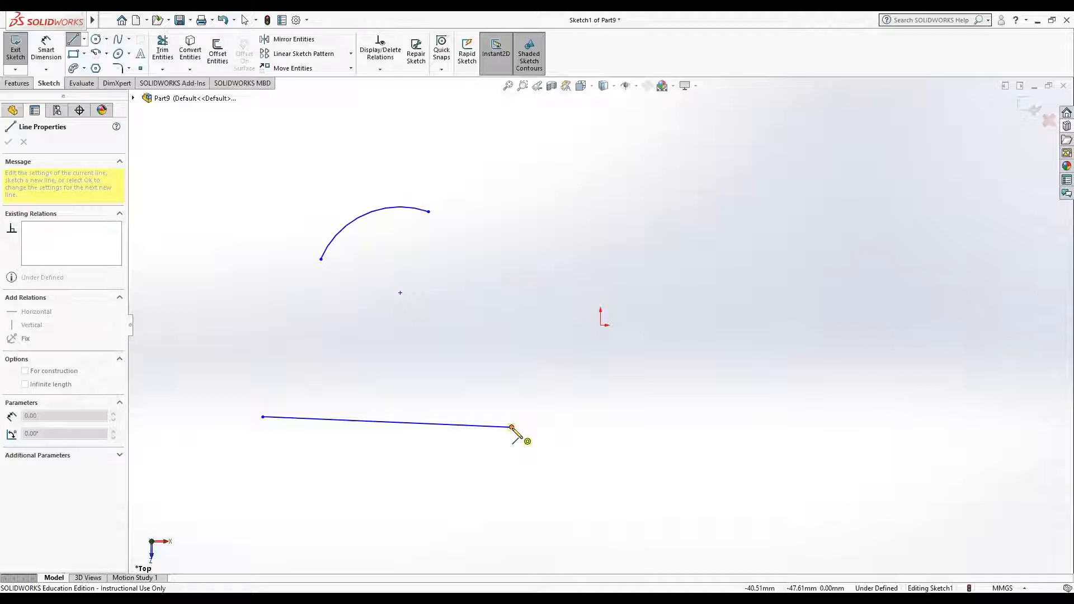
left_click(511, 427)
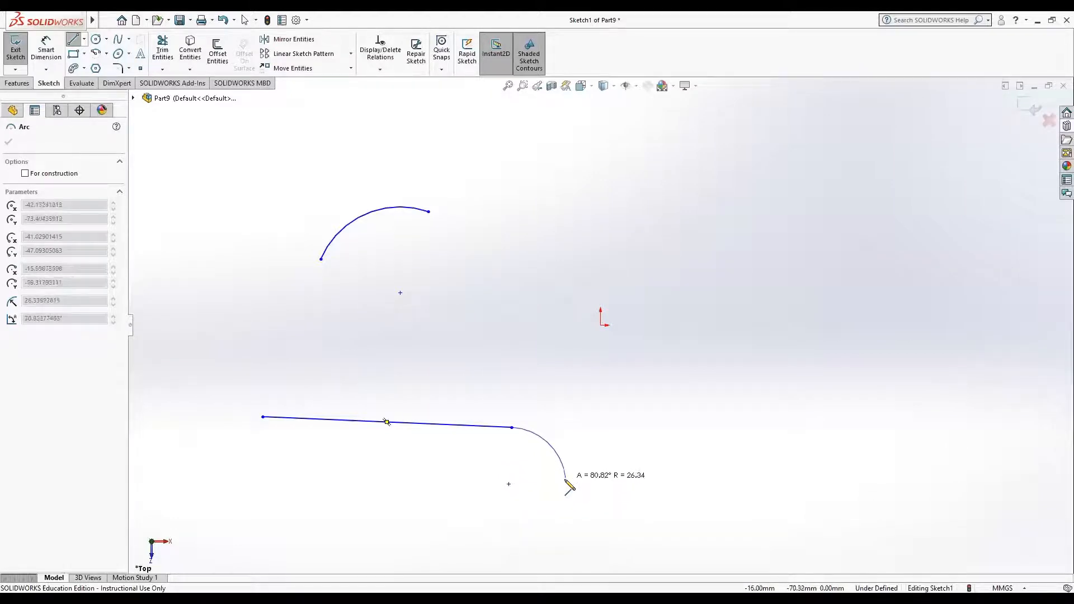
left_click(509, 491)
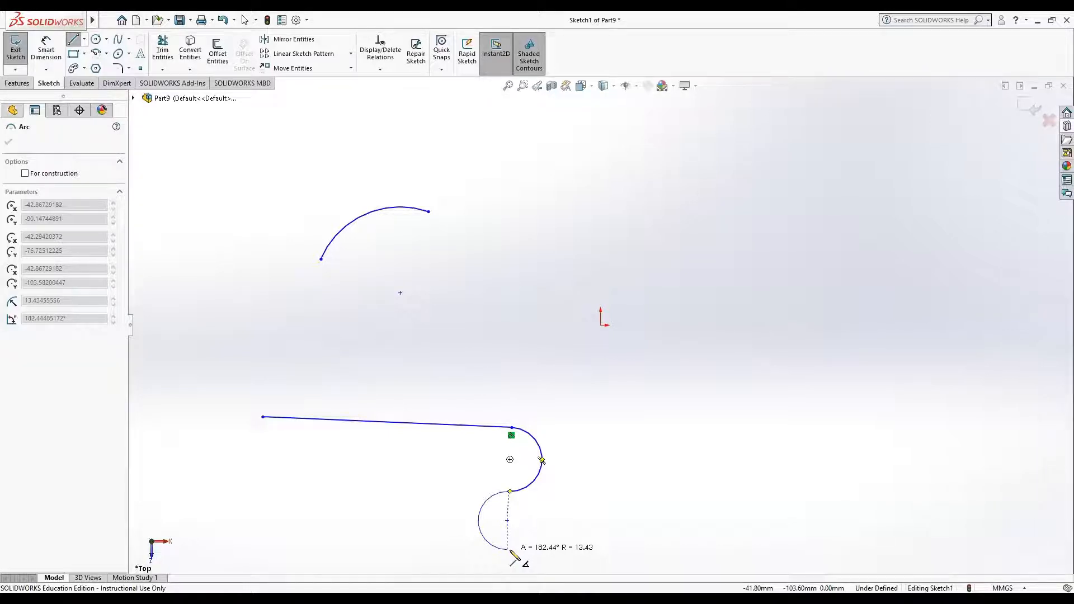
key("Escape")
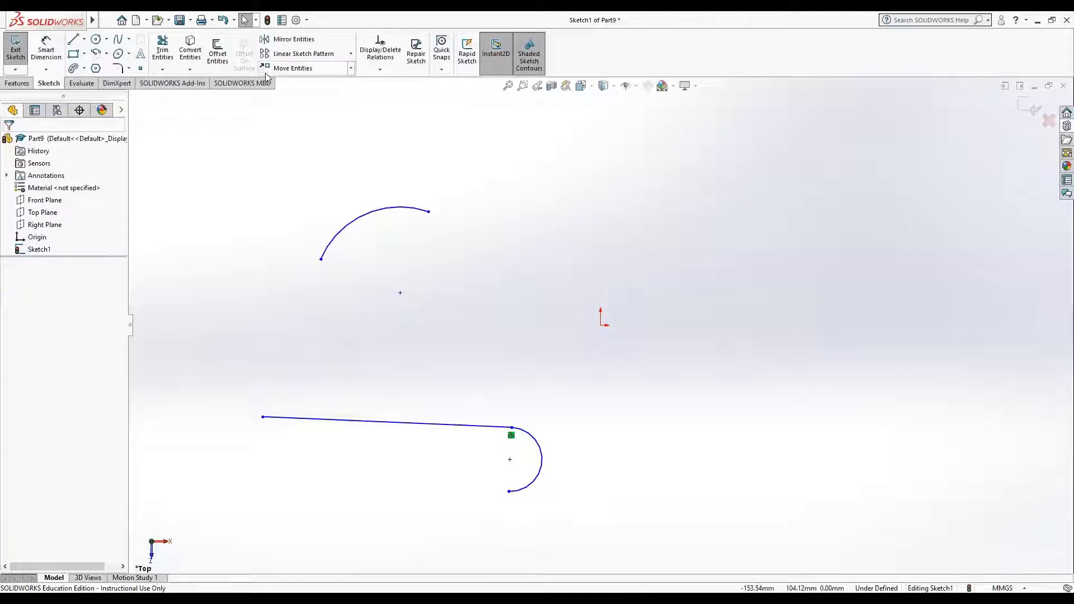
left_click(107, 54)
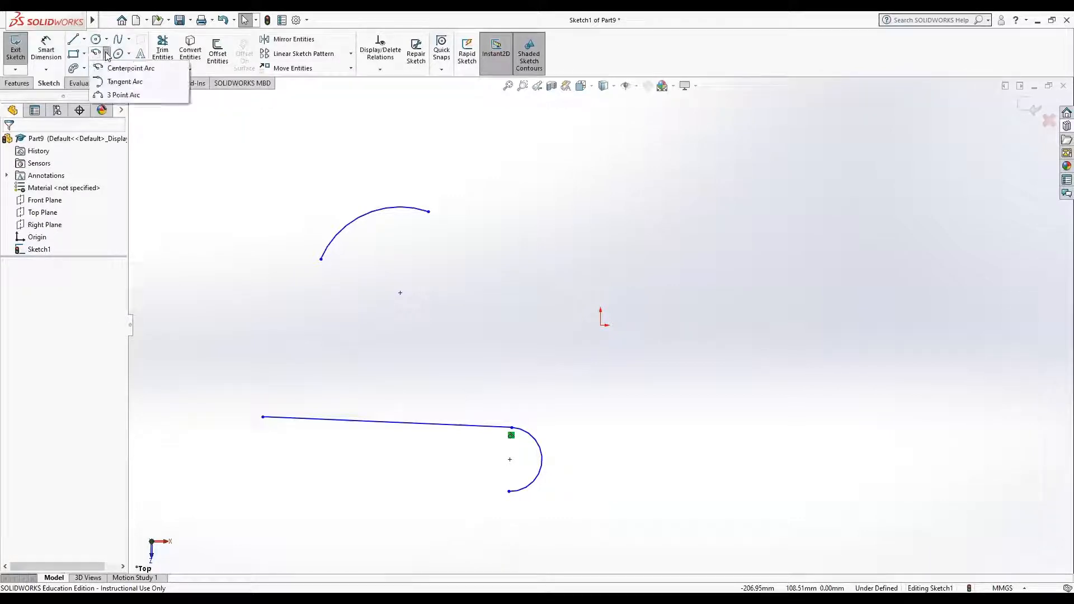
left_click(126, 96)
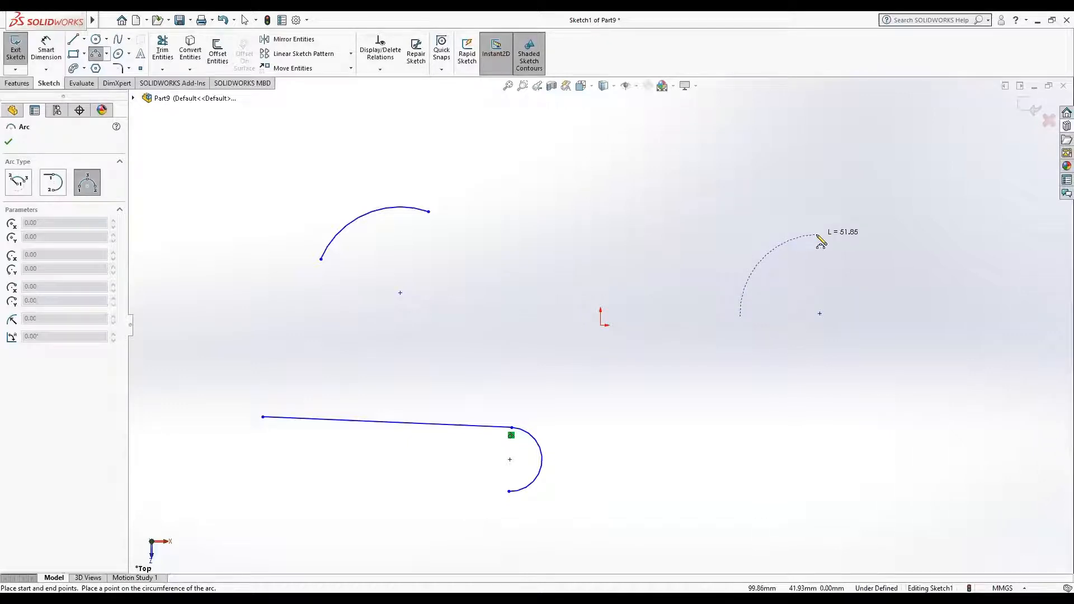
left_click(818, 236)
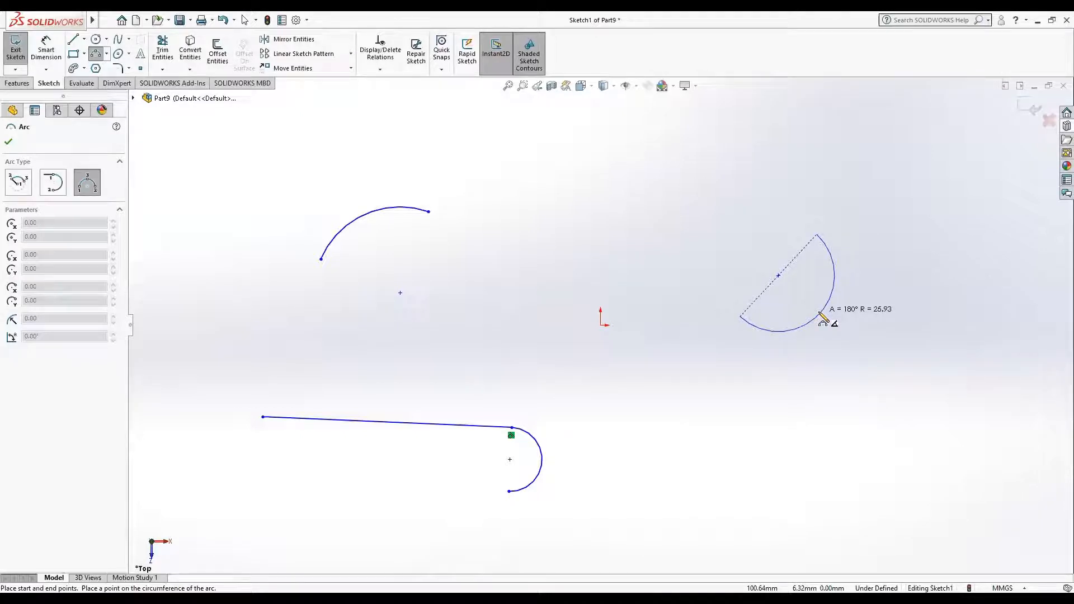
key("Escape")
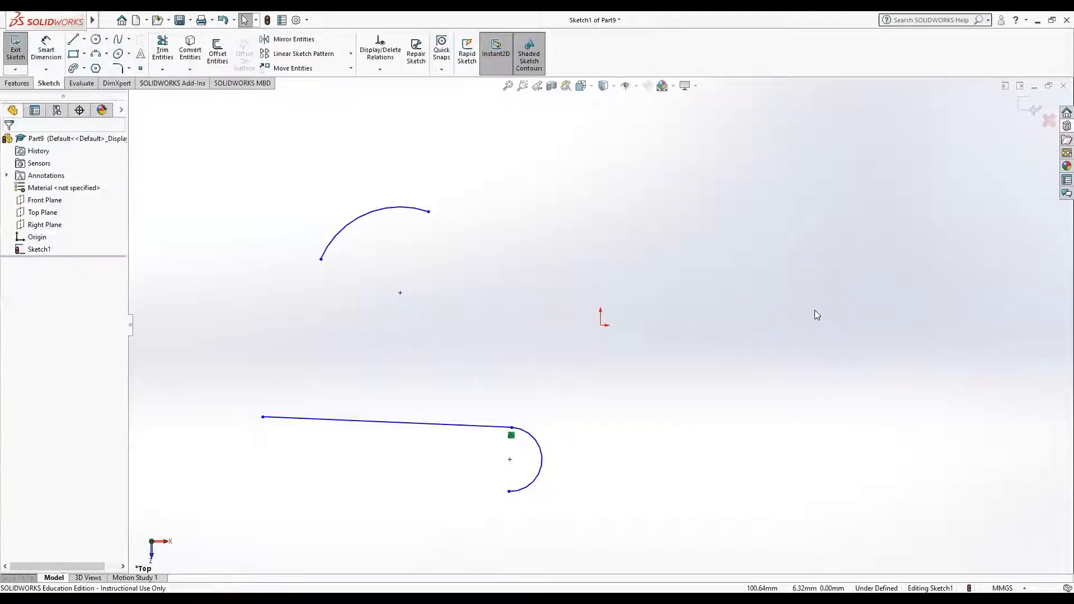
Step: Delete the centerpoint arc, the line and its tangent arc so the sketch is empty
left_click(388, 207)
left_click_drag(185, 119, 691, 530)
key("Delete")
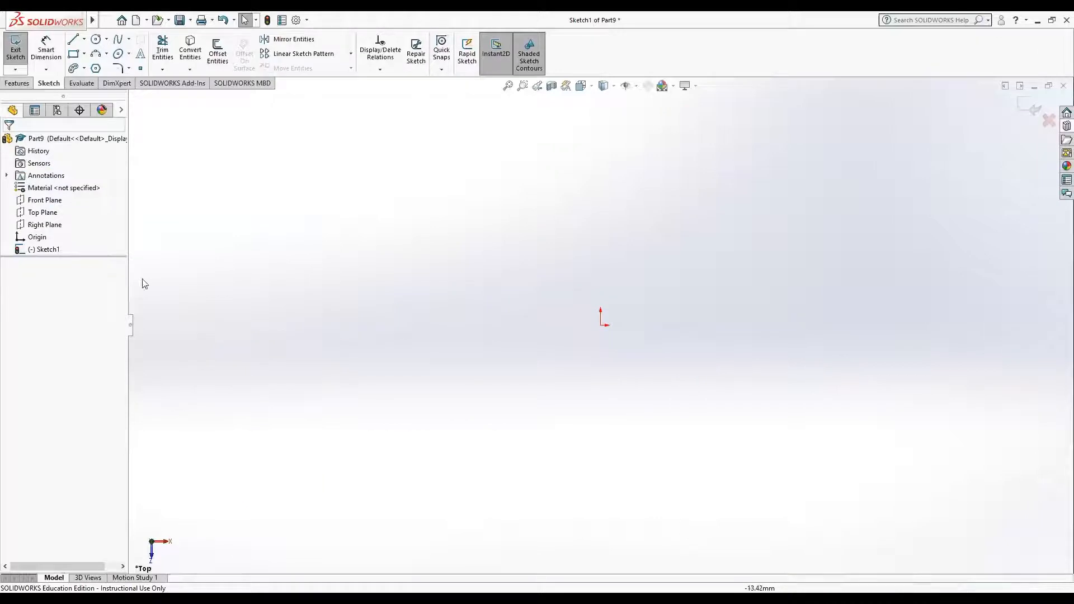
Step: Sketch a tilted ellipse with radii of about 78 and 31 mm, centred below and left of the origin, and delete it
mouse_move(47, 20)
left_click(172, 20)
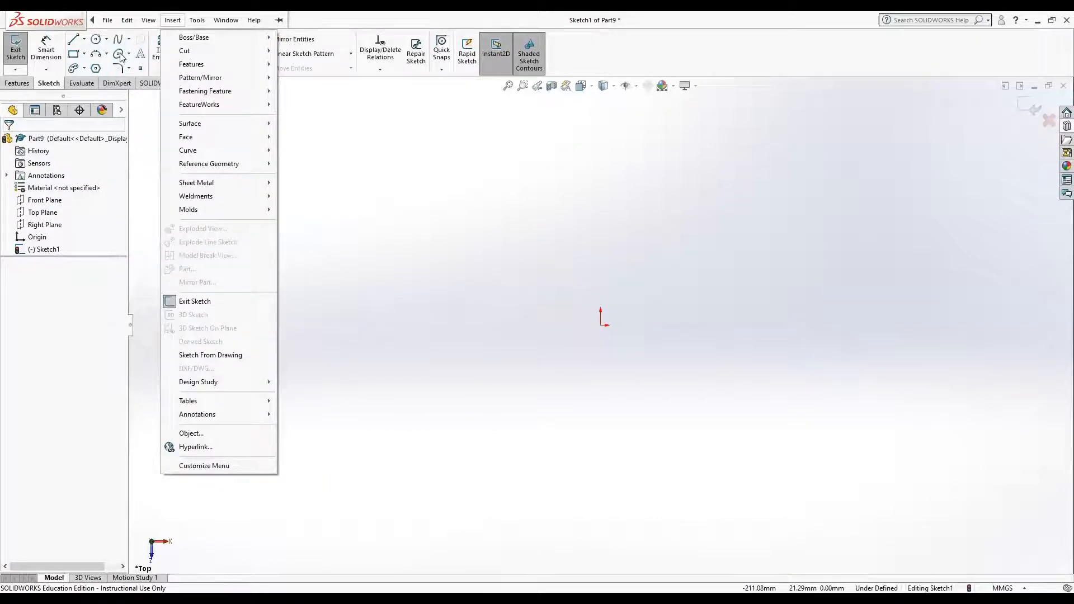
left_click(121, 57)
left_click(121, 56)
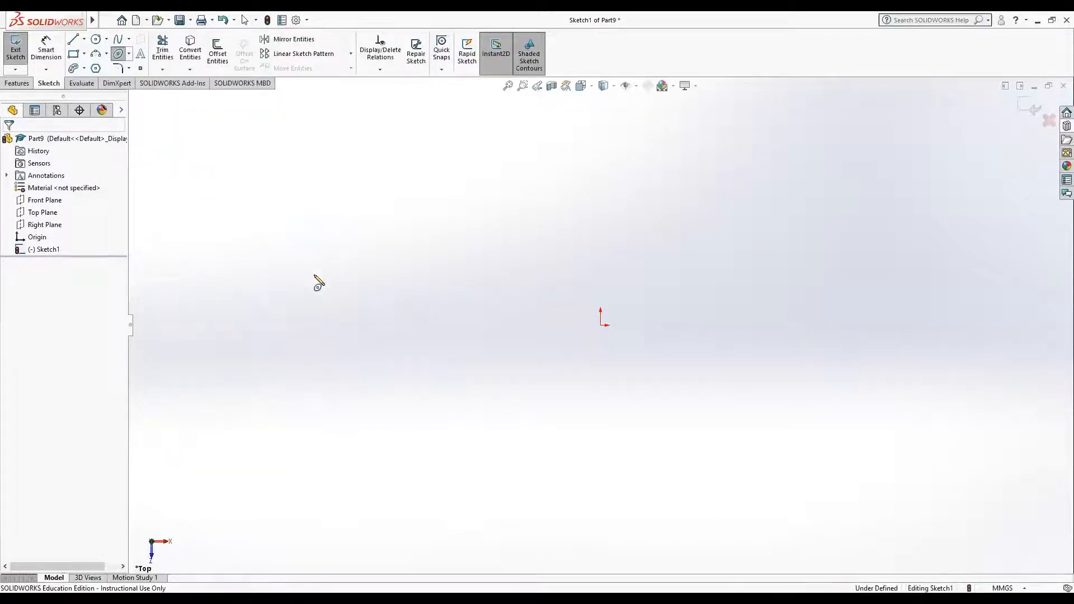
left_click(129, 54)
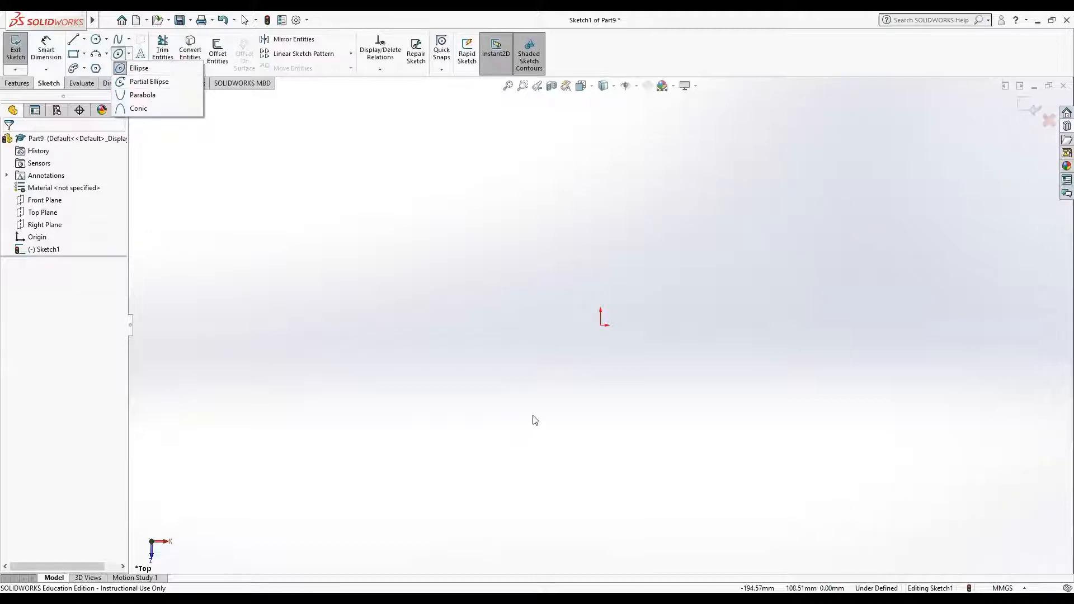
left_click(544, 387)
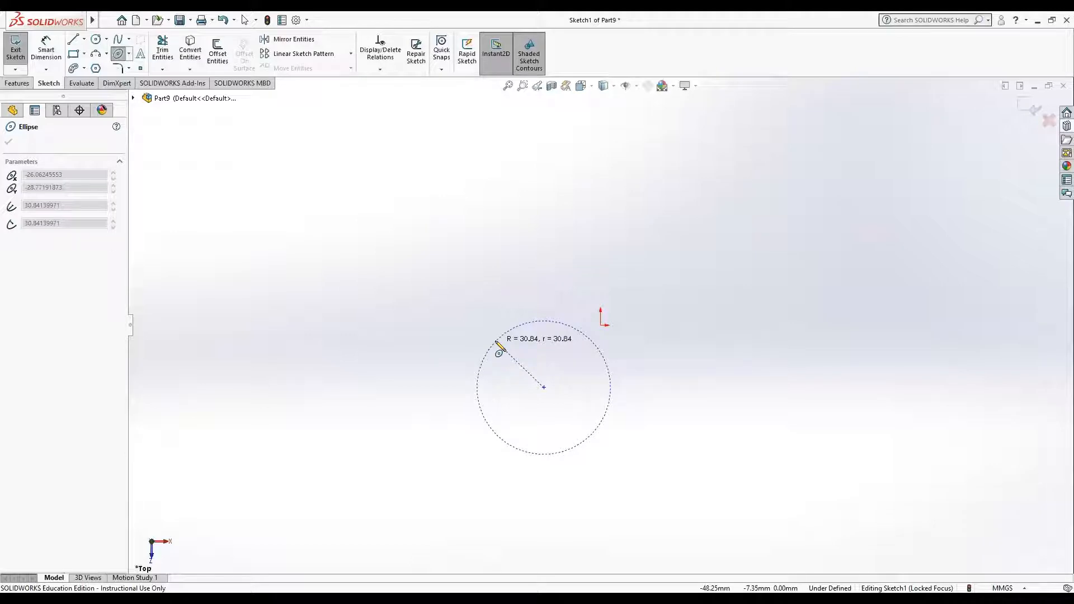
left_click(495, 342)
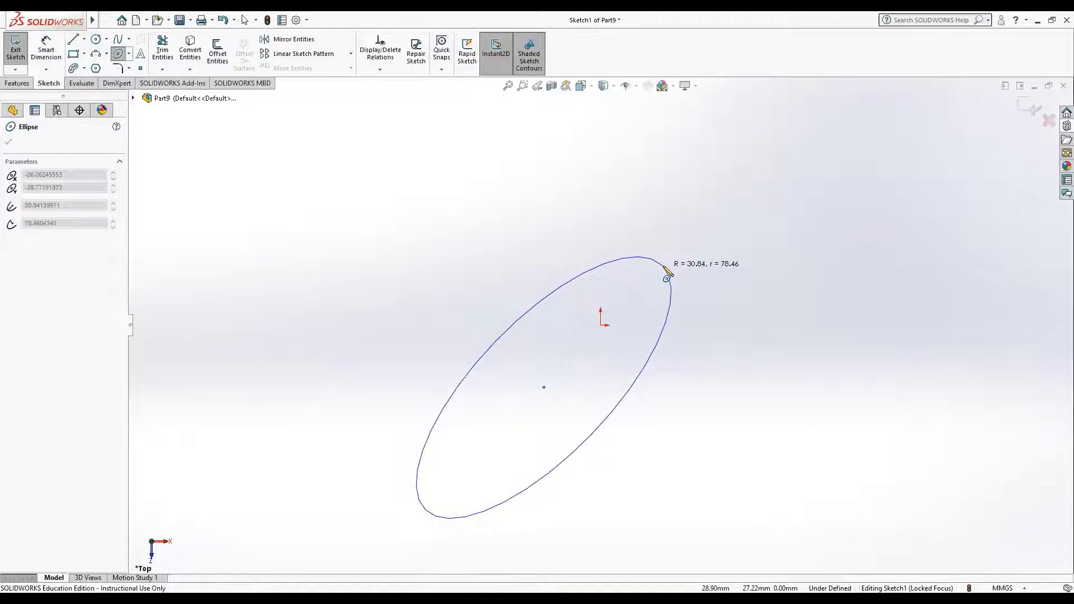
left_click(663, 267)
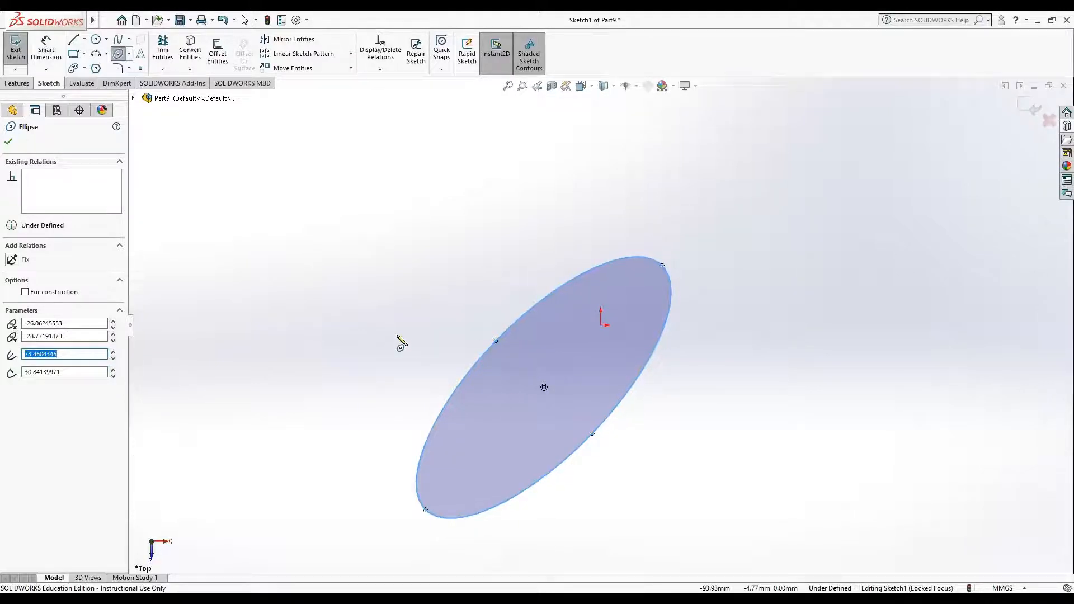
left_click(226, 157)
key("Escape")
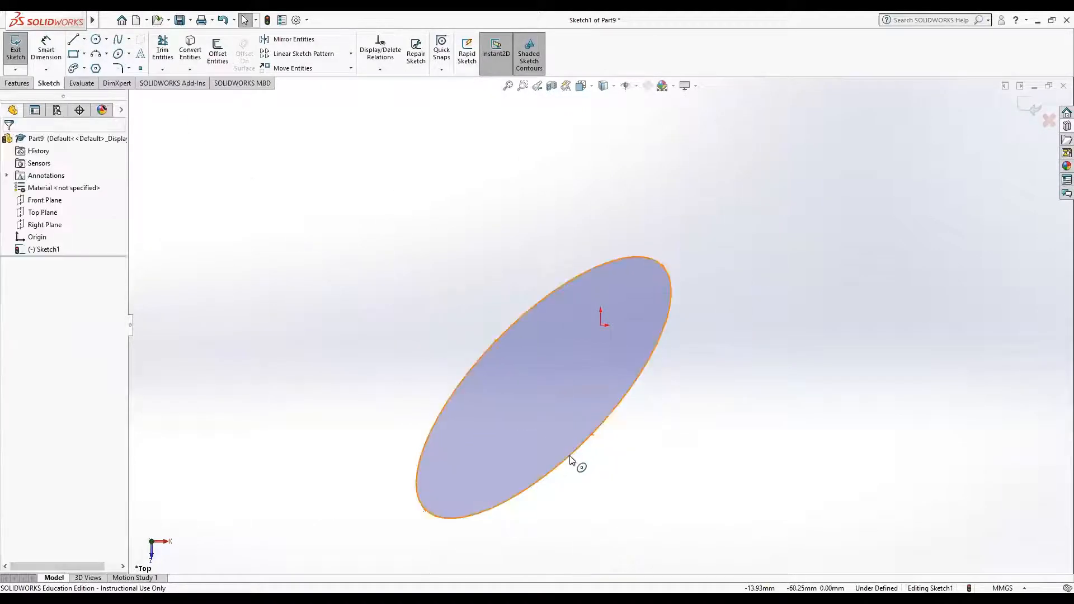
left_click_drag(262, 213, 711, 564)
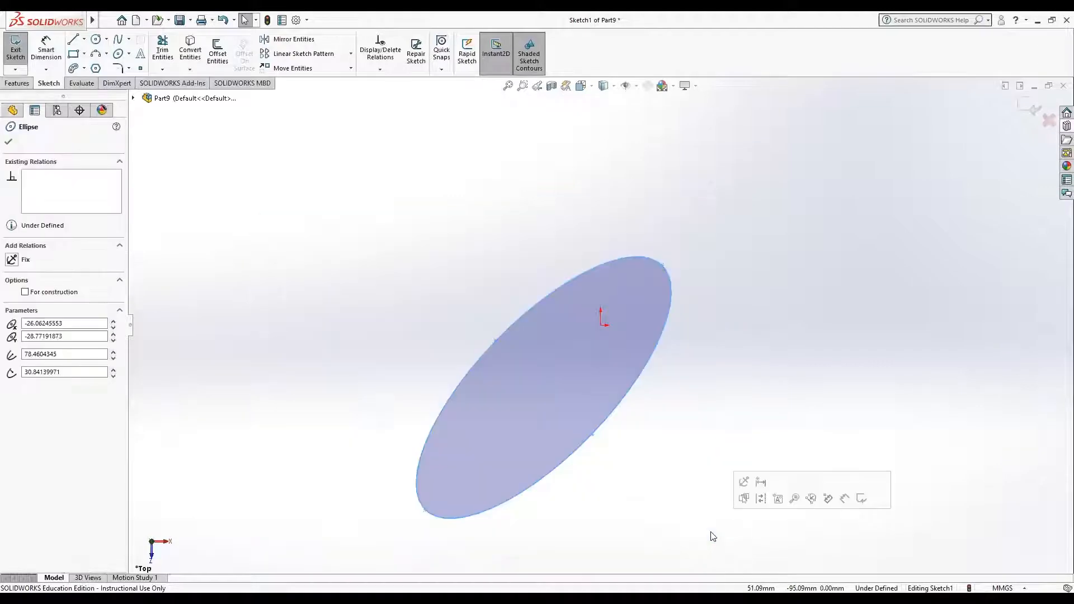
key("Delete")
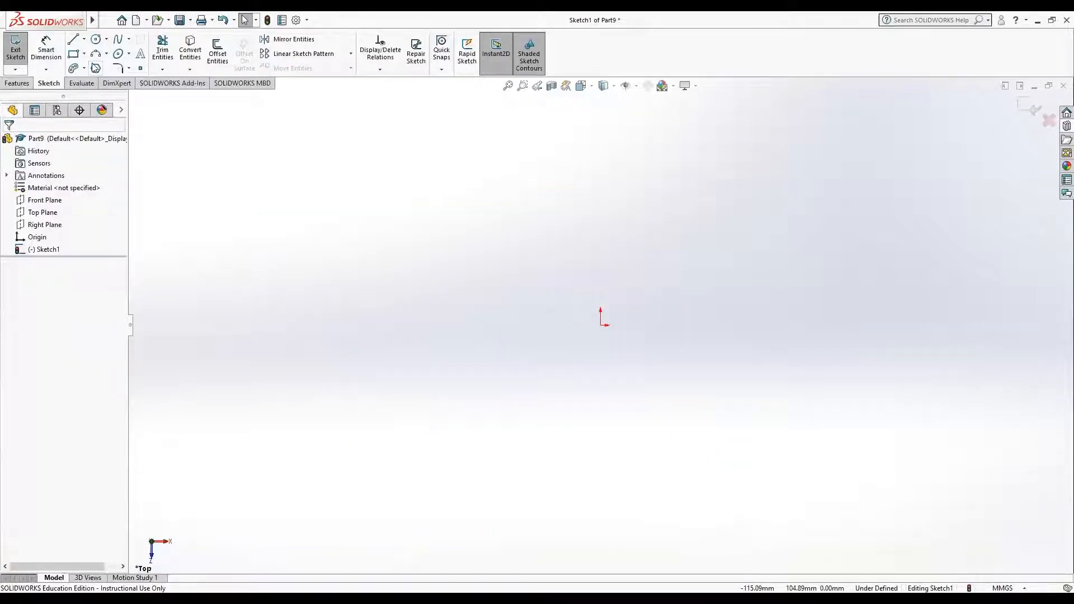
Step: Sketch a partial ellipse with radii of about 52 and 40 mm spanning about 256°, centred below and left of the origin, and delete it
left_click(128, 54)
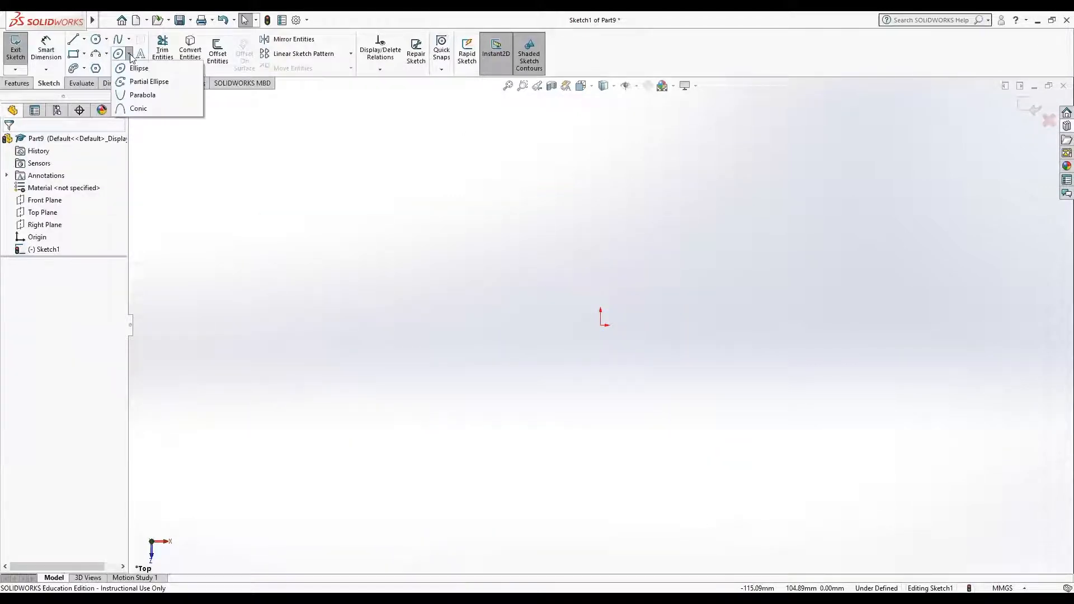
left_click(141, 83)
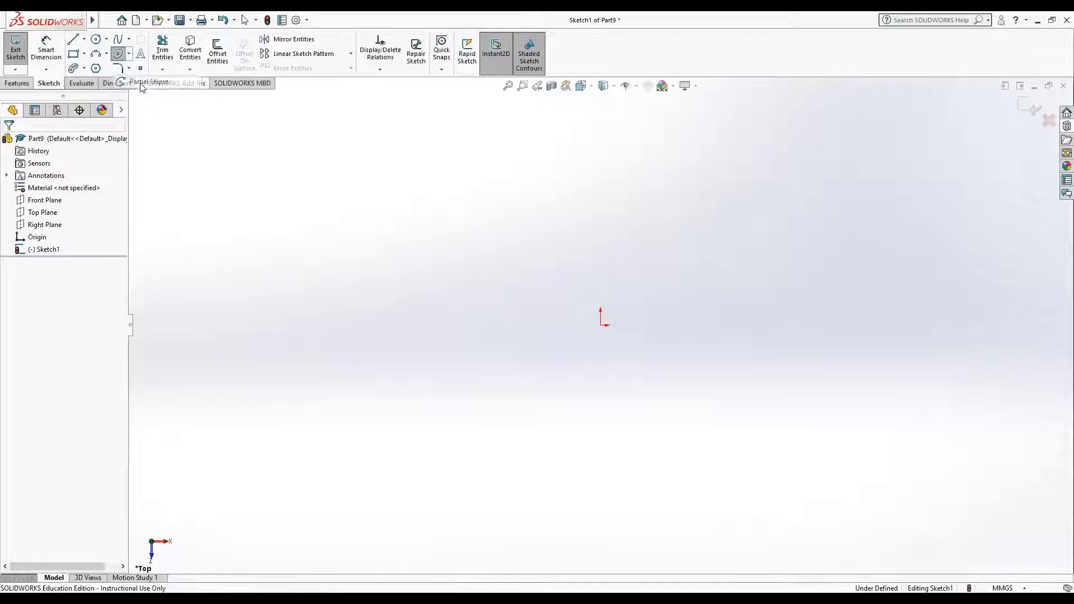
left_click(514, 367)
left_click(506, 284)
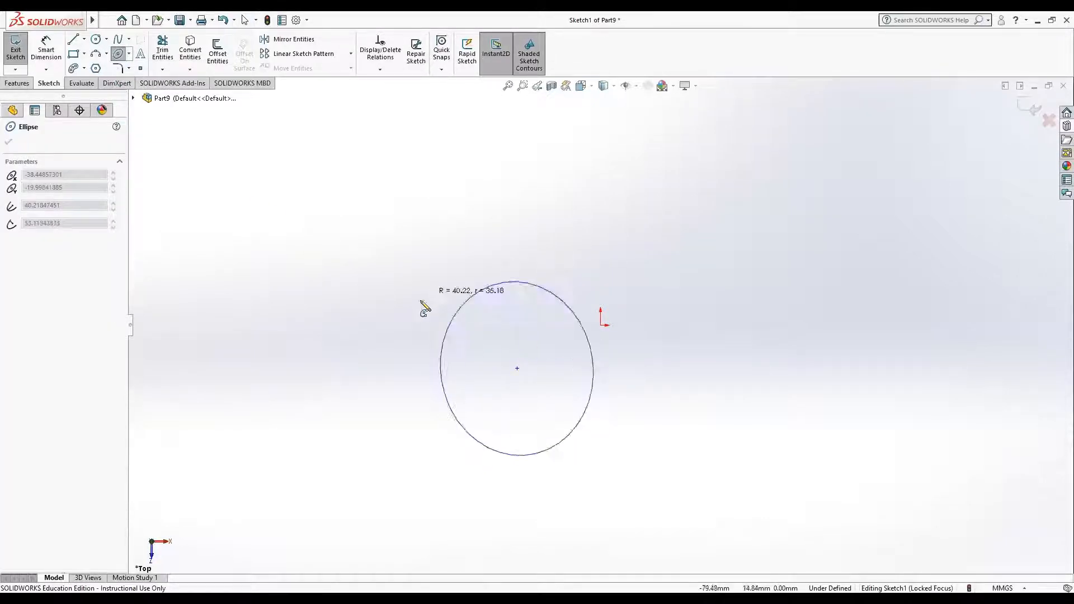
left_click(423, 464)
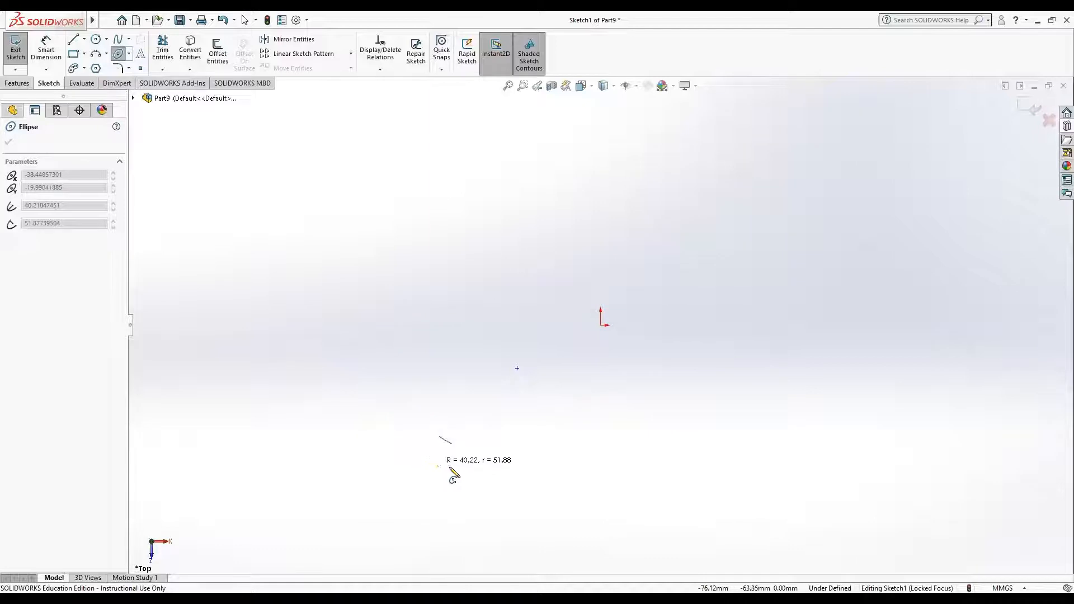
left_click(480, 297)
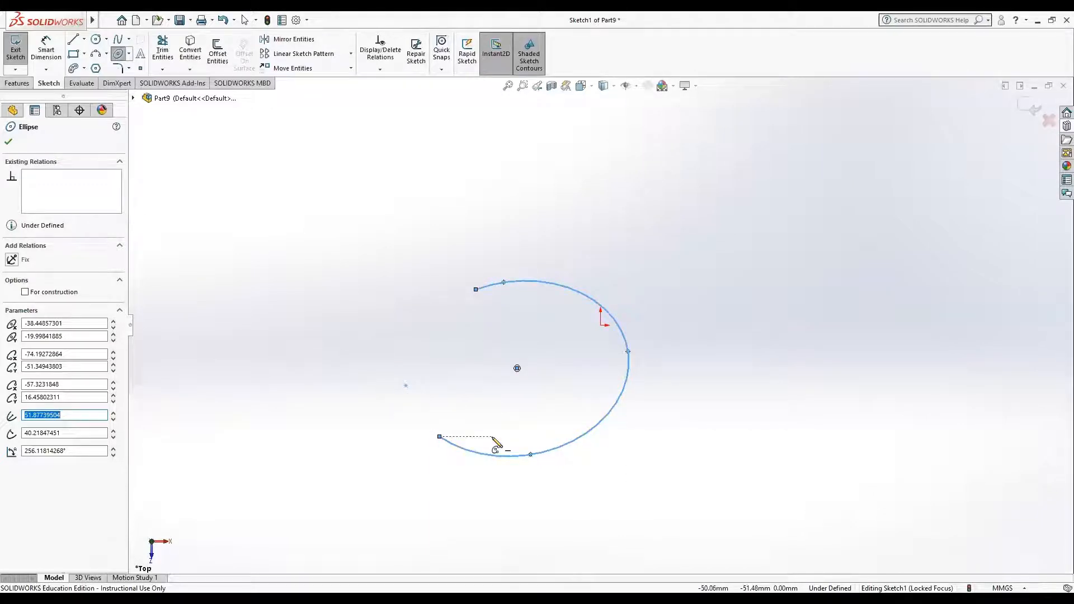
key("Escape")
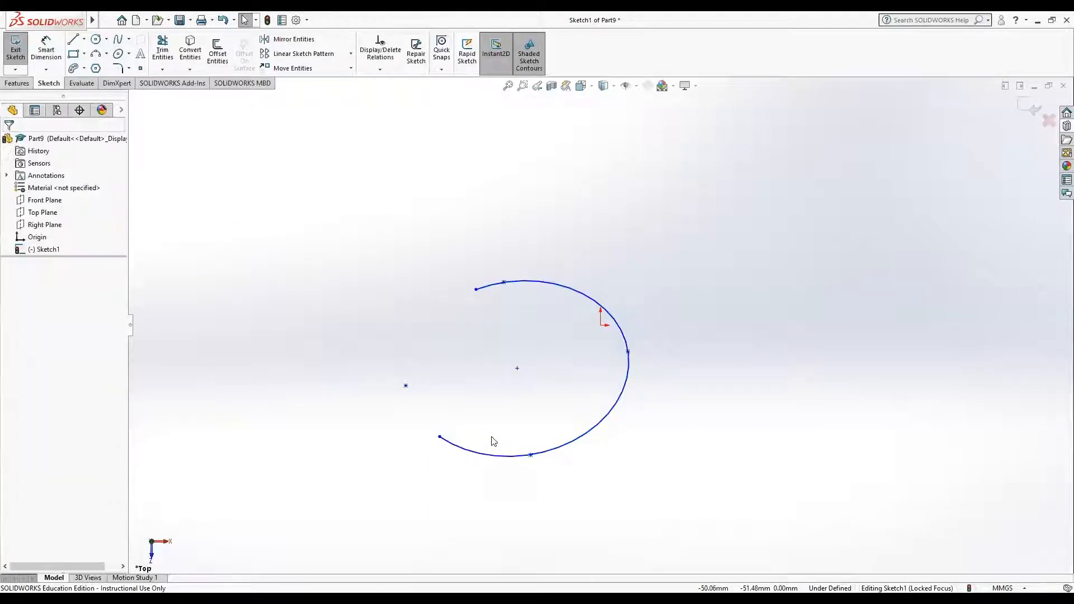
left_click_drag(287, 199, 675, 544)
key("Delete")
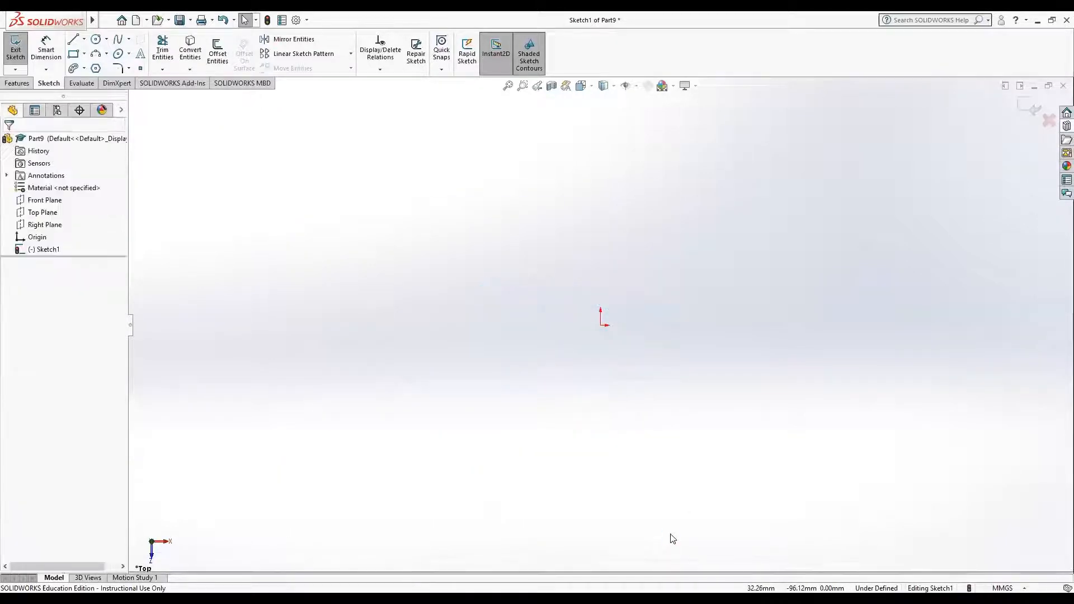
Step: Sketch an upward-opening parabola with a focal distance of about 83 mm to the left of the origin, and delete it
left_click(129, 54)
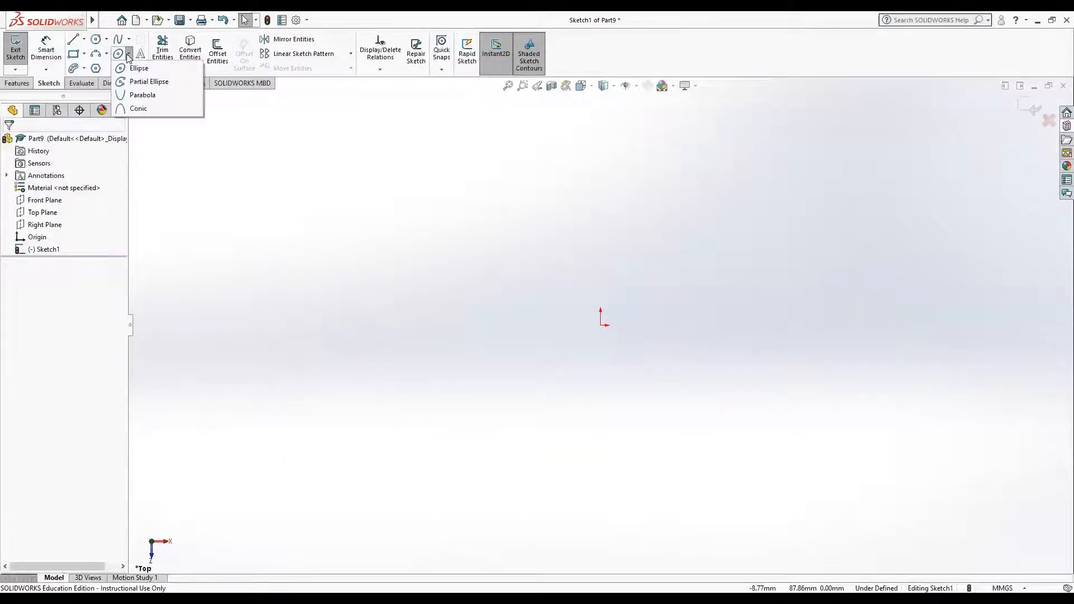
left_click(147, 95)
left_click(252, 234)
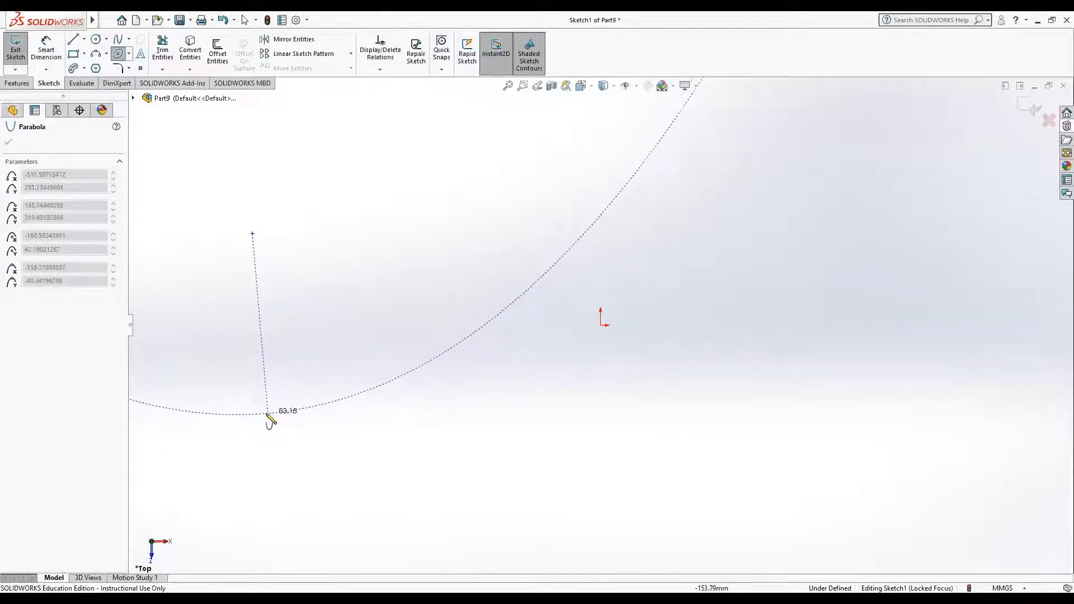
left_click(268, 417)
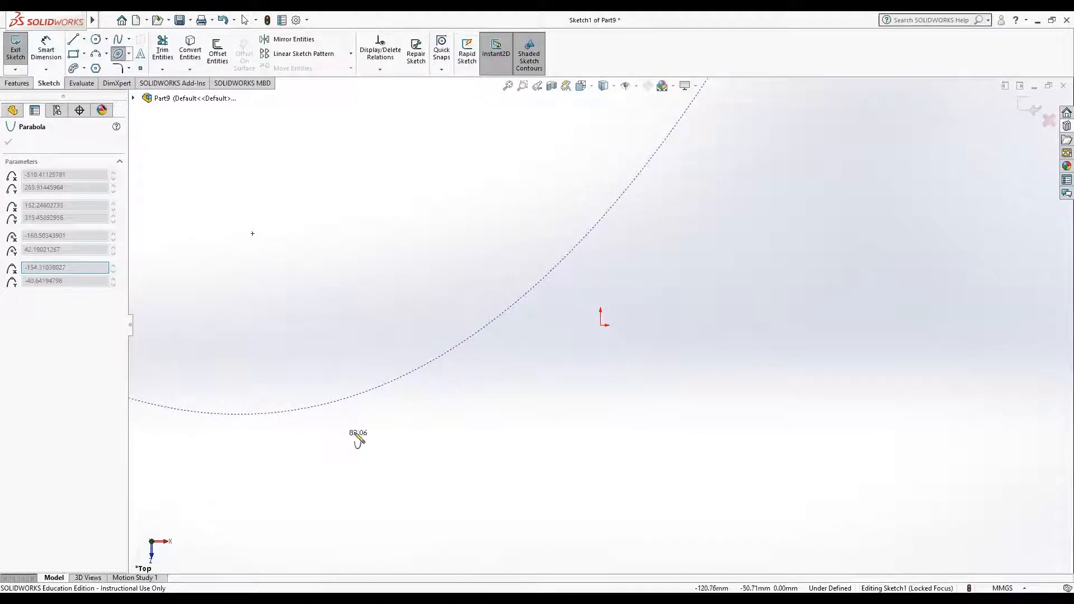
left_click(429, 326)
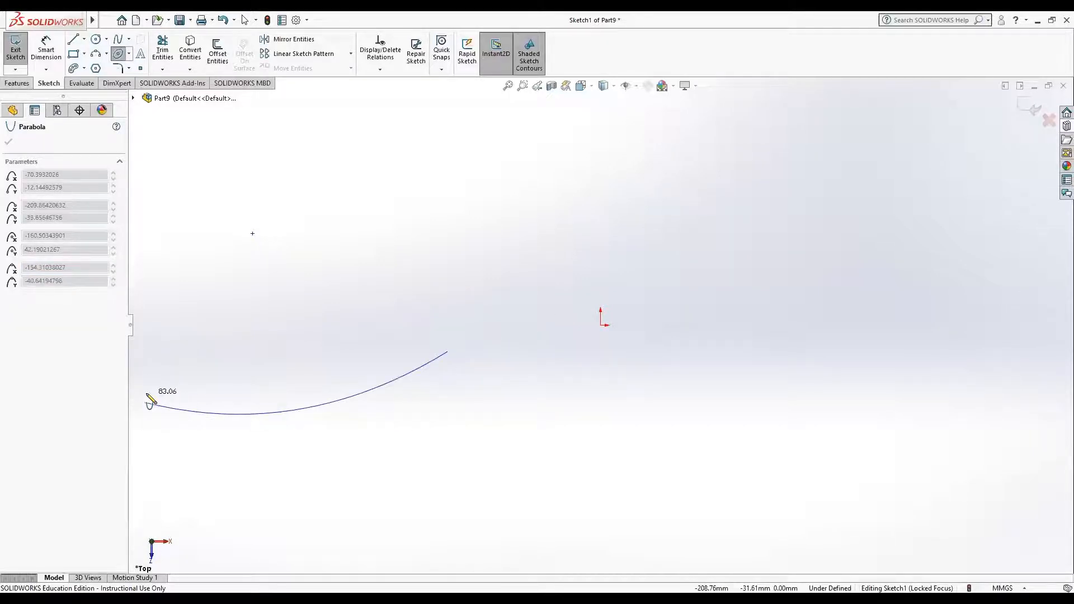
left_click(135, 399)
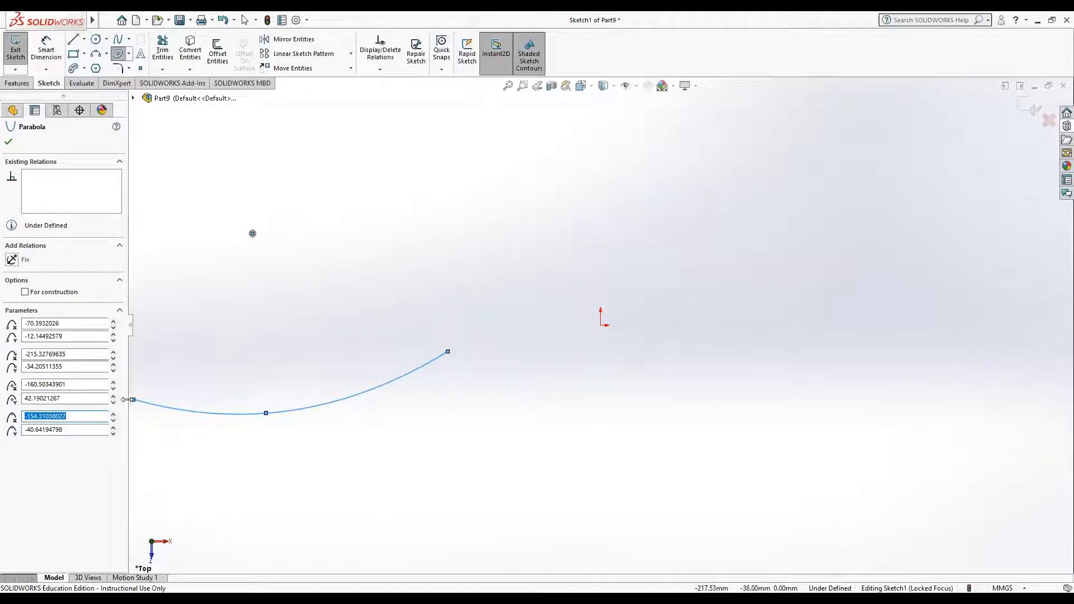
key("Escape")
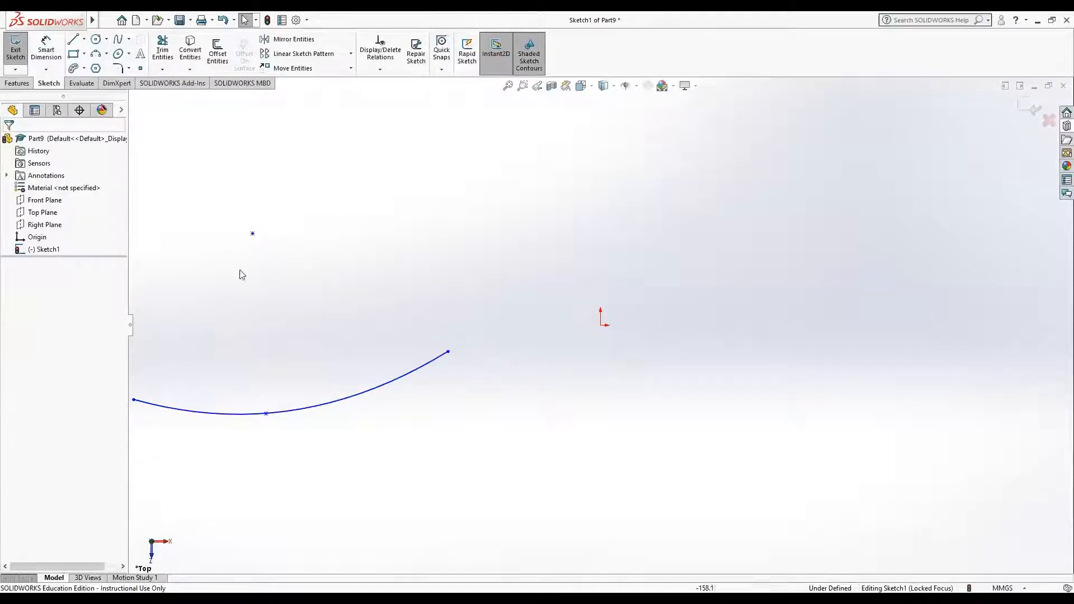
mouse_move(157, 135)
left_mouse_down()
mouse_move(159, 168)
mouse_move(380, 474)
mouse_move(533, 467)
left_mouse_up()
left_click_drag(302, 488, 137, 170)
key("Delete")
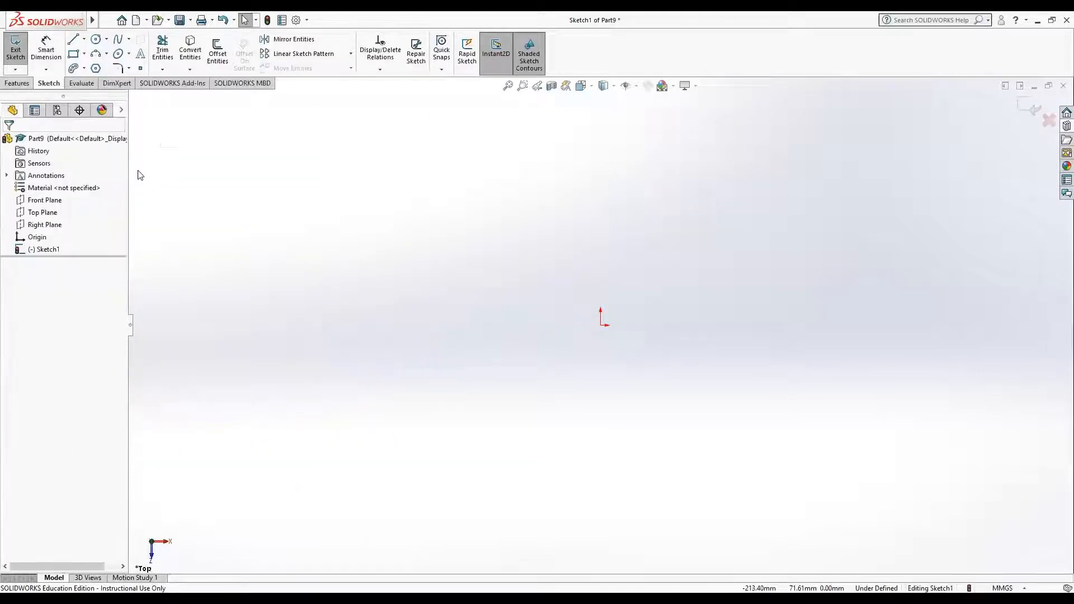
Step: Sketch a conic left of the origin with vertically aligned endpoints and its apex facing away from the origin, and undo it
left_click(129, 53)
left_click(139, 109)
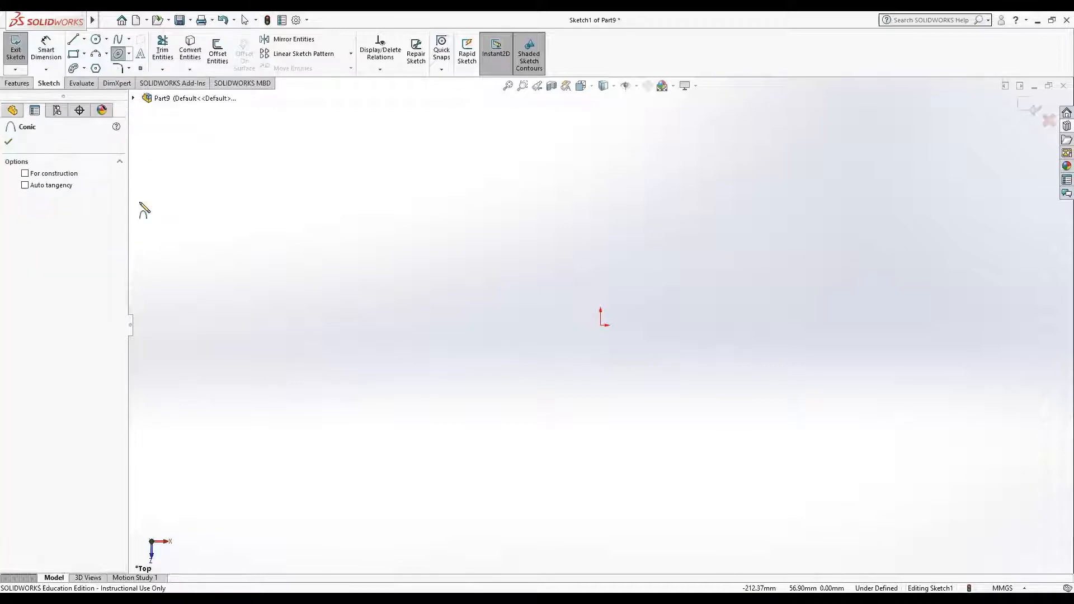
left_click(525, 425)
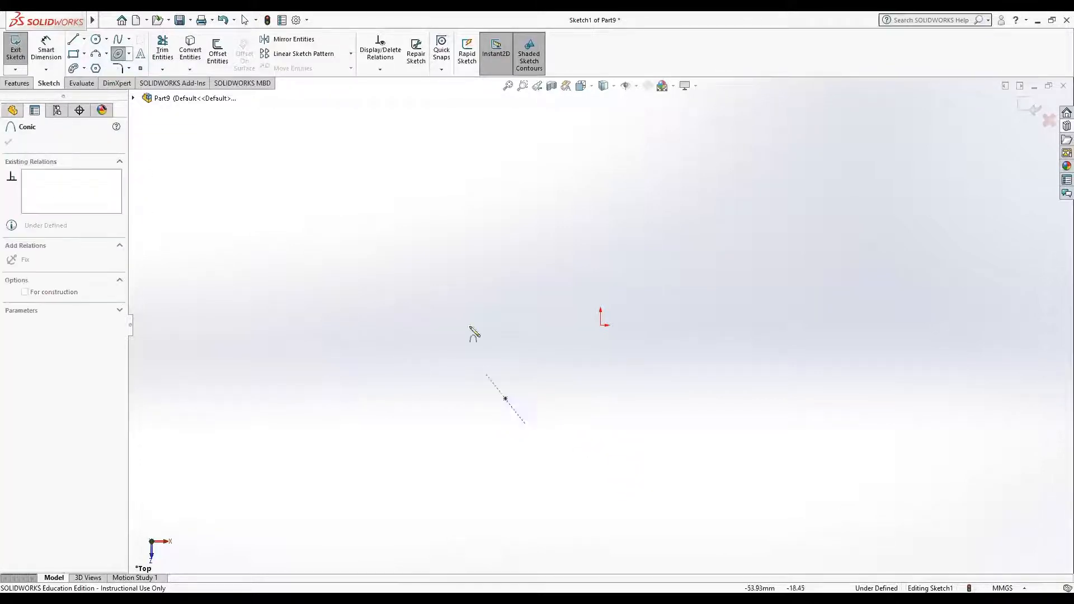
left_click(525, 187)
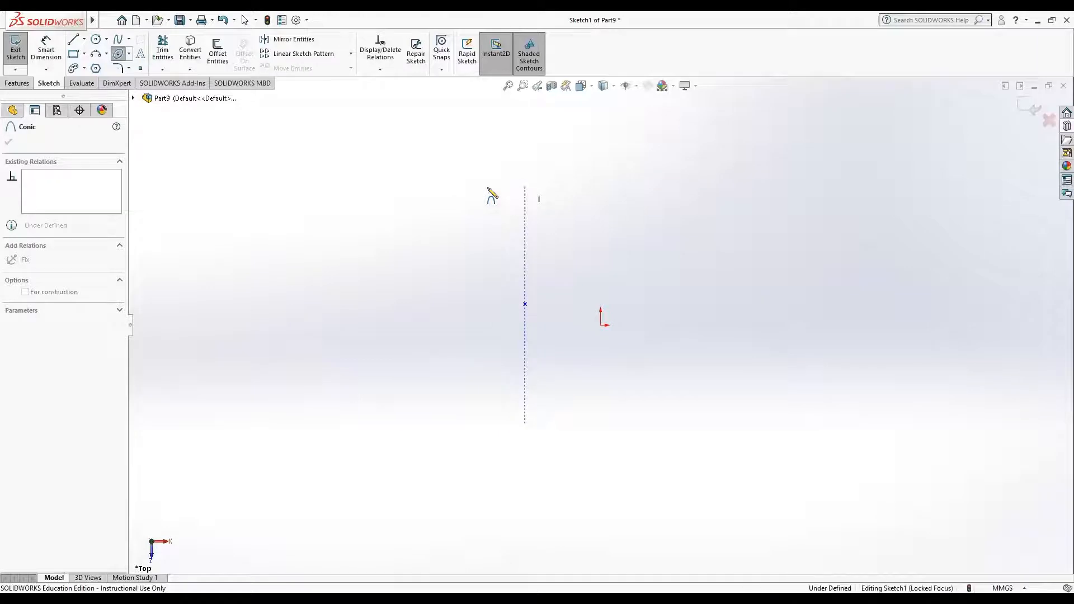
left_click(372, 353)
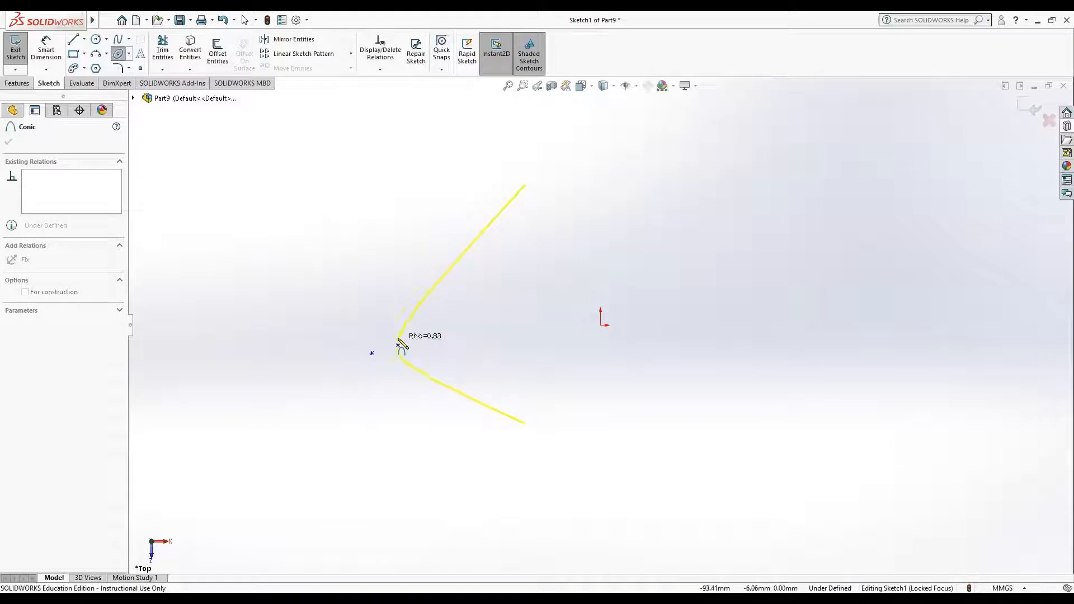
left_click(425, 334)
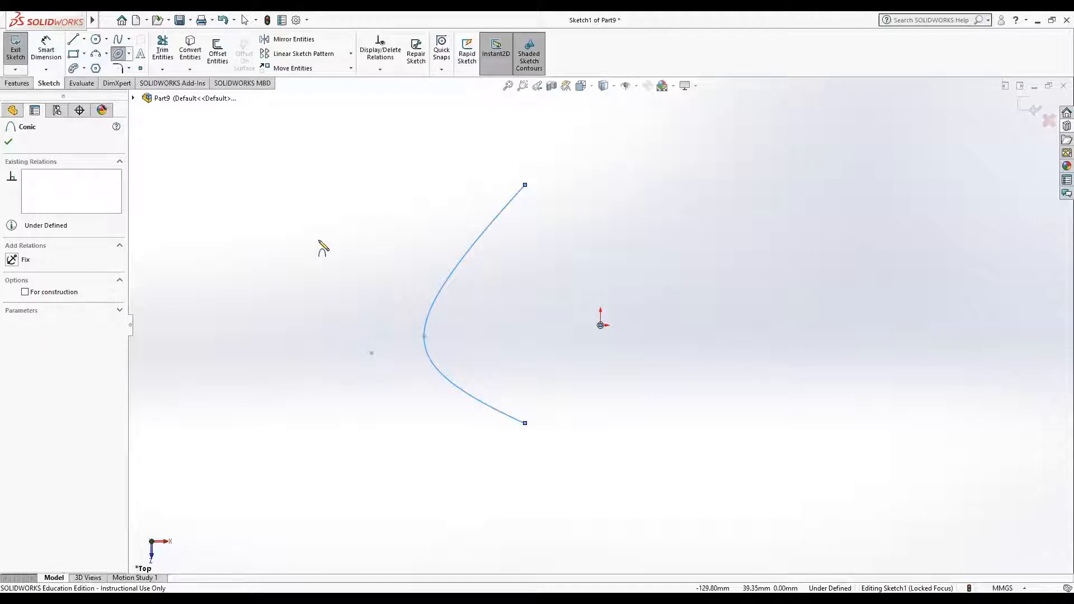
key("ctrl+z")
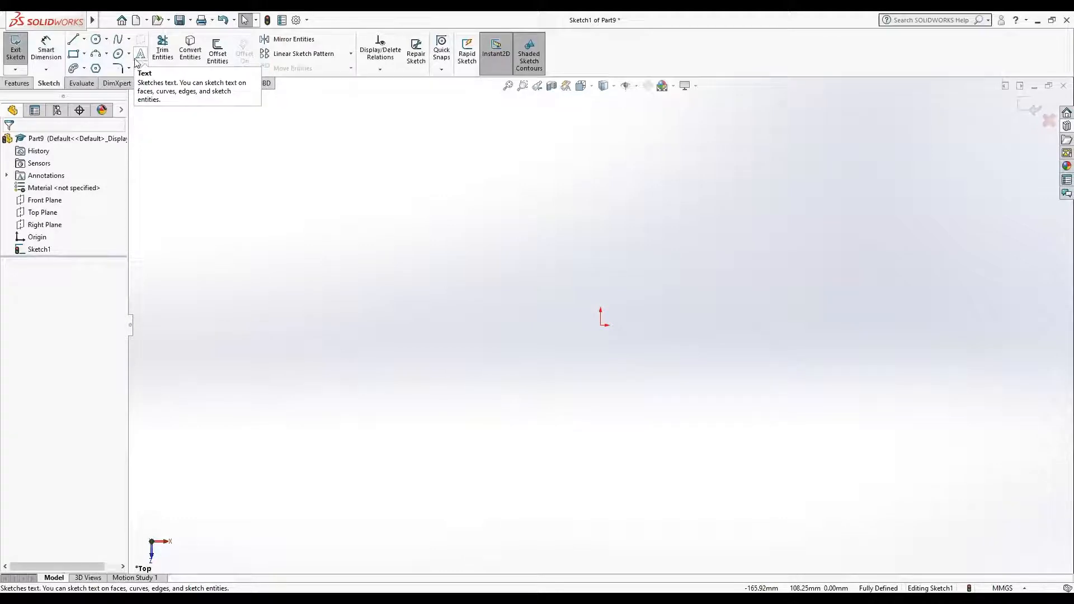
Step: Sketch a horizontal line about 181 mm long above the origin
left_click(72, 39)
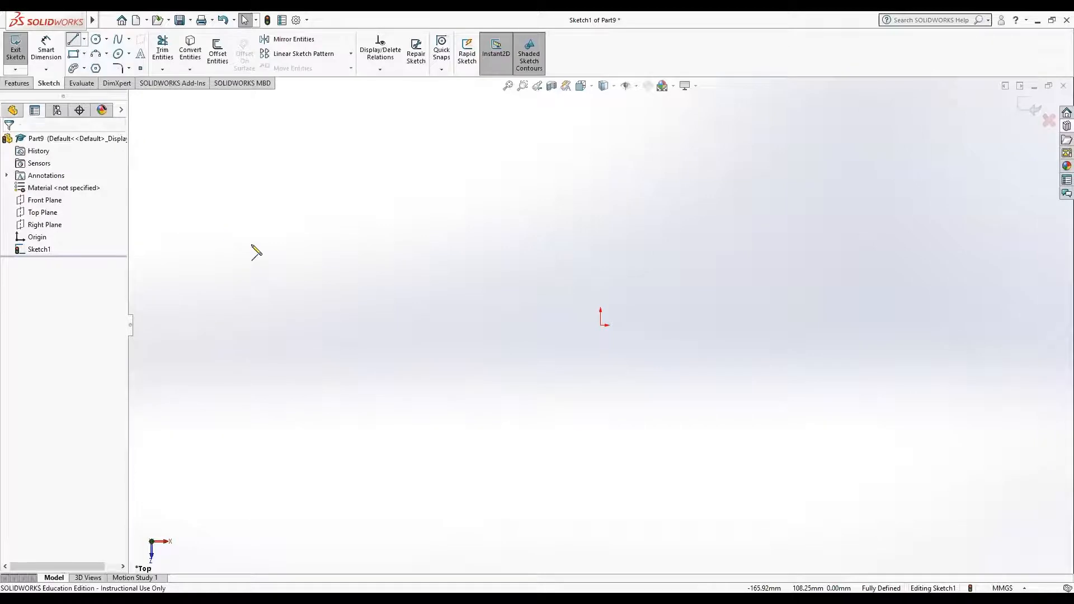
left_click(307, 259)
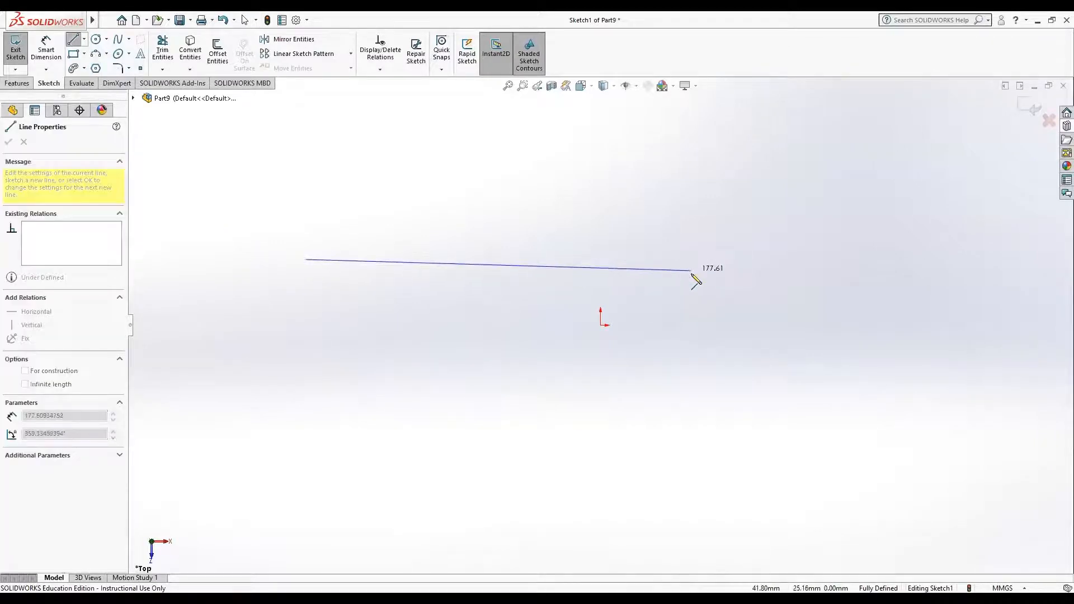
left_click(698, 259)
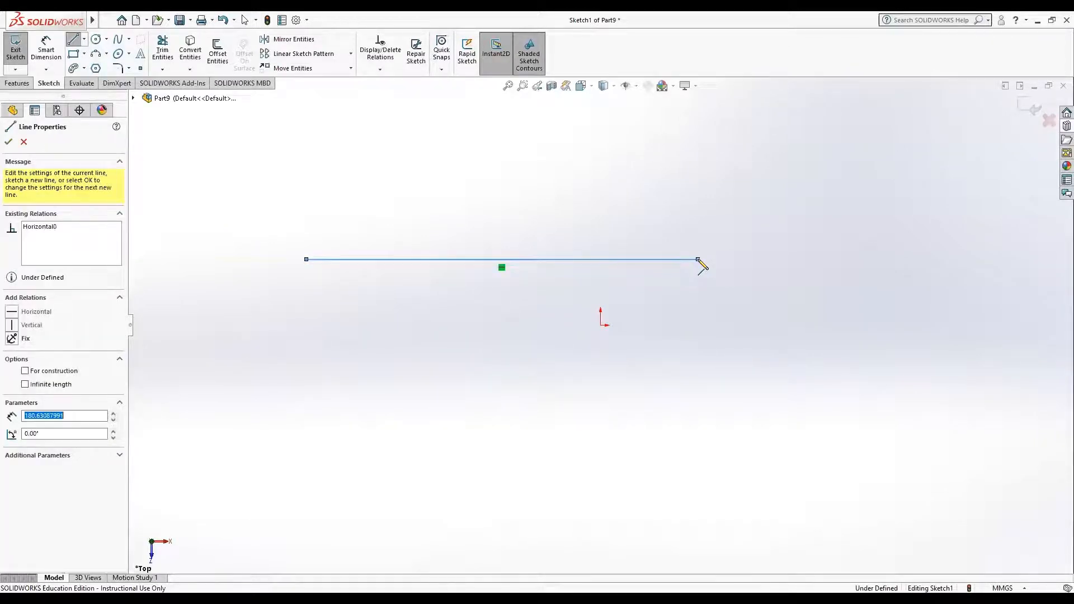
key("Escape")
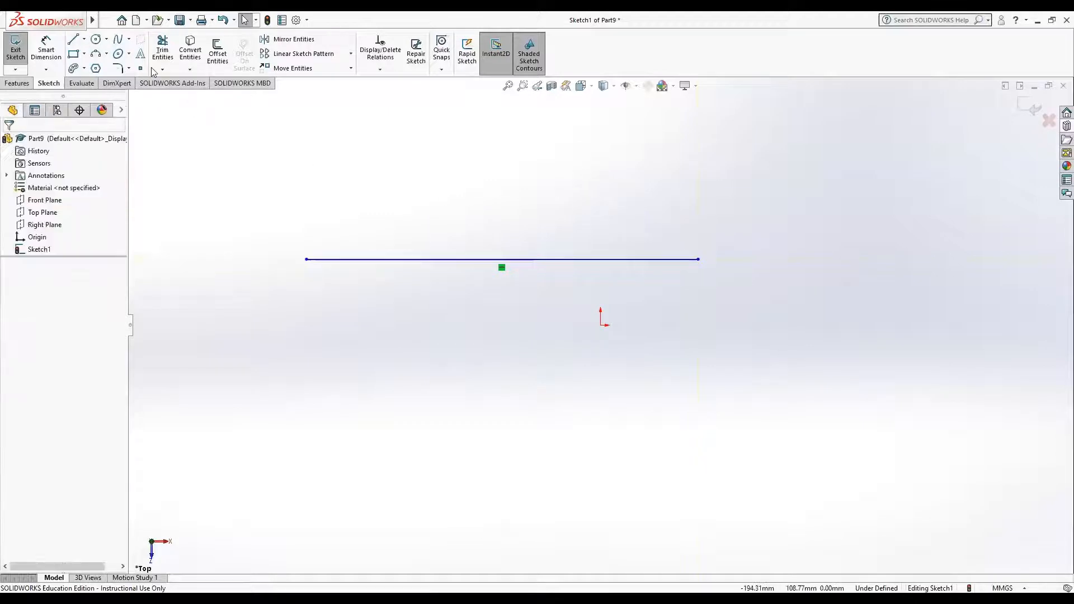
left_click(140, 53)
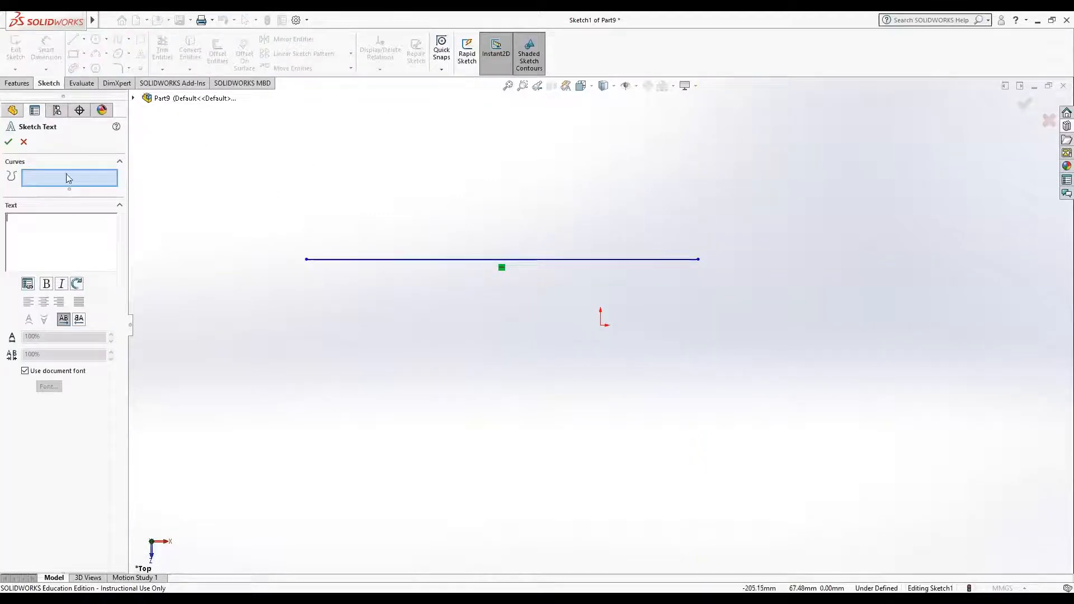
left_click(55, 220)
type("Hello")
key("Escape")
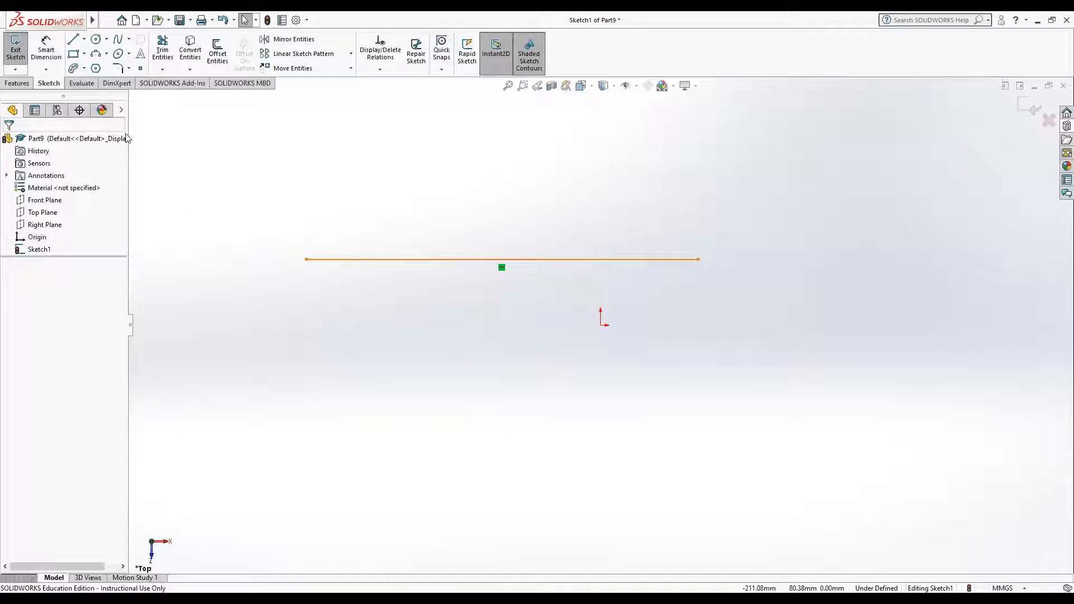
Step: Add the sketch text "Hello" and move it from the origin to just above the middle of the horizontal line
left_click(141, 54)
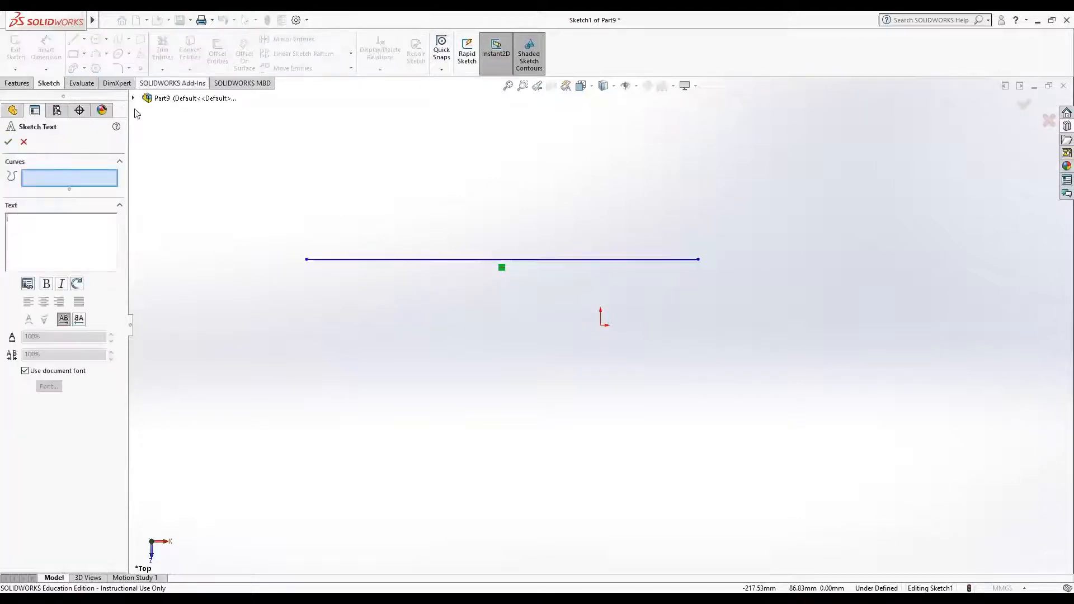
type("Hello")
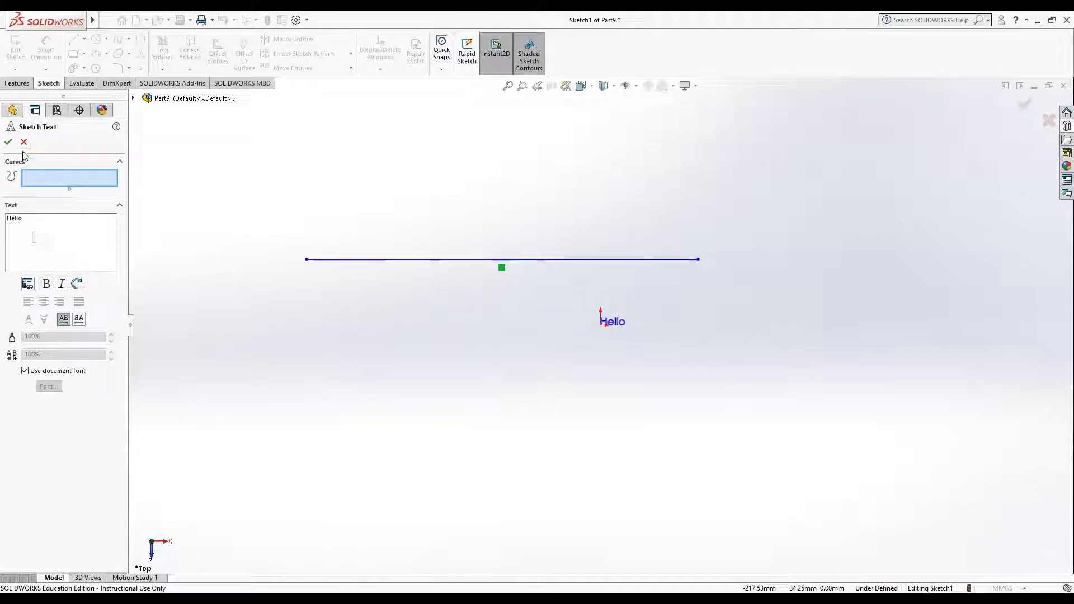
left_click(8, 143)
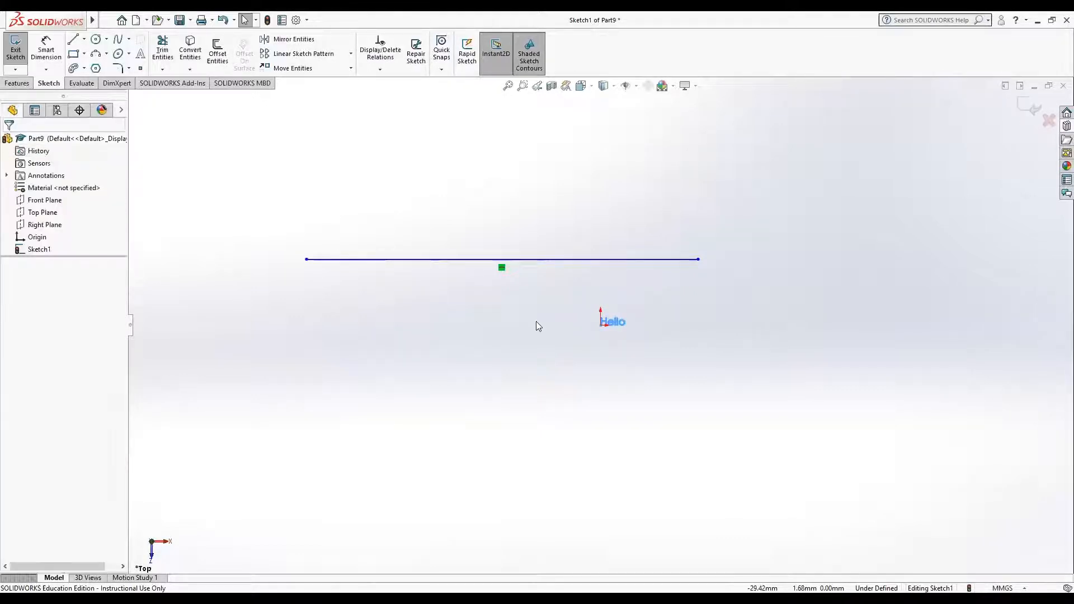
left_click(610, 316)
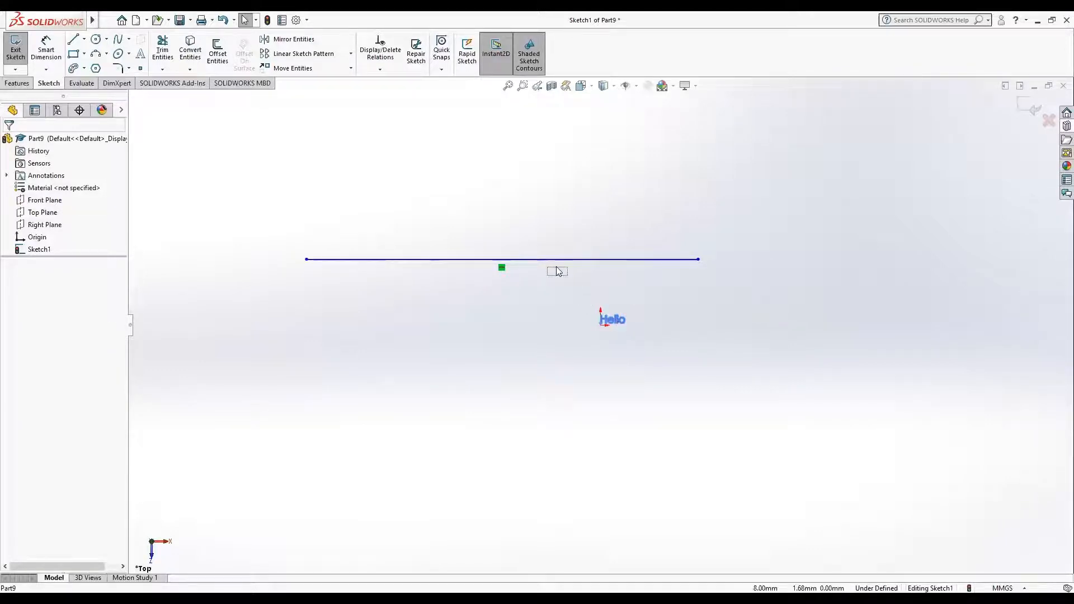
left_click_drag(499, 251, 496, 246)
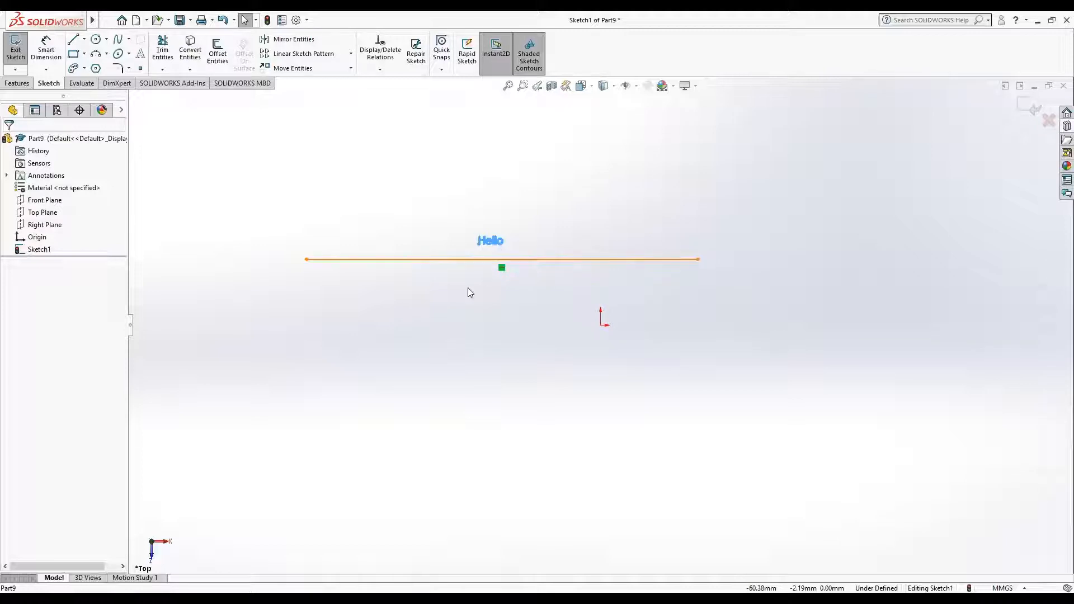
Step: Select the horizontal line and the "Hello" text, and move the text farther above the line
left_click(460, 260)
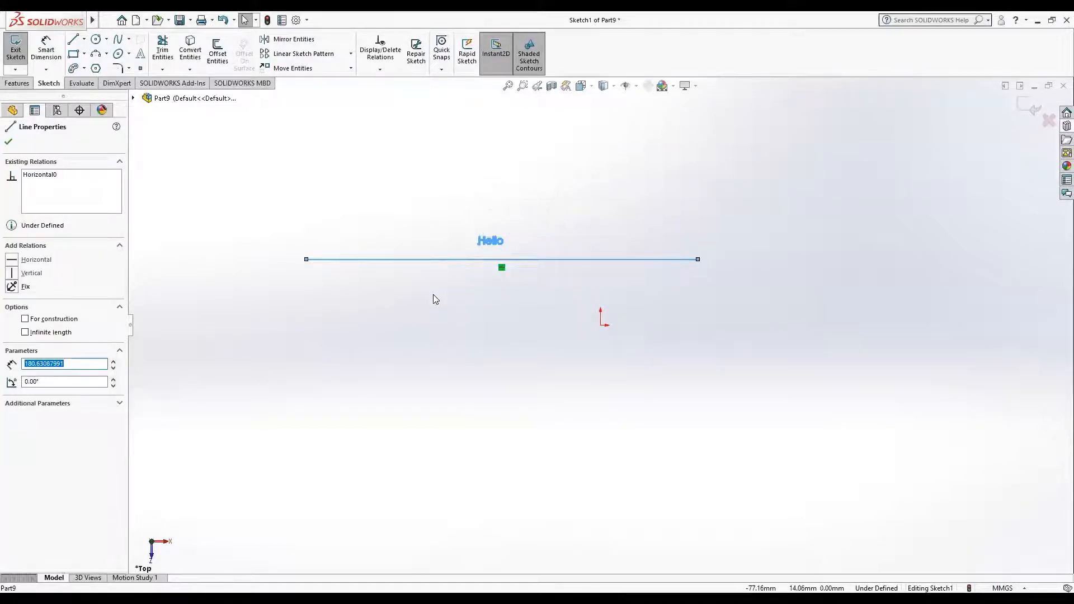
left_click(423, 322)
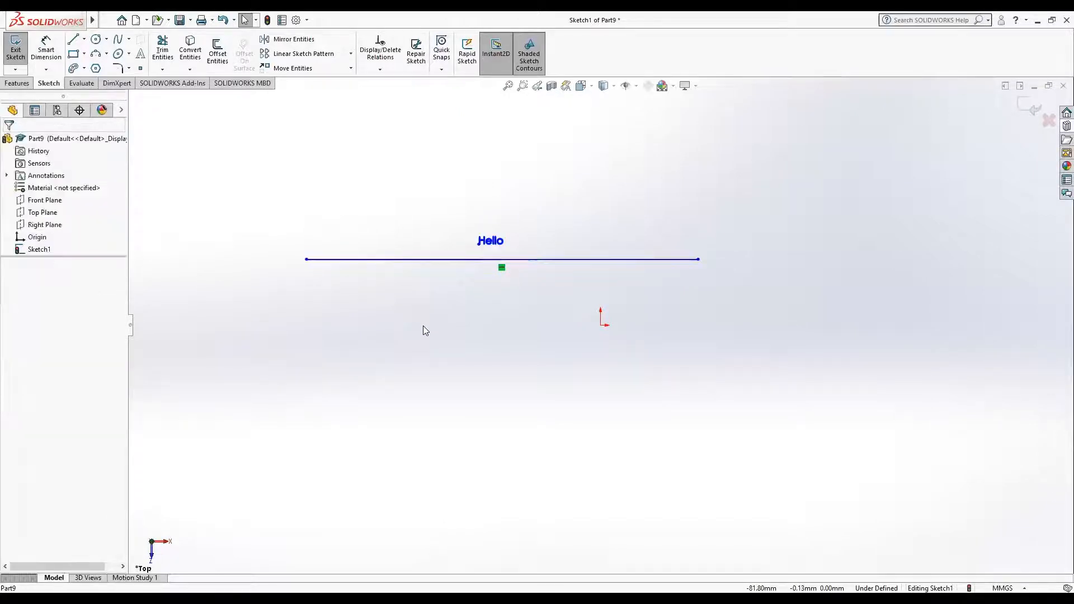
left_click(465, 260)
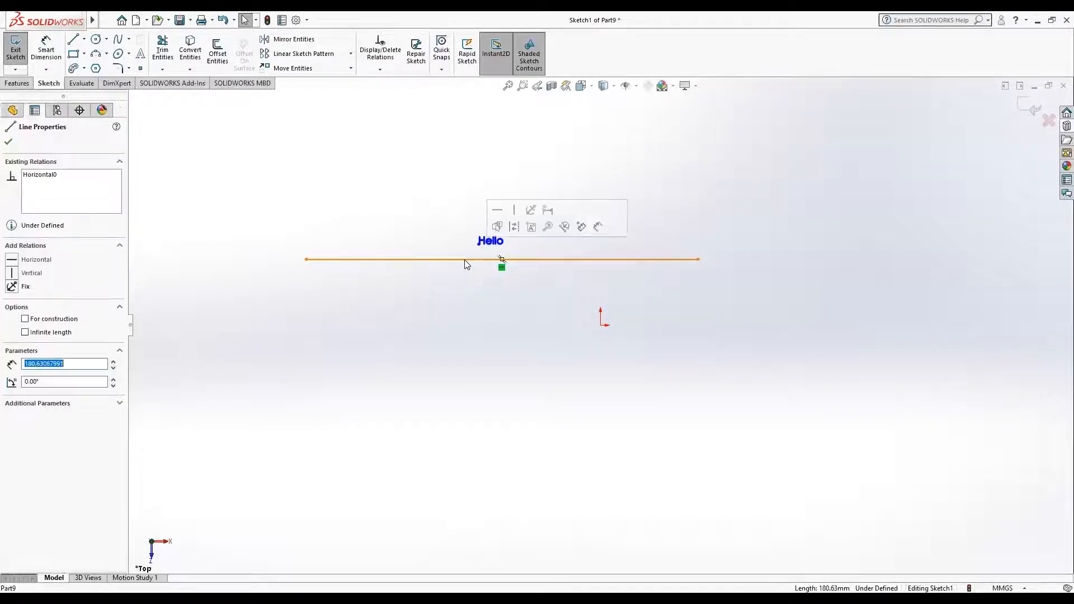
left_click(494, 236, "ctrl")
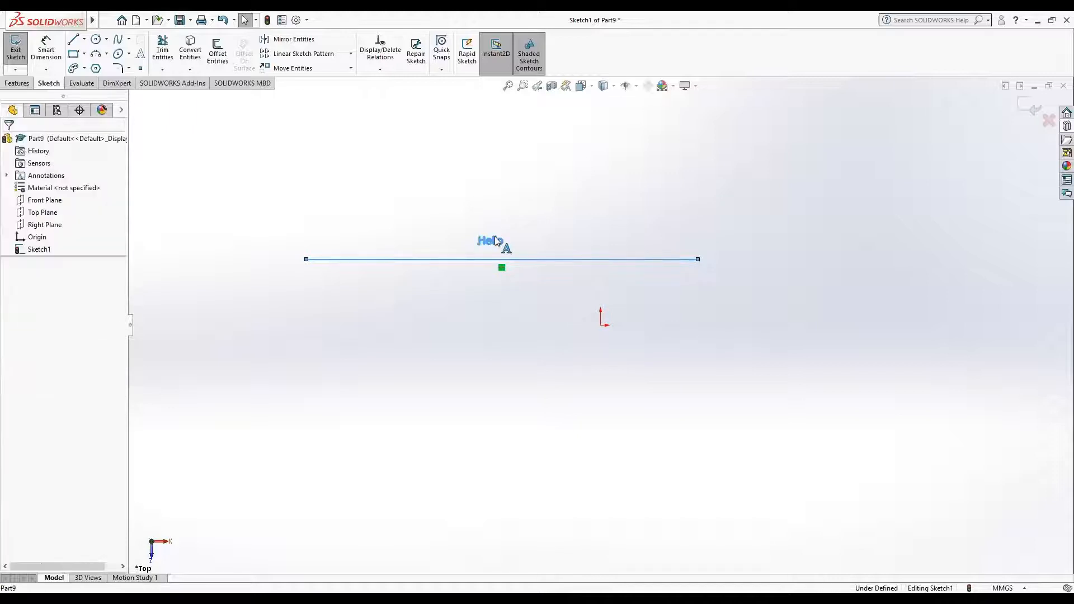
left_click(477, 260, "ctrl")
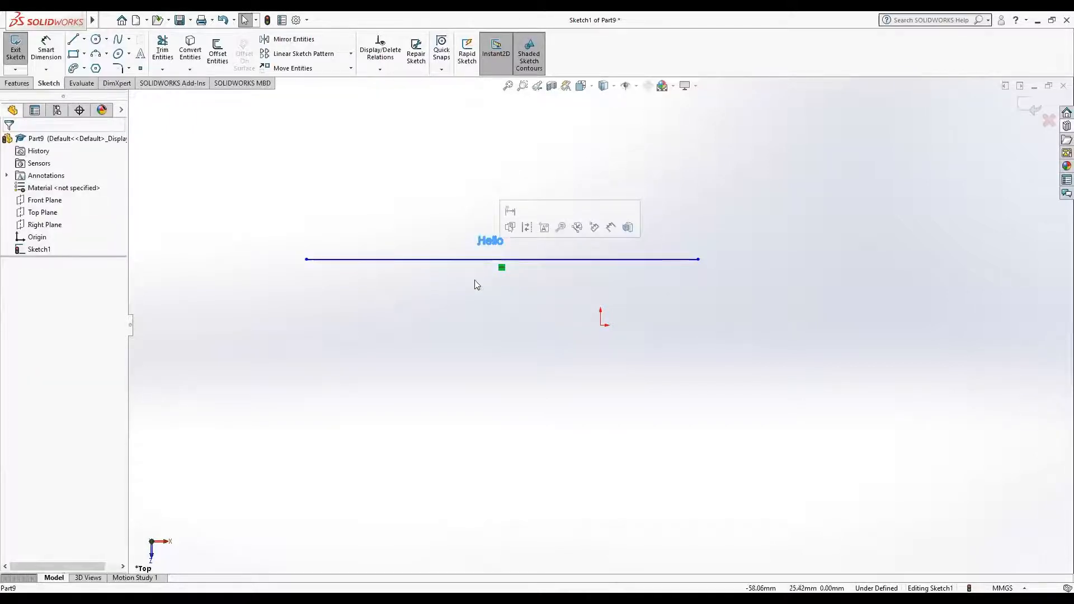
mouse_move(485, 239)
left_mouse_down()
mouse_move(475, 252)
mouse_move(445, 200)
left_mouse_up()
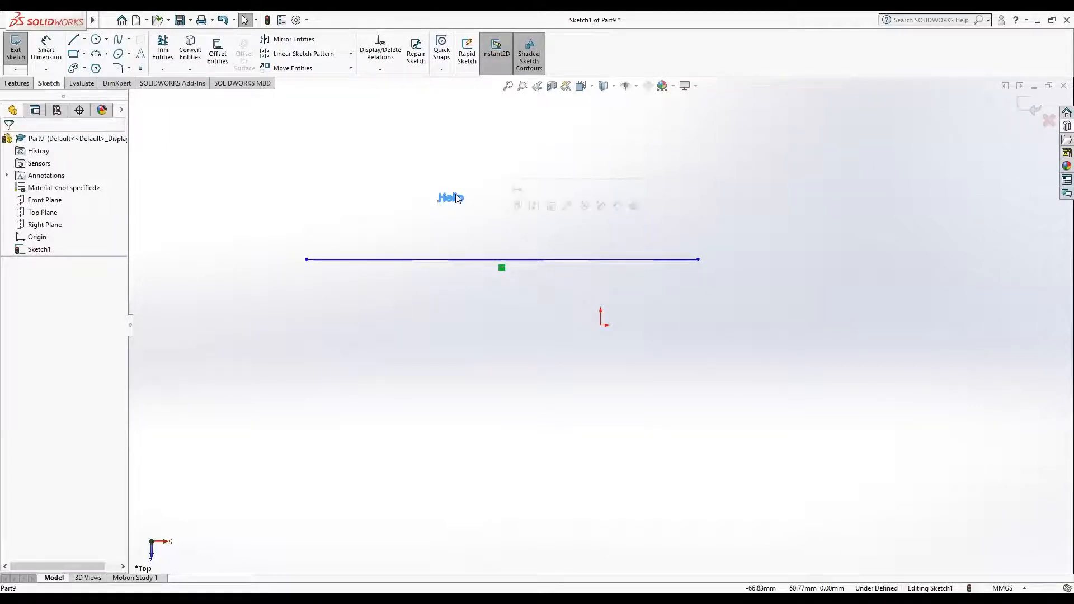
right_click(457, 199)
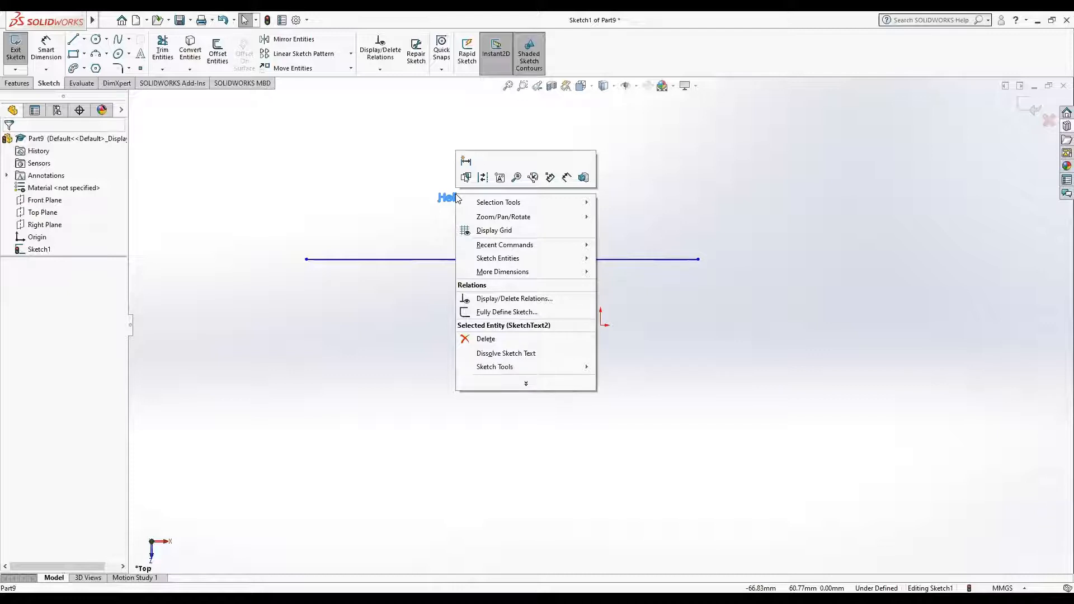
left_click(11, 114)
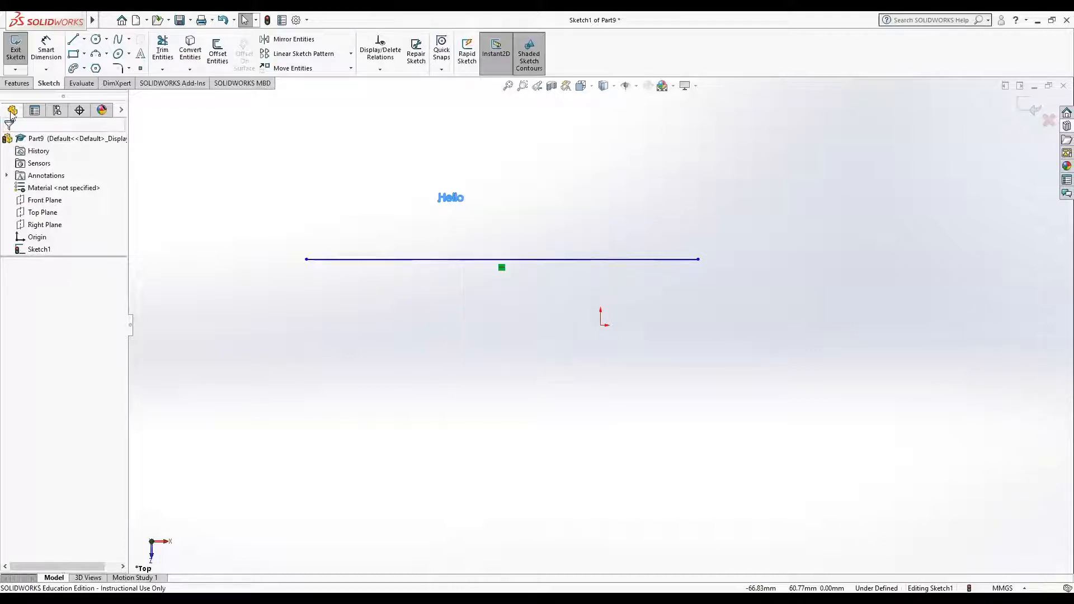
left_click(35, 111)
left_click(13, 110)
left_click(38, 249)
right_click(38, 251)
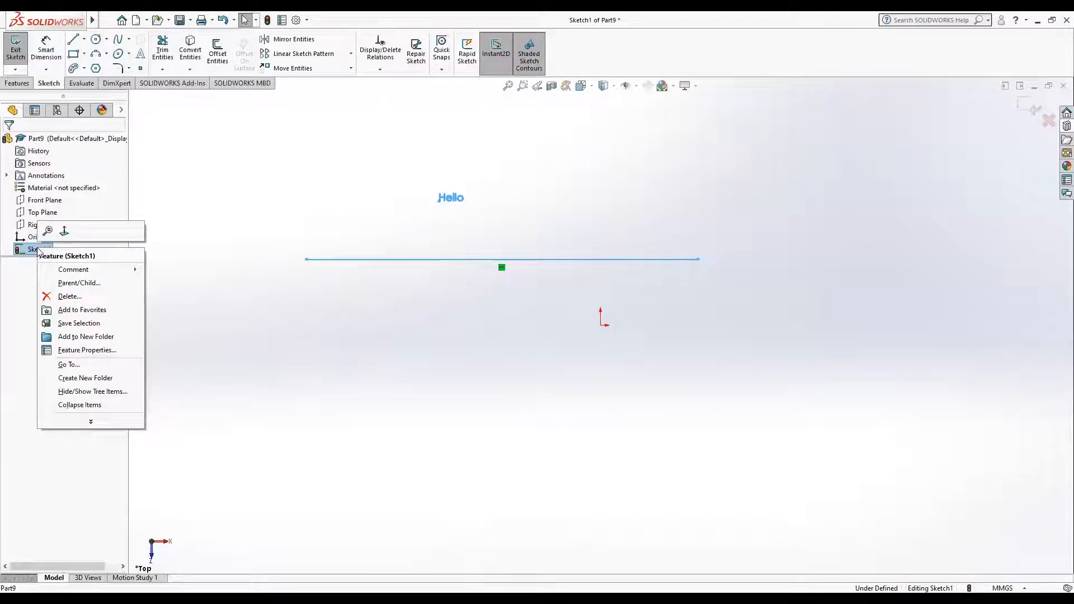
left_click(388, 212)
double_click(448, 200)
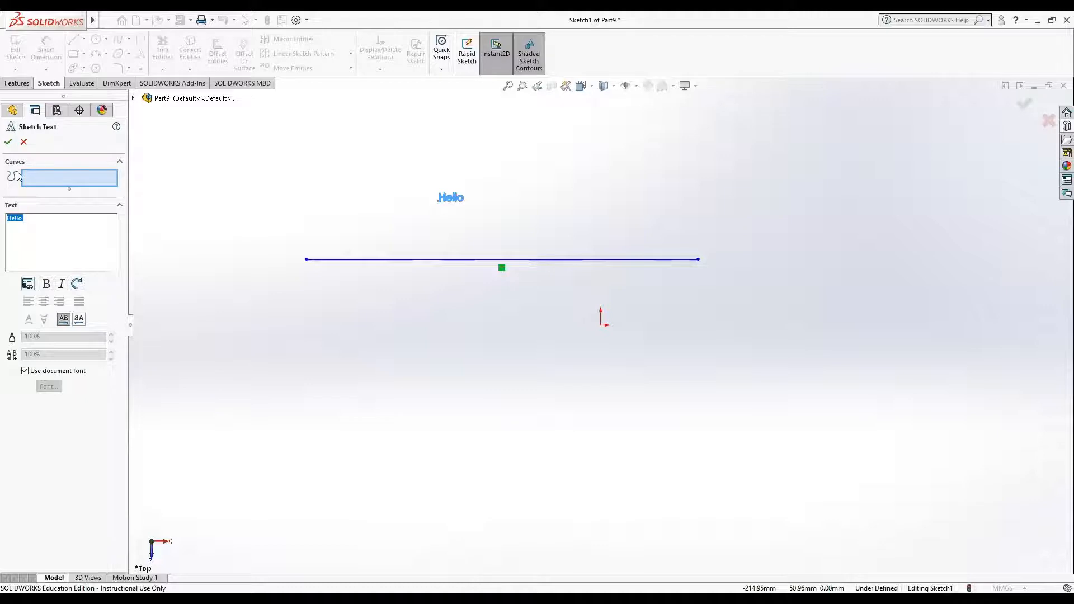
left_click(32, 182)
left_click(119, 162)
left_click(119, 162)
left_click(8, 142)
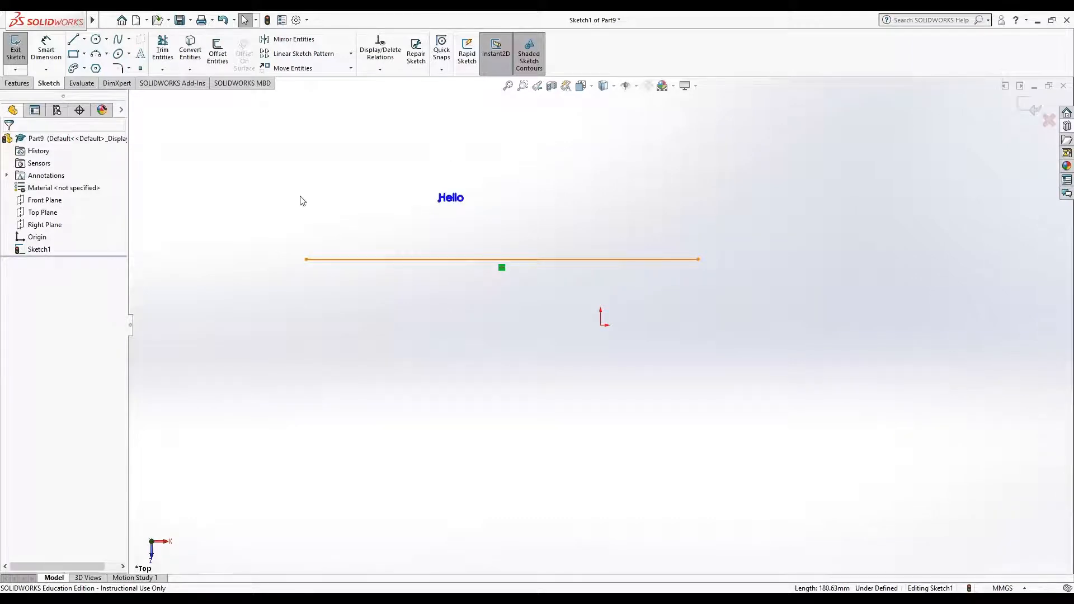
Step: Edit the "Hello" text to follow the horizontal line as its curve, with centre alignment
double_click(450, 200)
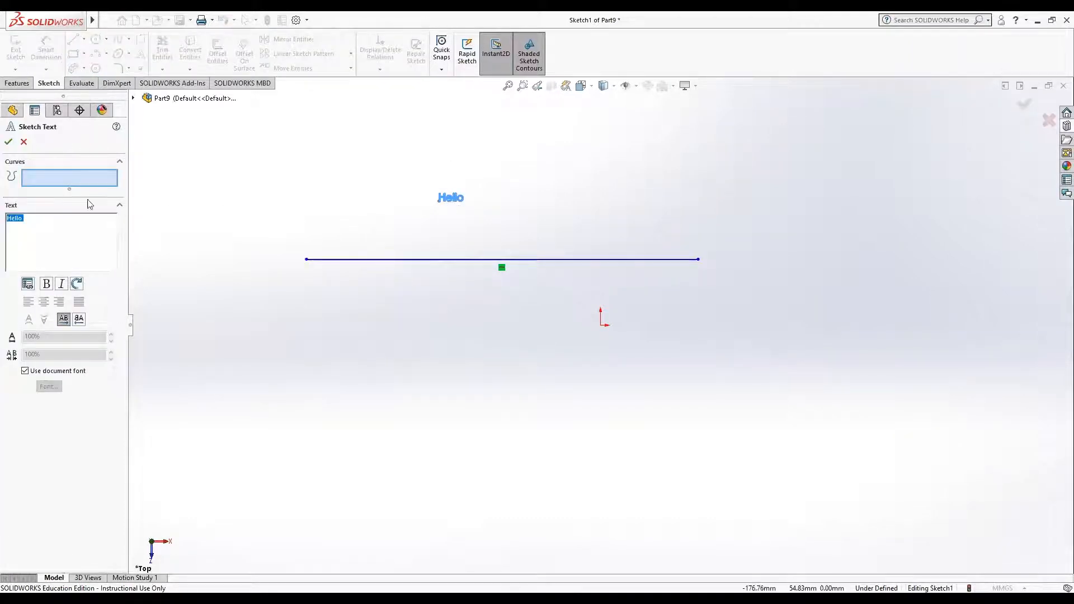
left_click(33, 177)
left_click_drag(69, 189, 68, 235)
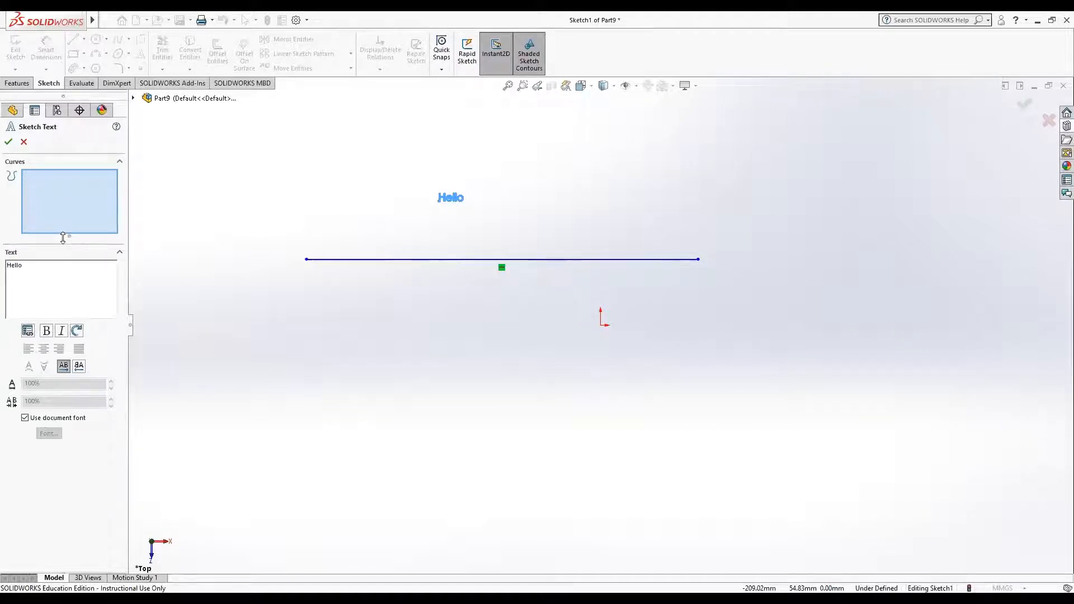
left_click(327, 260)
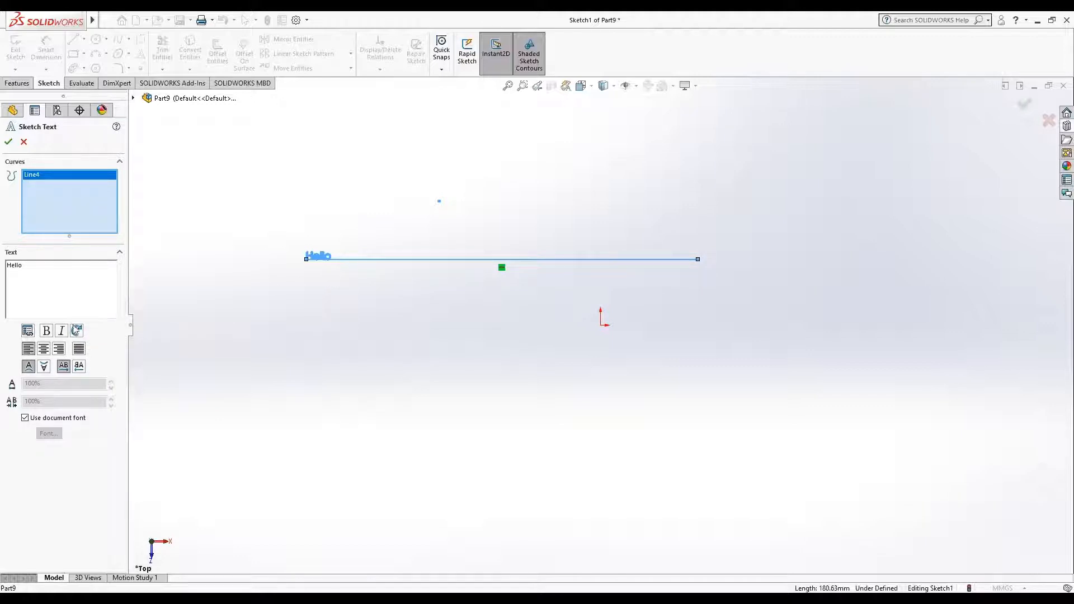
left_click(44, 350)
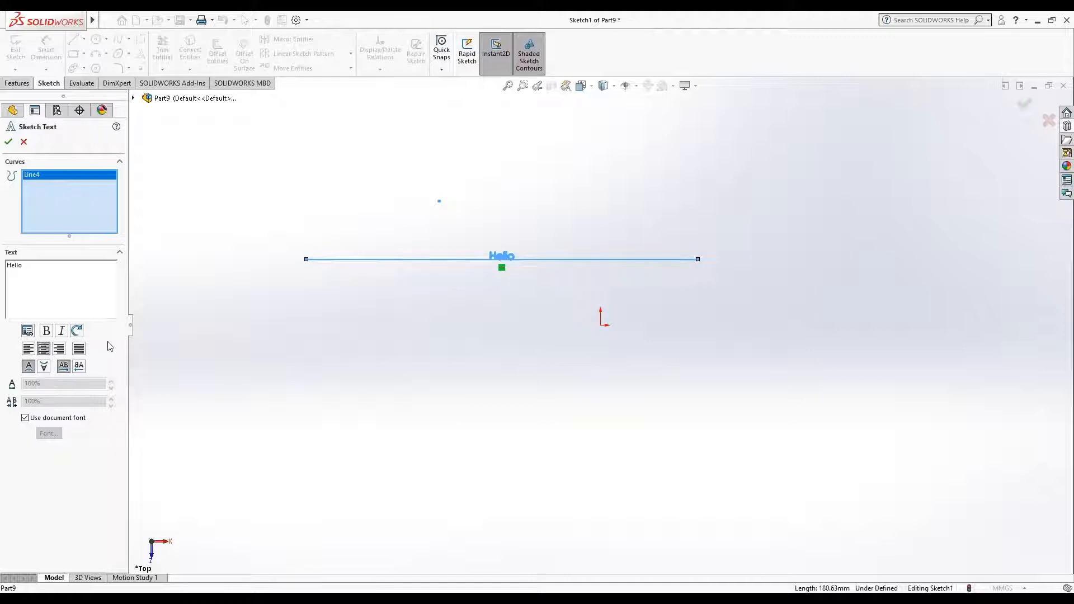
Step: Try full justification, right alignment and left alignment of the text along the line, and return it to centre alignment
left_click(83, 349)
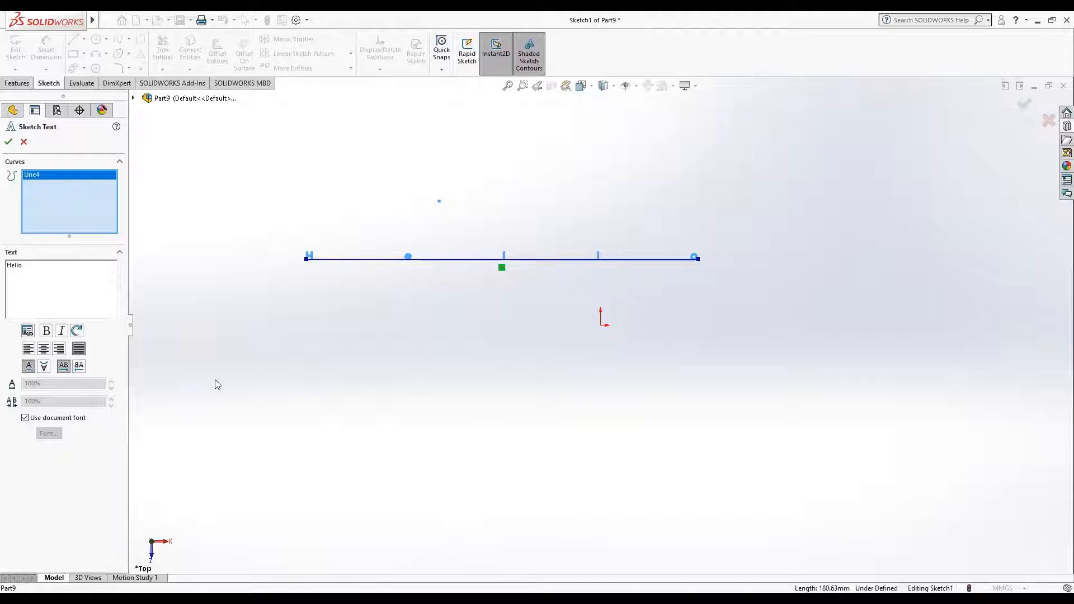
left_click(59, 349)
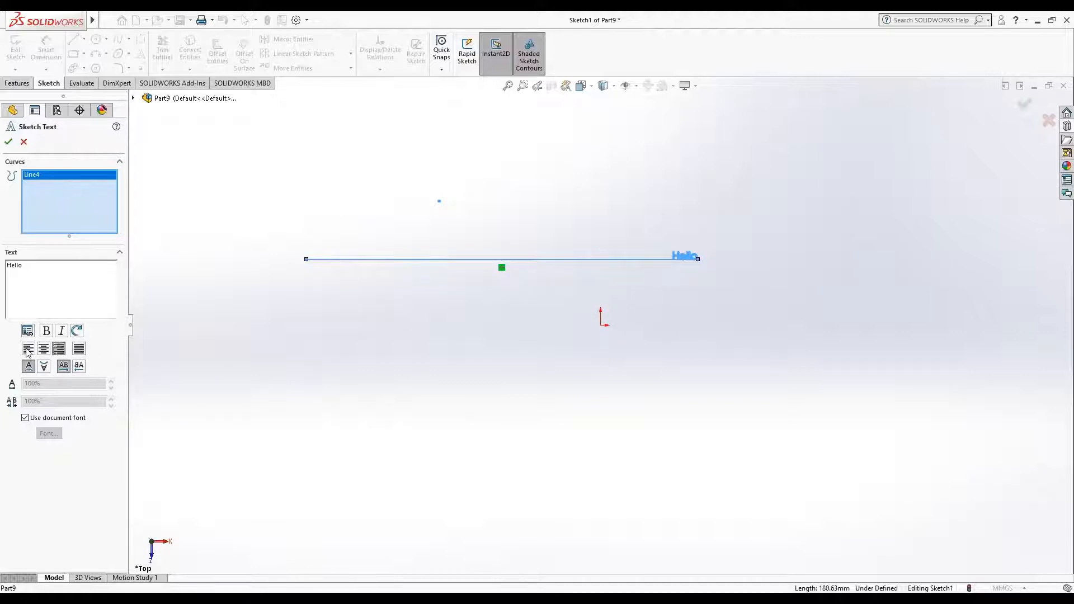
left_click(27, 351)
left_click(43, 349)
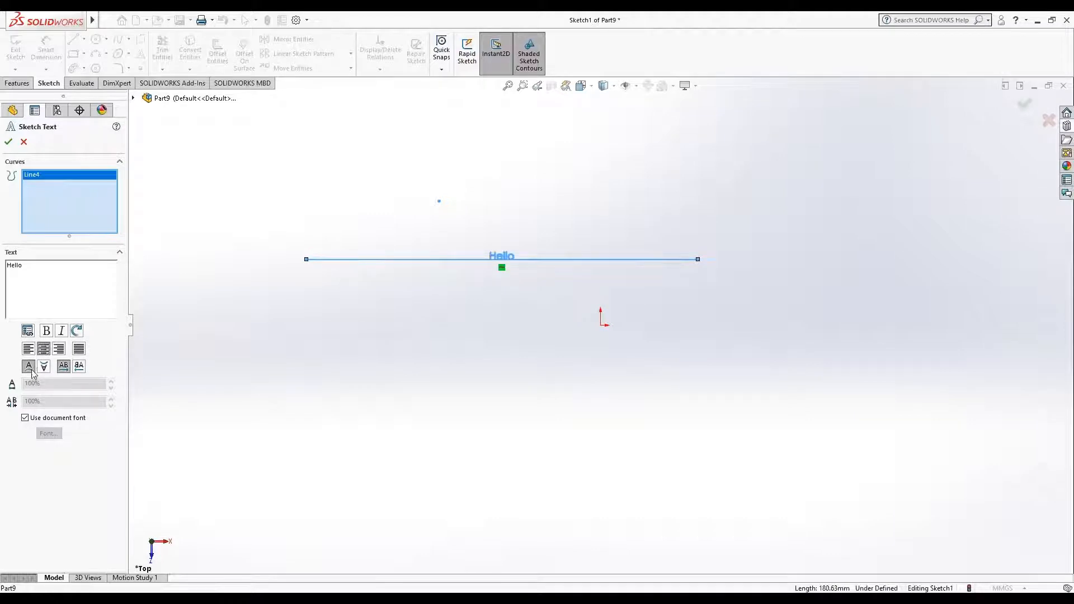
Step: Flip the text vertically below the line, restore it above the line, and flip it horizontally
left_click(30, 367)
left_click(45, 367)
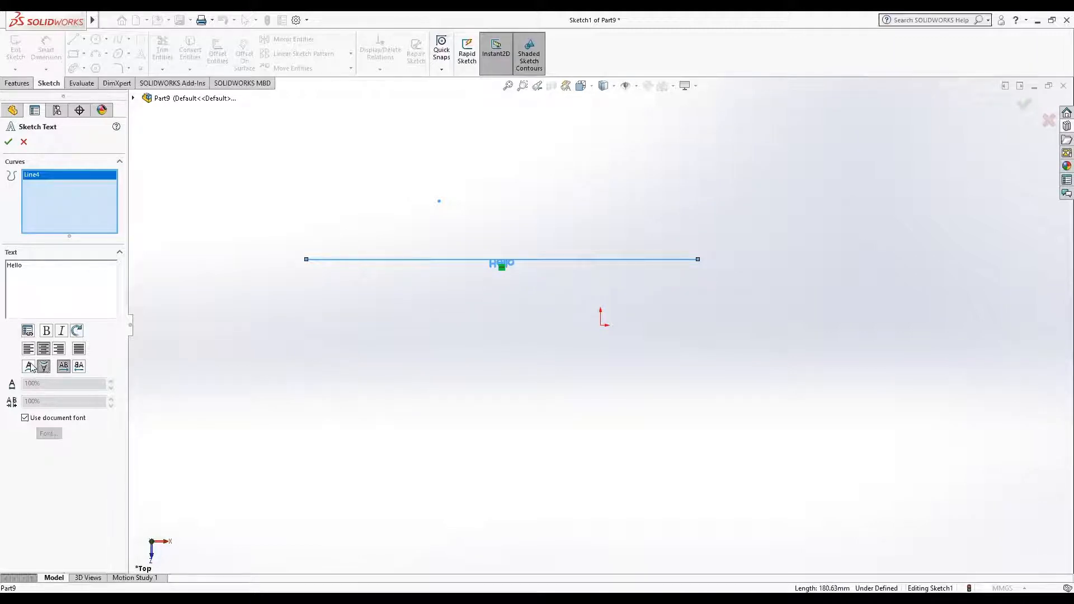
left_click(29, 367)
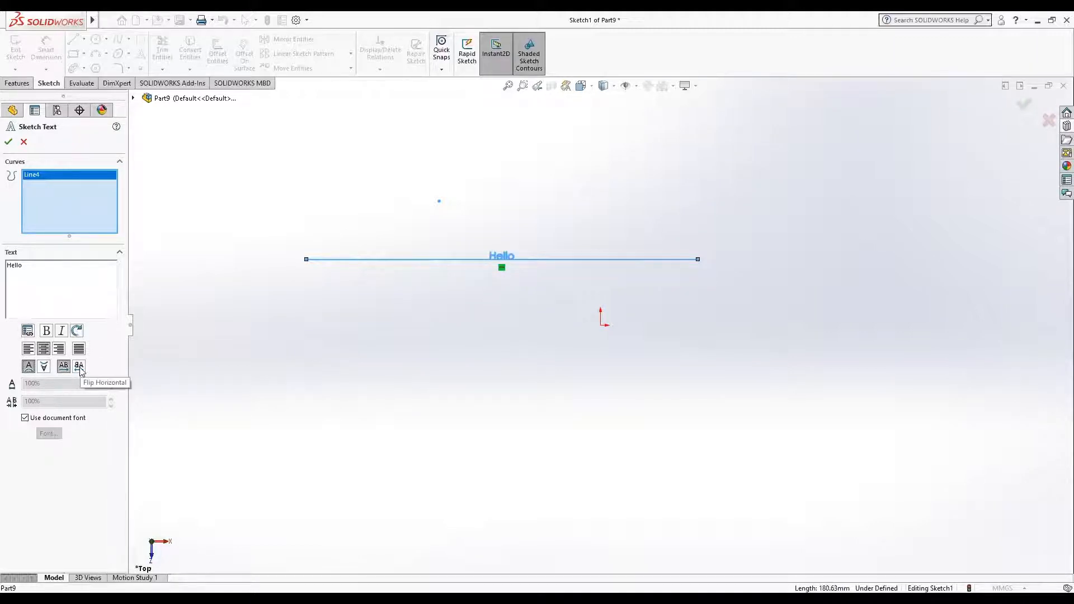
left_click(79, 367)
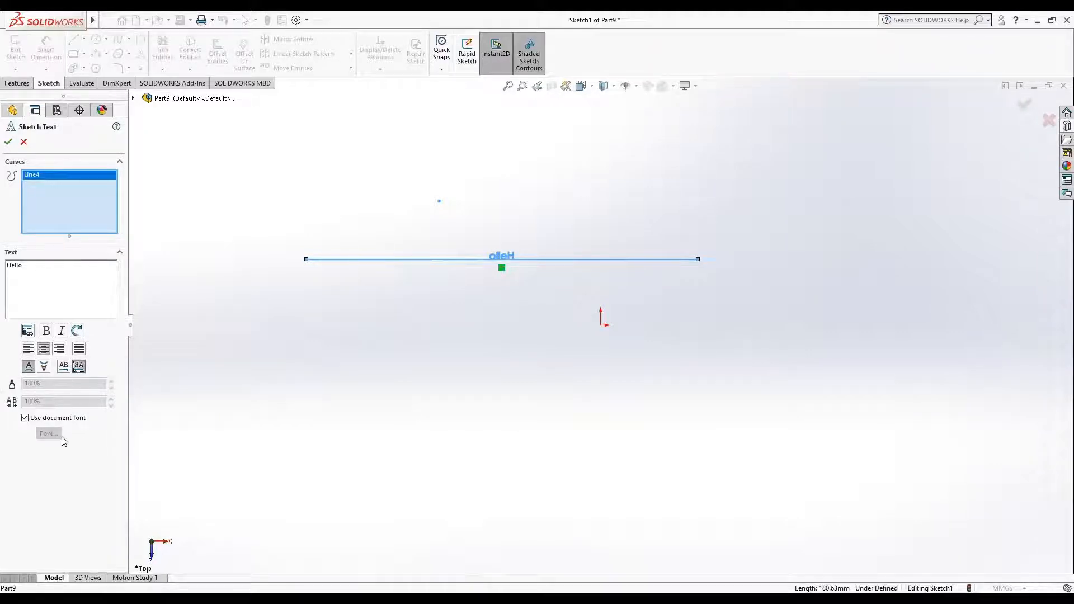
Step: Turn off the document font, view the text's font settings, and cancel both the font choice and the text edits
left_click(25, 417)
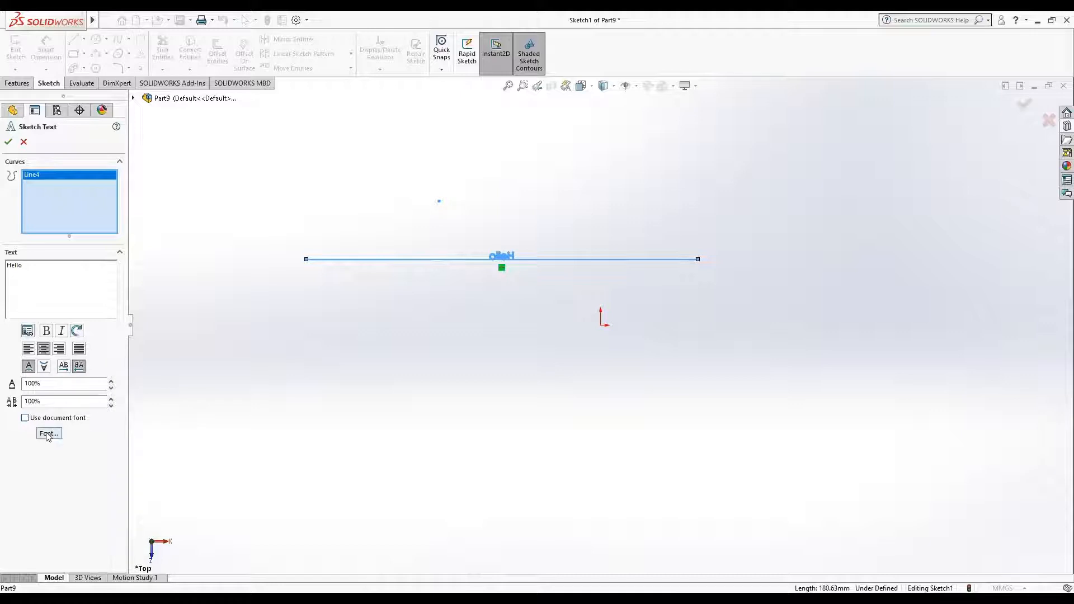
left_click(47, 433)
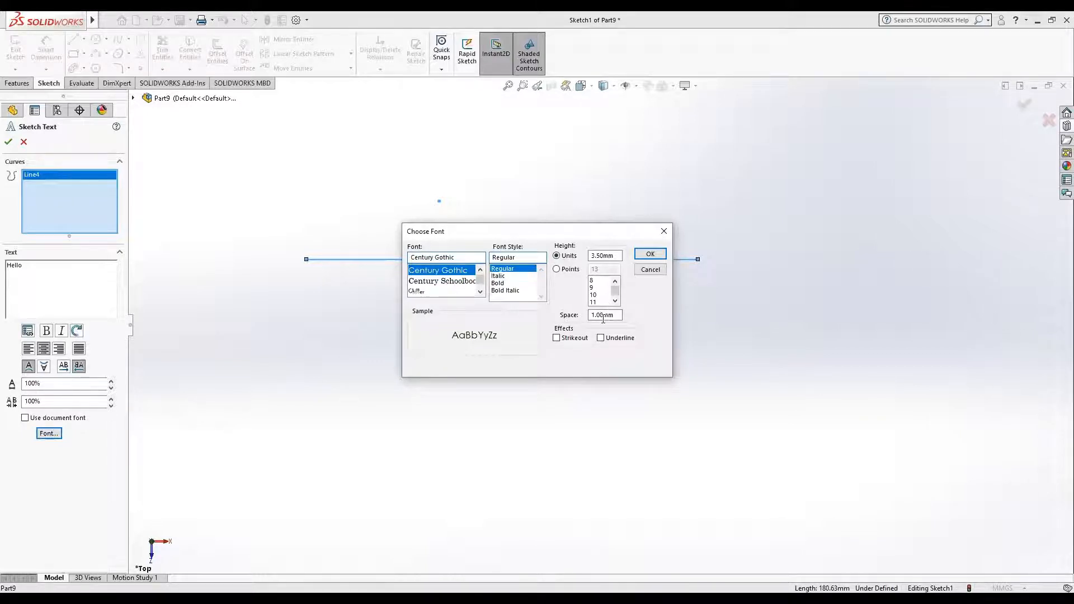
left_click(655, 270)
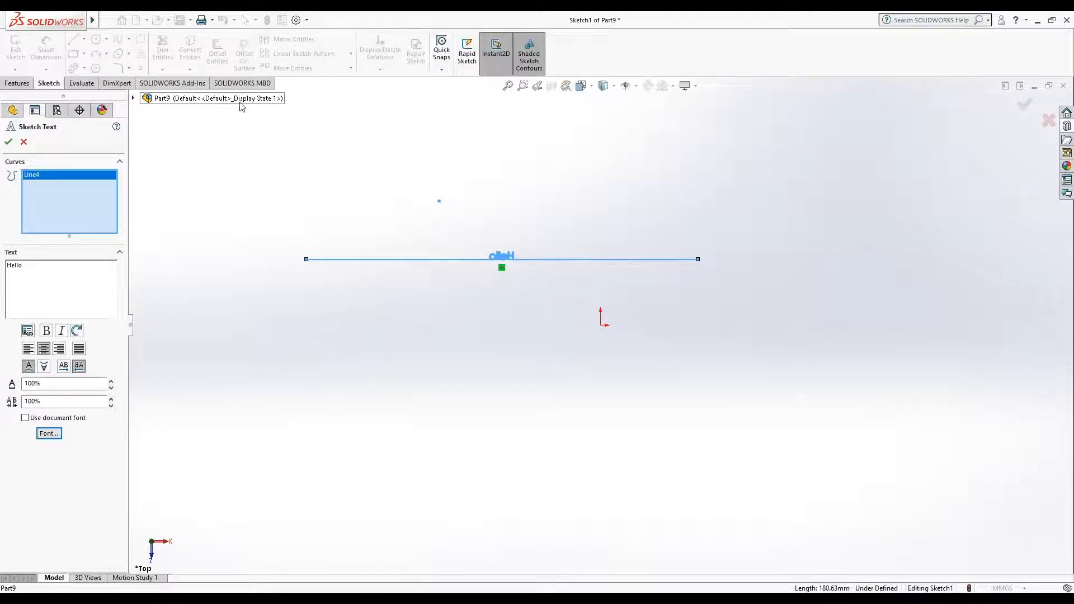
left_click(24, 142)
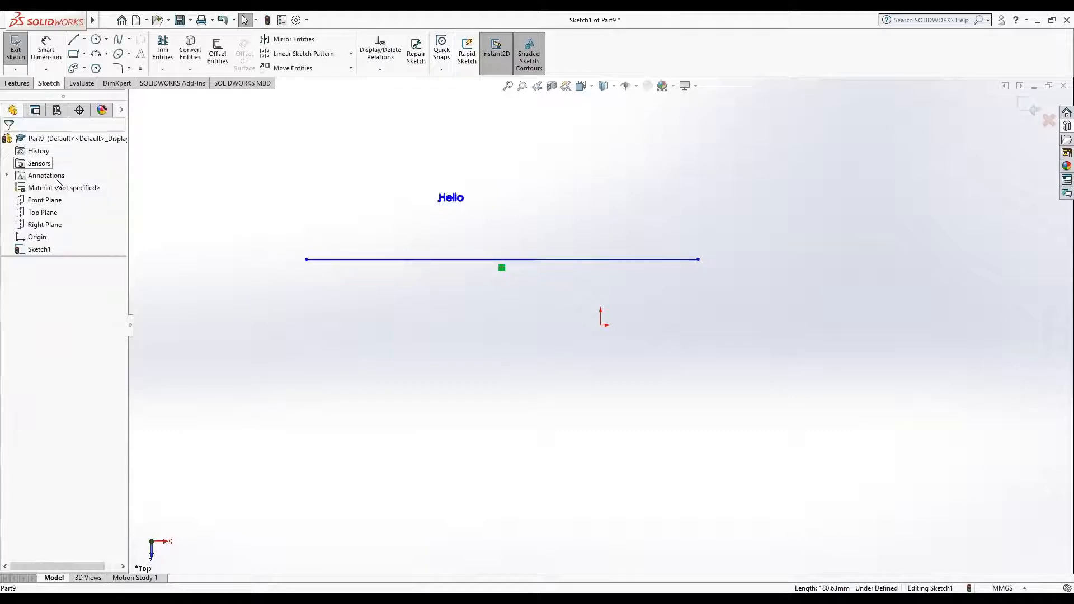
Step: Delete the horizontal line and sketch a centerpoint arc below the text with about 73.5 mm radius, spanning about 162°
left_click(414, 260)
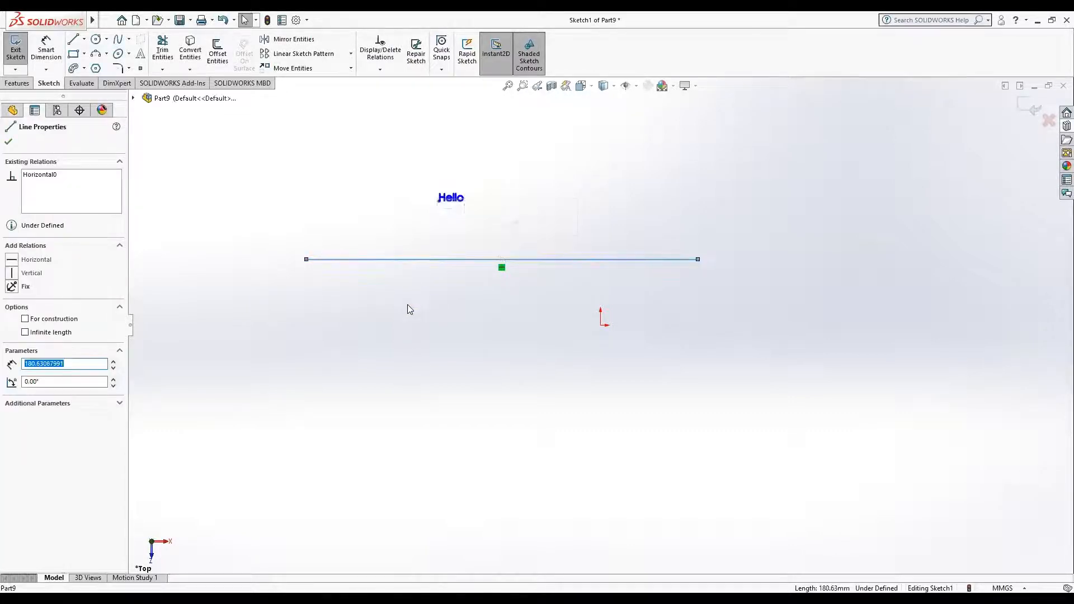
key("Delete")
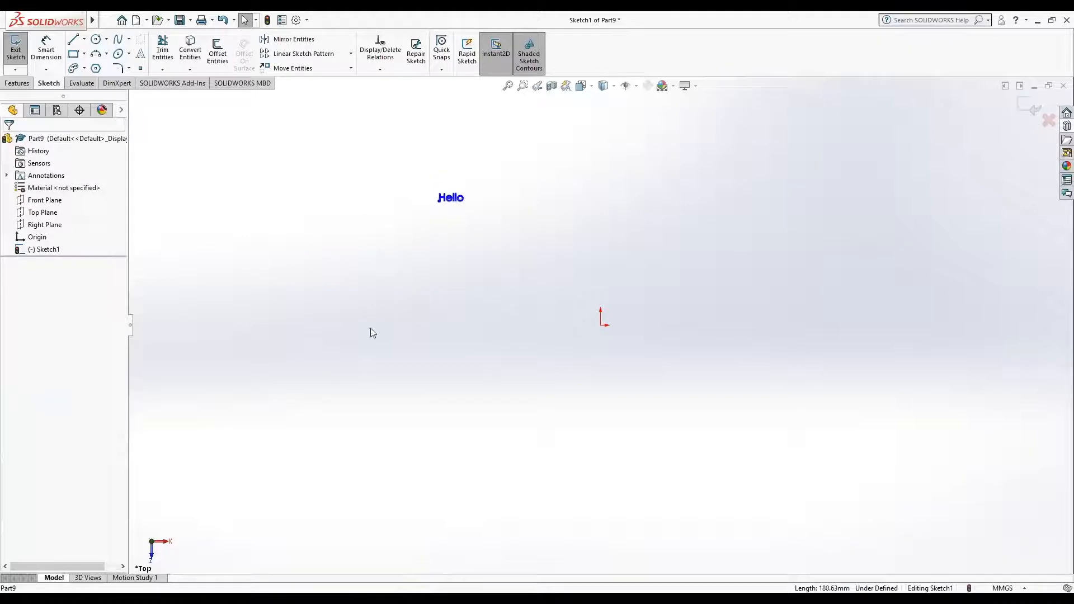
left_click(107, 54)
left_click(111, 68)
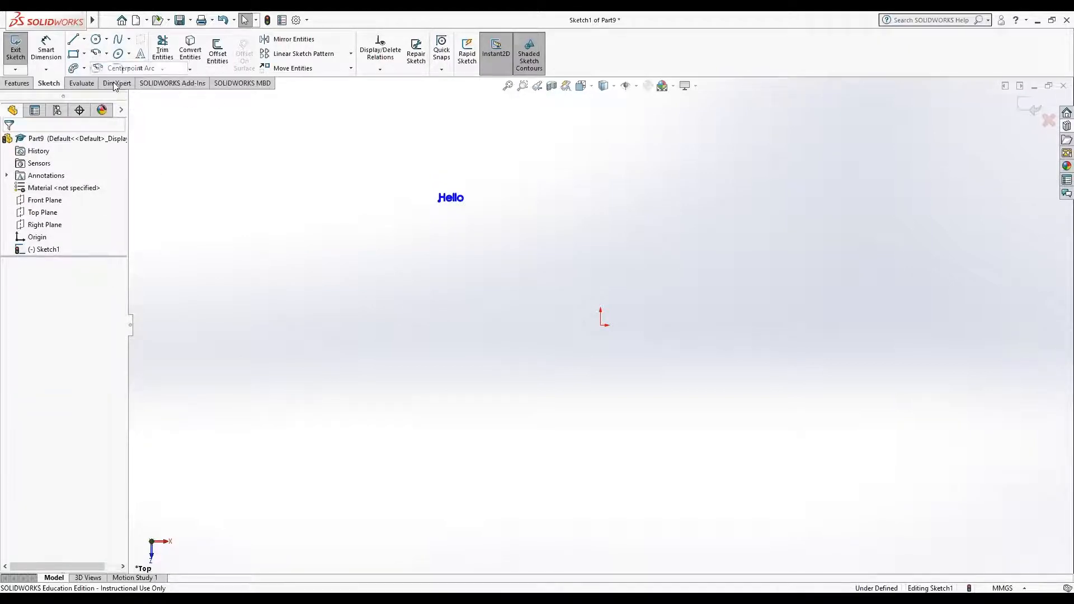
left_click(439, 381)
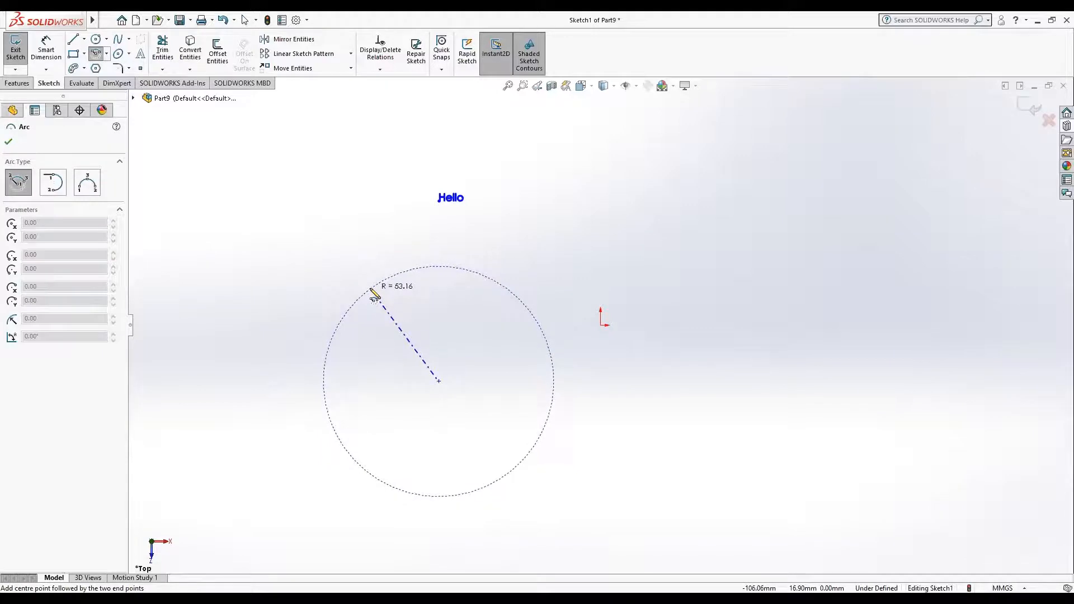
left_click(284, 344)
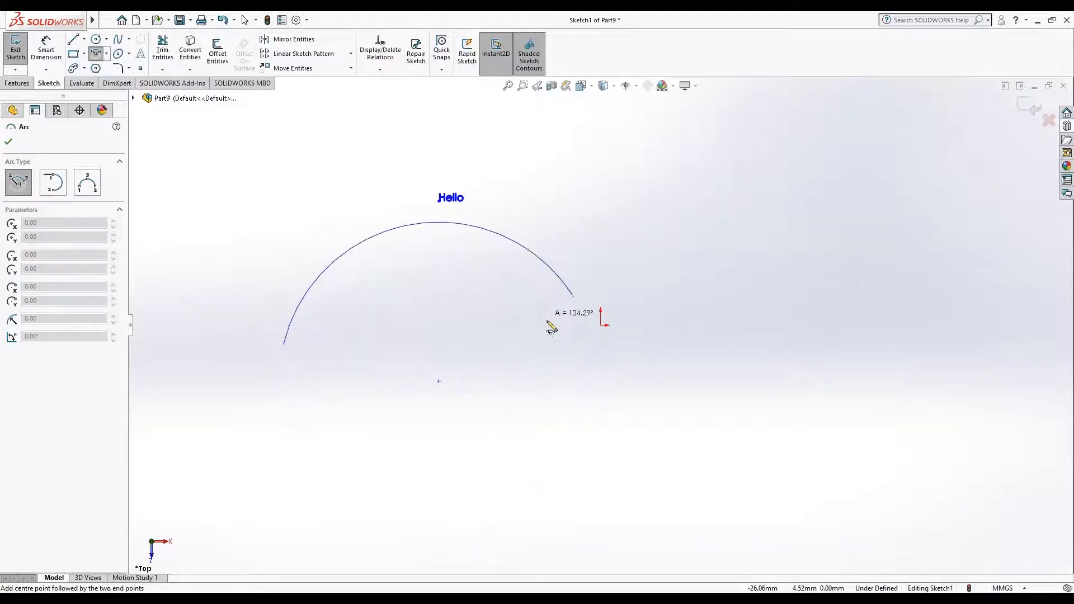
left_click(582, 378)
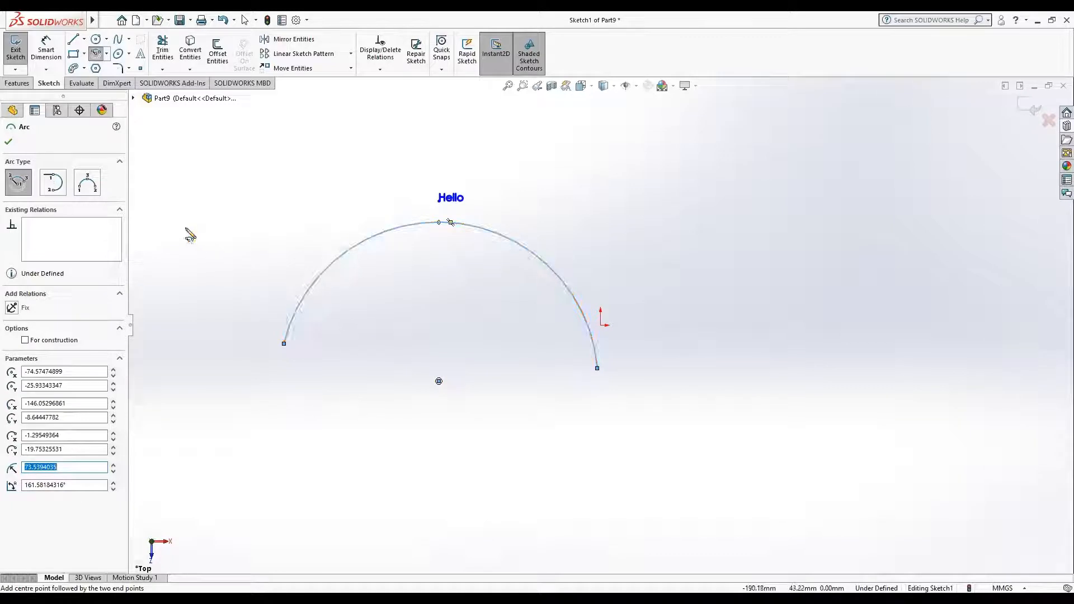
right_click(193, 183)
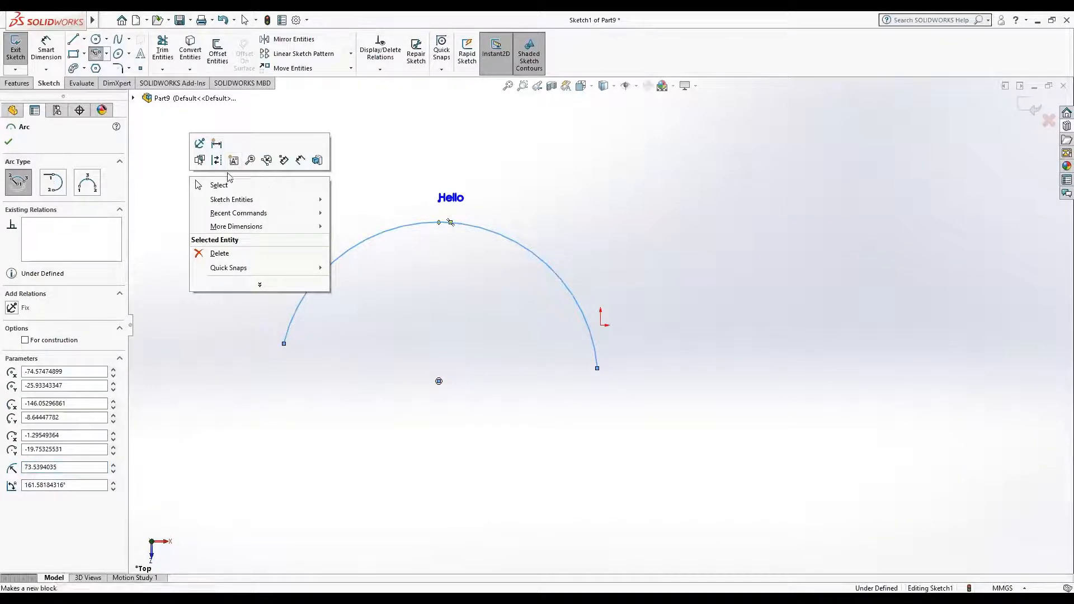
left_click(226, 182)
Step: Edit the "Hello" text to follow the arc as its curve, fully justified from end to end
double_click(453, 203)
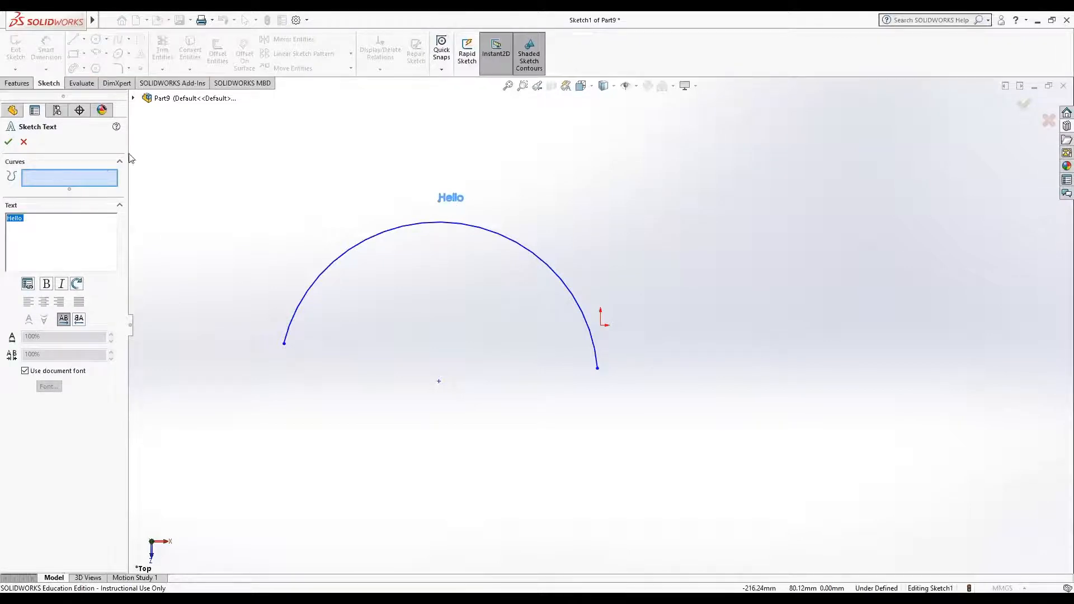
left_click(95, 178)
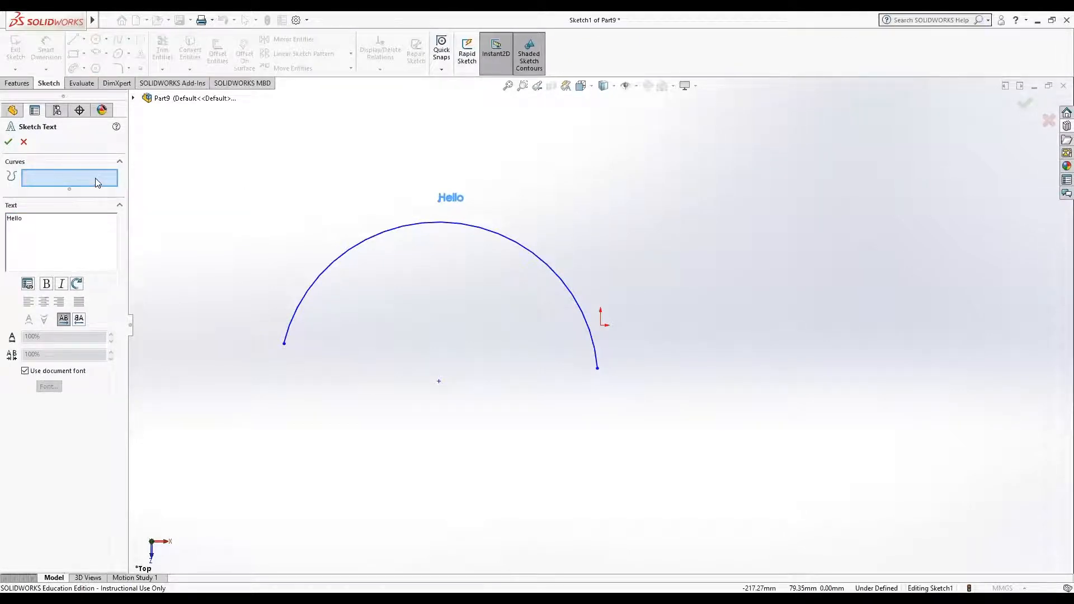
left_click(350, 253)
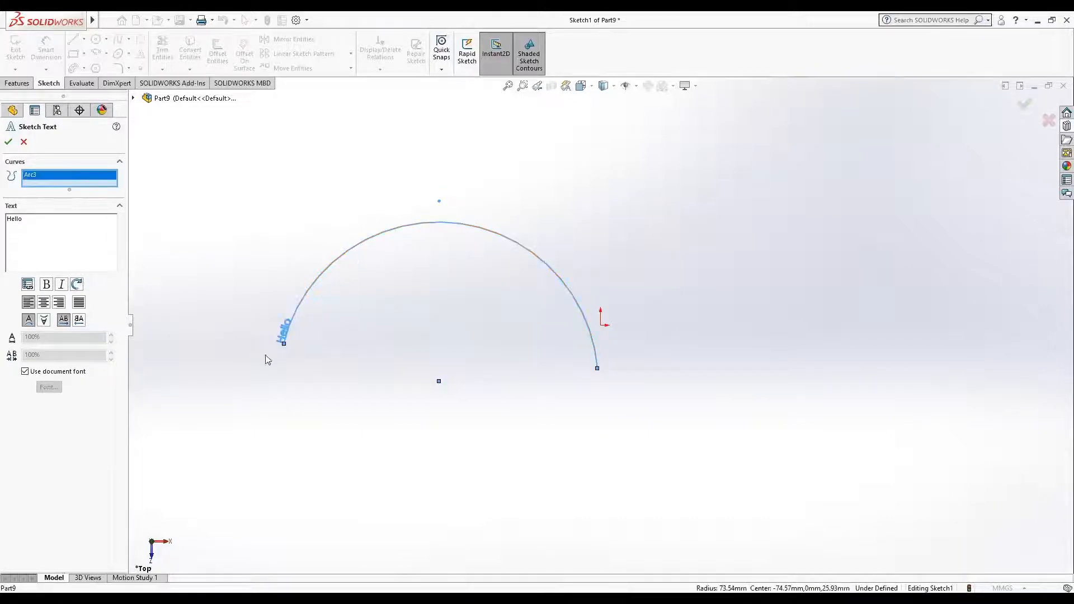
left_click(79, 302)
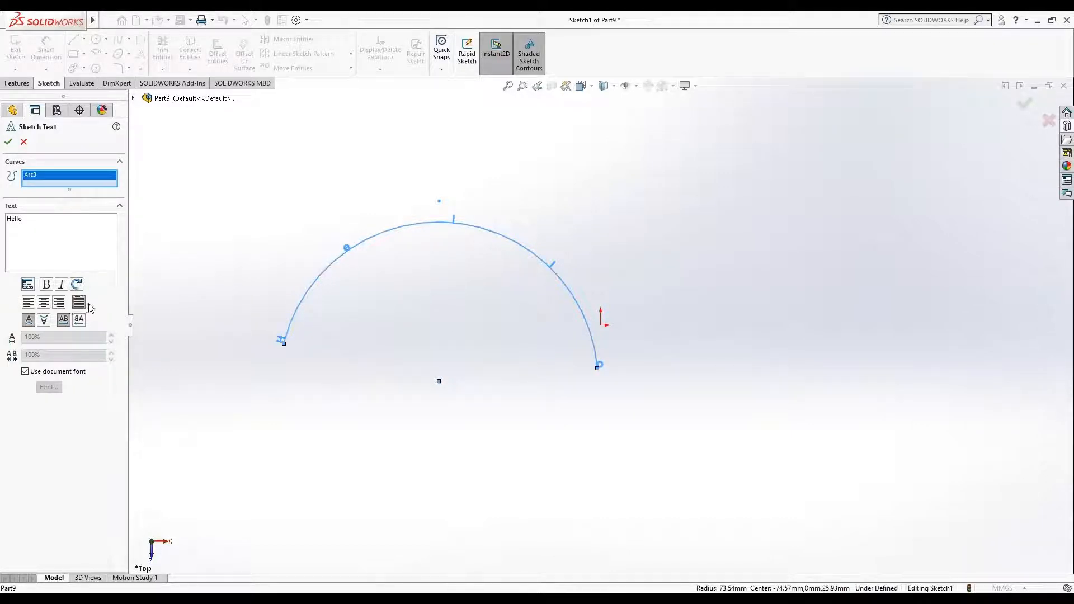
left_click(282, 345)
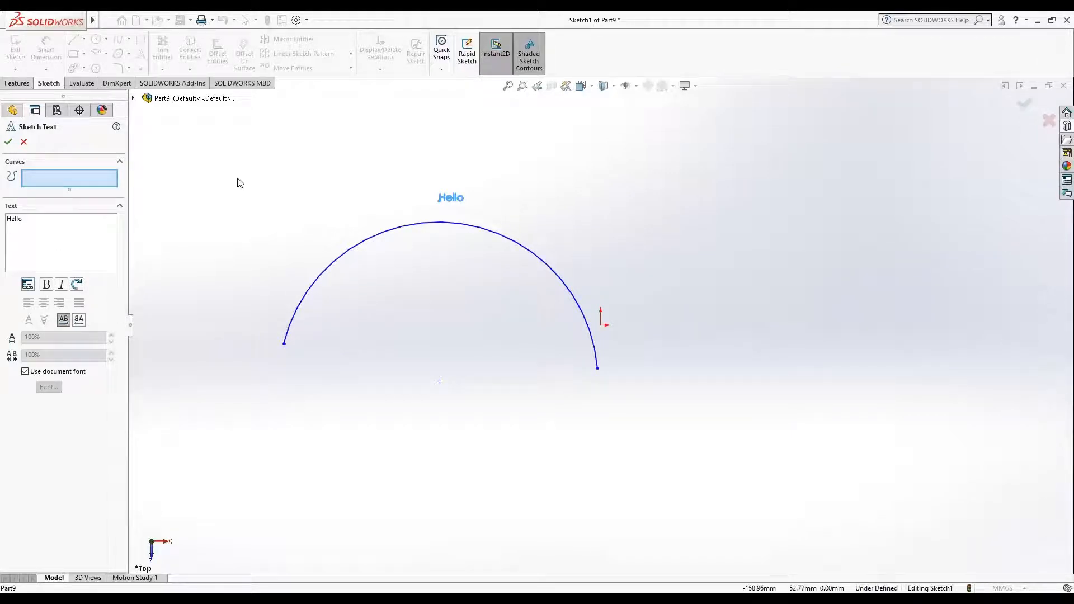
left_click_drag(193, 139, 634, 508)
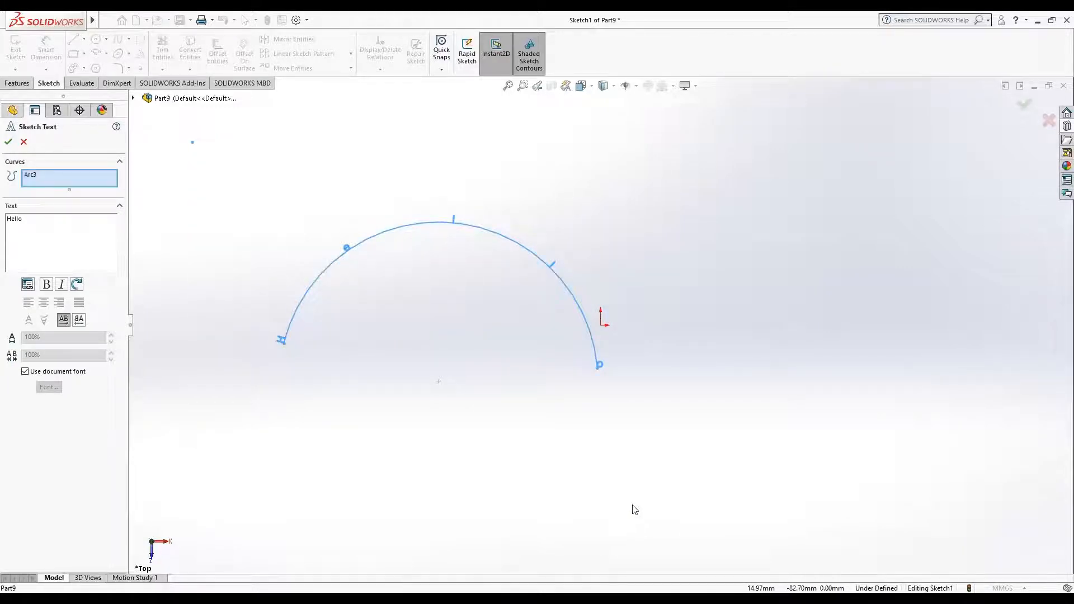
left_click(8, 142)
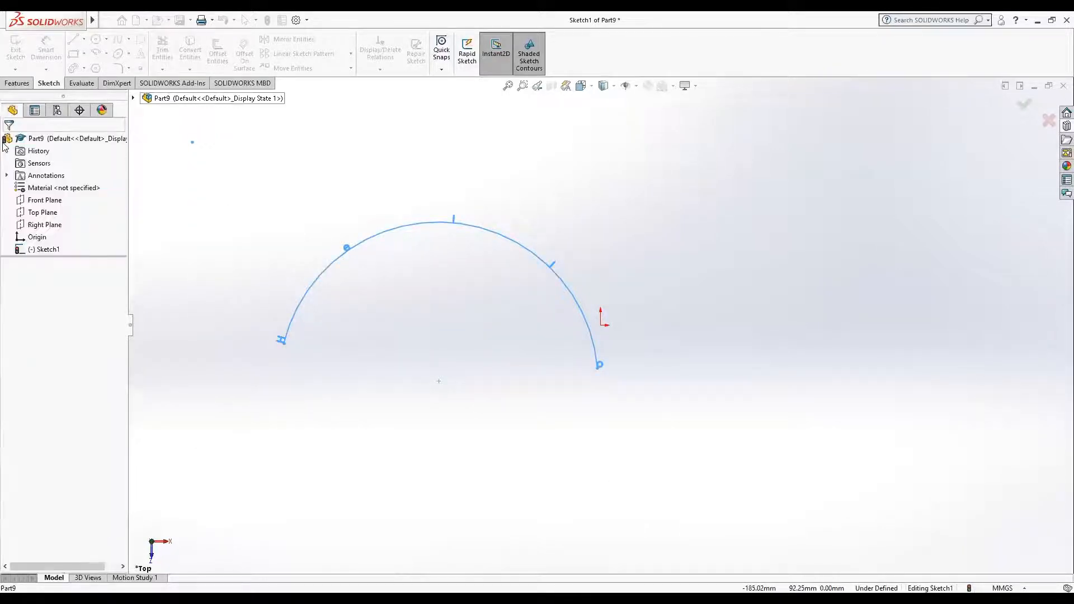
Step: Delete the arc and its text, and sketch a three-point arc slot of about 97 mm radius and about 11 mm width
mouse_move(218, 140)
left_mouse_down()
mouse_move(268, 247)
mouse_move(618, 457)
left_mouse_up()
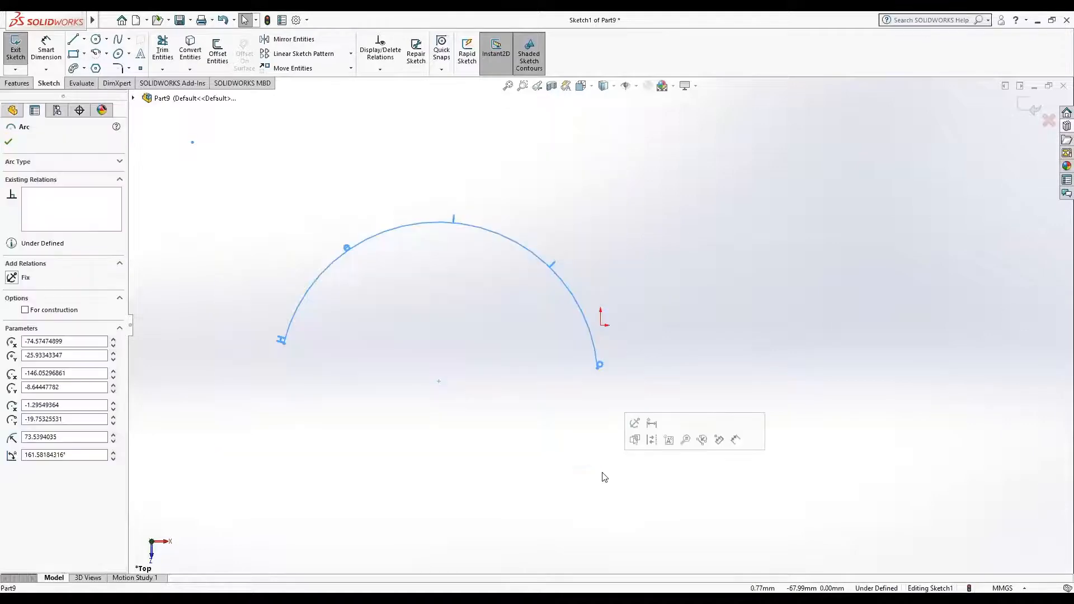
key("Delete")
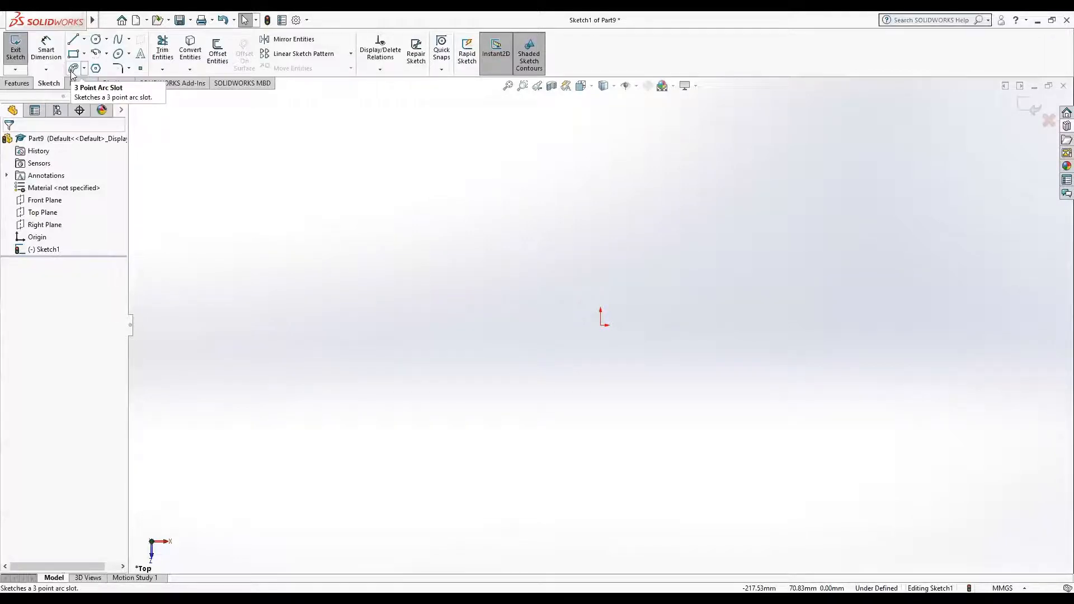
left_click(72, 70)
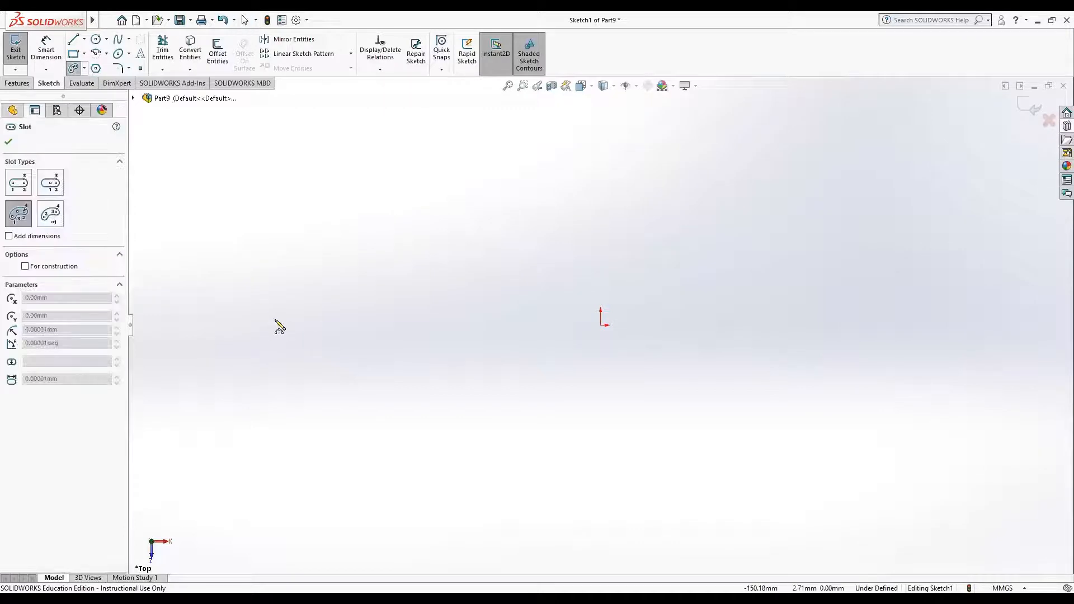
left_click(276, 321)
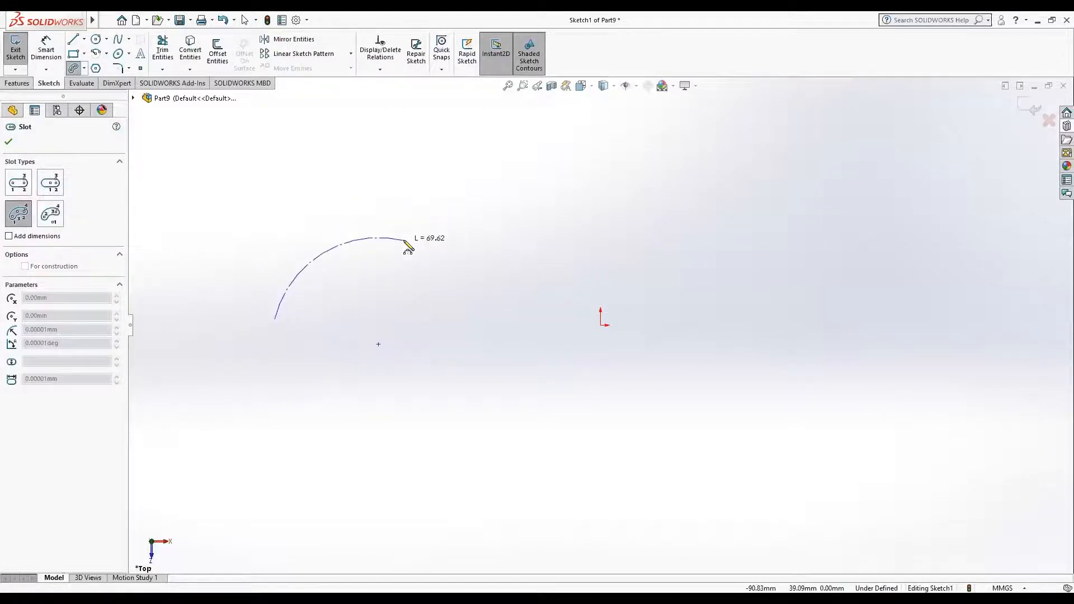
left_click(459, 176)
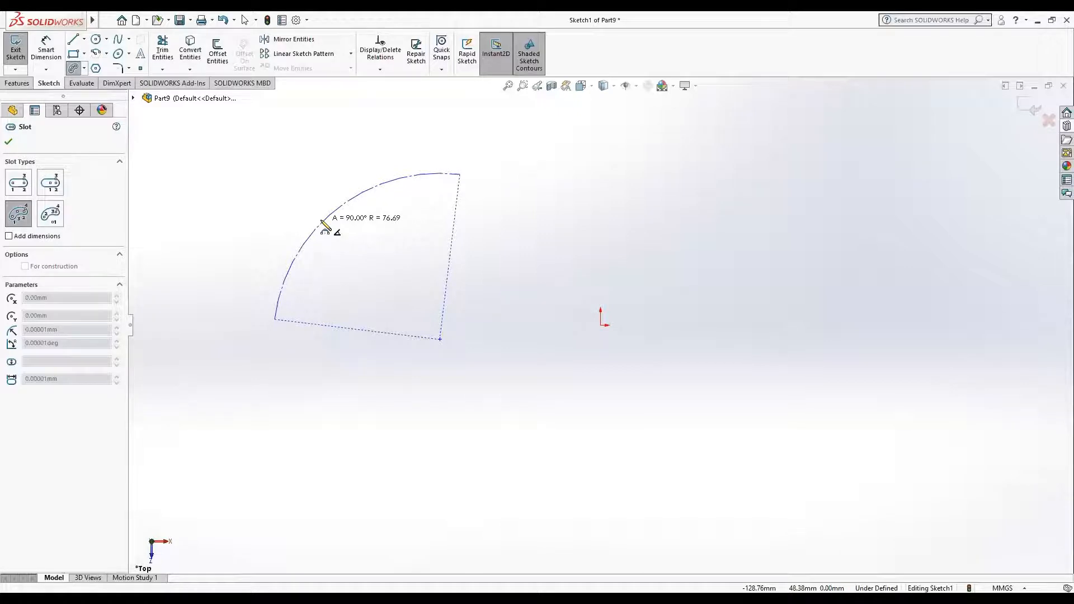
left_click(324, 226)
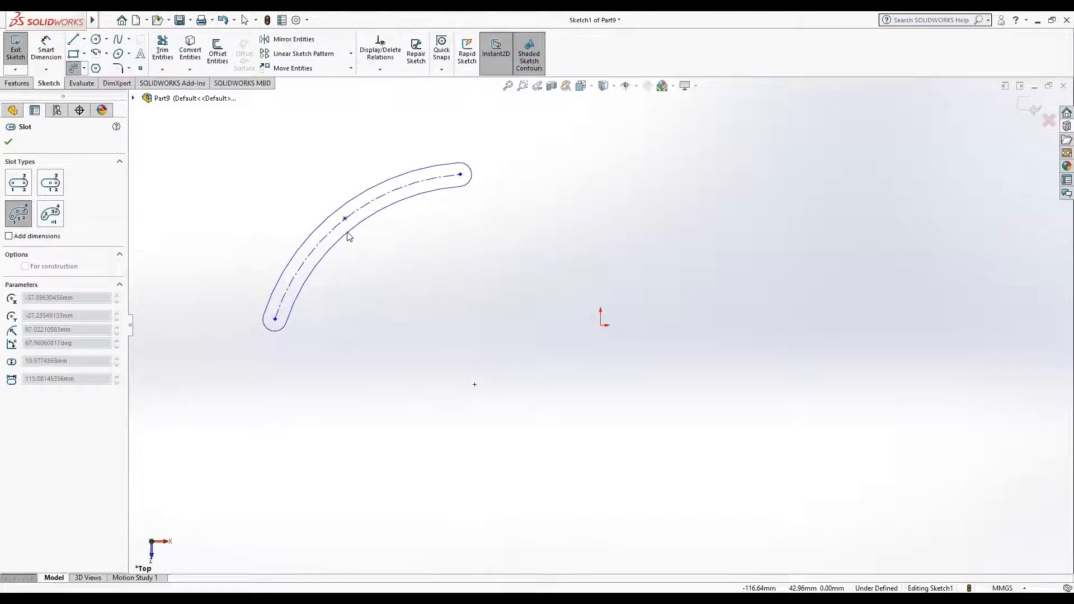
left_click(348, 235)
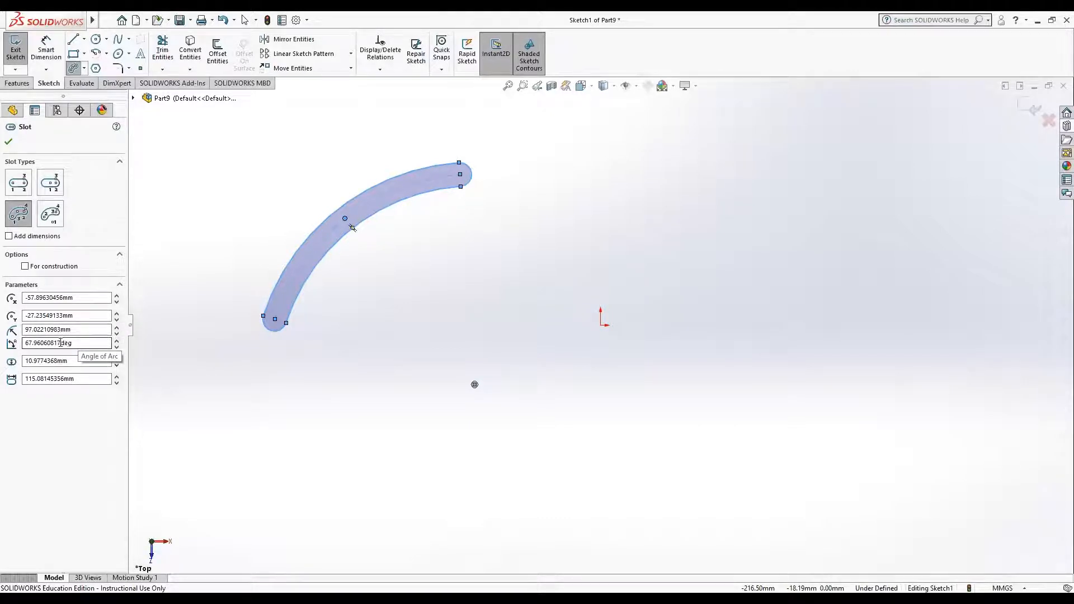
Step: Try to set the slot's arc angle to 90°, accept it and rebuild the part
left_click_drag(60, 342, 13, 347)
type("90.00")
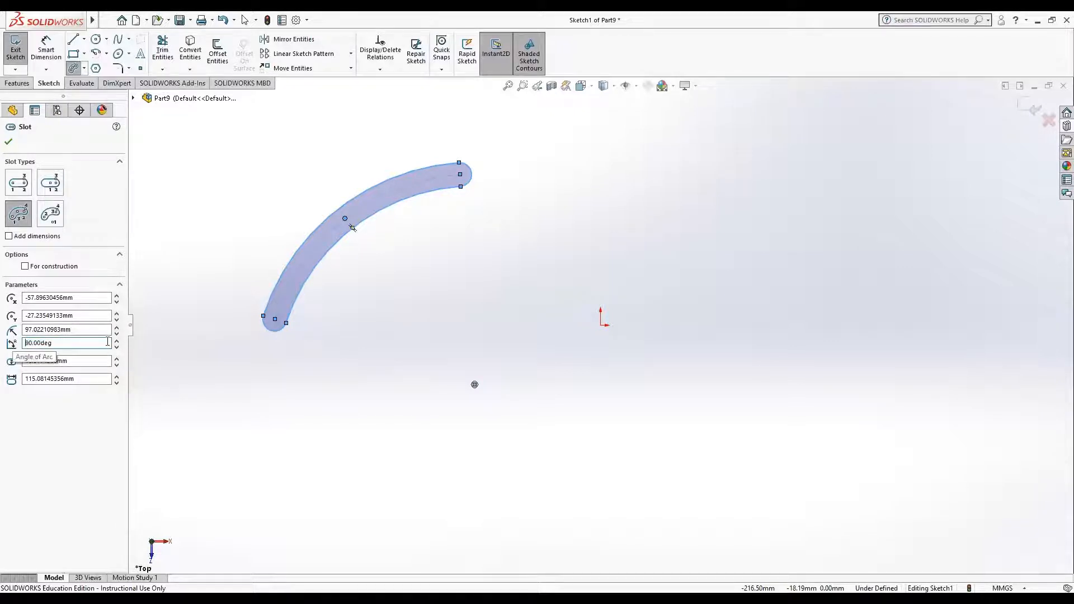
left_click(101, 360)
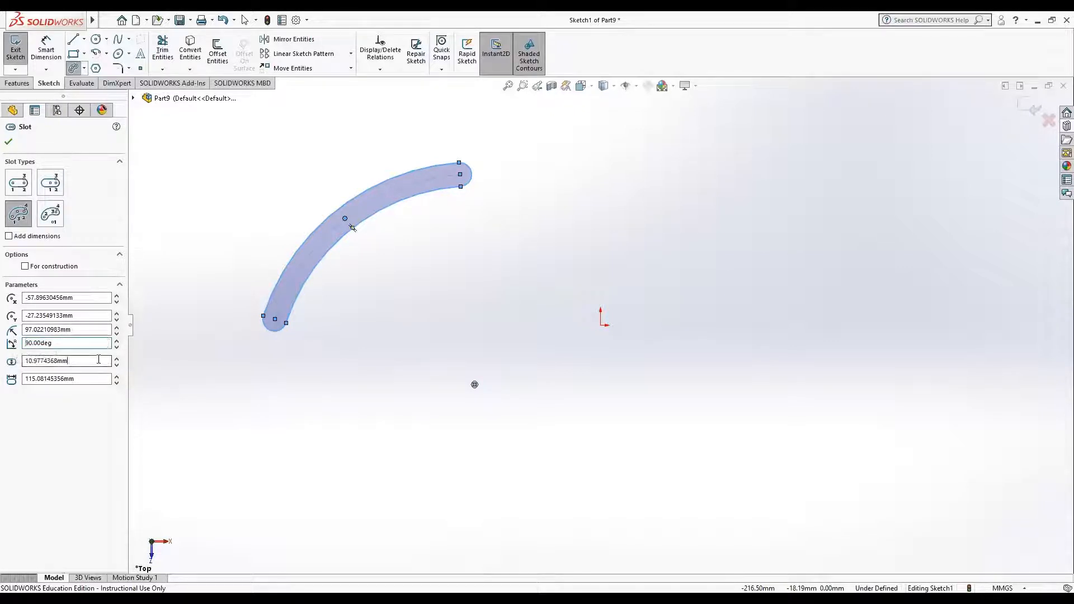
left_click(8, 141)
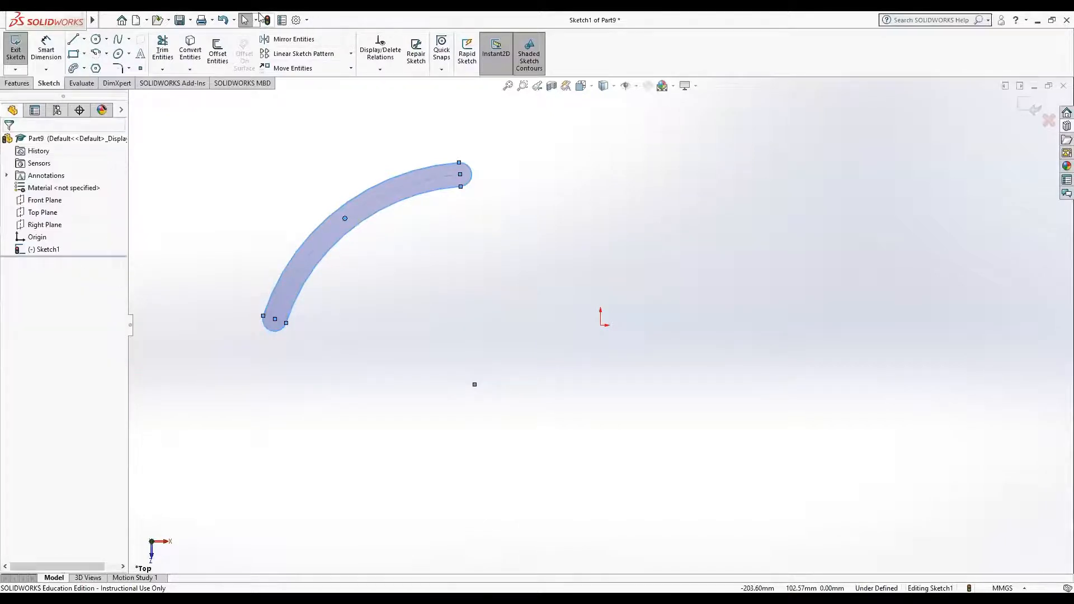
left_click(267, 21)
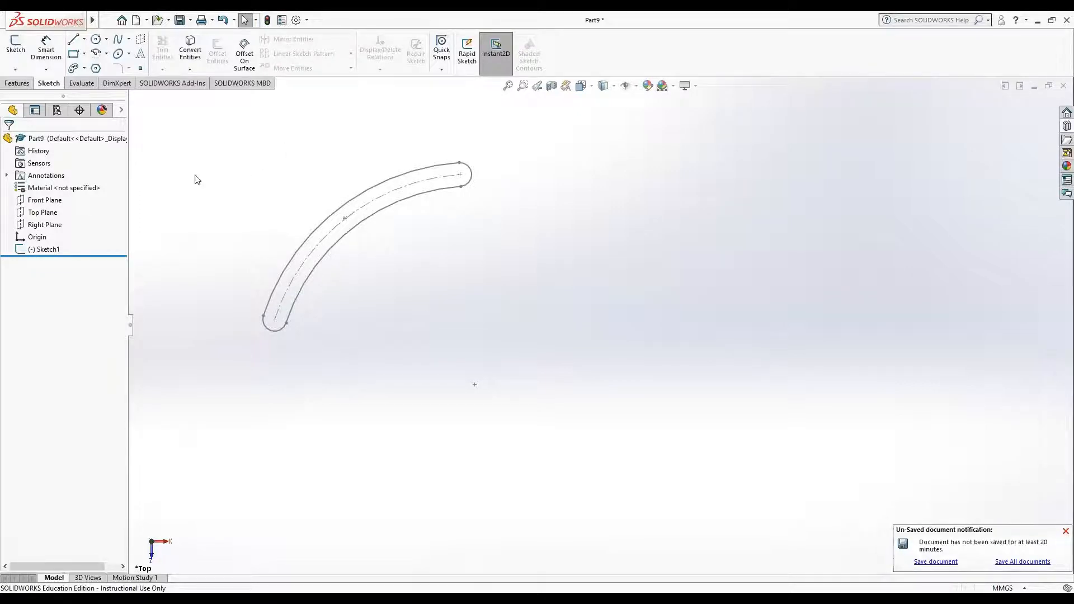
Step: Reopen Sketch1 for editing and delete the whole arc slot
mouse_move(184, 138)
left_mouse_down()
mouse_move(407, 388)
mouse_move(526, 440)
left_mouse_up()
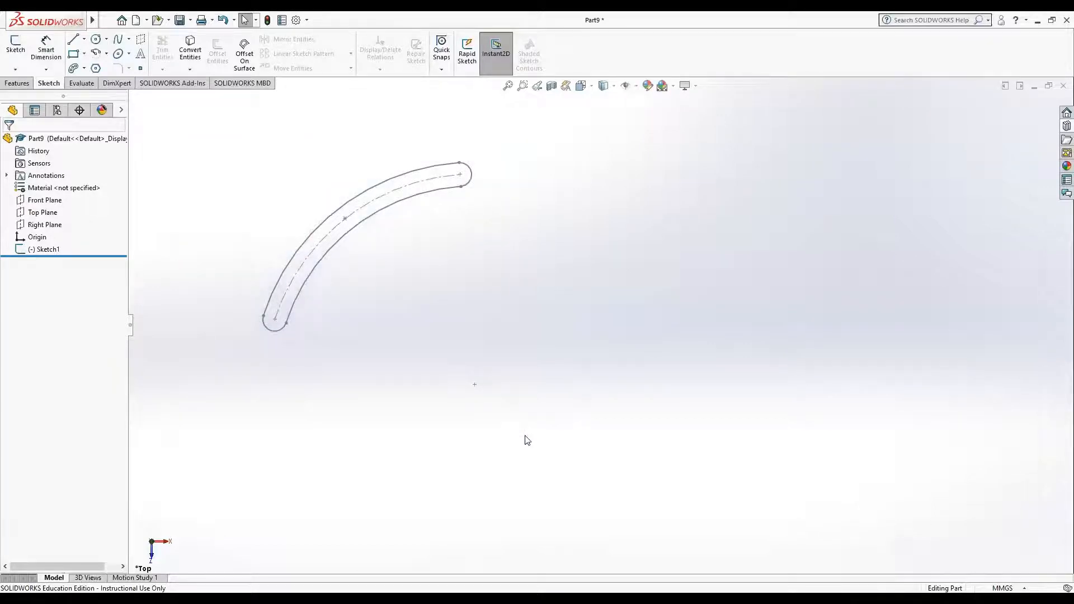
left_click(45, 250)
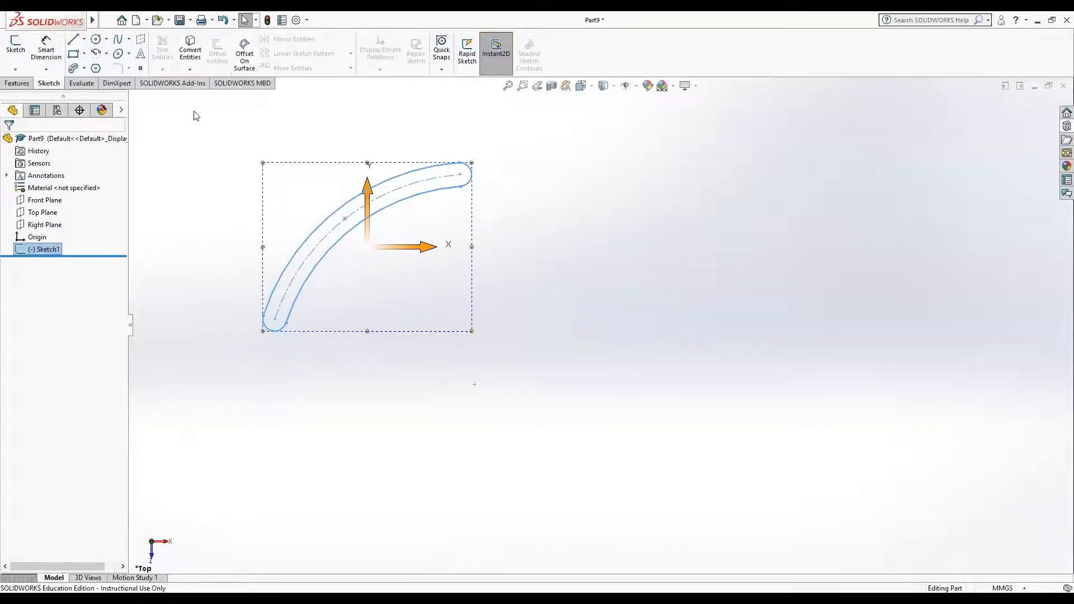
mouse_move(176, 133)
left_mouse_down()
mouse_move(659, 386)
mouse_move(603, 418)
left_mouse_up()
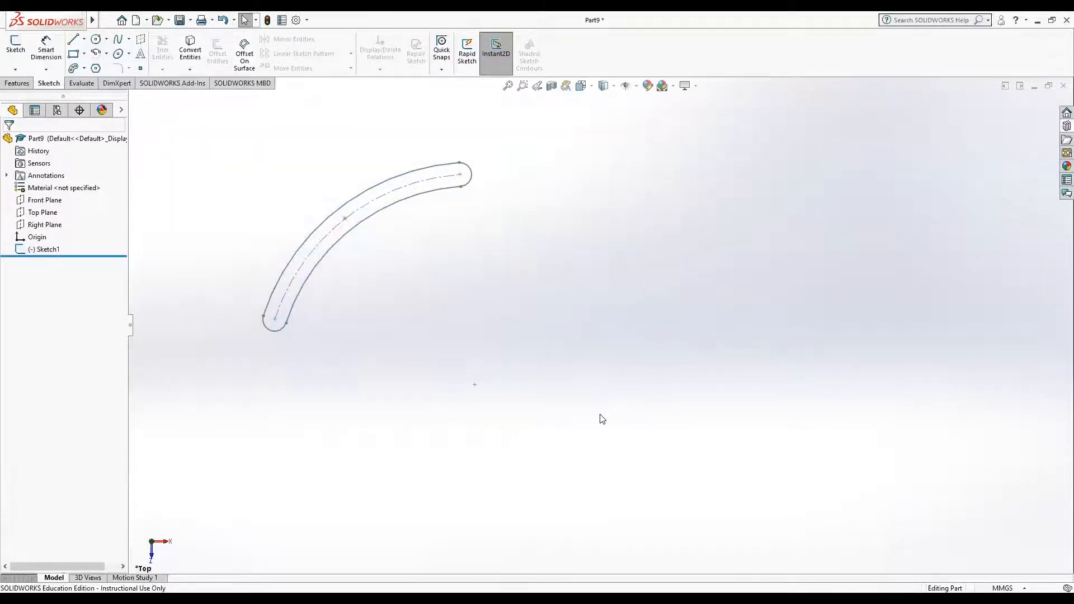
right_click(45, 254)
left_click(41, 247)
right_click(42, 251)
left_click(51, 216)
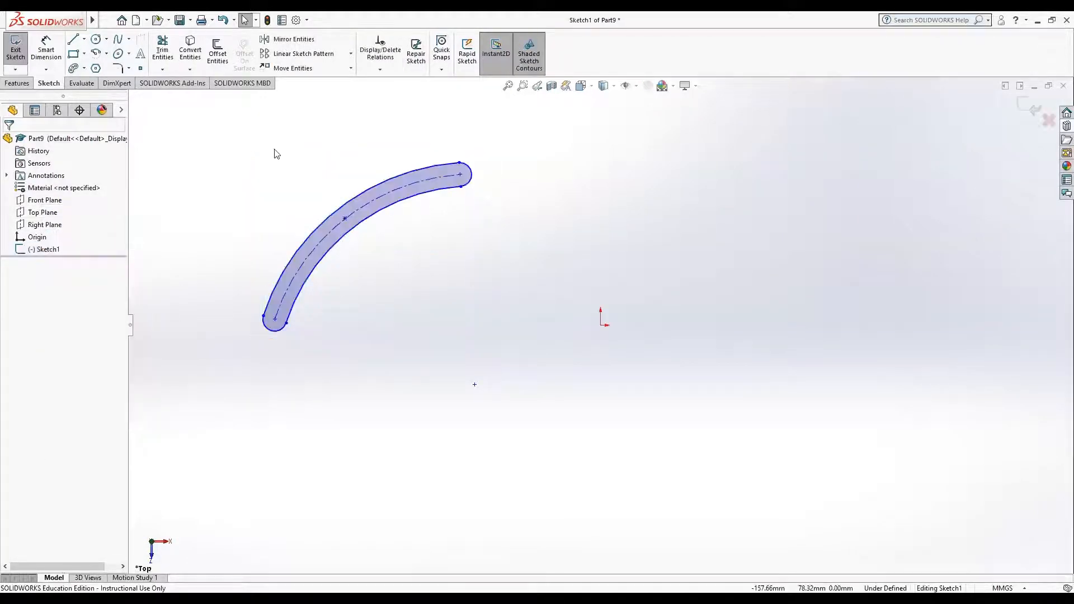
left_click_drag(616, 441, 618, 443)
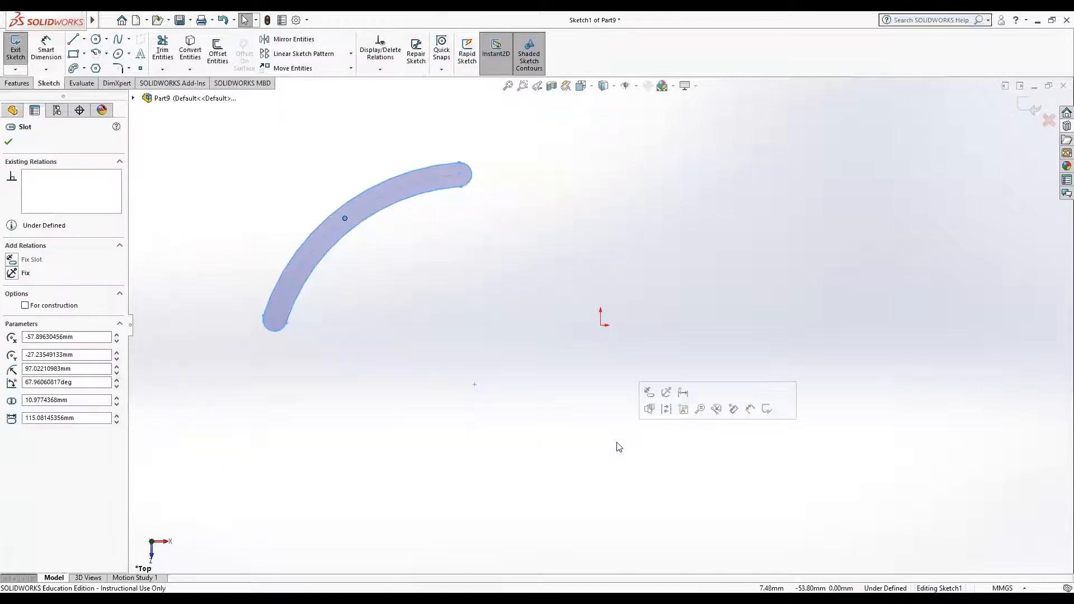
key("Delete")
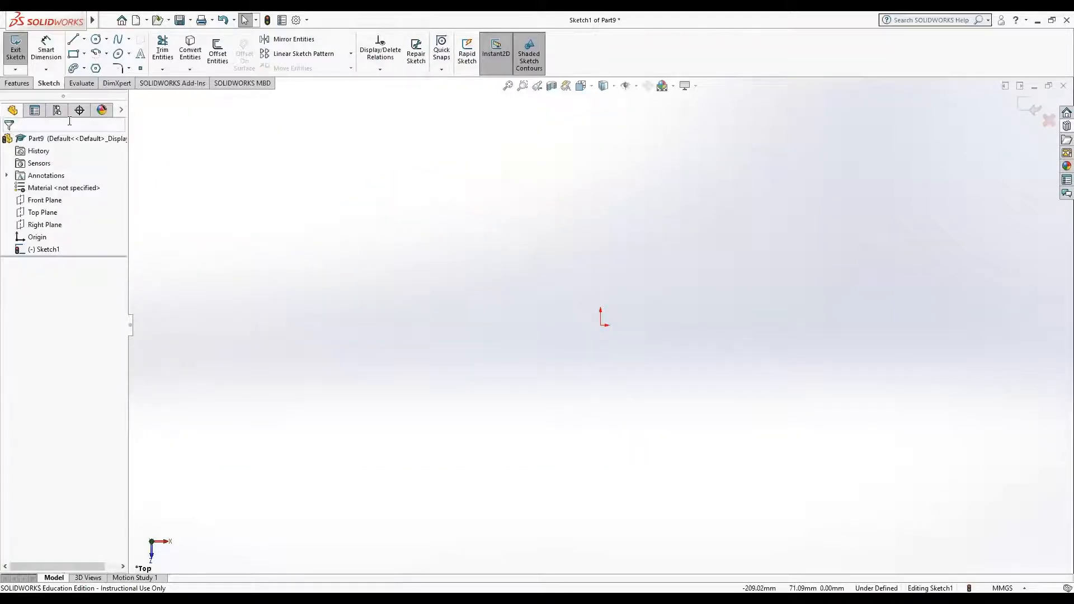
Step: Try out a straight slot about 203 mm long and about 29 mm wide across the origin, and discard it
left_click(84, 70)
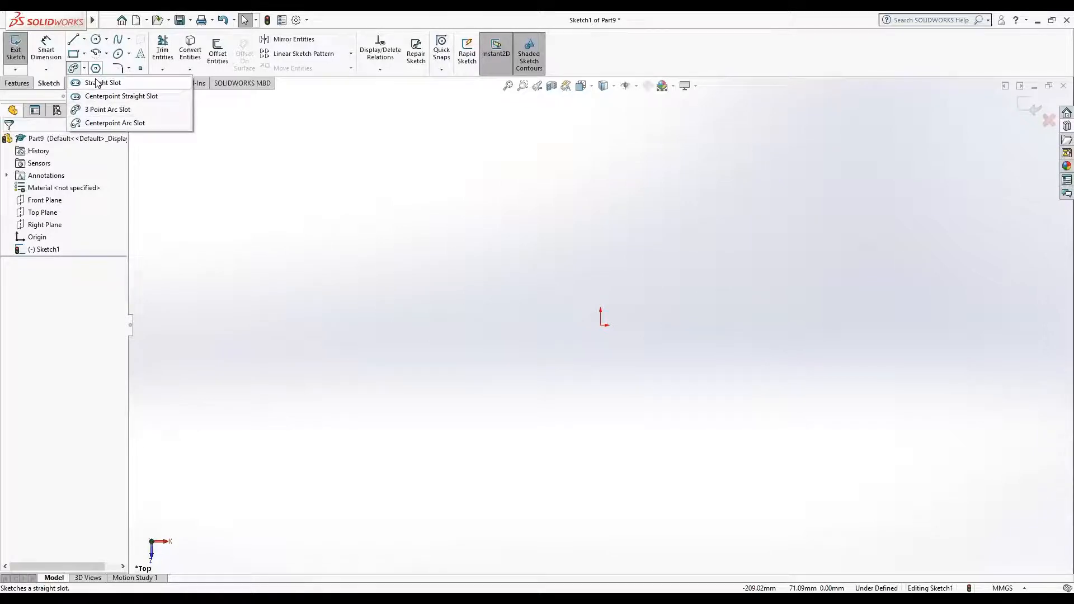
left_click(97, 84)
left_click(287, 303)
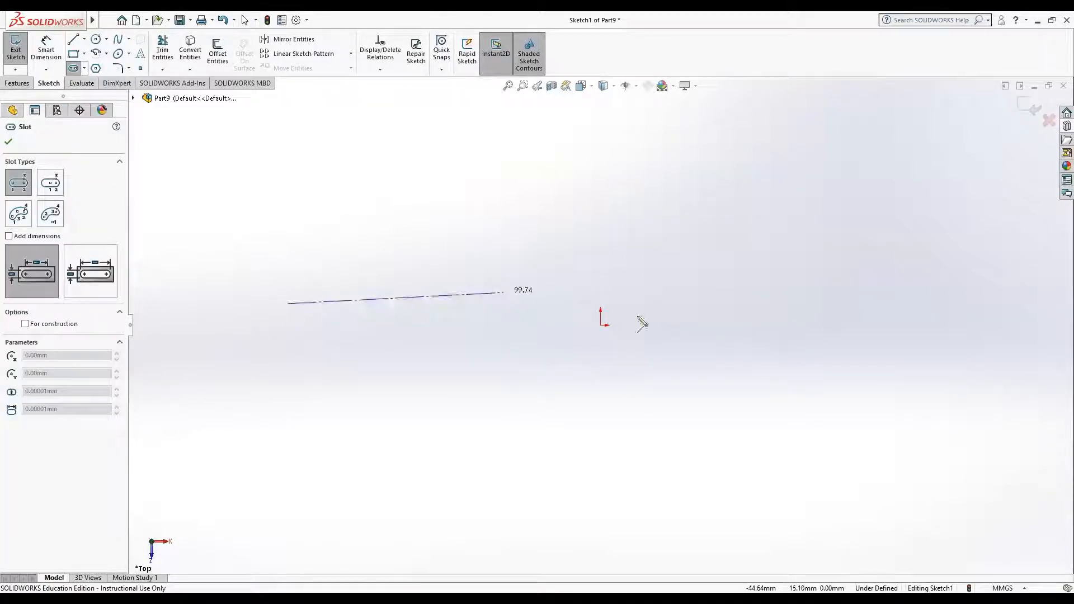
left_click(727, 310)
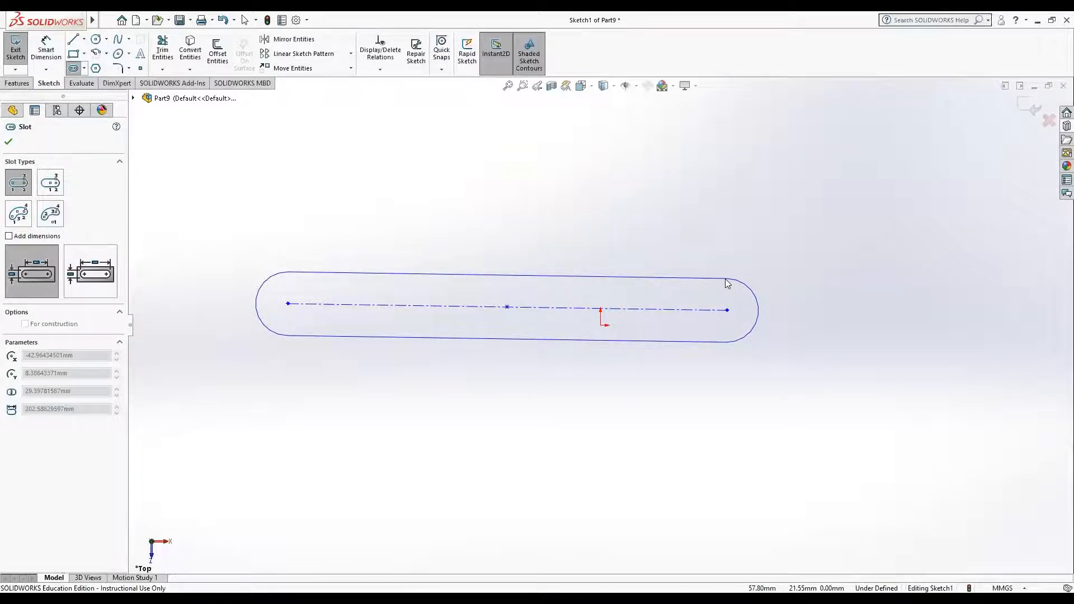
key("Escape")
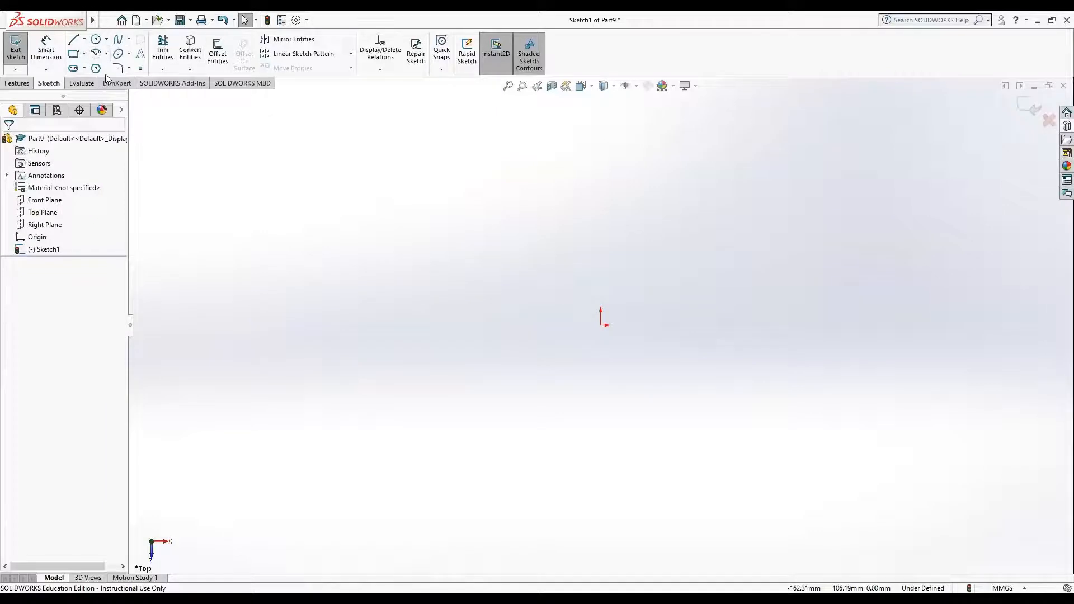
Step: Try out a centerpoint straight slot about 207 mm long and about 17 mm wide above the origin, and undo it
left_click(83, 69)
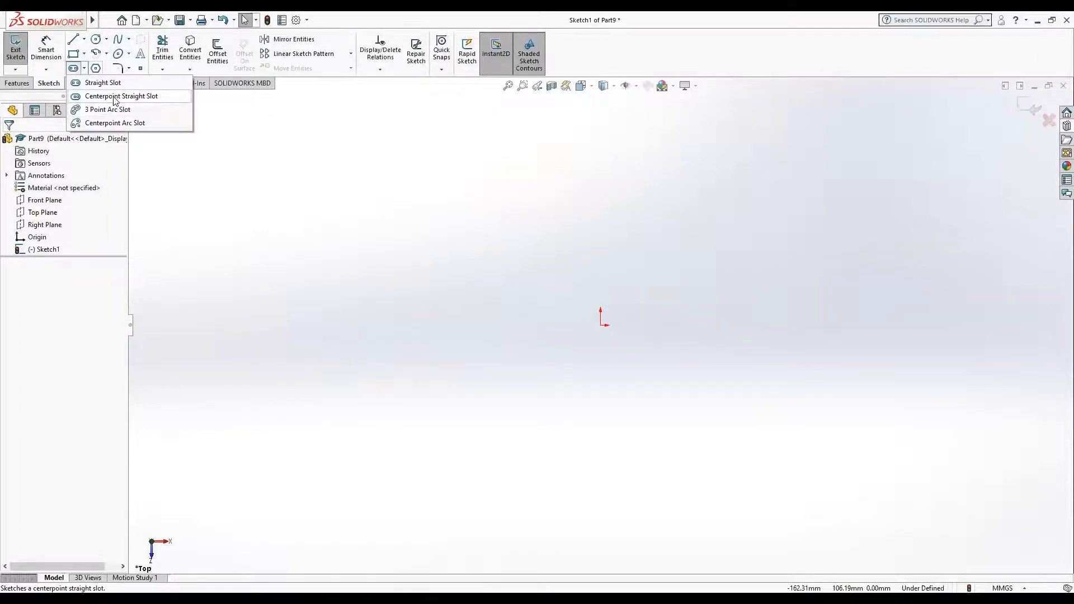
left_click(114, 97)
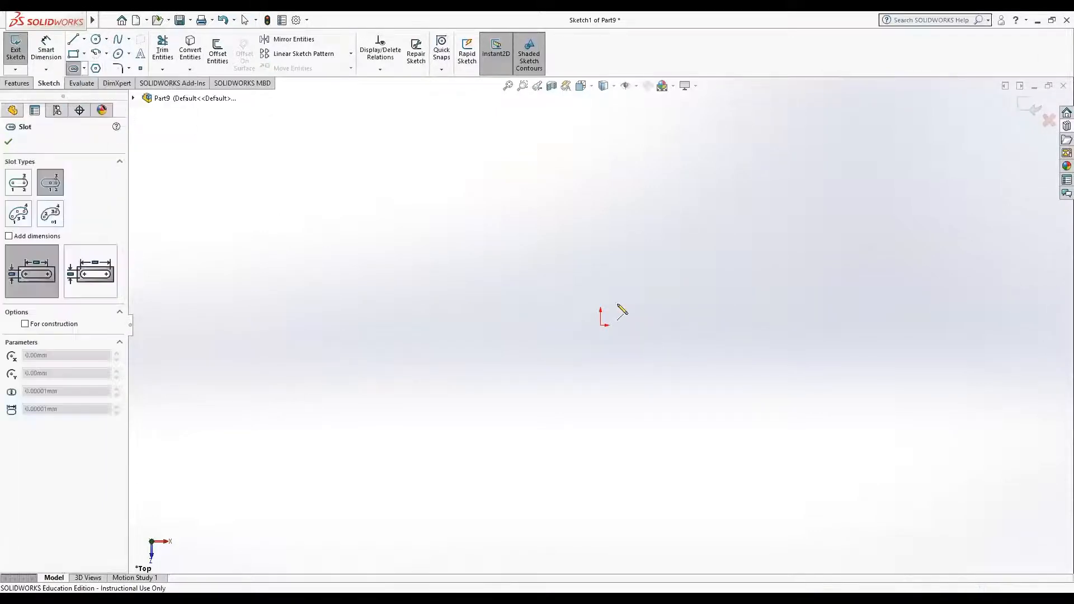
left_click(435, 299)
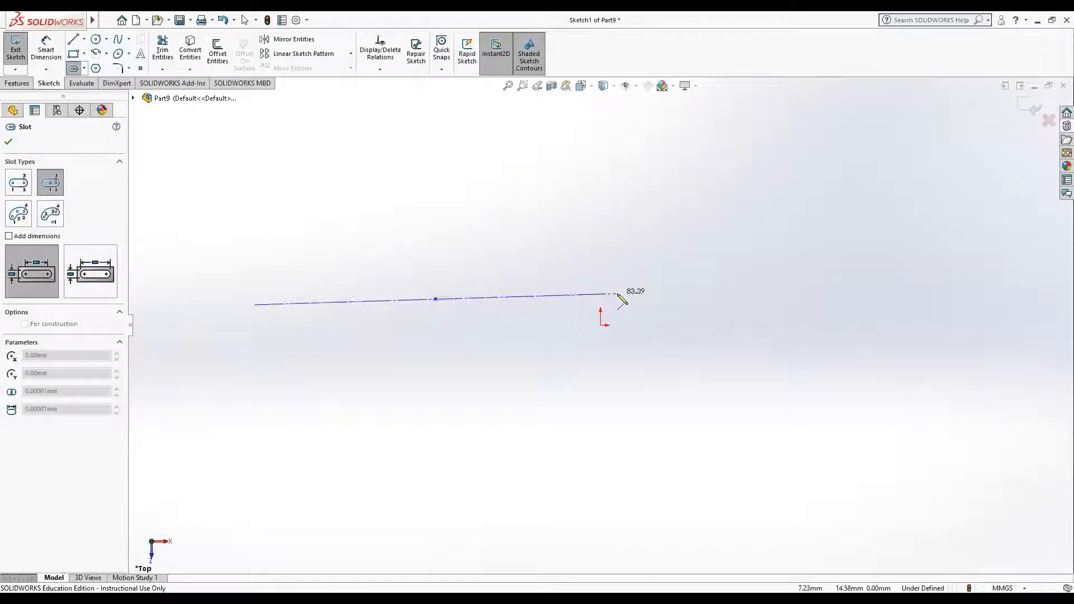
left_click(660, 299)
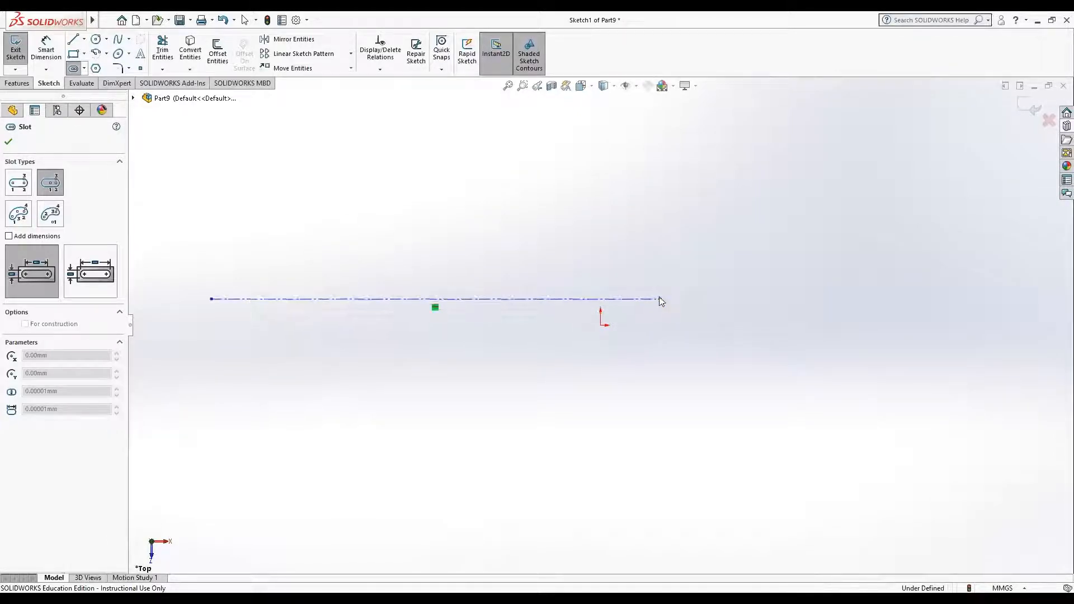
left_click(659, 286)
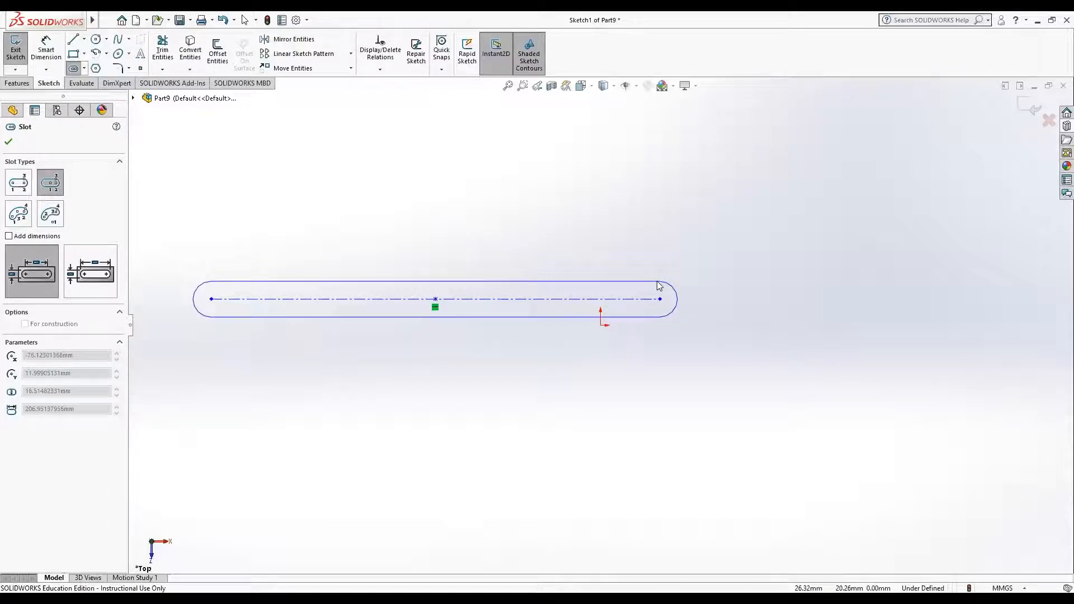
key("ctrl+z")
Step: Try out a centerpoint arc slot of about 75 mm radius, about 103° and about 29 mm width, and delete it
left_click(86, 68)
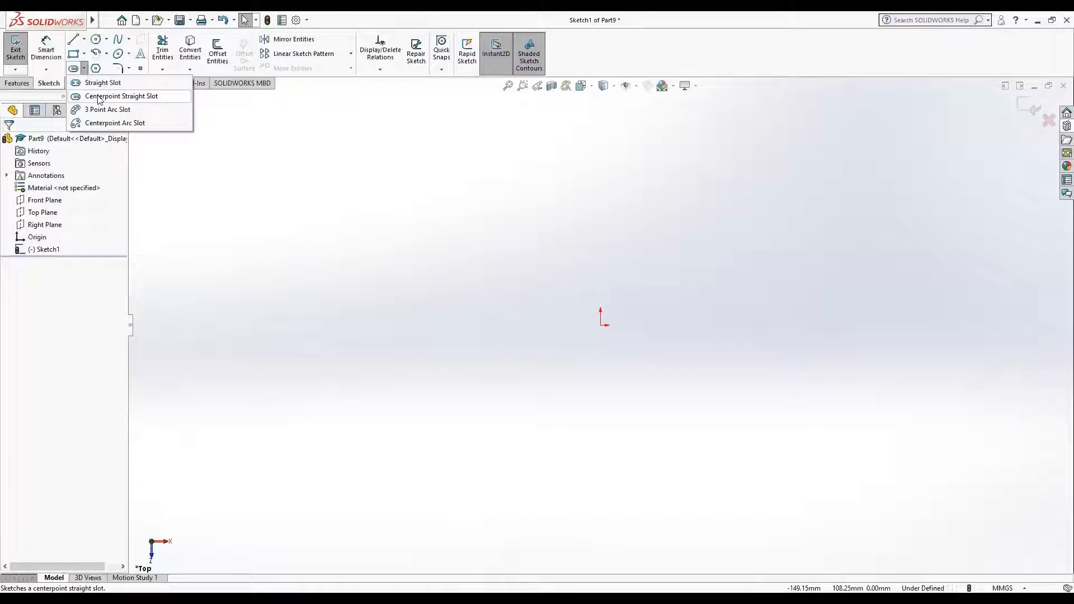
left_click(120, 123)
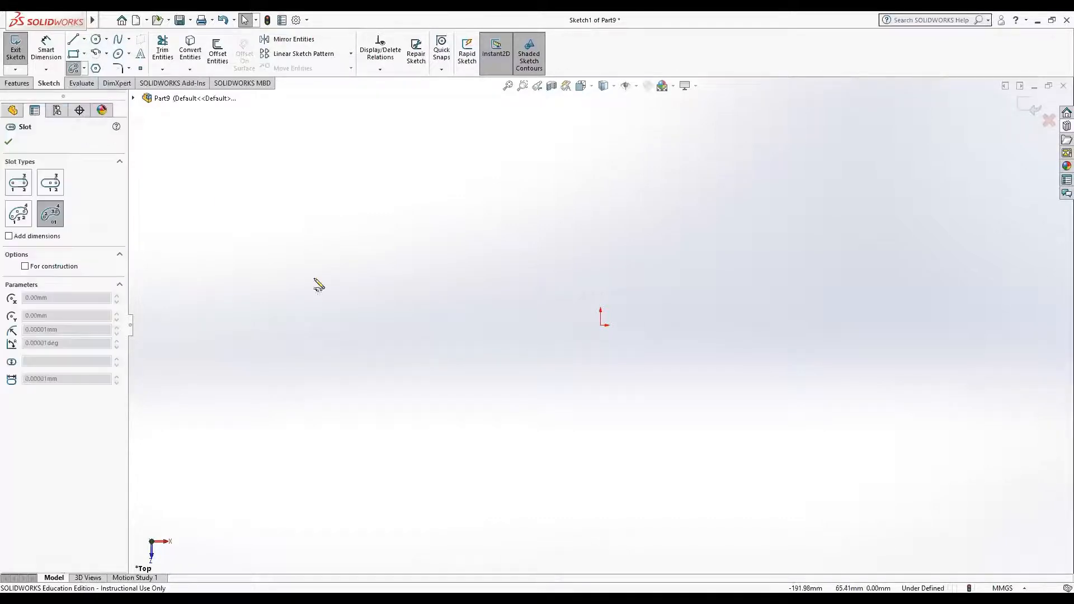
left_click(466, 367)
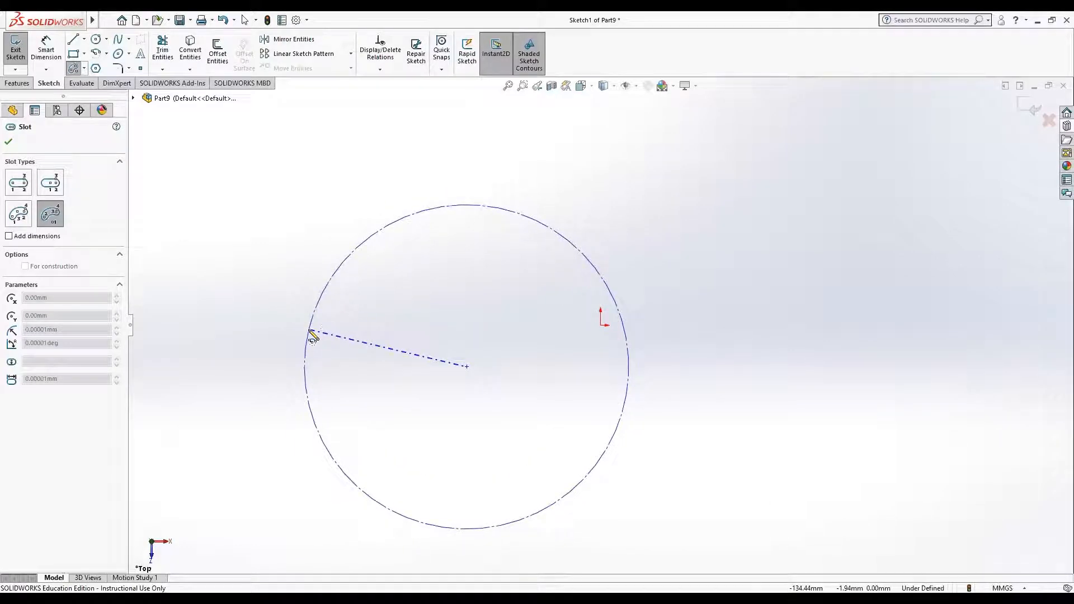
left_click(311, 332)
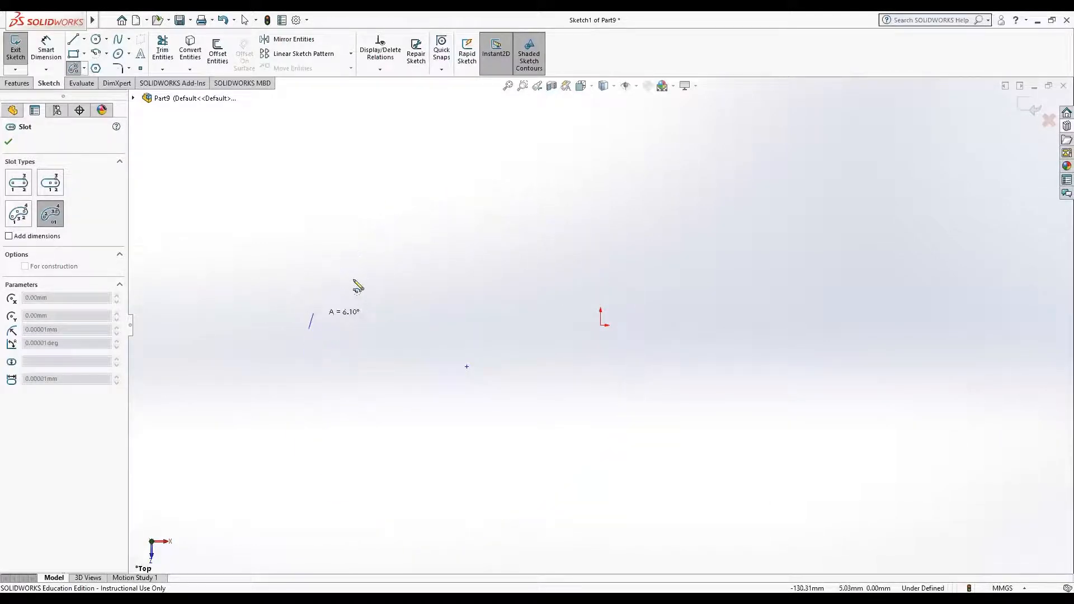
left_click(534, 231)
left_click(489, 241)
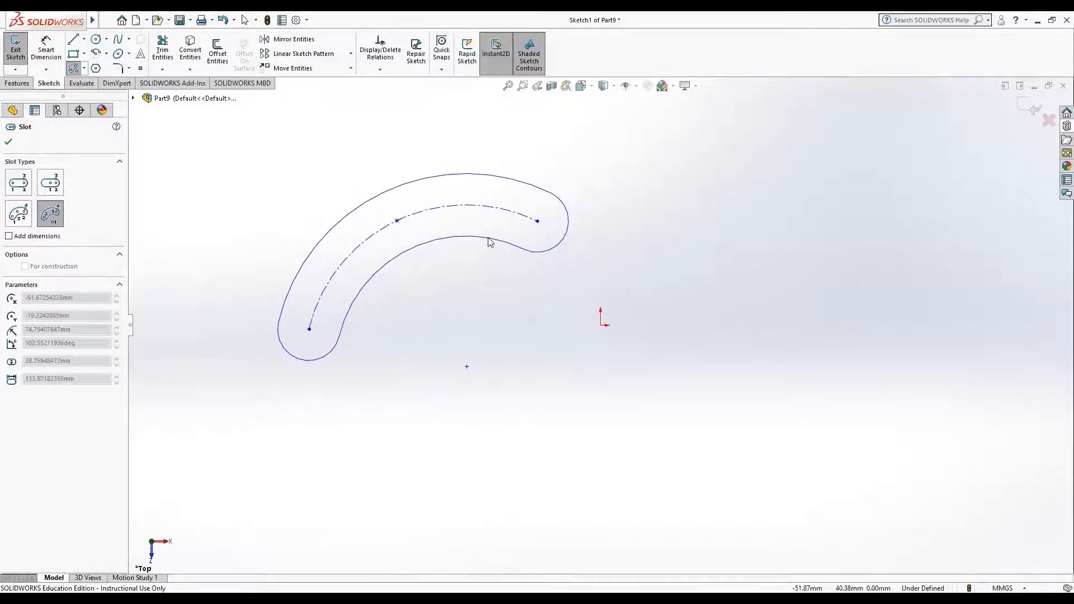
key("Escape")
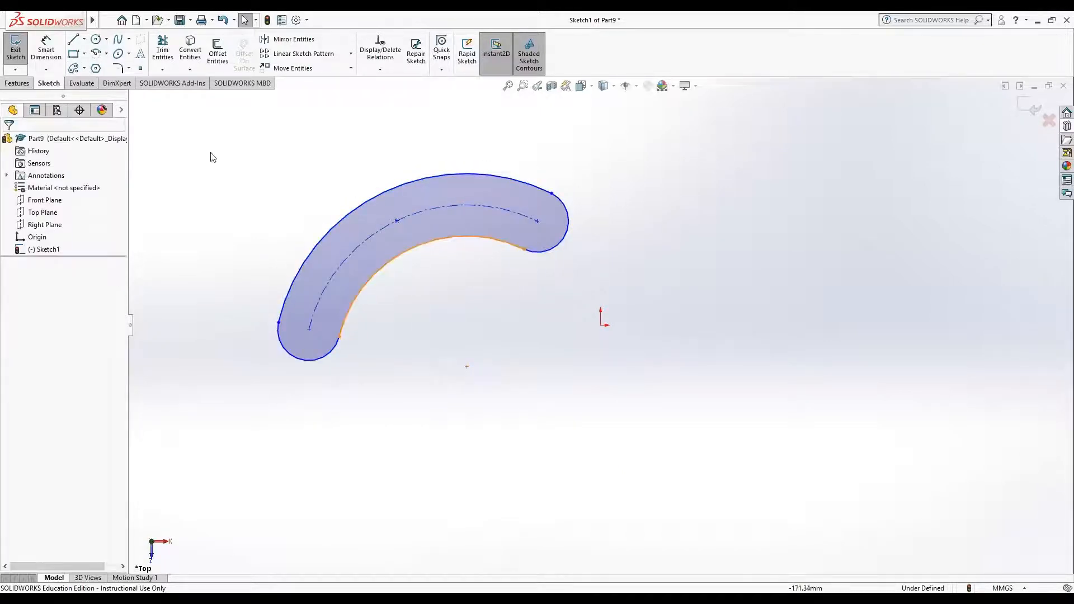
left_click_drag(180, 142, 734, 463)
key("Delete")
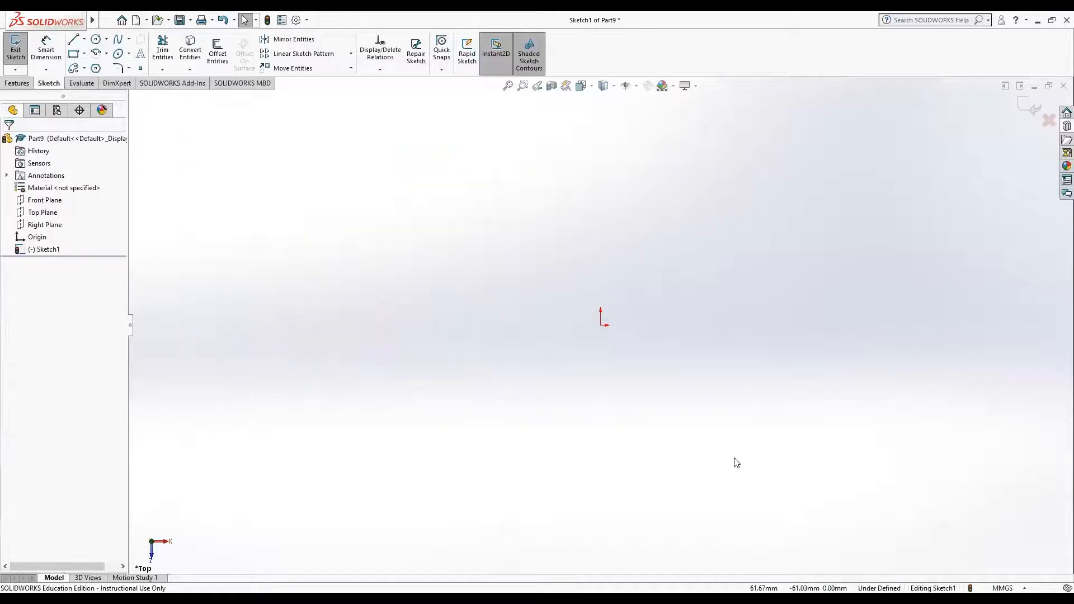
Step: Try out an eight-sided polygon on an inscribed circle of about 124 mm diameter, switch it to circumscribed circle, and delete it
left_click(96, 69)
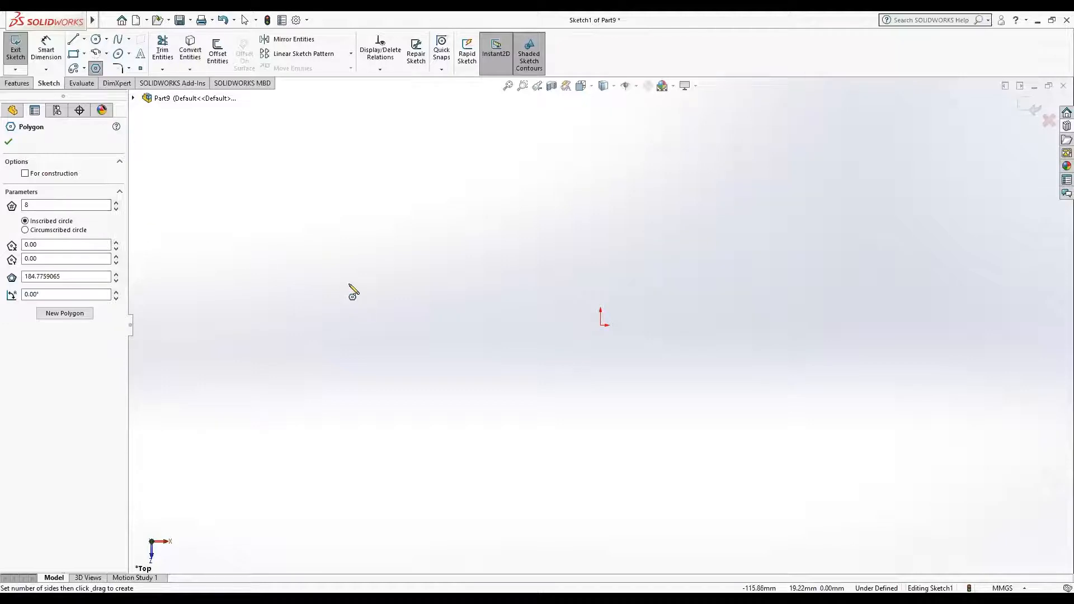
left_click_drag(367, 300, 508, 258)
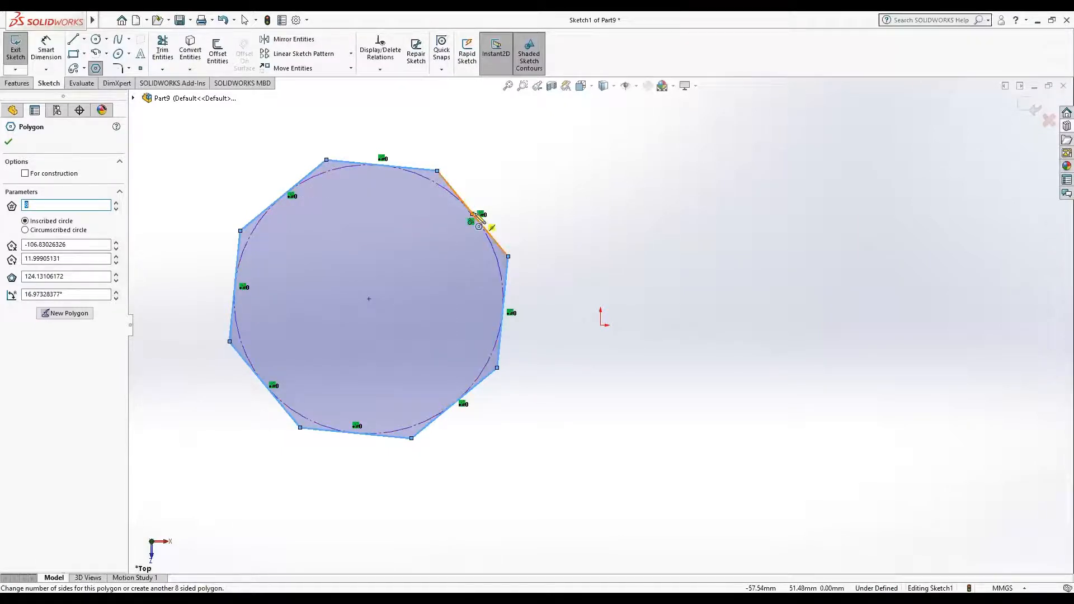
left_click(25, 230)
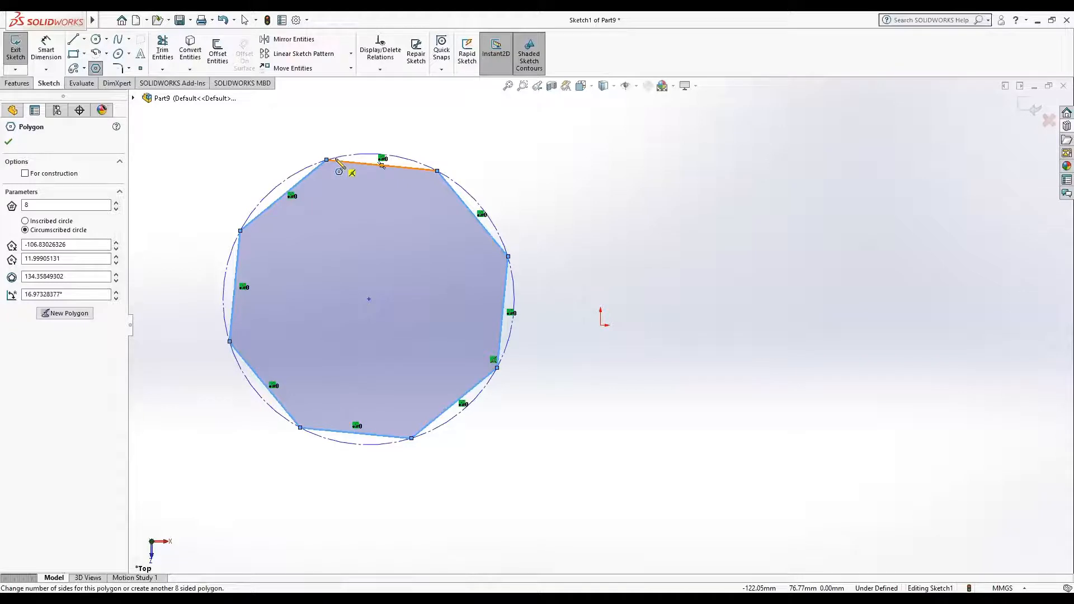
key("Escape")
mouse_move(161, 118)
left_mouse_down()
mouse_move(416, 443)
mouse_move(593, 499)
left_mouse_up()
key("Delete")
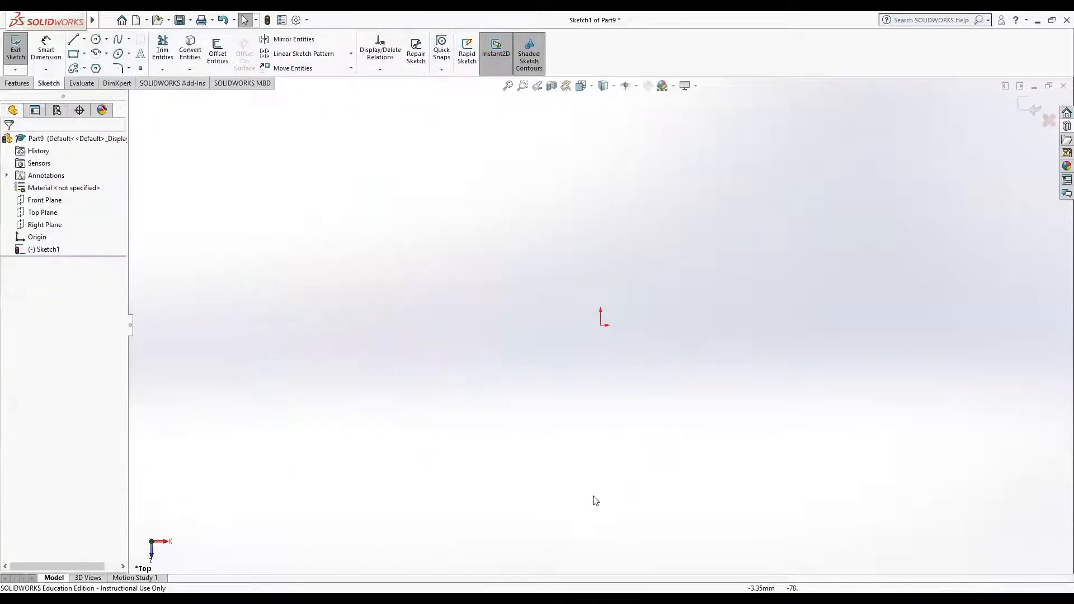
Step: Try out another eight-sided polygon with an inscribed circle of about 156 mm diameter, and delete it
left_click(97, 68)
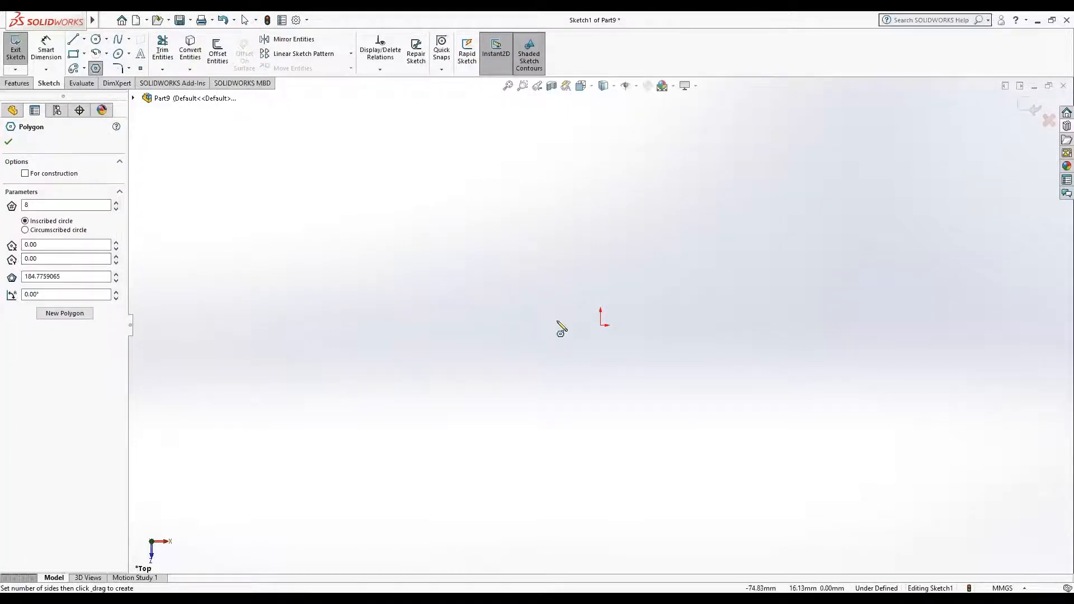
mouse_move(446, 342)
left_mouse_down()
mouse_move(519, 246)
mouse_move(576, 218)
left_mouse_up()
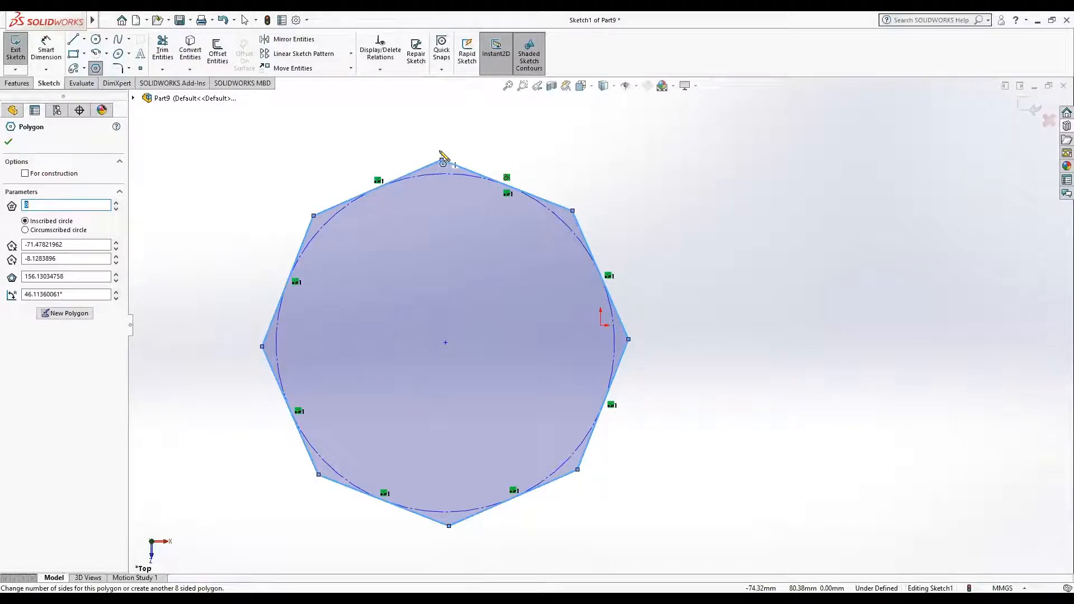
key("Escape")
mouse_move(222, 128)
left_mouse_down()
mouse_move(403, 266)
mouse_move(723, 542)
mouse_move(705, 546)
left_mouse_up()
key("Delete")
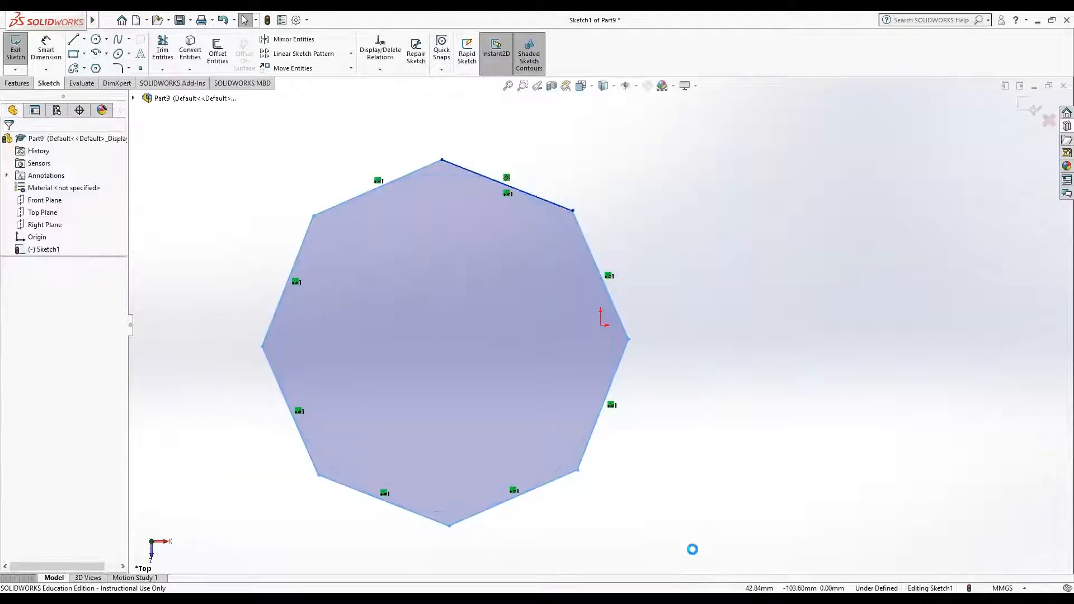
Step: Sketch an L-shaped line chain with a vertical line about 71 mm long and a horizontal line about 95 mm long
left_click(127, 71)
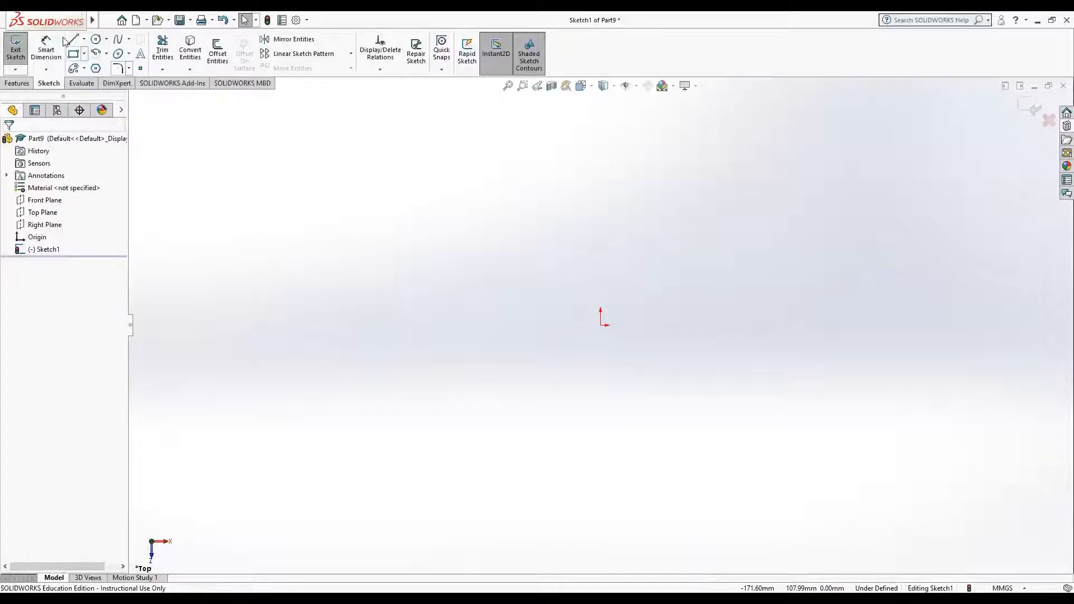
left_click(82, 40)
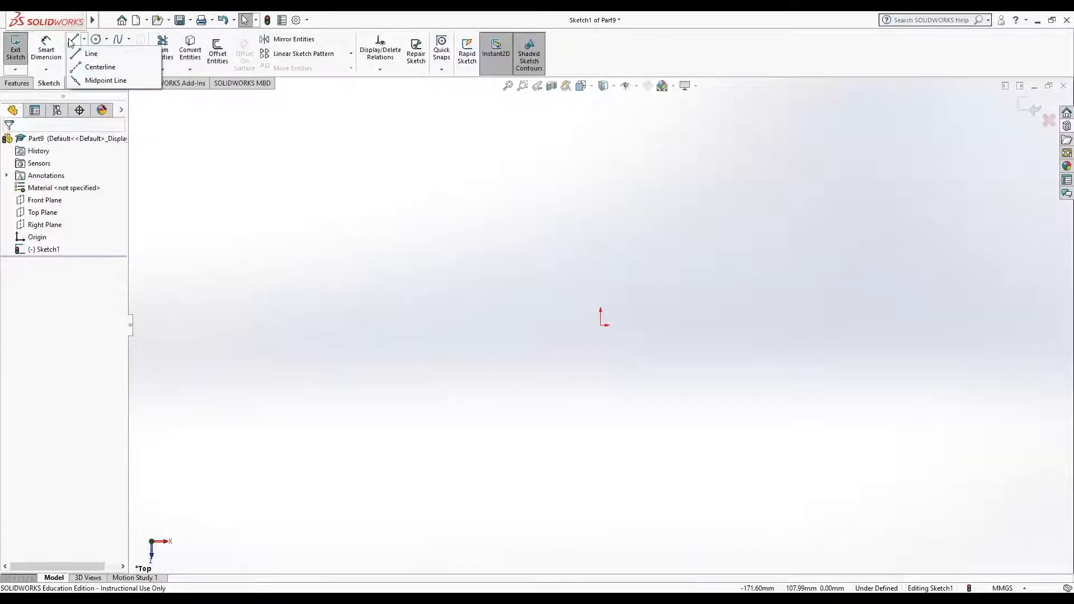
left_click(296, 226)
left_click(74, 39)
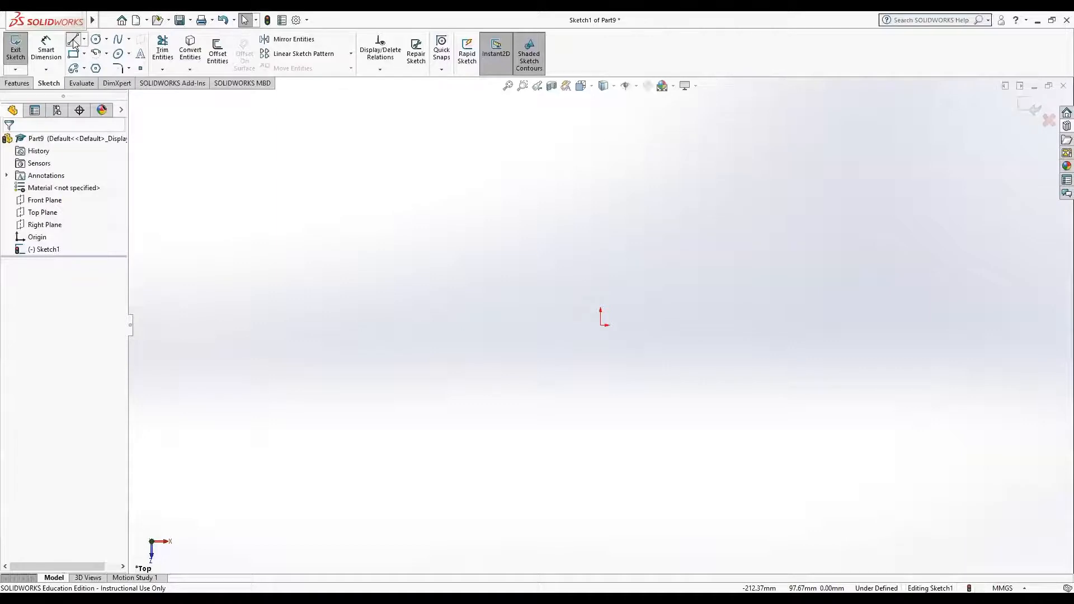
left_click(427, 231)
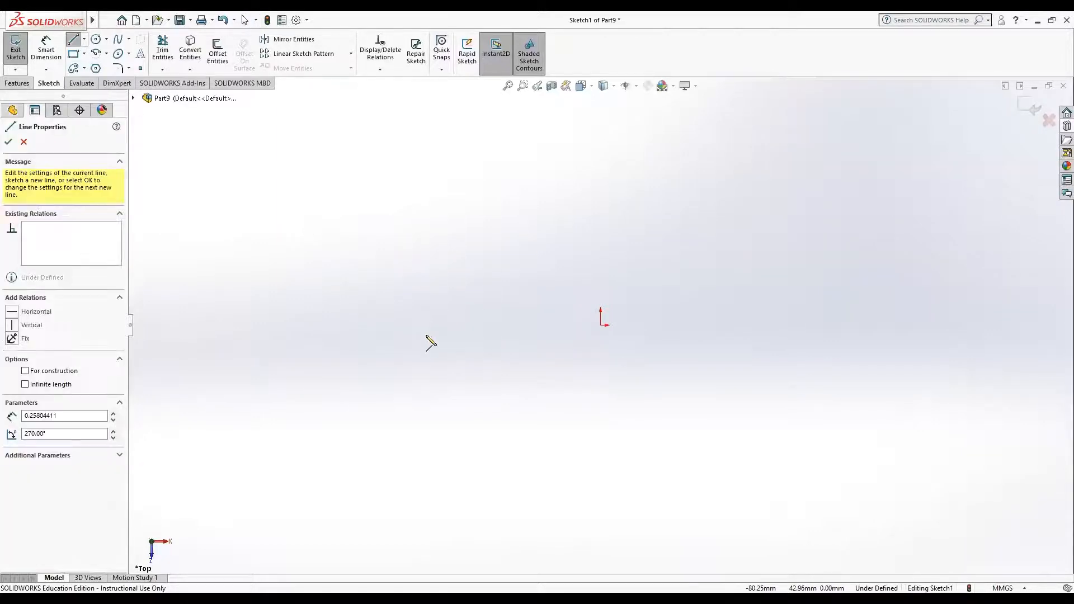
left_click(426, 384)
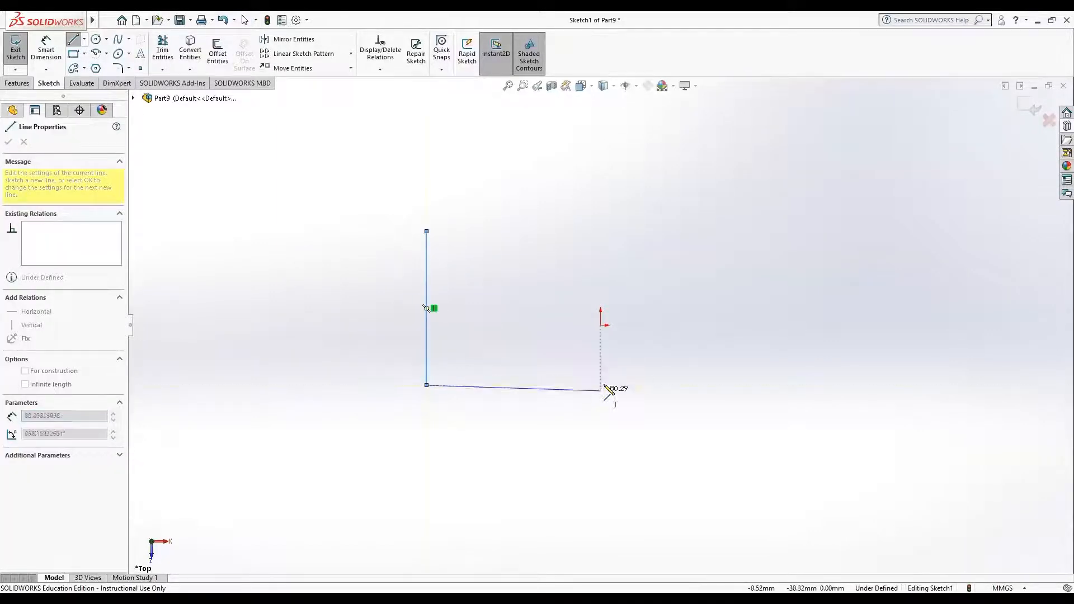
double_click(632, 385)
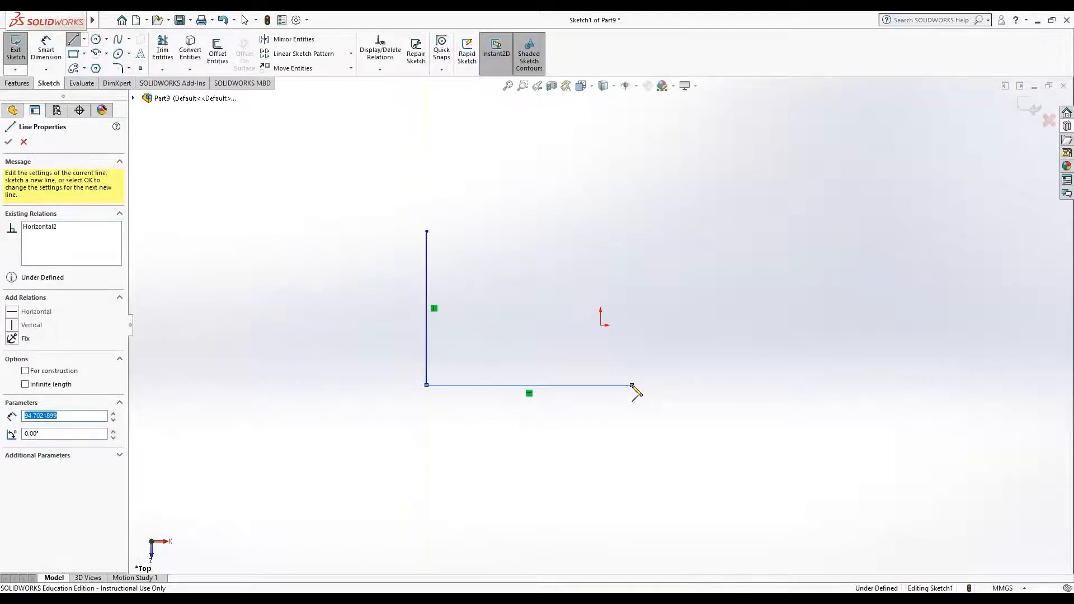
key("Escape")
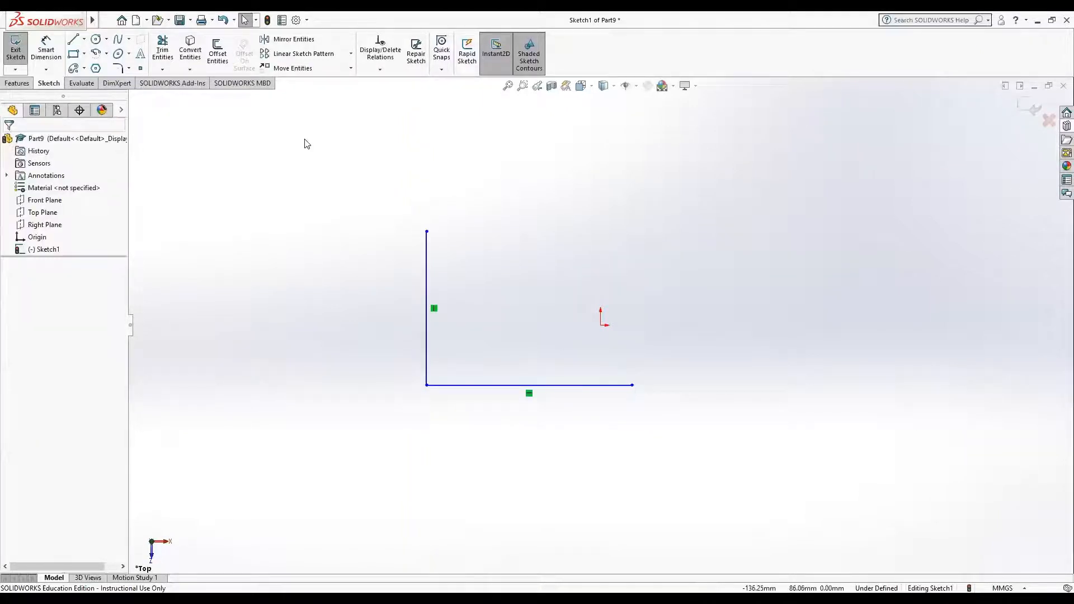
Step: Apply a 10 mm sketch fillet to the corner between the vertical and horizontal lines
left_click(118, 69)
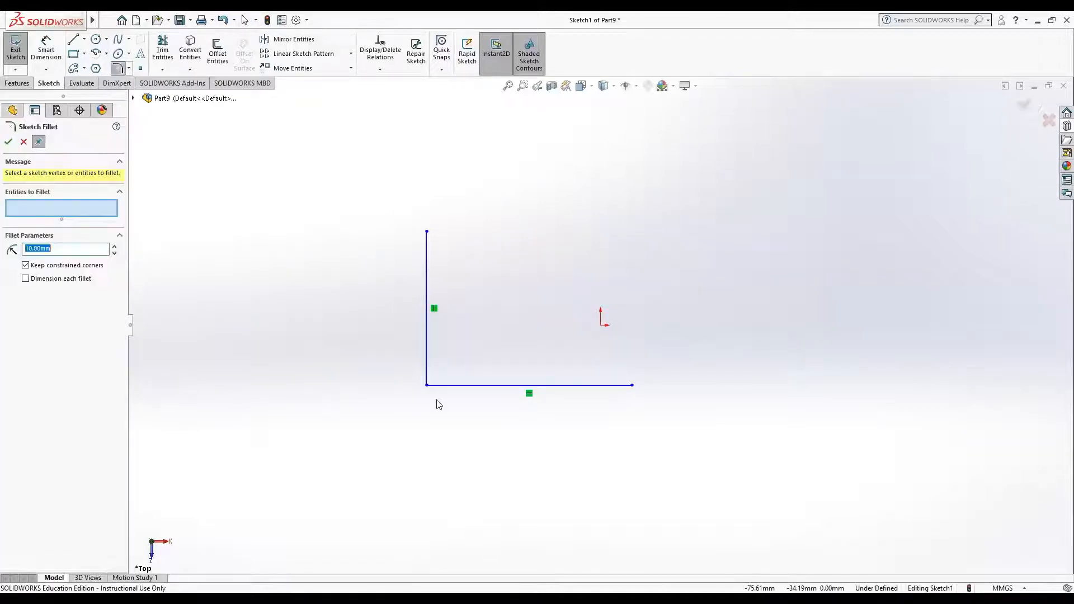
left_click(427, 352)
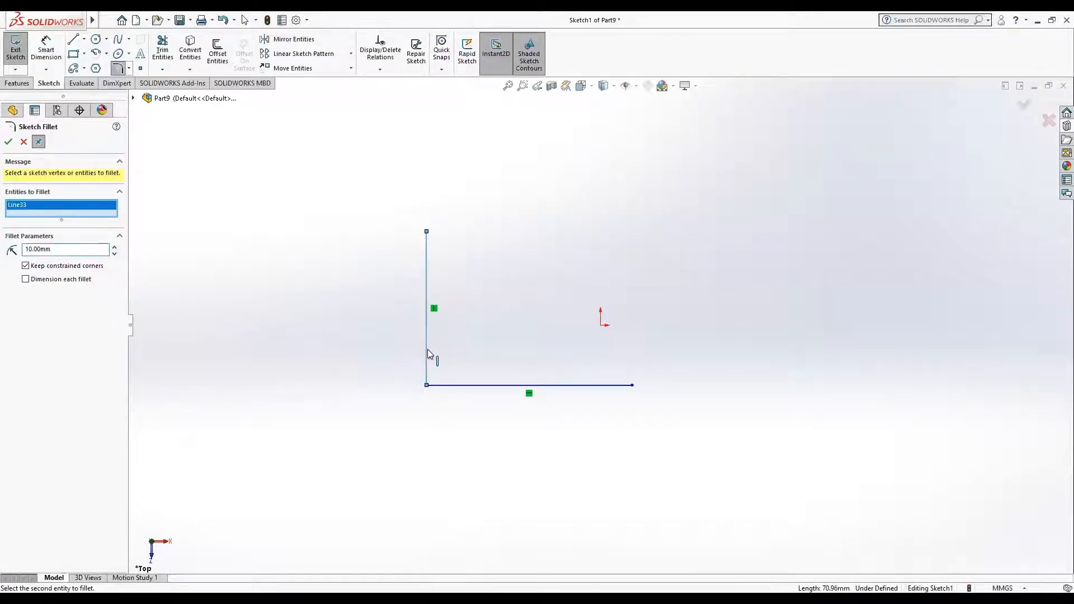
left_click(468, 385)
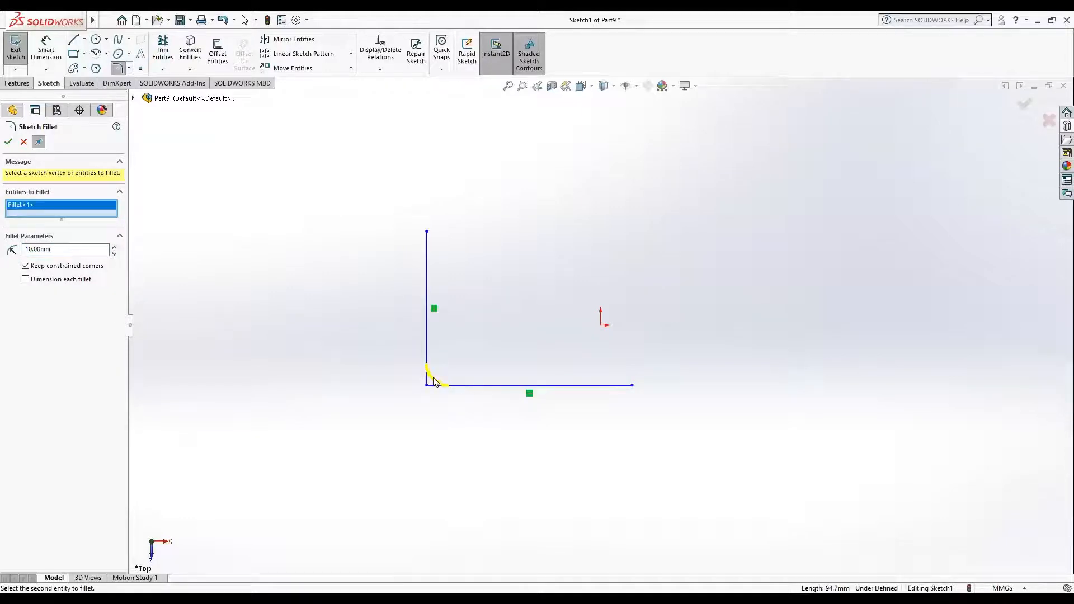
left_click(7, 141)
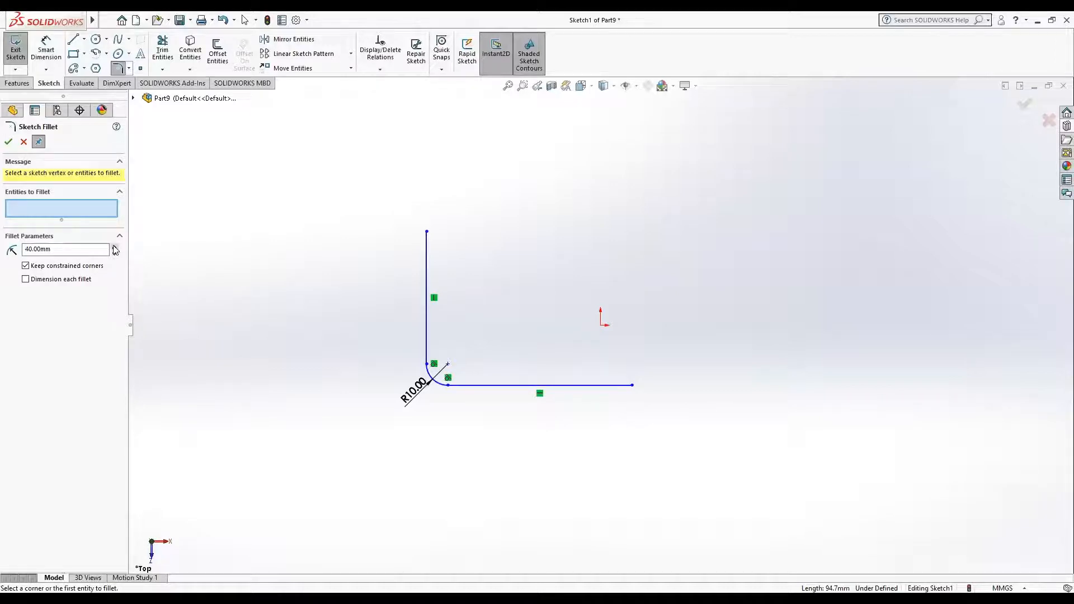
left_click(9, 142)
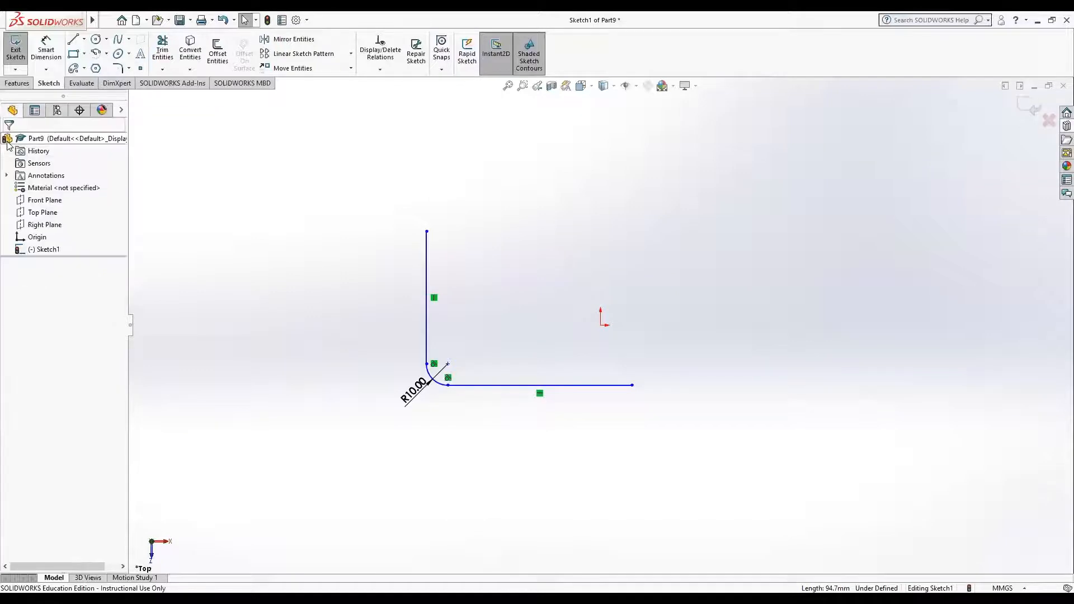
Step: Check the fillet arc's parameters and undo the corner fillet
right_click(37, 251)
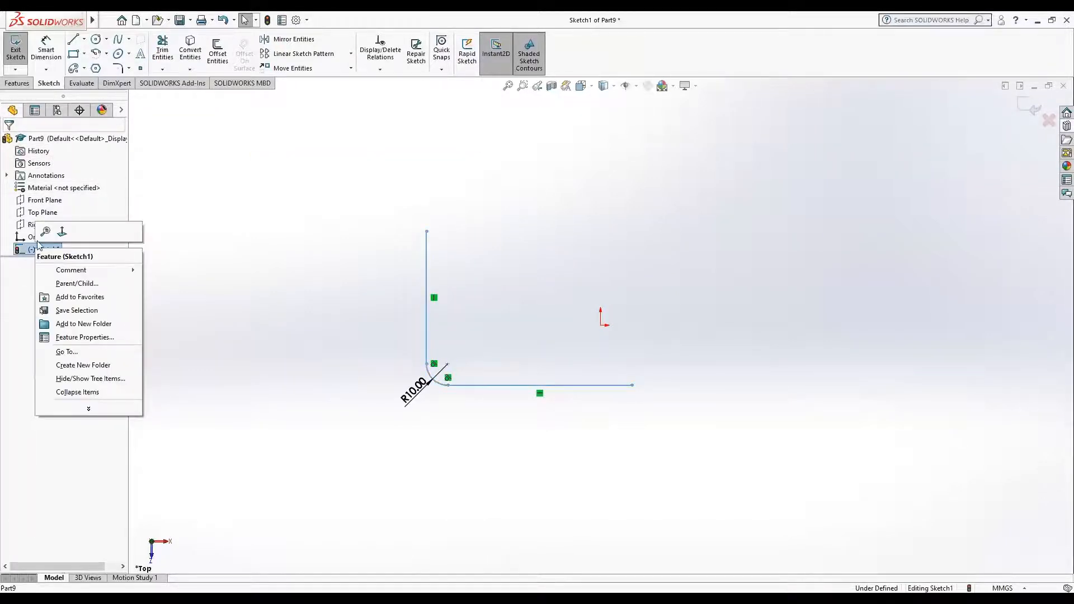
left_click(32, 250)
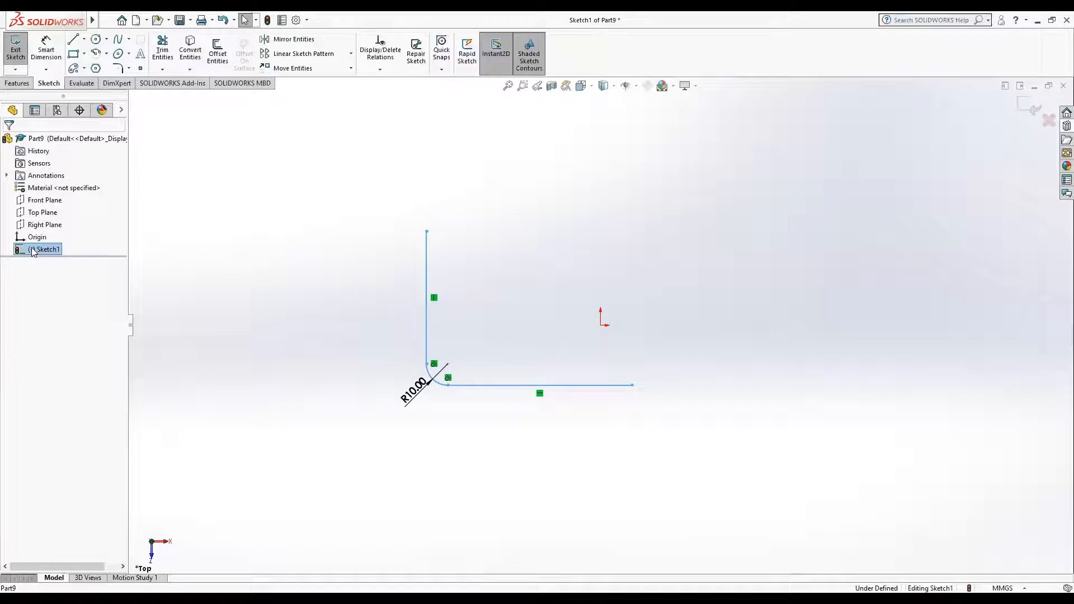
left_click(440, 385)
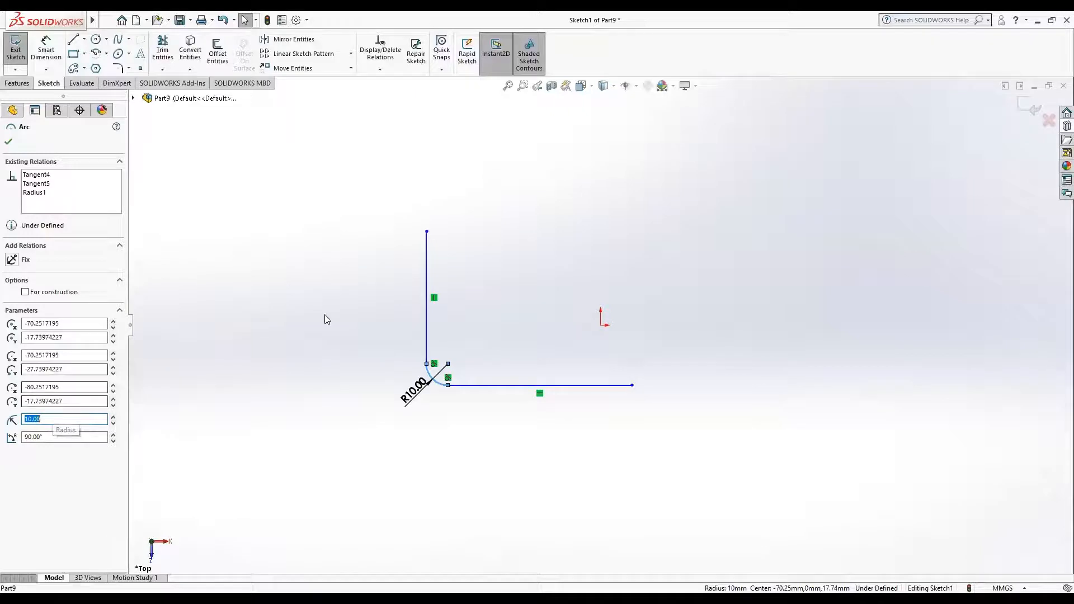
left_click(266, 208)
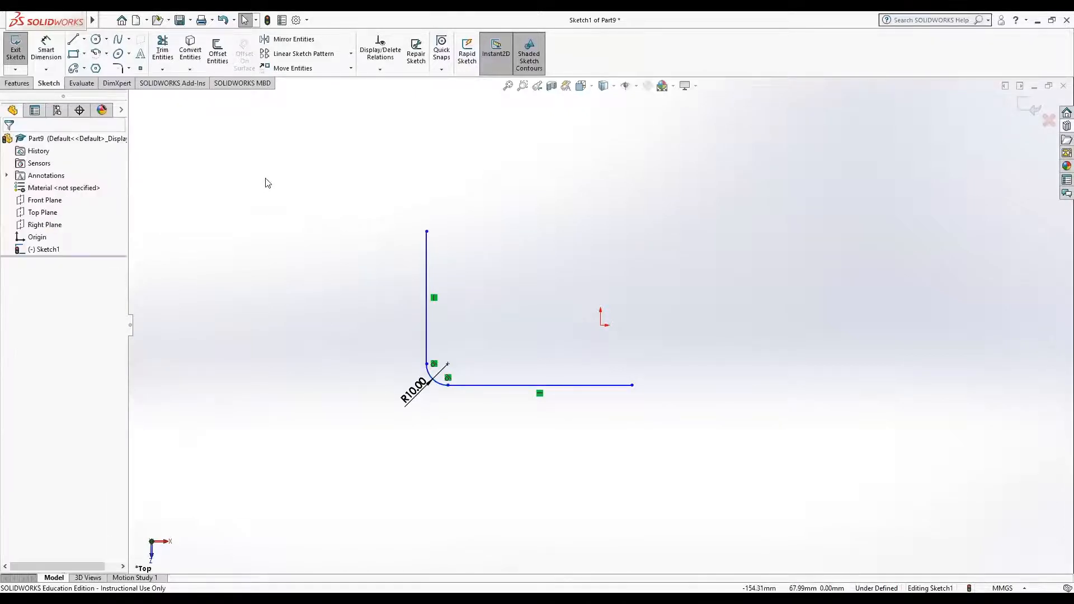
left_click(222, 20)
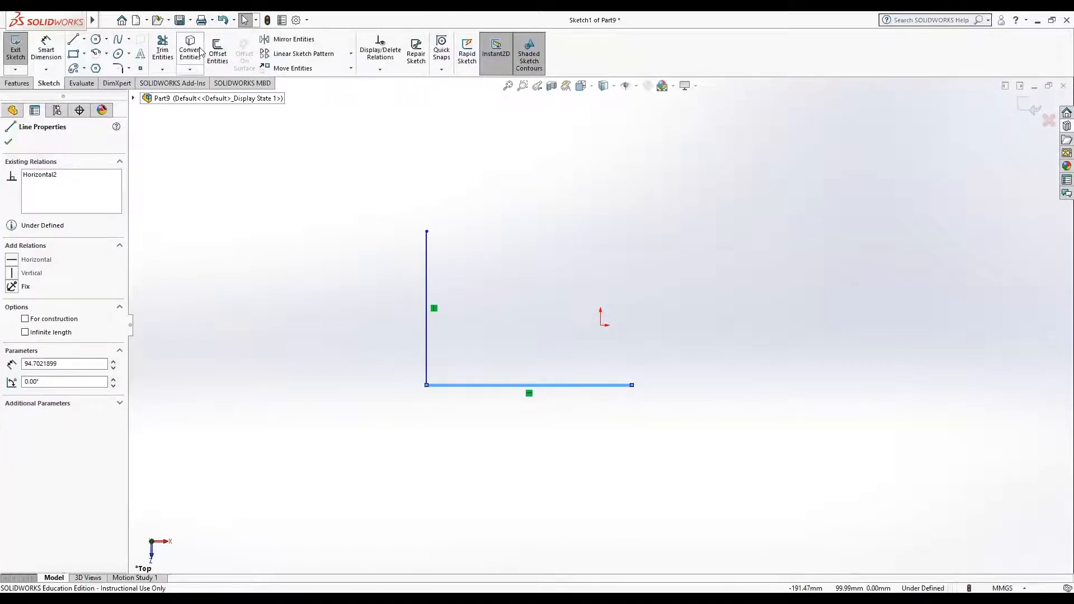
Step: Undo the horizontal line and redraw it about 78 mm long from the vertical line's lower end
left_click(223, 20)
left_click(223, 20)
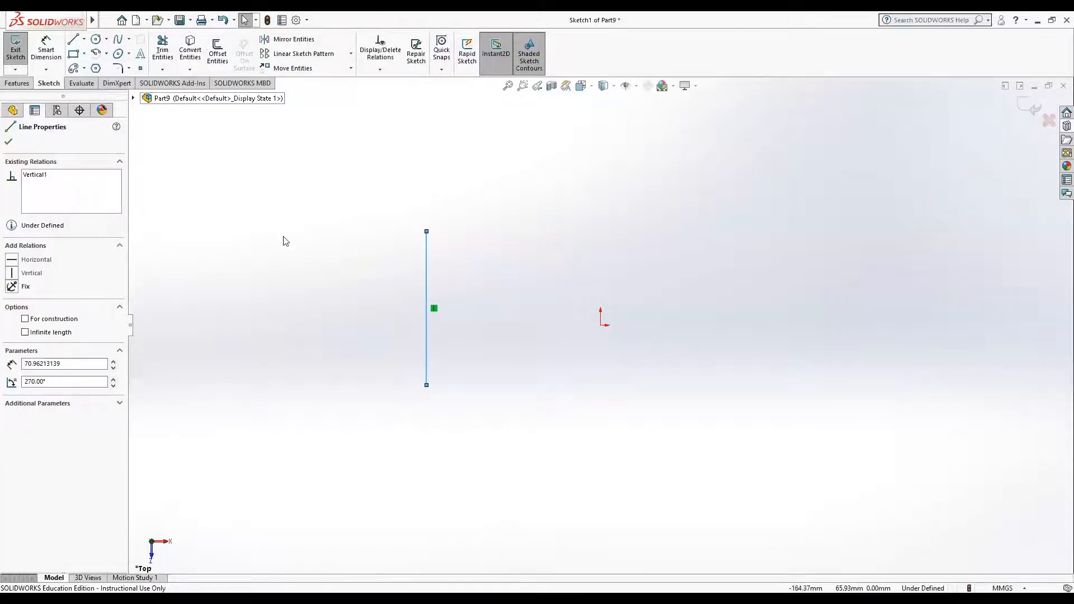
left_click(297, 276)
left_click(68, 40)
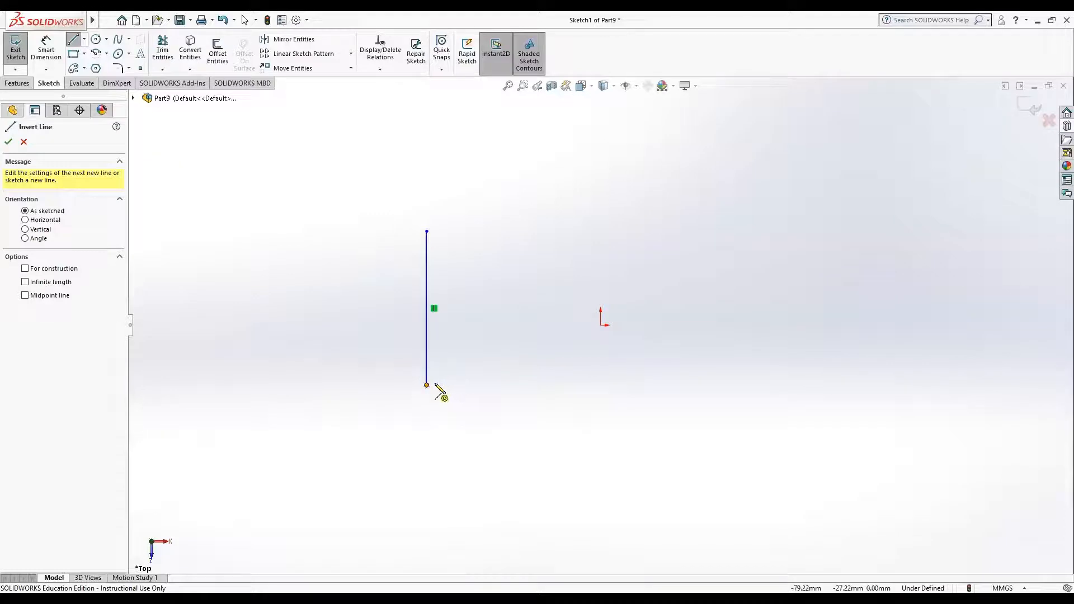
left_click(429, 385)
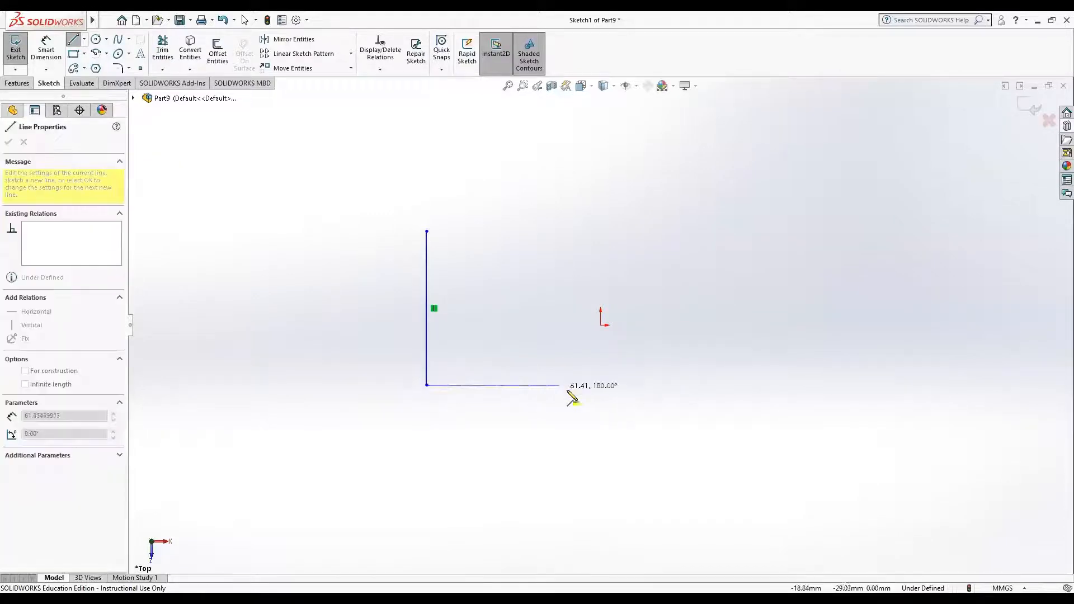
left_click(596, 385)
key("Escape")
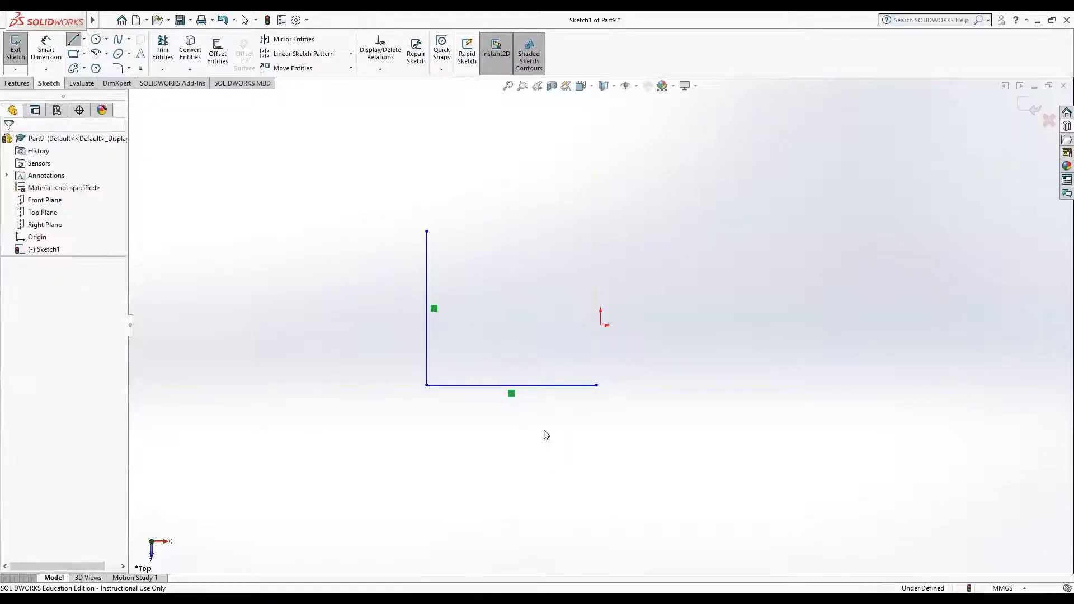
Step: Apply an angle-distance sketch chamfer of 10 mm and 60° to the corner between the vertical and horizontal lines
left_click(129, 69)
left_click(147, 101)
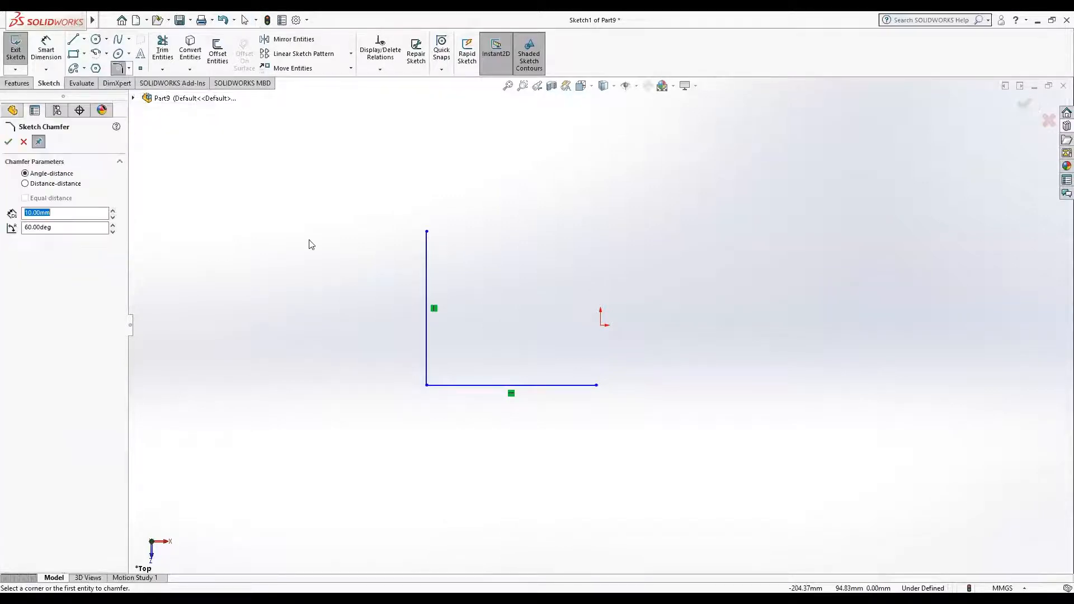
left_click(425, 337)
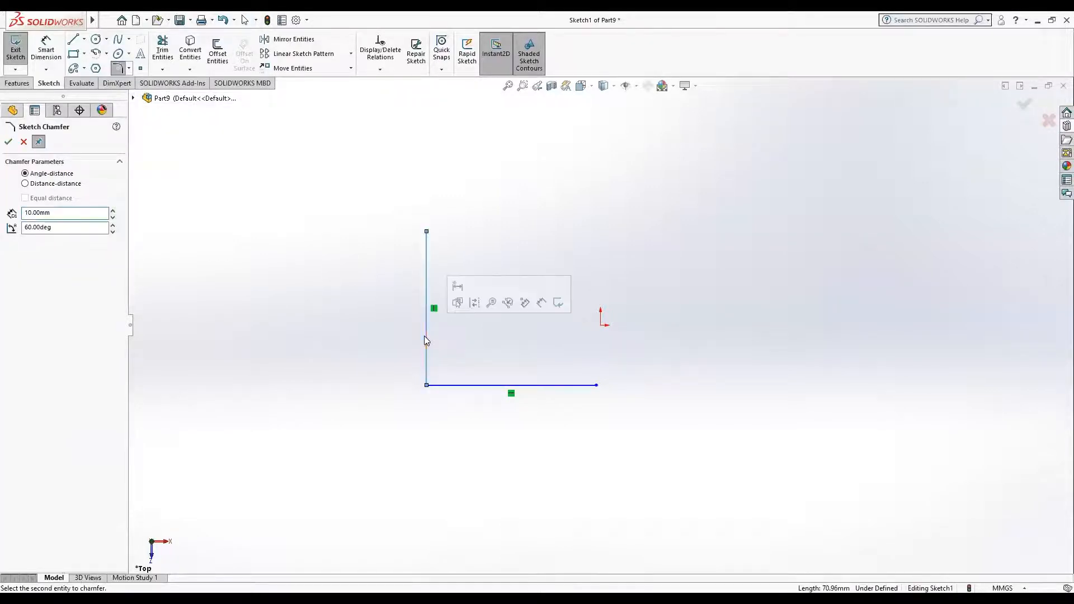
left_click(485, 386)
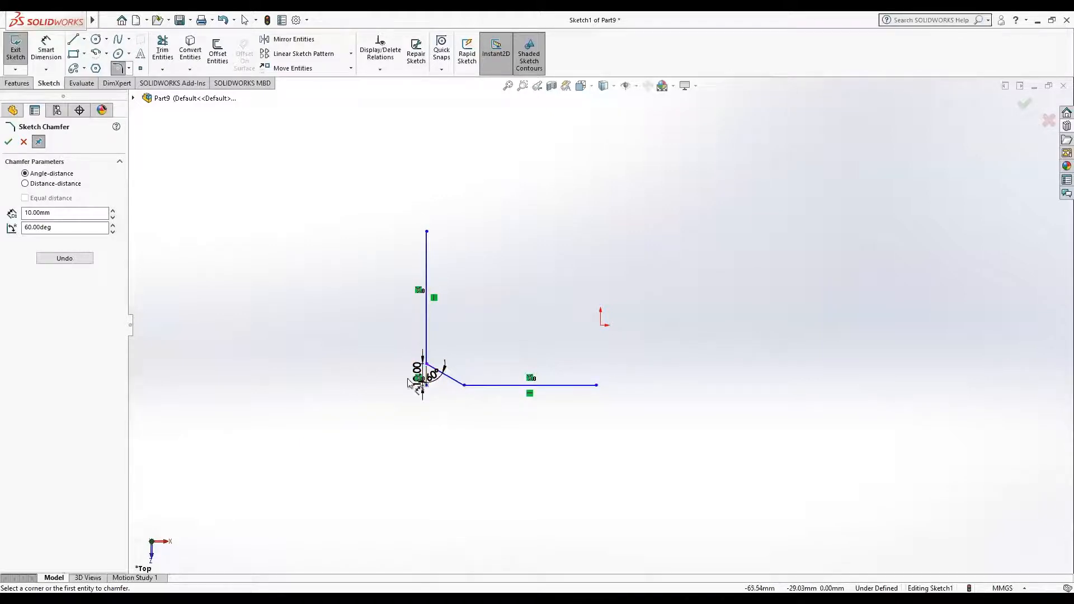
double_click(28, 227)
left_click(14, 144)
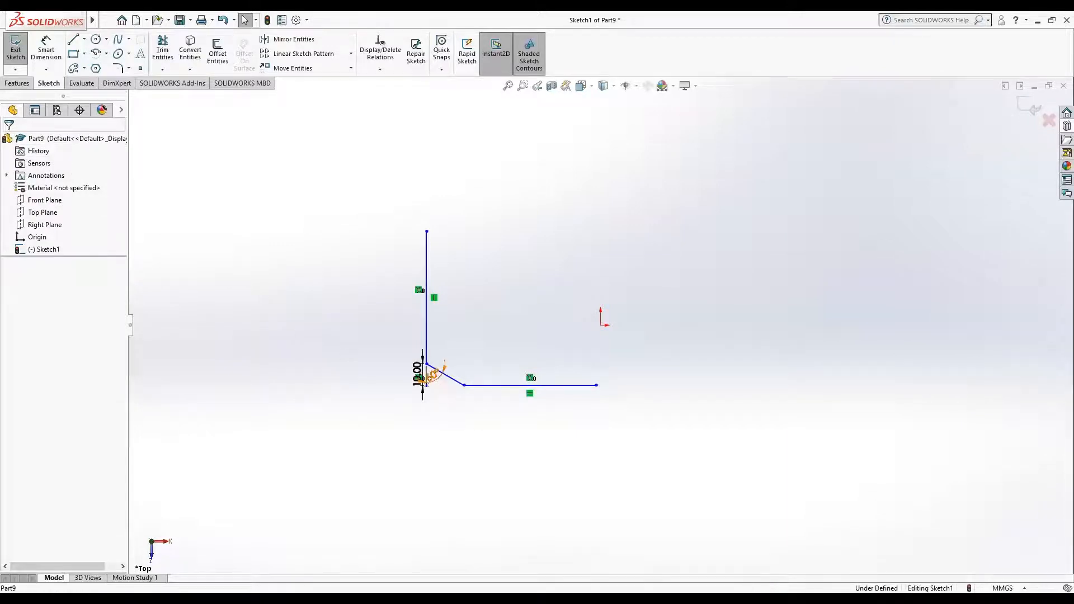
Step: Set the chamfer's angle dimension to 45°
double_click(434, 374)
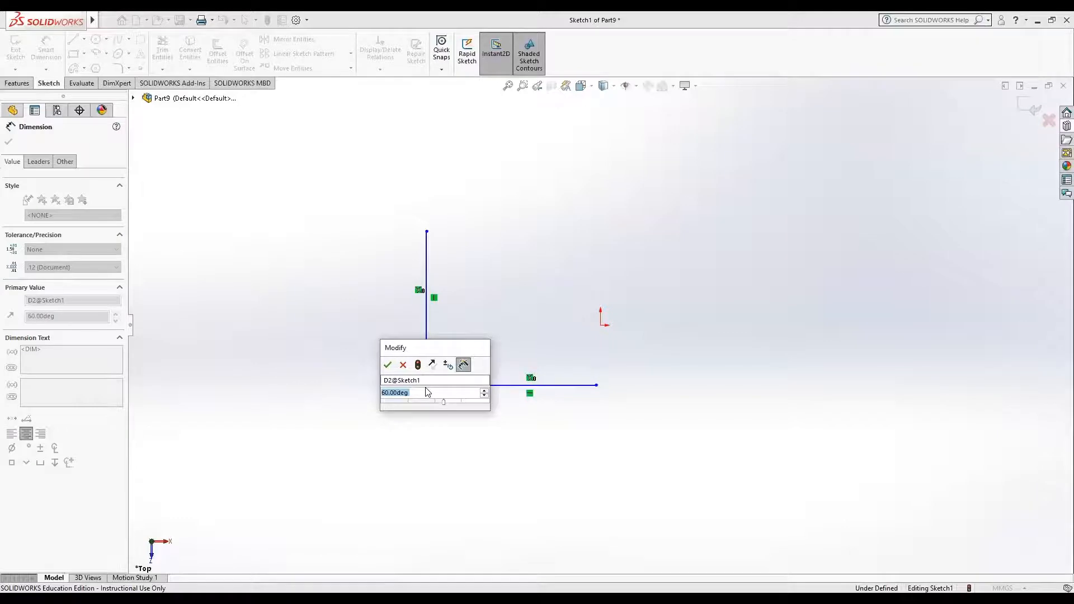
type("45")
key("Return")
left_click(472, 431)
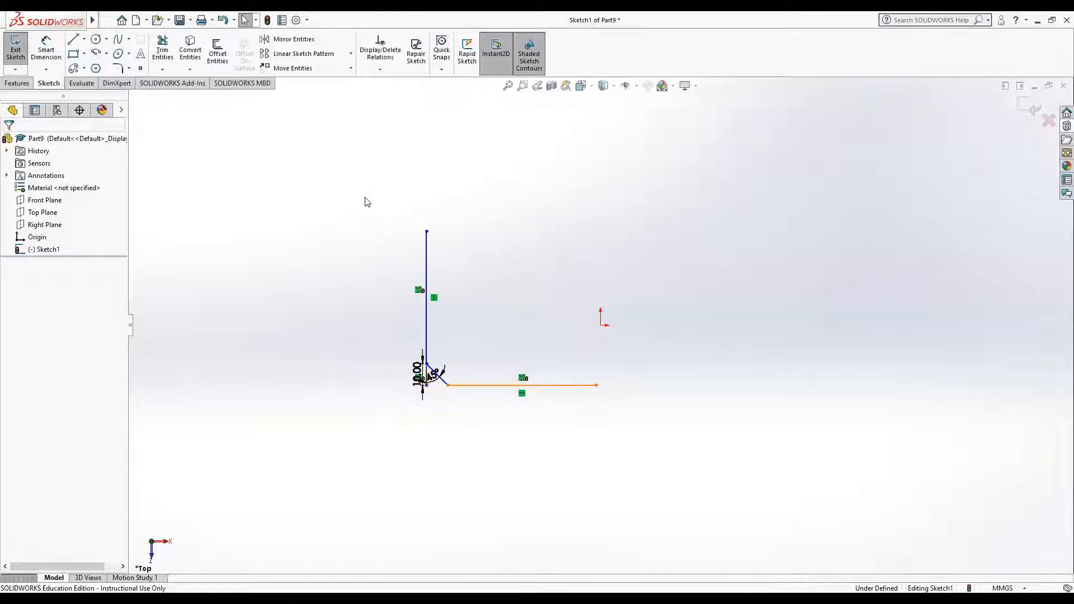
Step: Delete the chamfered lines and sketch a new L-shaped chain with a vertical line about 67 mm and a horizontal line about 113 mm long
left_click_drag(361, 176, 711, 456)
key("Delete")
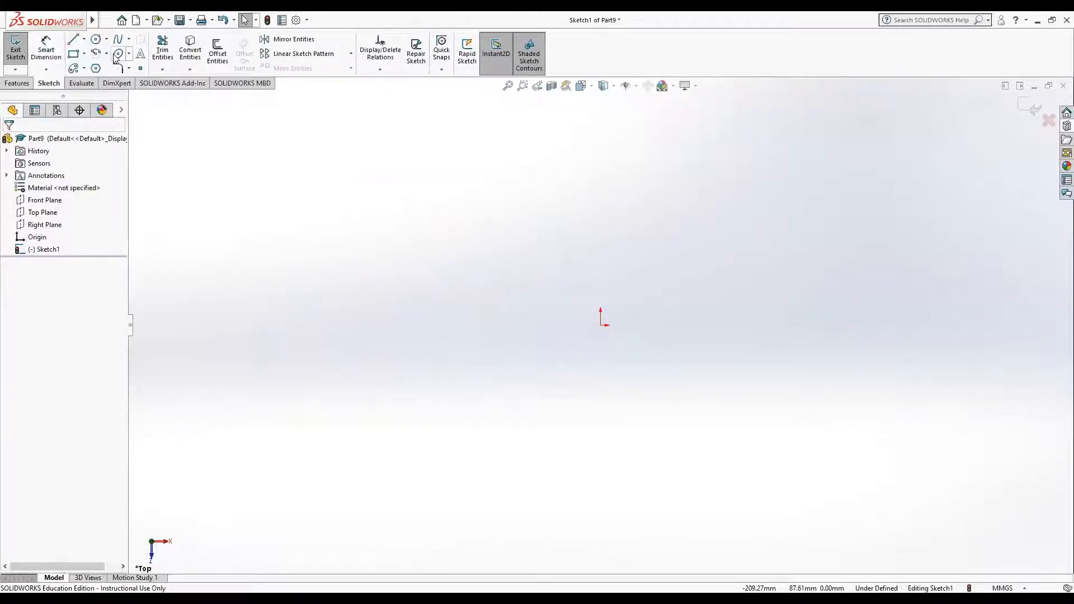
left_click(73, 39)
left_click(374, 225)
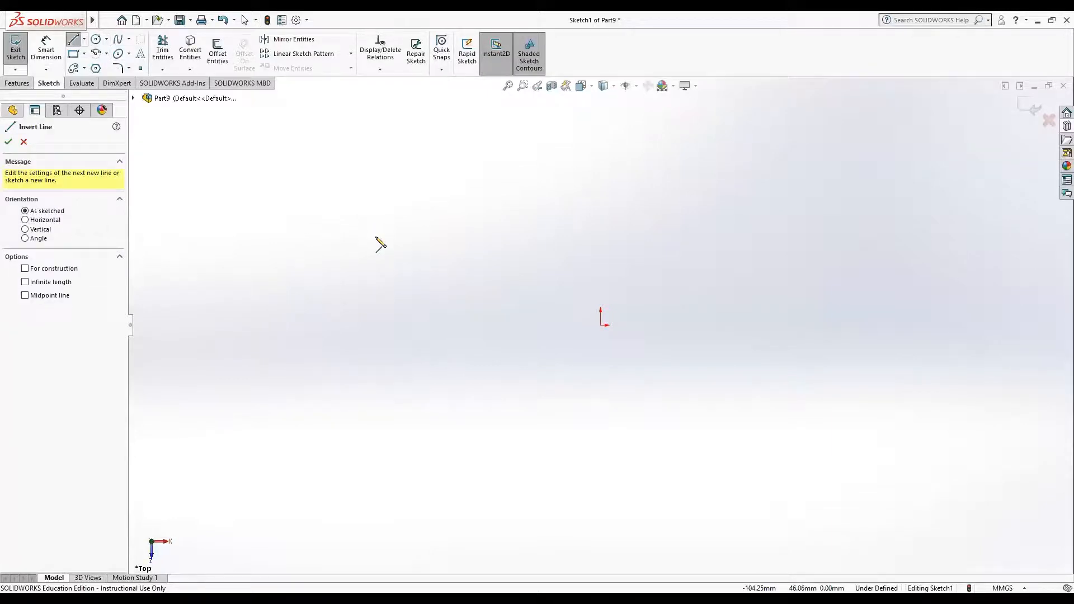
left_click(374, 370)
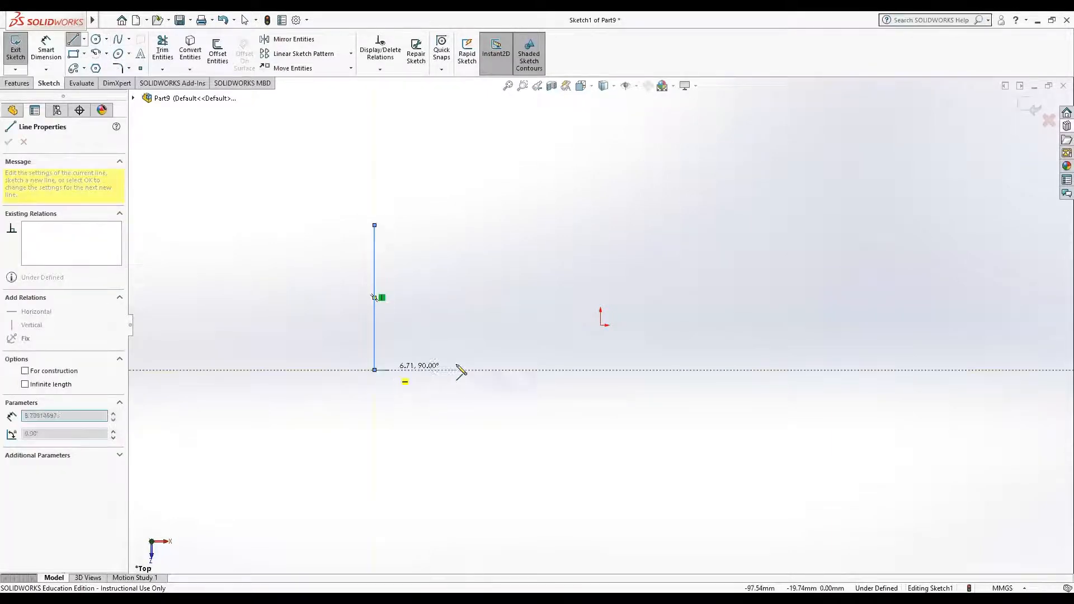
left_click(621, 370)
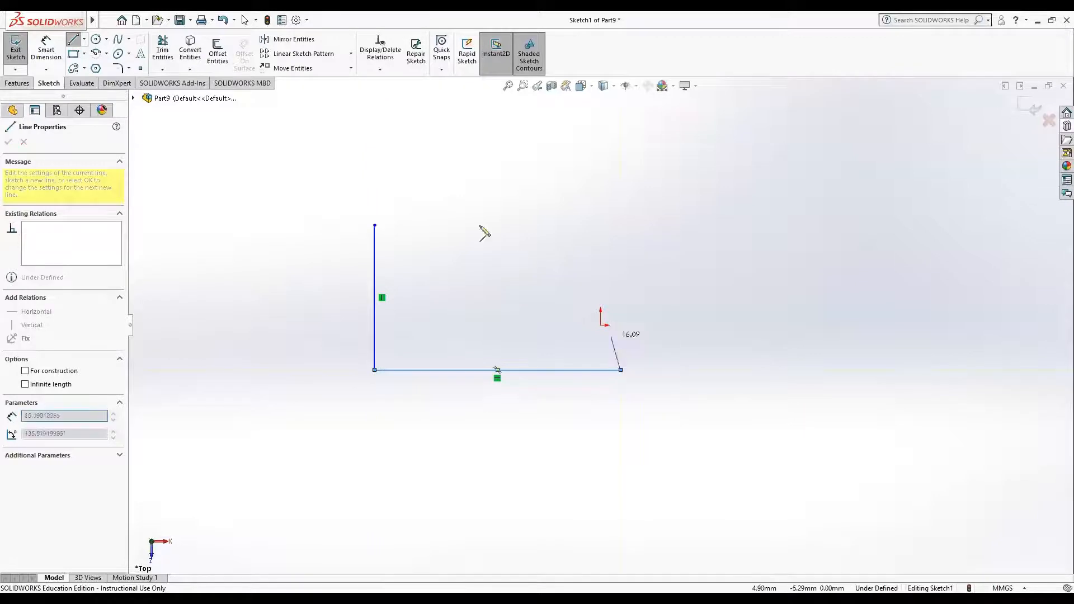
key("Escape")
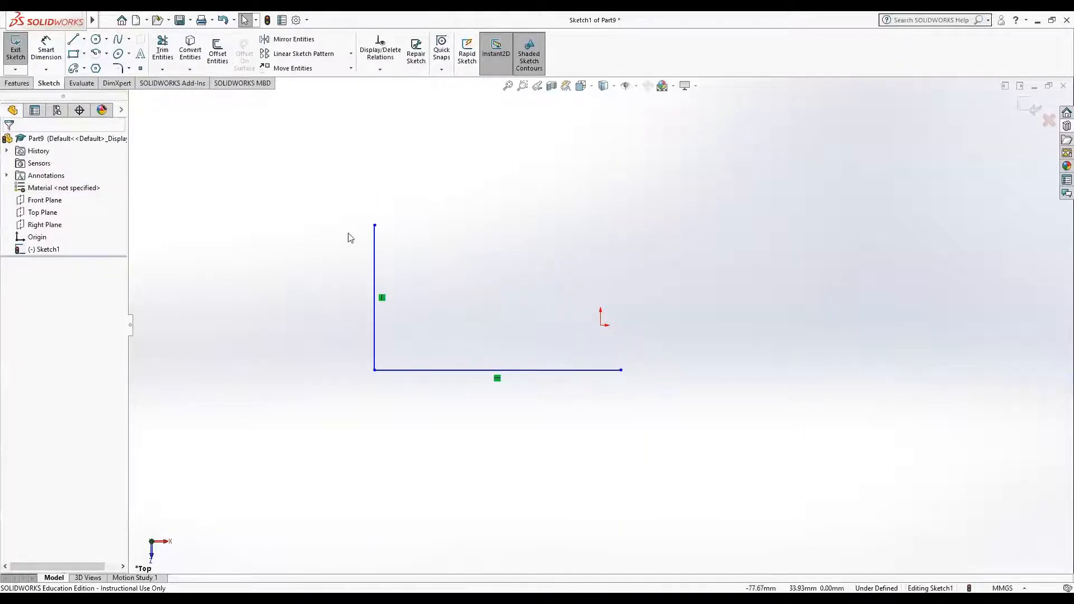
Step: Apply an angle-distance sketch chamfer of 10 mm and 45° to the new L-shape's corner
left_click(130, 69)
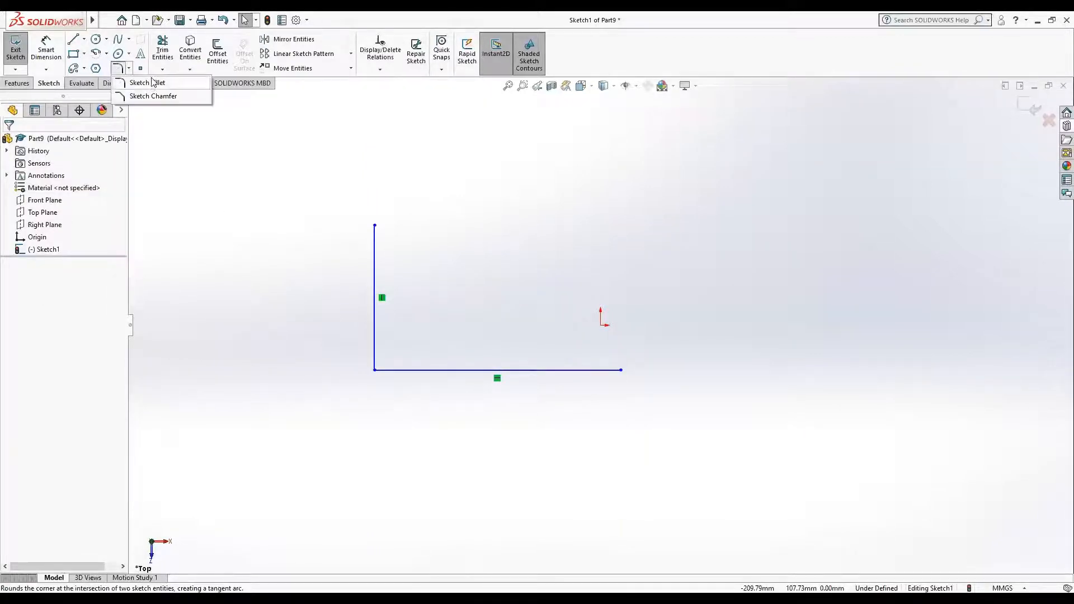
left_click(152, 96)
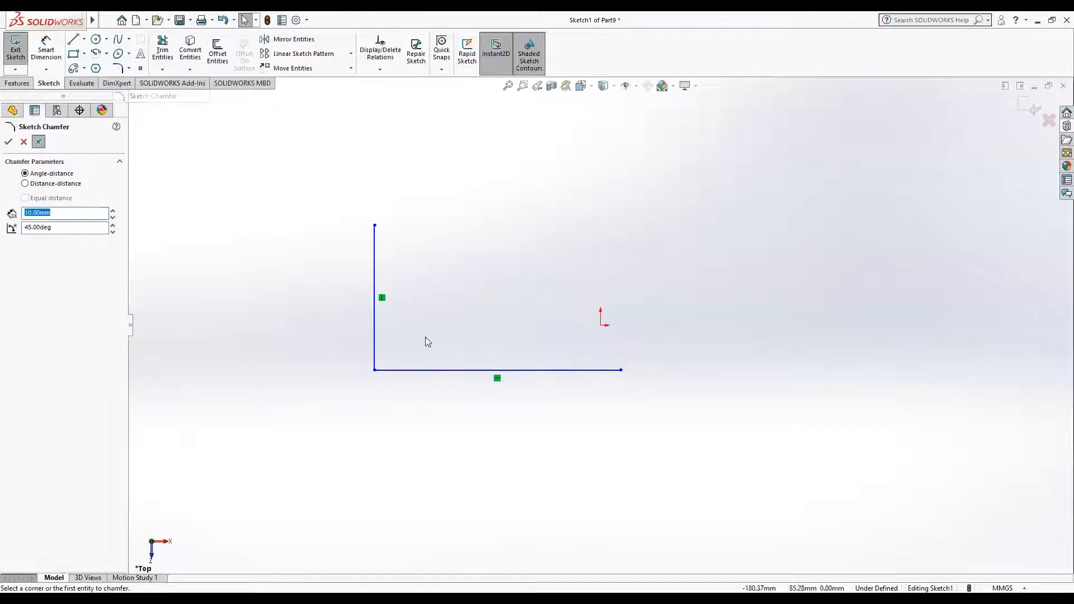
left_click(373, 316)
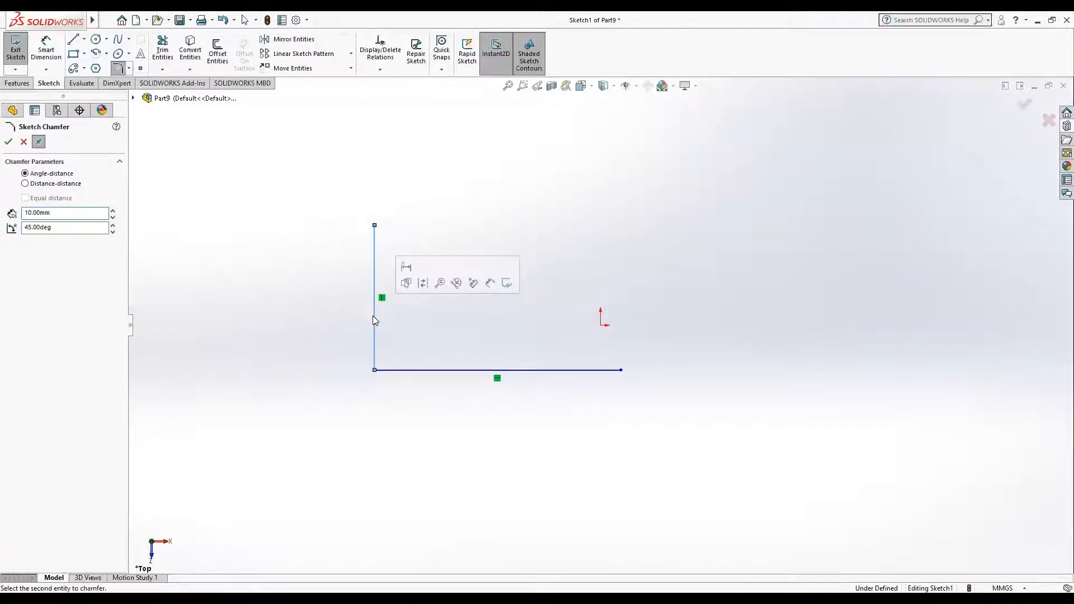
left_click(432, 371)
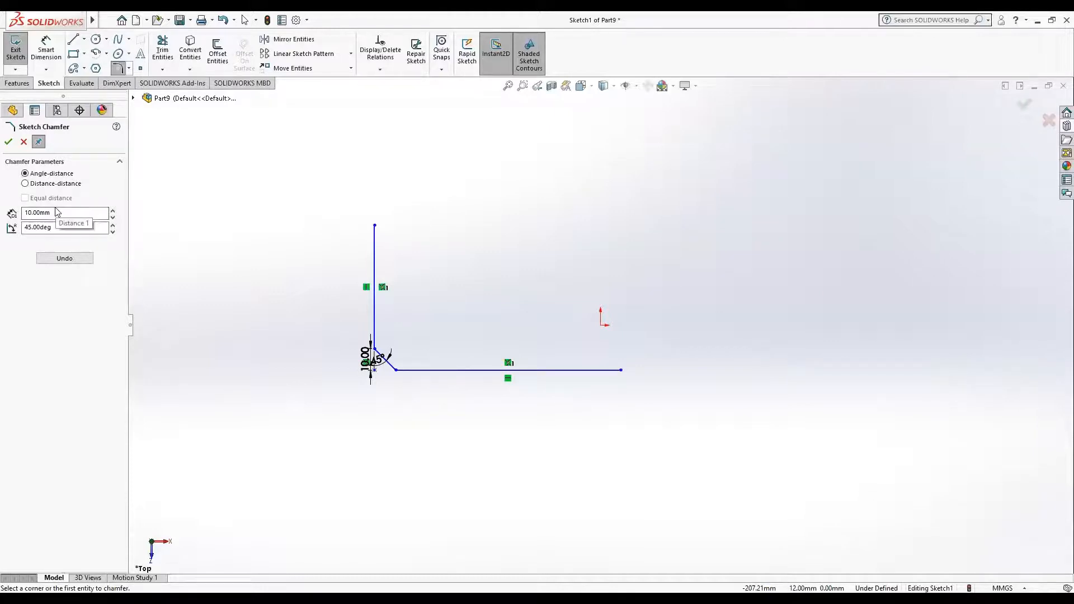
Step: Redo the corner chamfer as distance-distance with equal distance turned off, using 10 mm vertically and 15 mm horizontally
left_click(25, 184)
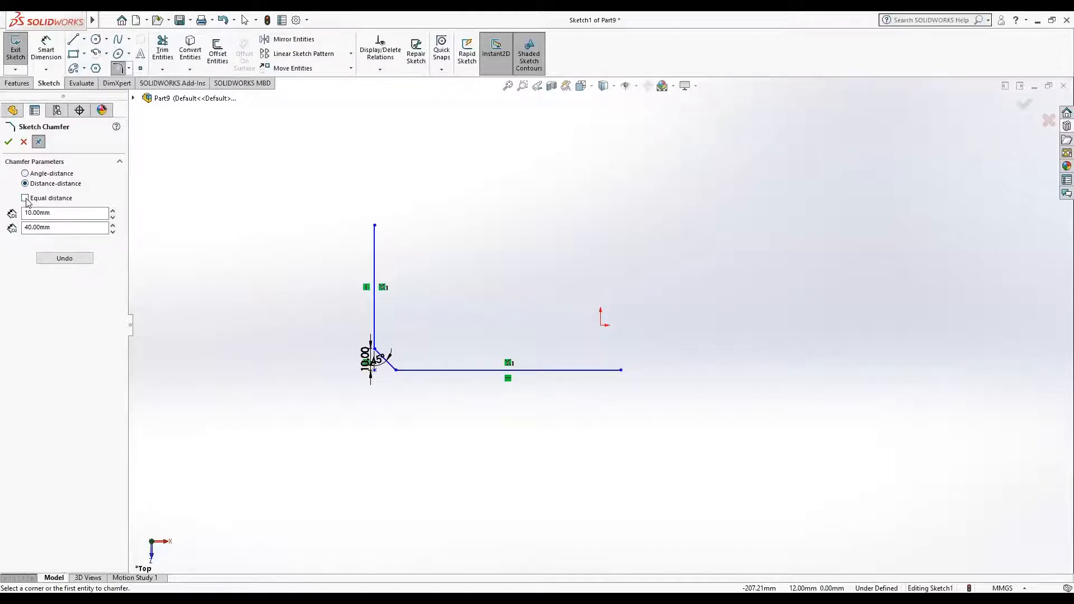
left_click(25, 198)
left_click(25, 198)
left_click(30, 230)
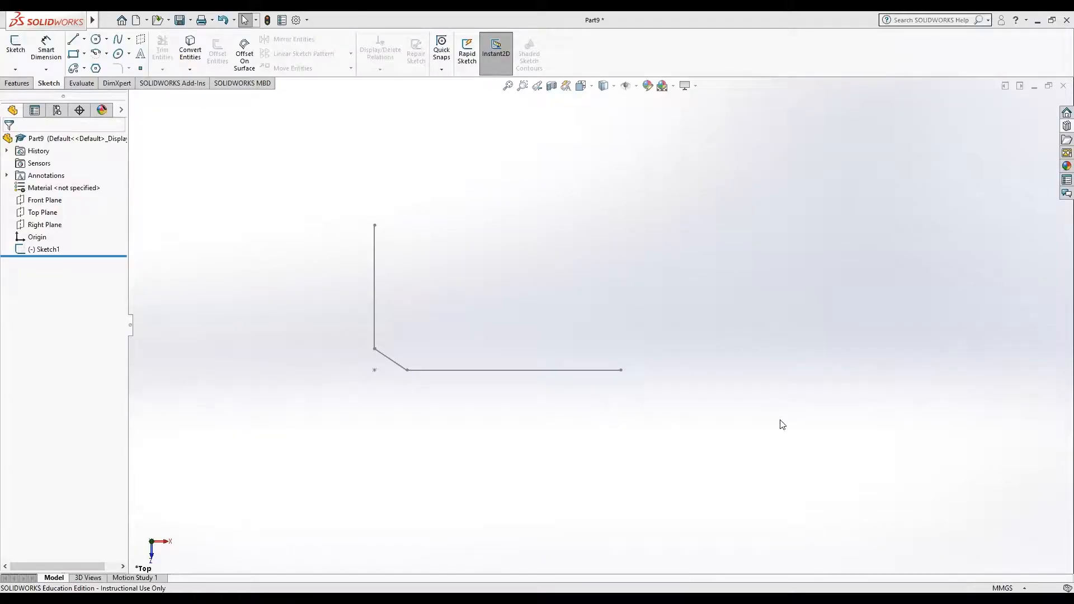
Step: Reopen the sketch for editing and set the chamfer's horizontal distance to 25 mm
double_click(402, 367)
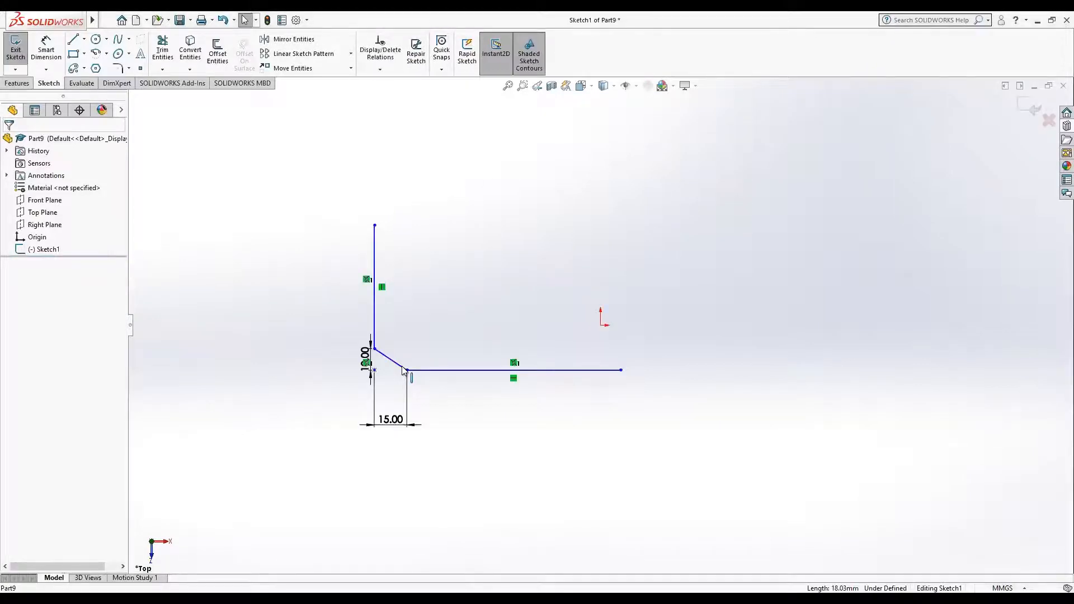
mouse_move(385, 426)
left_mouse_down()
mouse_move(394, 376)
mouse_move(395, 429)
left_mouse_up()
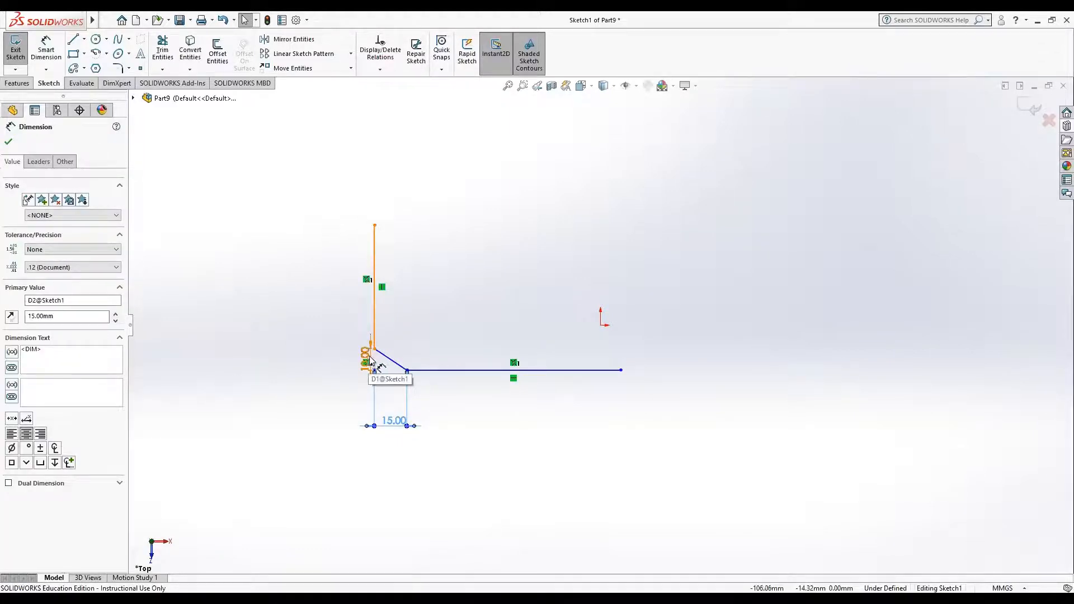
left_click_drag(35, 313, 28, 315)
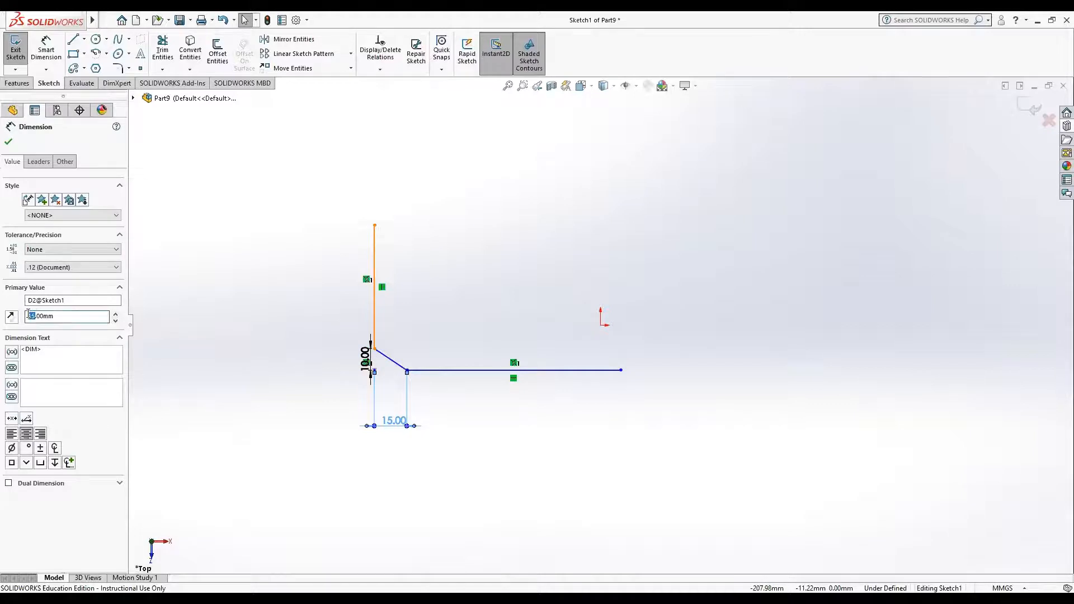
type("25")
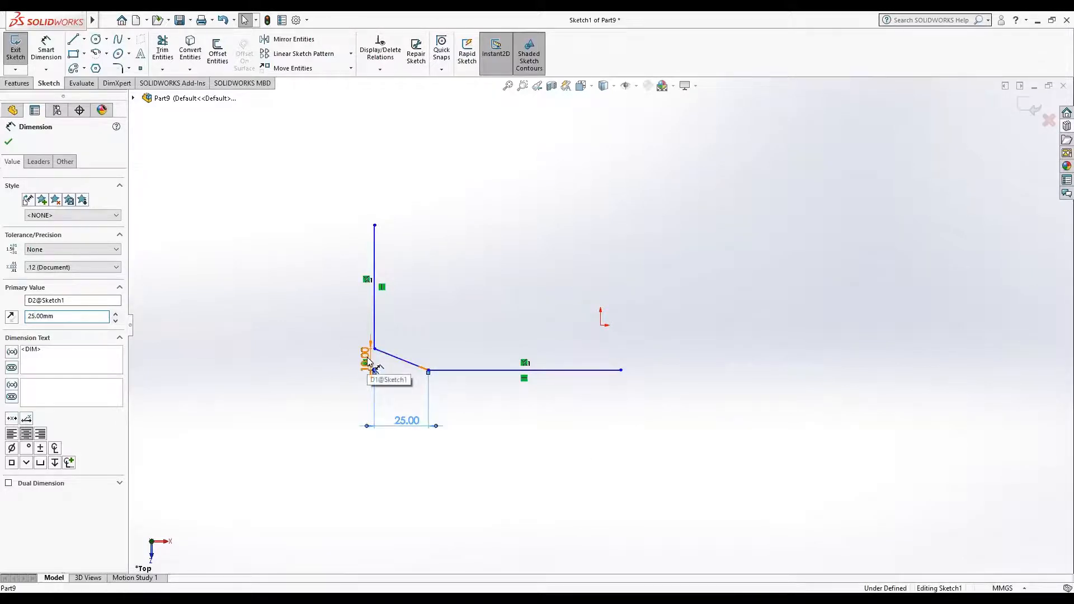
key("Escape")
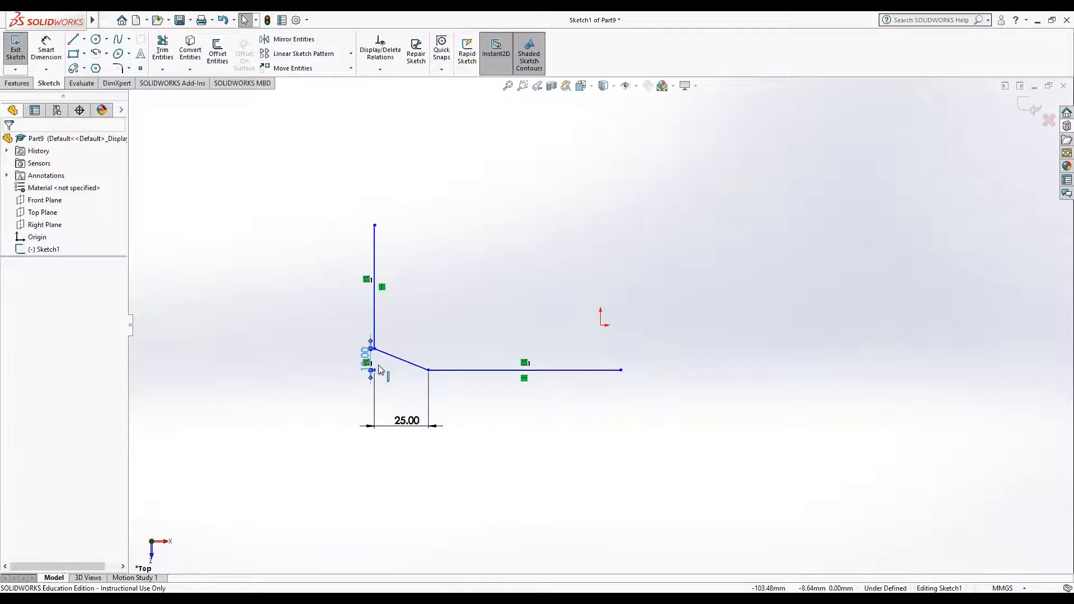
Step: Set the chamfer's vertical distance to 20 mm and move that dimension away from the lines, outside the L-shape
double_click(368, 361)
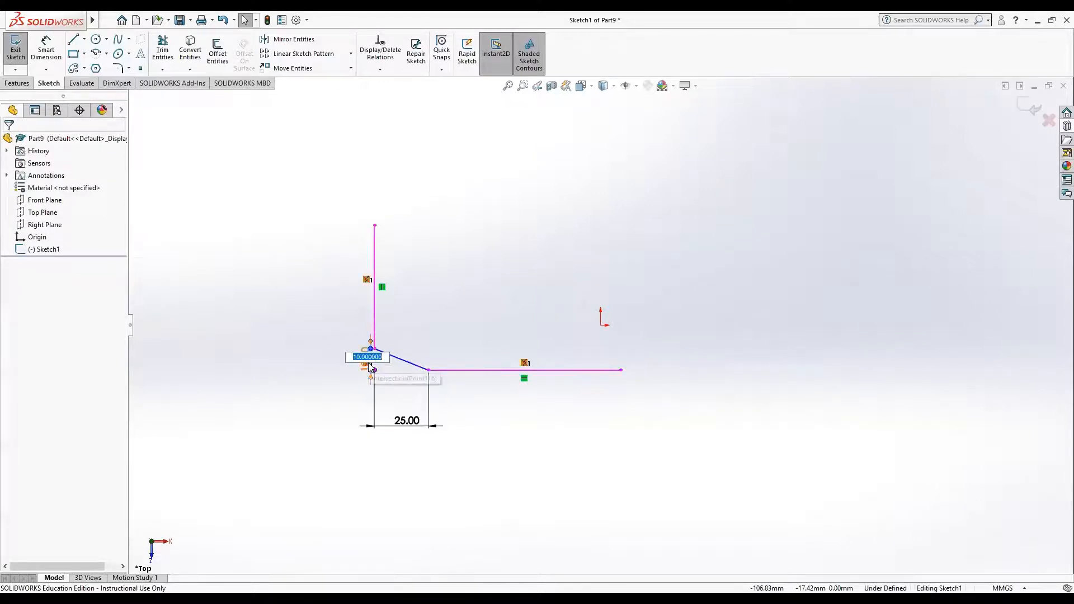
type("2")
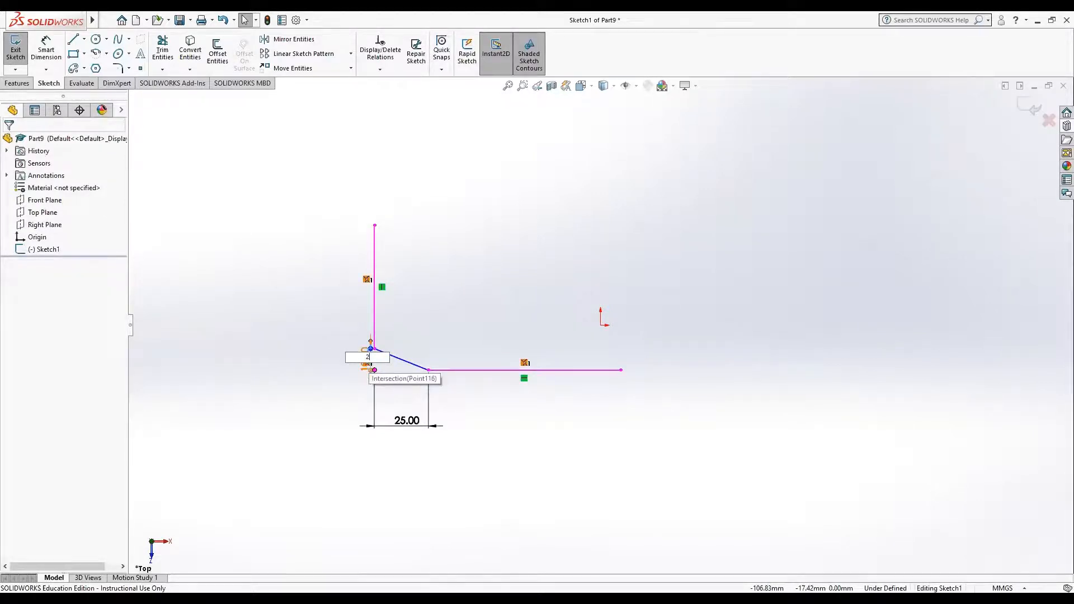
type("0")
key("Return")
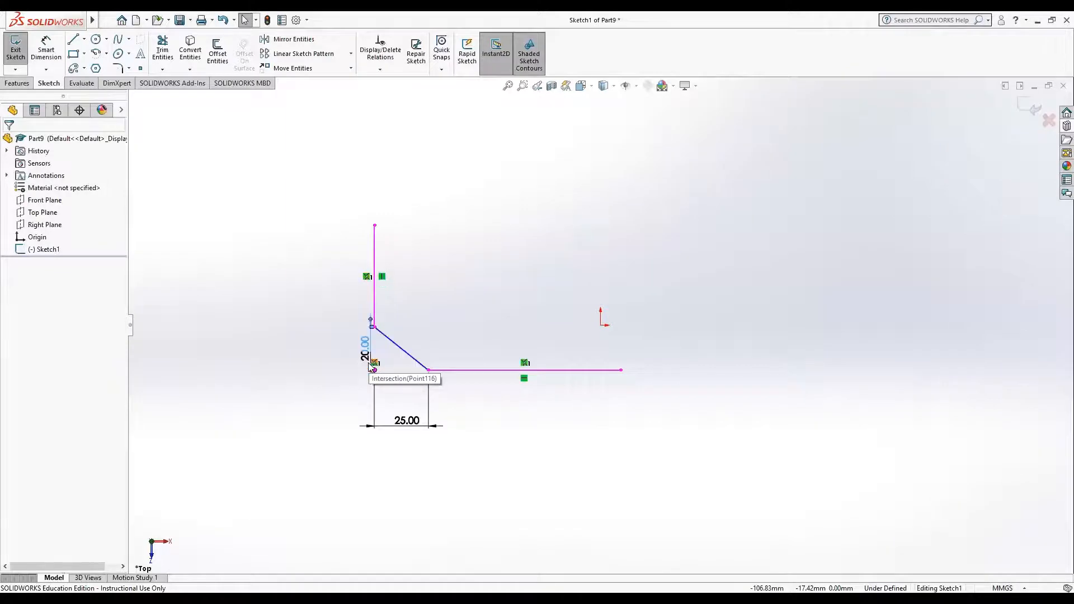
left_click_drag(373, 345, 280, 350)
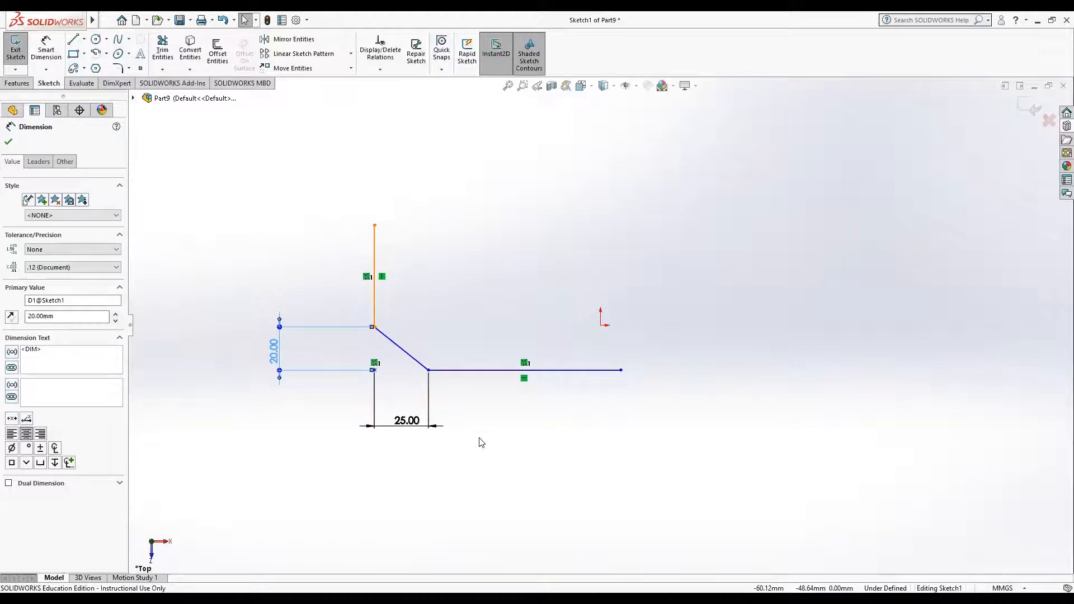
left_click(556, 501)
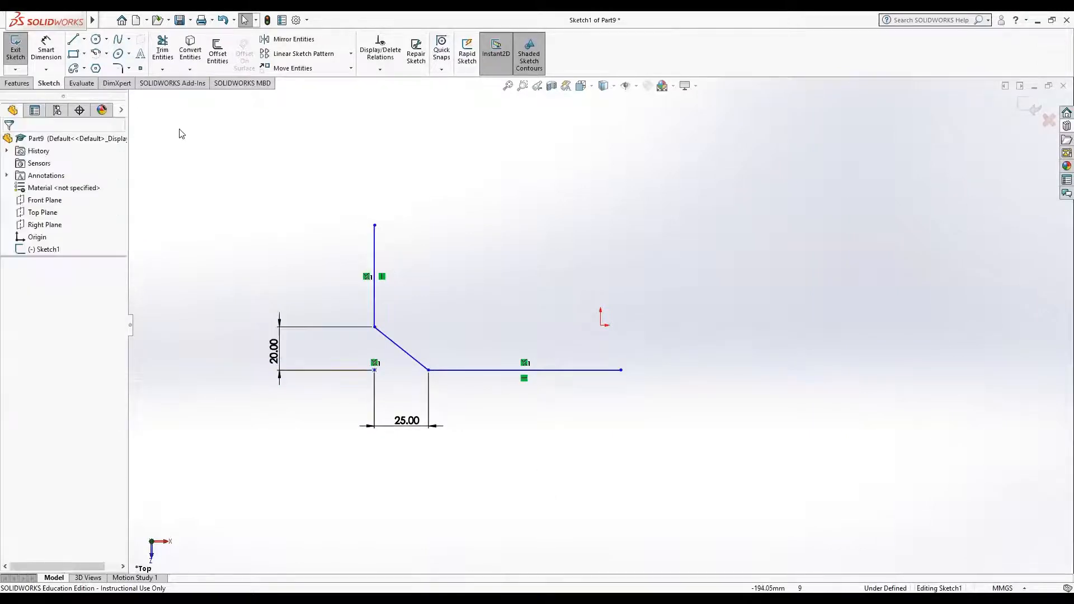
Step: Delete the chamfered lines and place two horizontally aligned sketch points about 97 mm apart, about 36 mm above the origin
mouse_move(179, 129)
left_mouse_down()
mouse_move(688, 496)
mouse_move(866, 489)
left_mouse_up()
key("Delete")
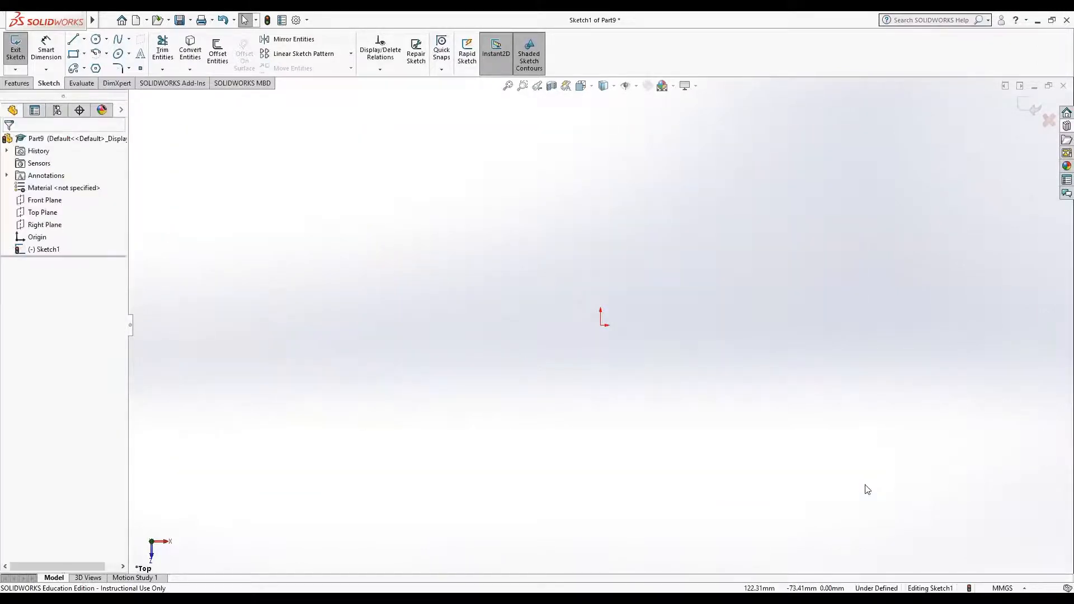
left_click(141, 69)
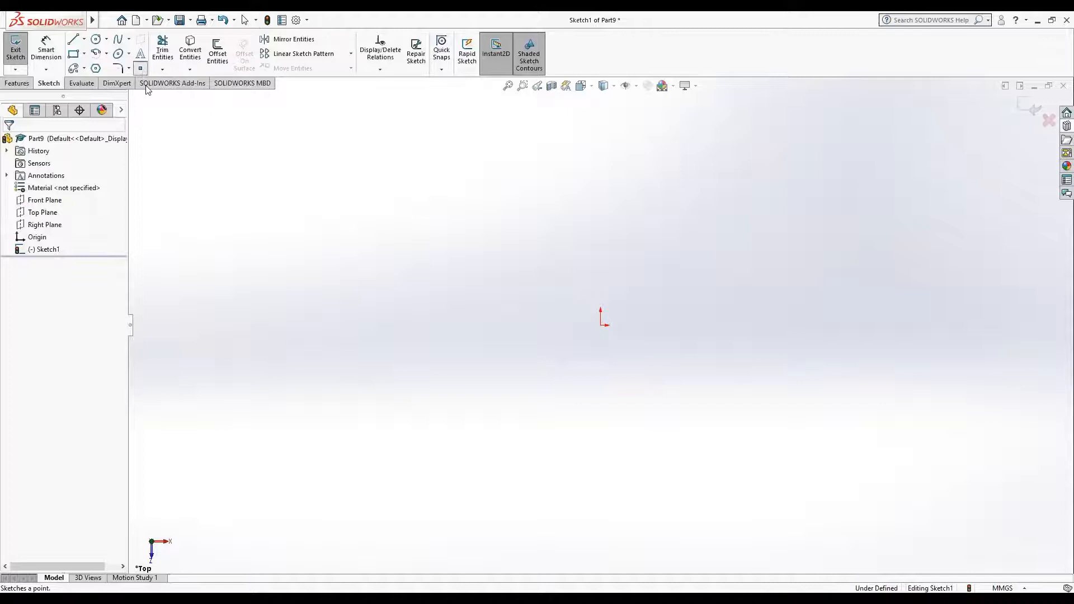
left_click(224, 246)
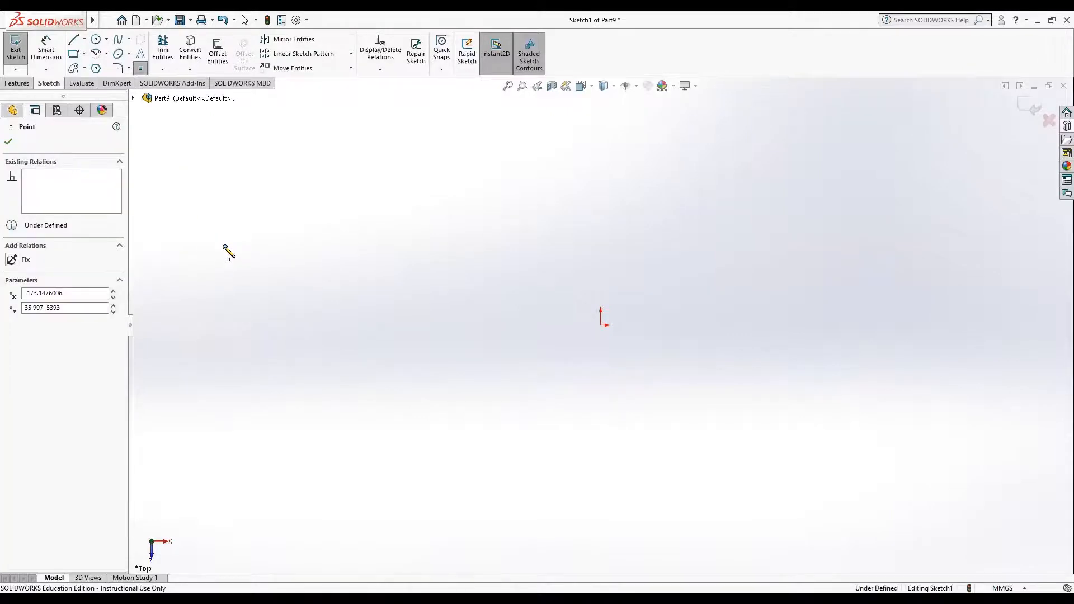
left_click(436, 247)
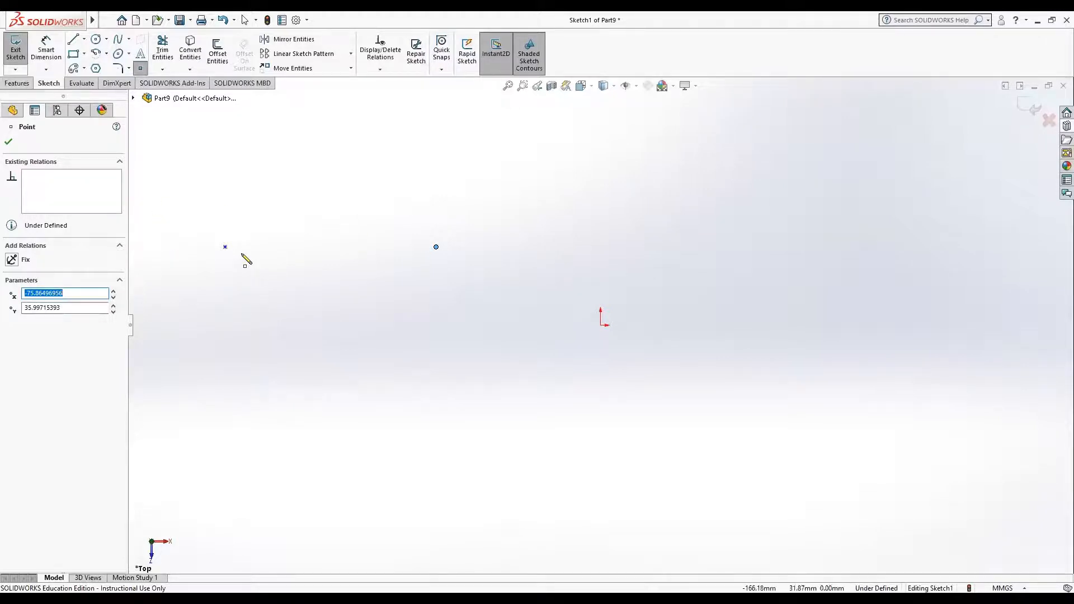
Step: Place a third sketch point horizontally aligned about 100 mm beyond the second, and delete all three points
left_click(652, 247)
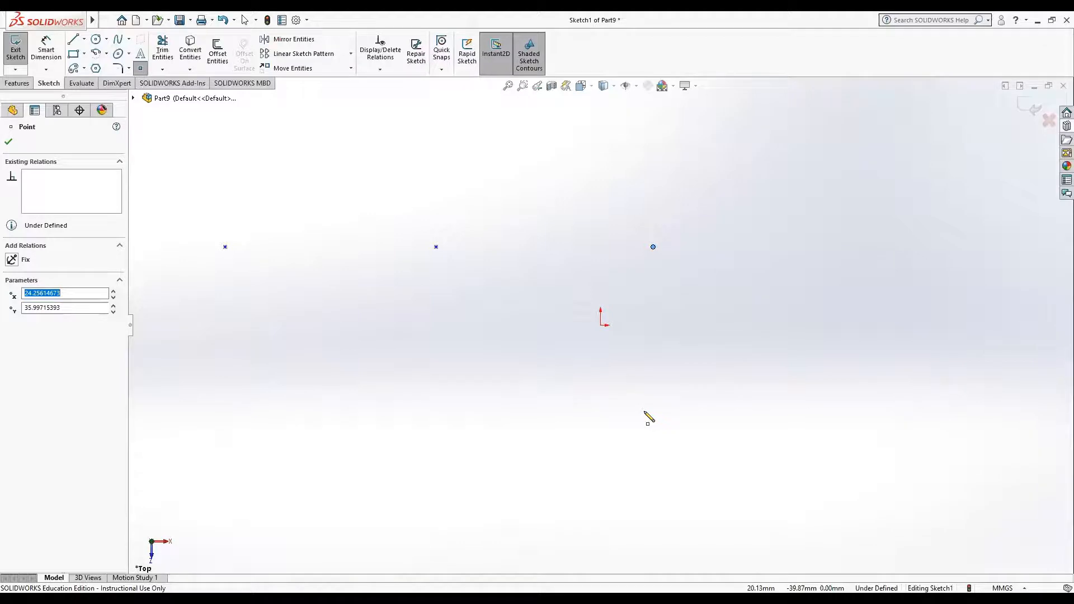
key("Escape")
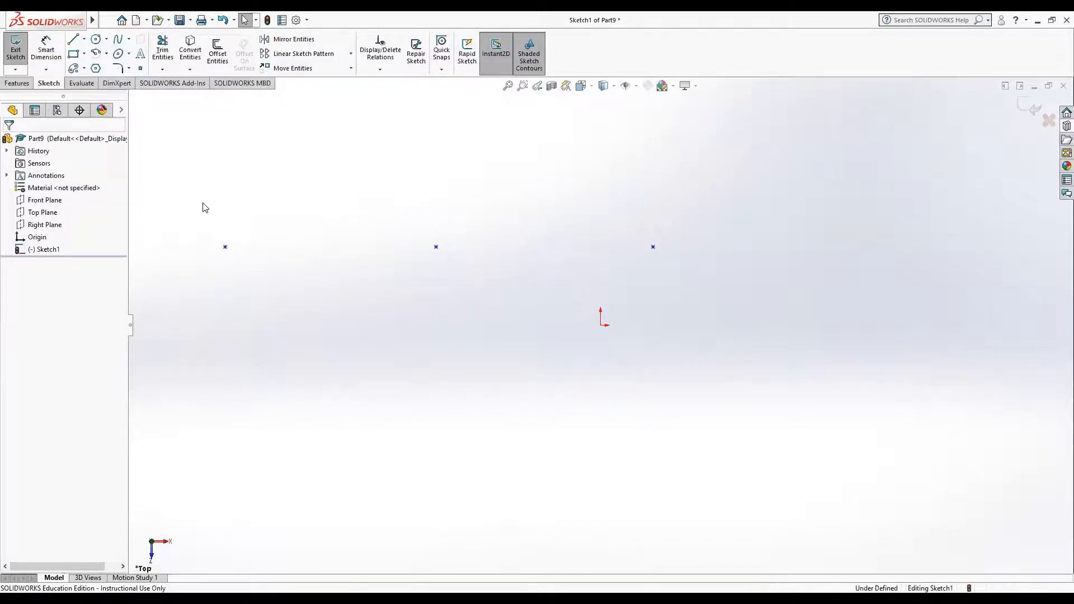
left_click_drag(202, 193, 686, 311)
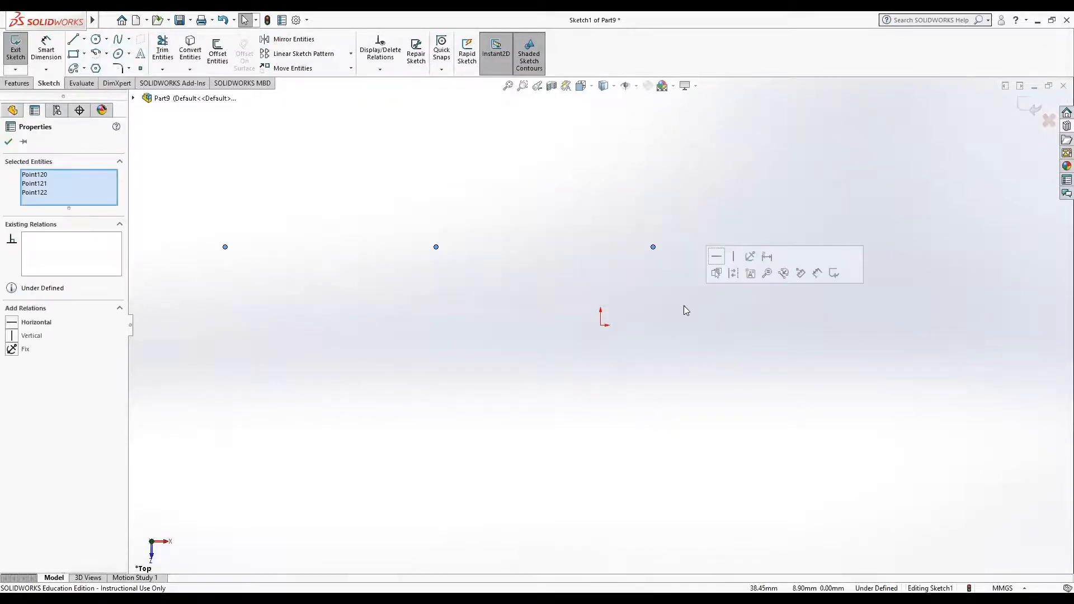
key("Delete")
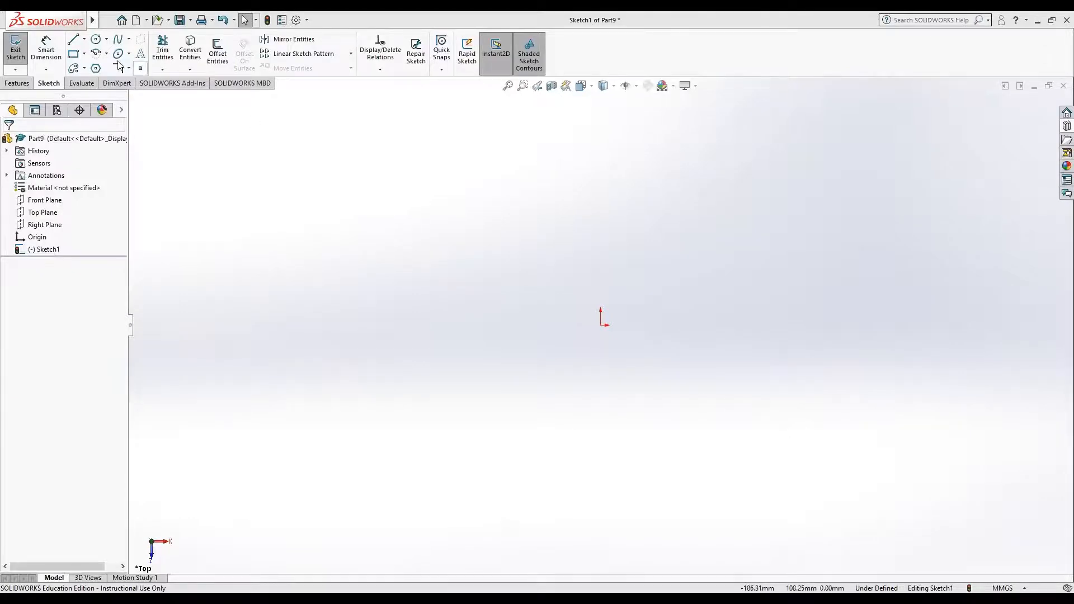
Step: Sketch two separate, aligned vertical lines of equal length, each about 92 mm long and about 46 mm apart
left_click(74, 40)
left_click(298, 164)
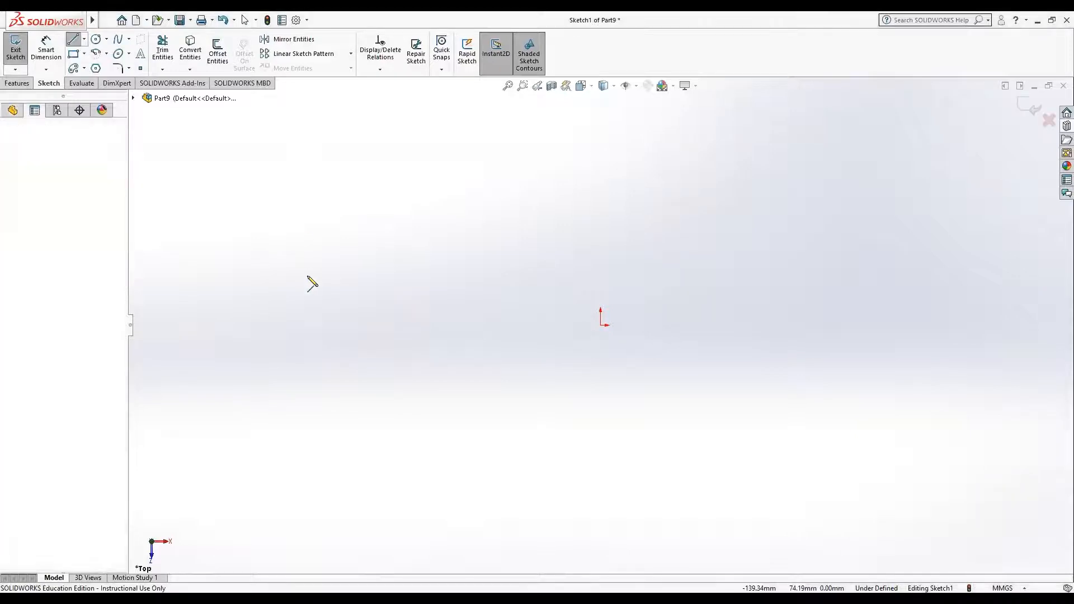
left_click(298, 364)
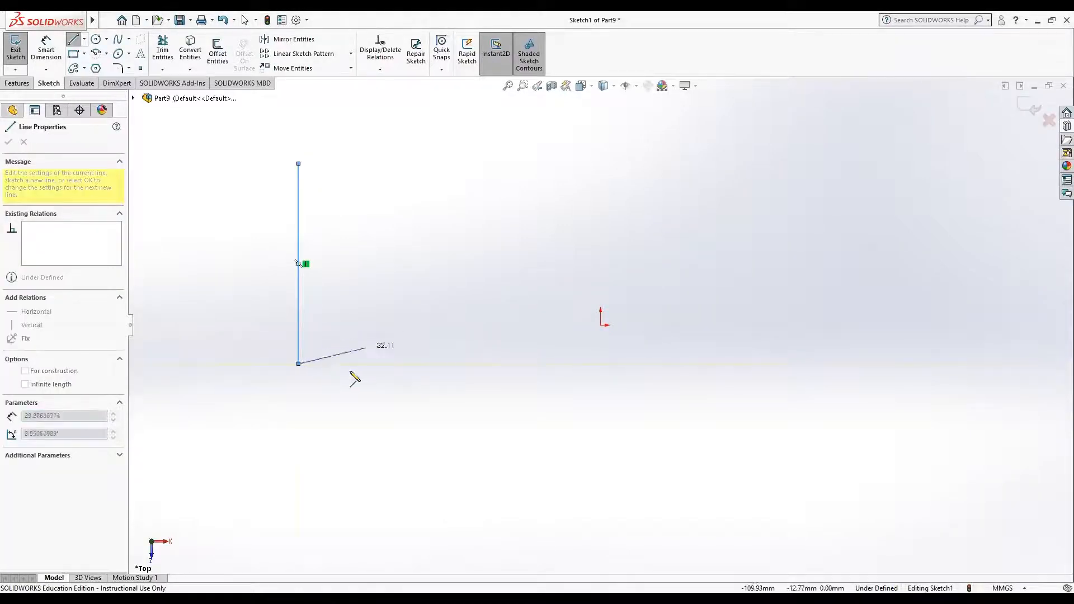
key("Escape")
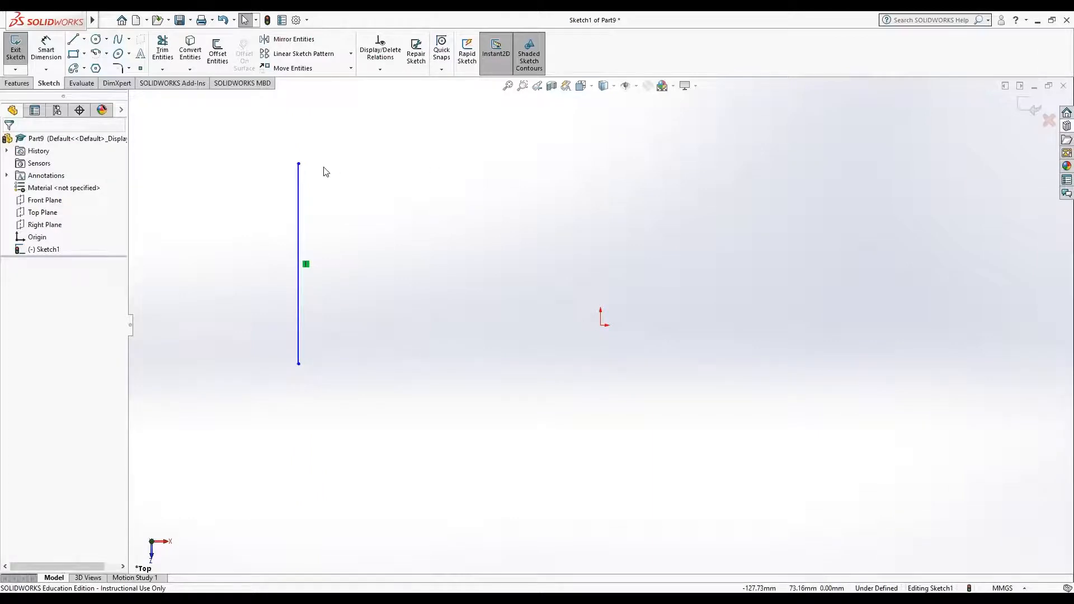
left_click(70, 36)
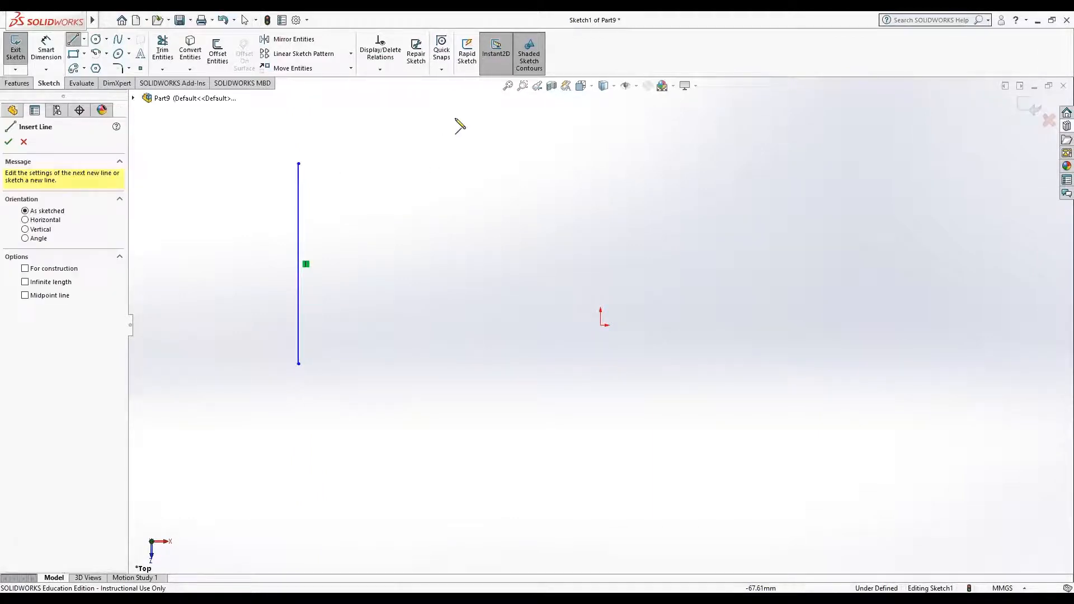
left_click(398, 164)
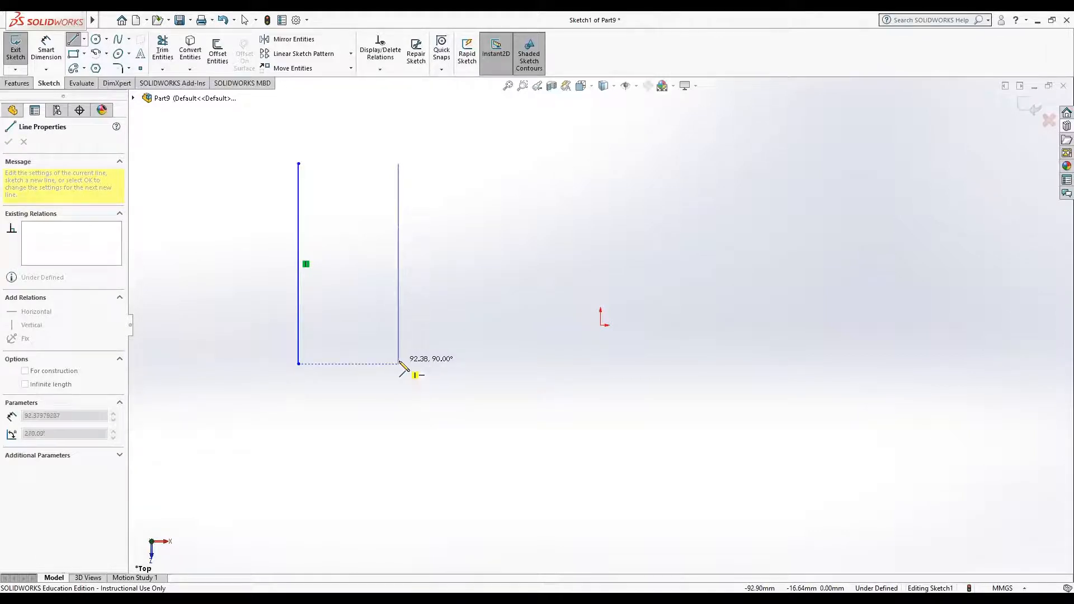
left_click(398, 364)
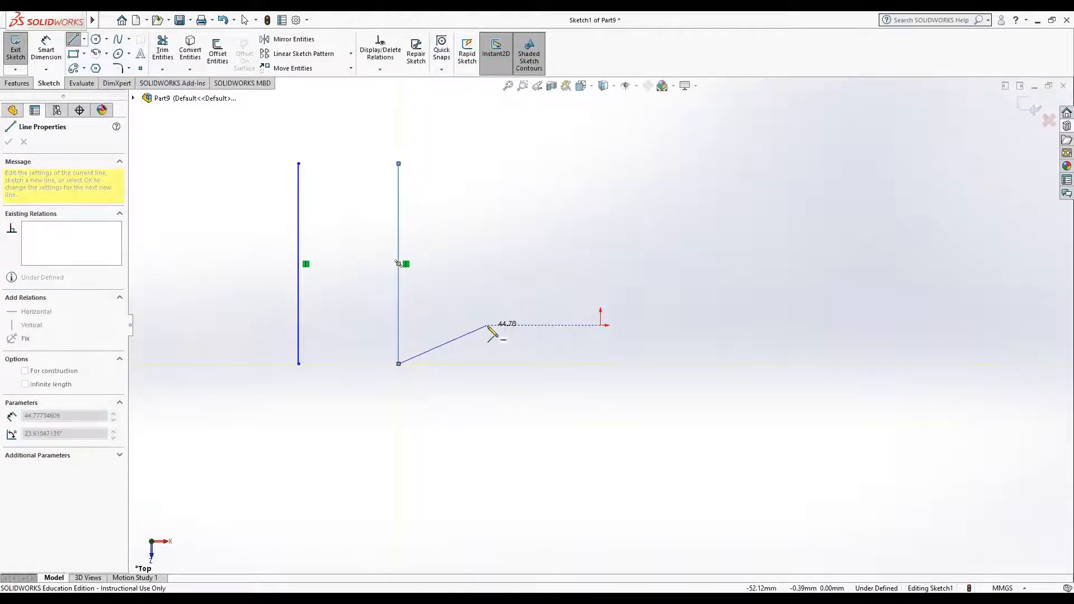
key("Escape")
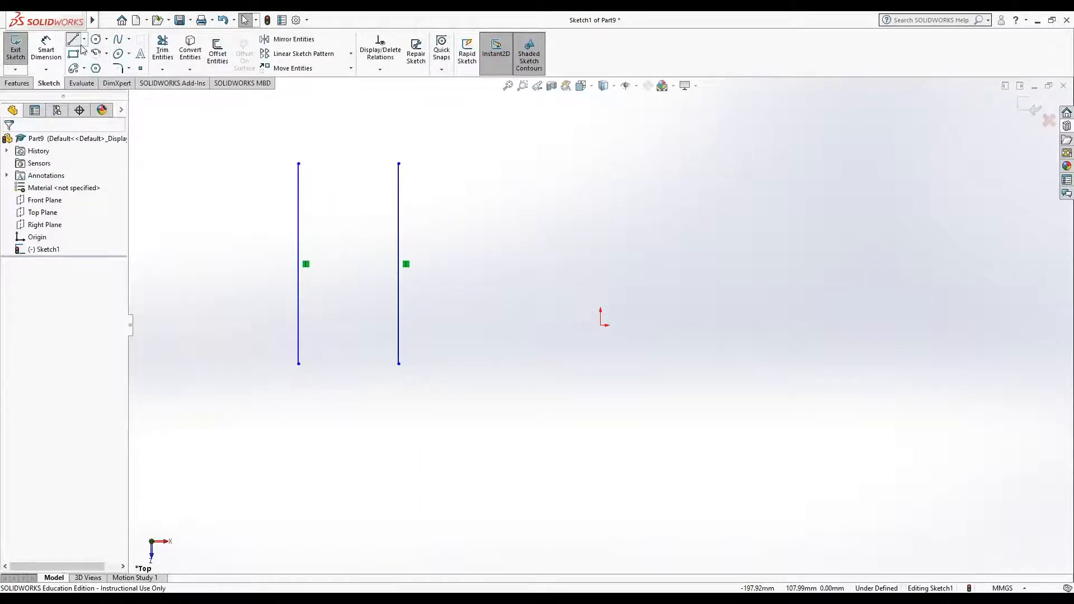
Step: Sketch a short horizontal line about 16 mm long in the upper part of the gap between the two vertical lines
left_click(74, 40)
left_click(327, 208)
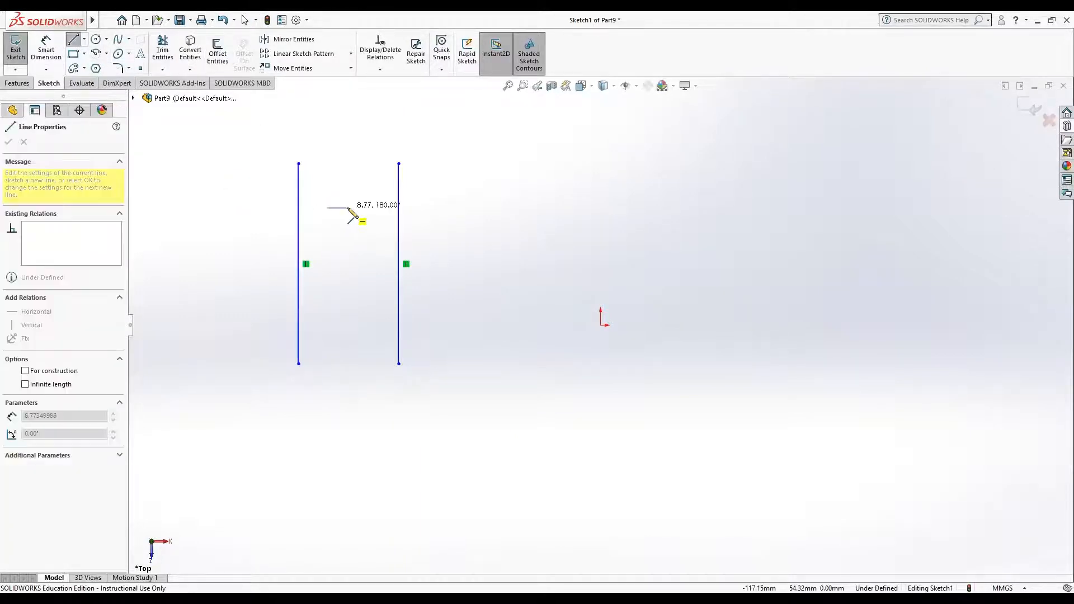
left_click(363, 208)
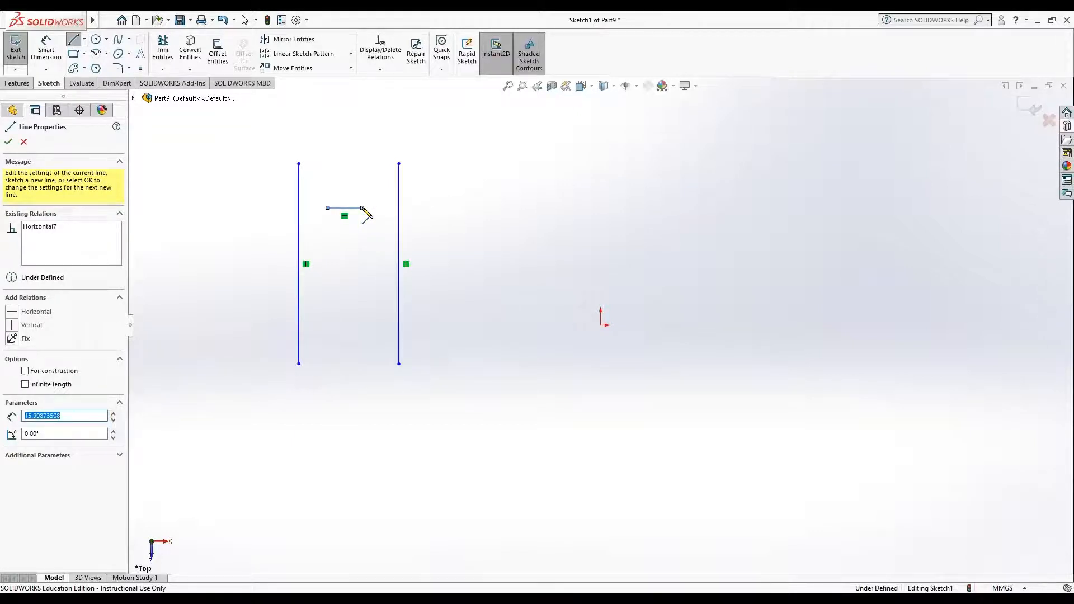
key("Escape")
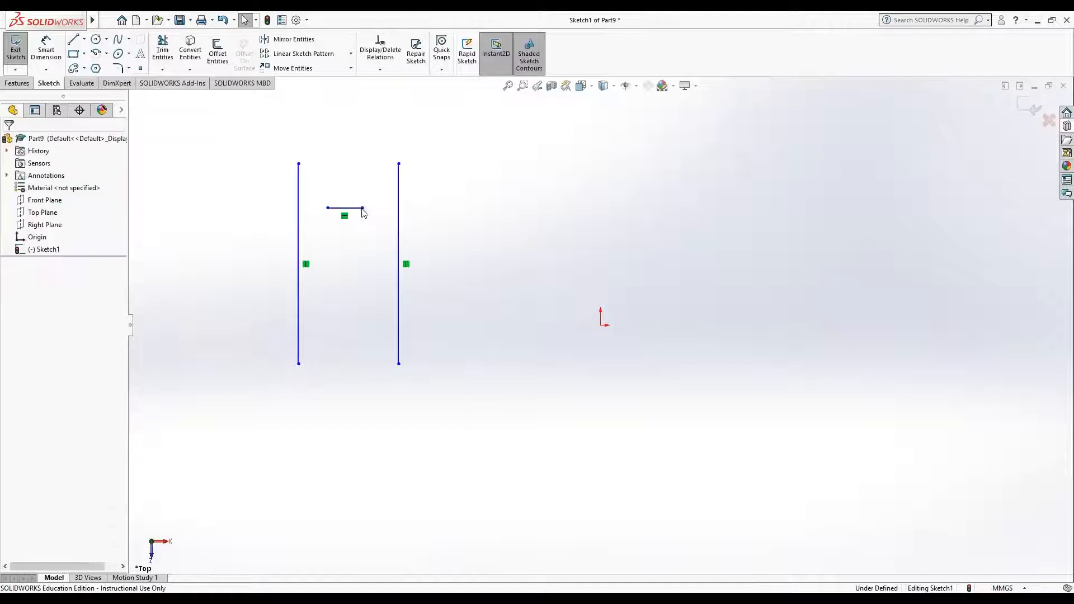
Step: Extend the short horizontal line to the right and left vertical lines, and undo both extensions
left_click(163, 70)
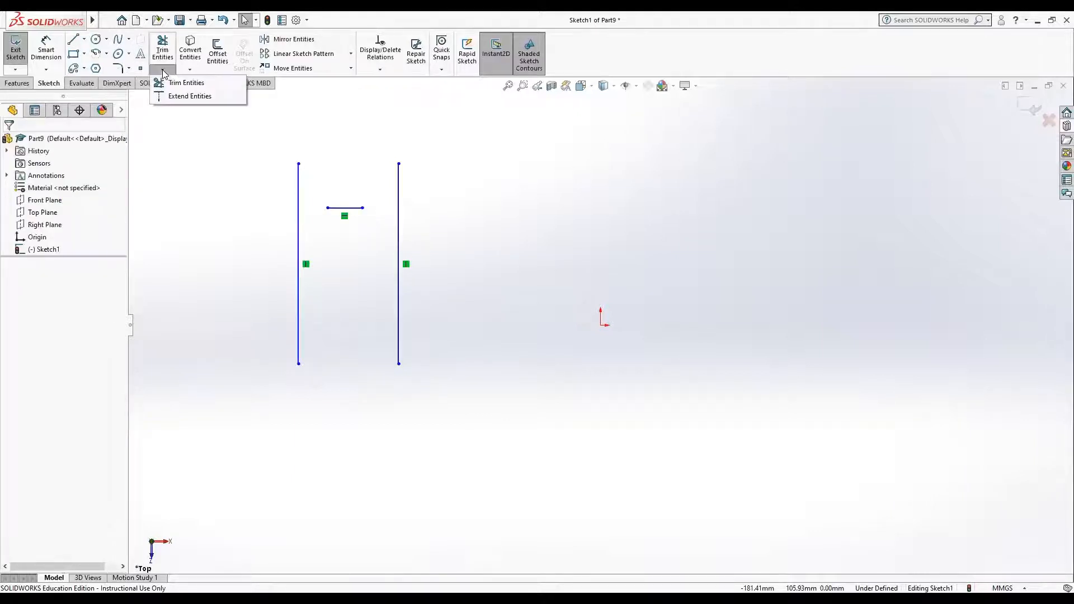
left_click(179, 82)
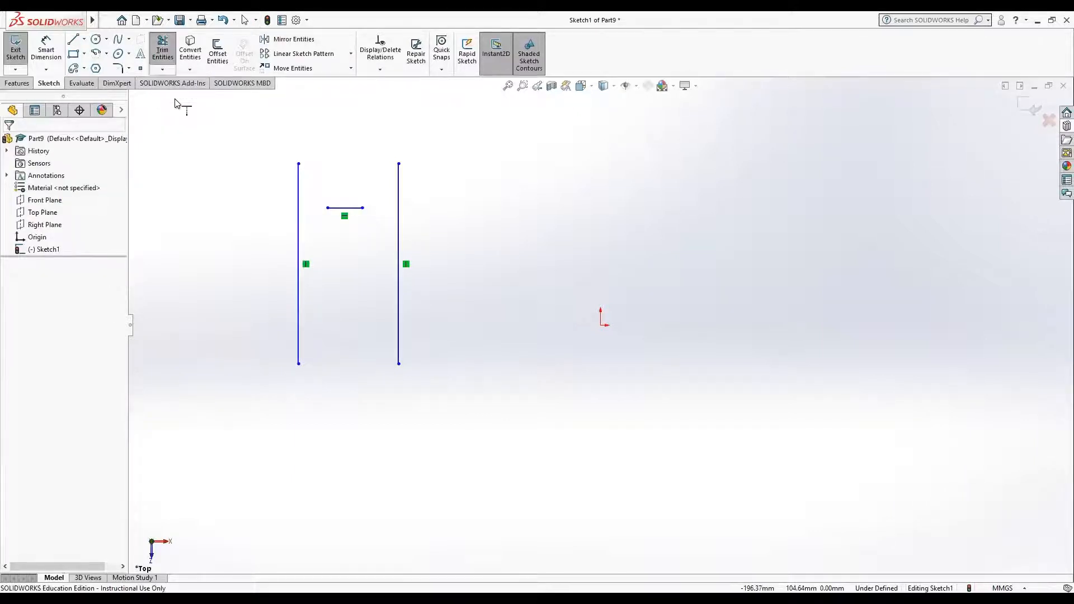
left_click(357, 208)
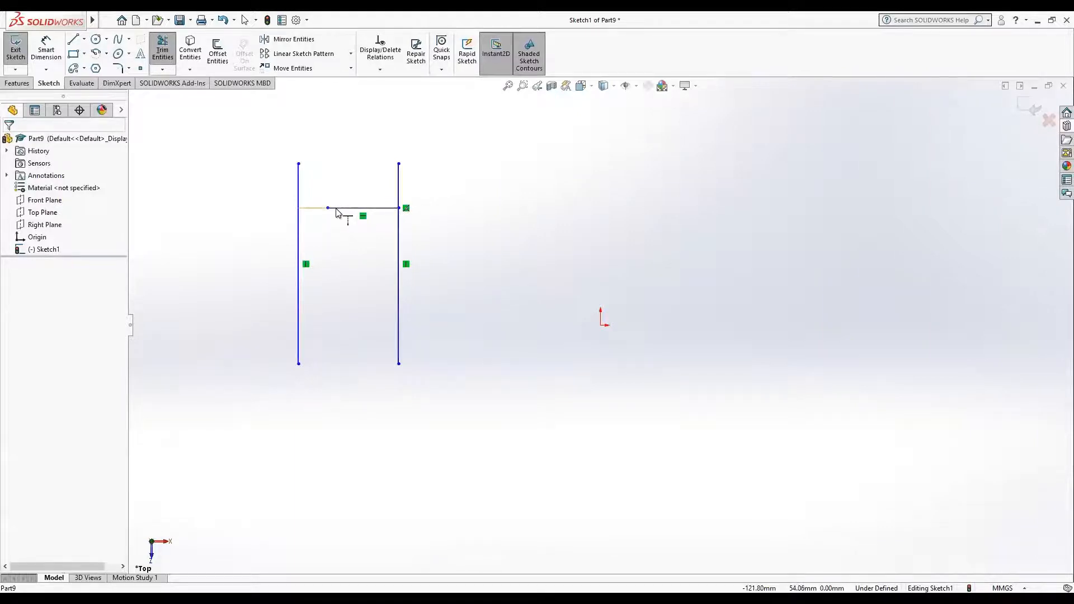
left_click(336, 209)
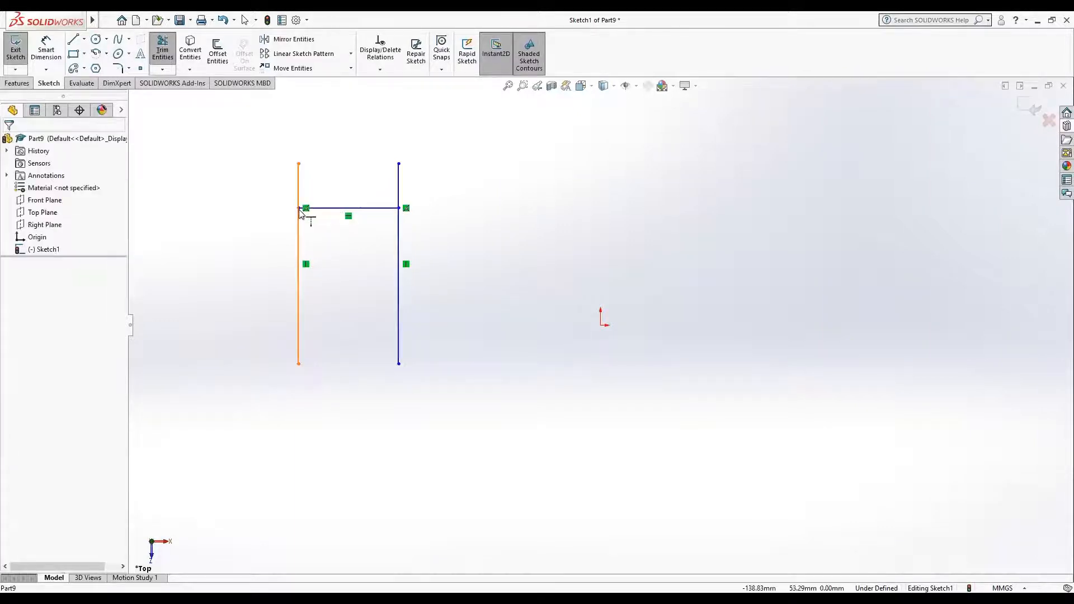
left_click(224, 21)
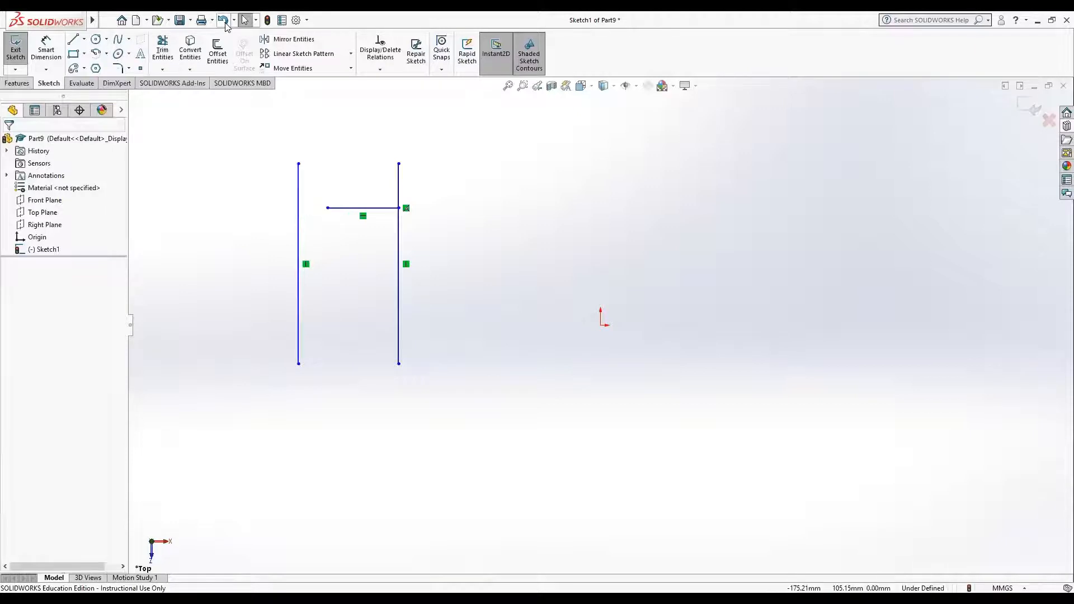
left_click(224, 22)
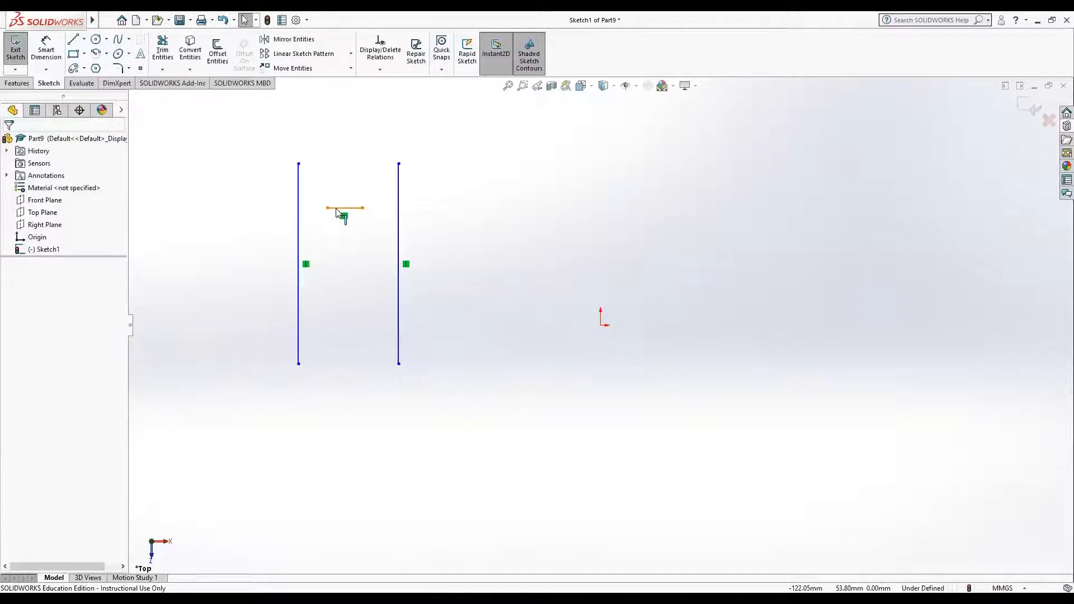
Step: Extend the short line to the left vertical first and the right one second, and undo back through the short line's creation
left_click(162, 70)
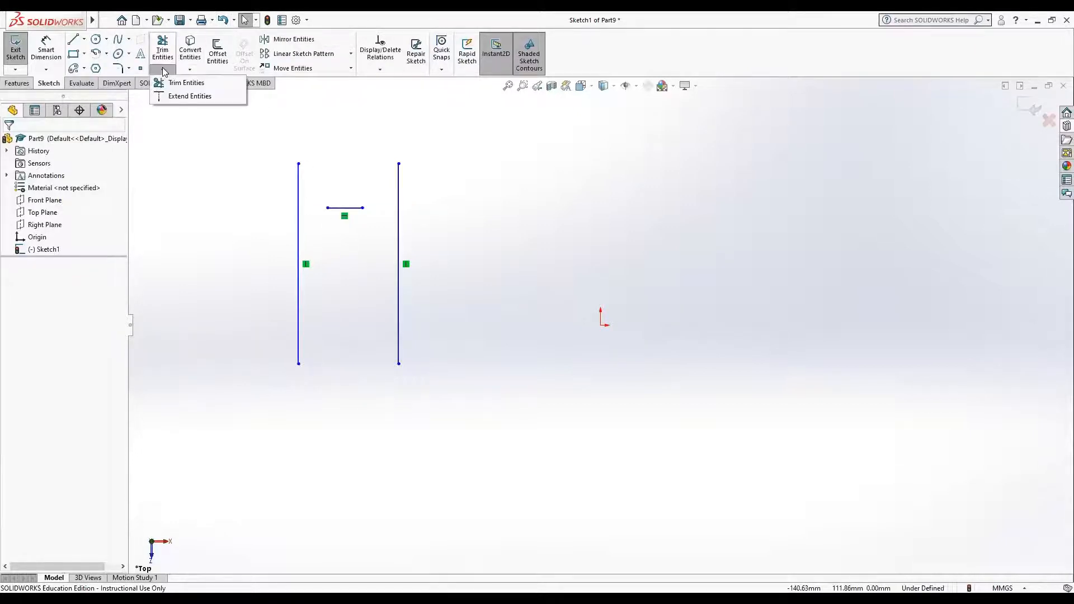
left_click(170, 96)
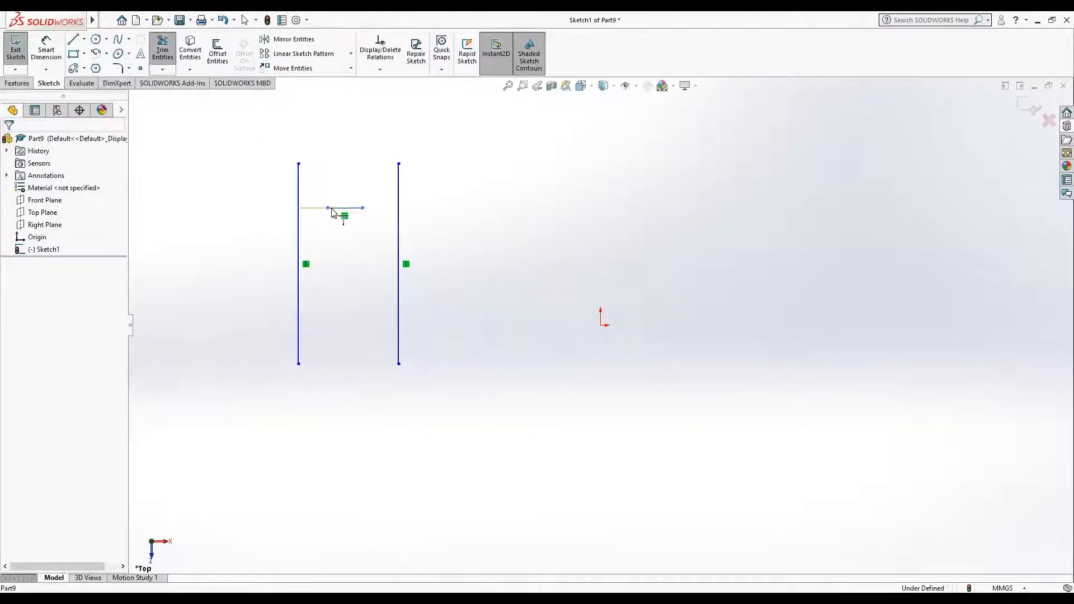
left_click(316, 209)
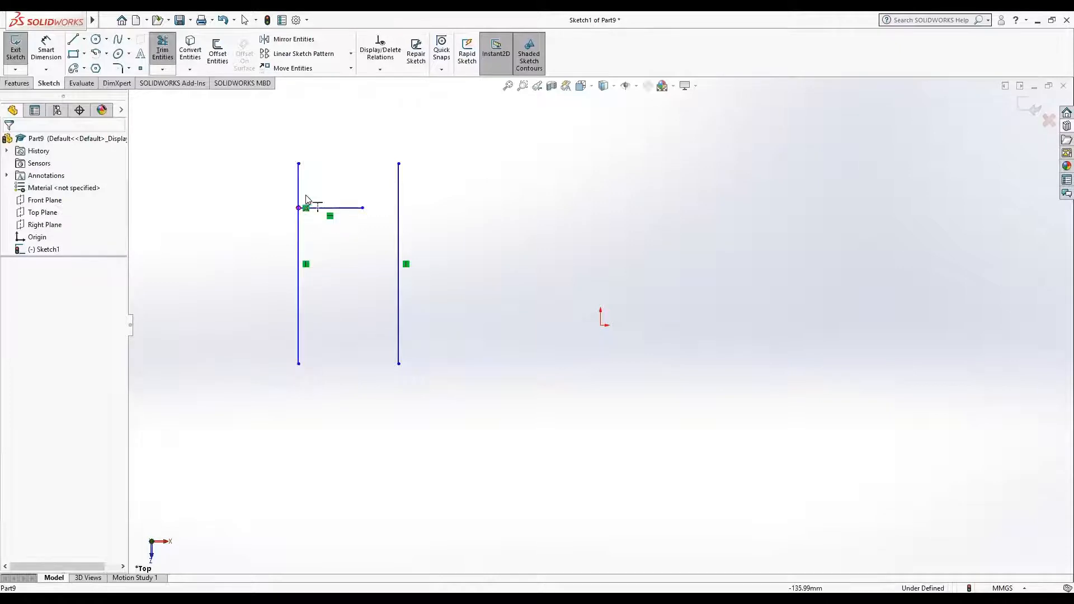
left_click(335, 209)
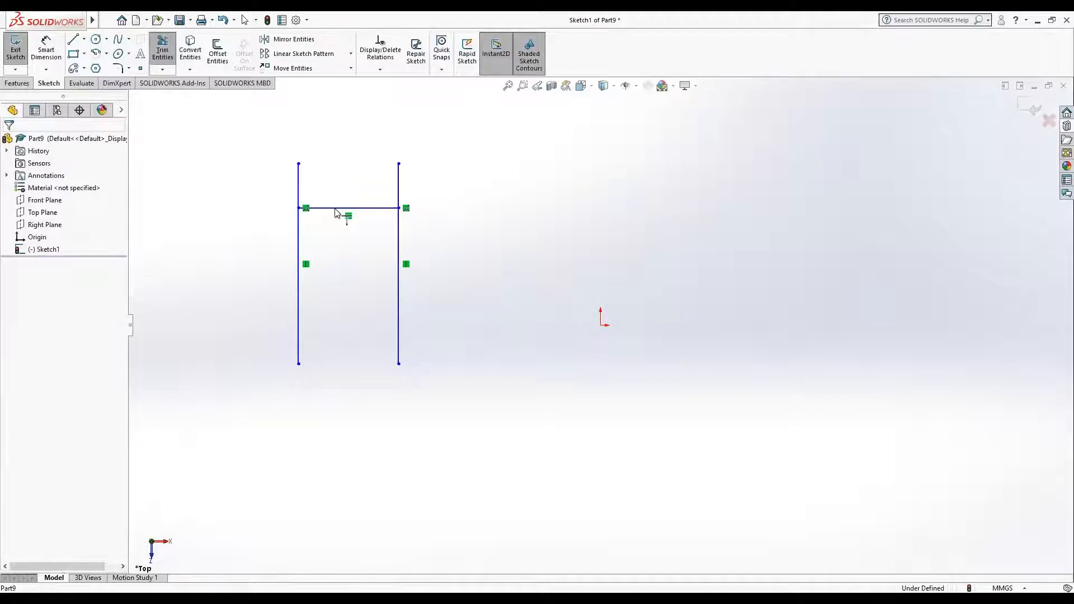
left_click(223, 20)
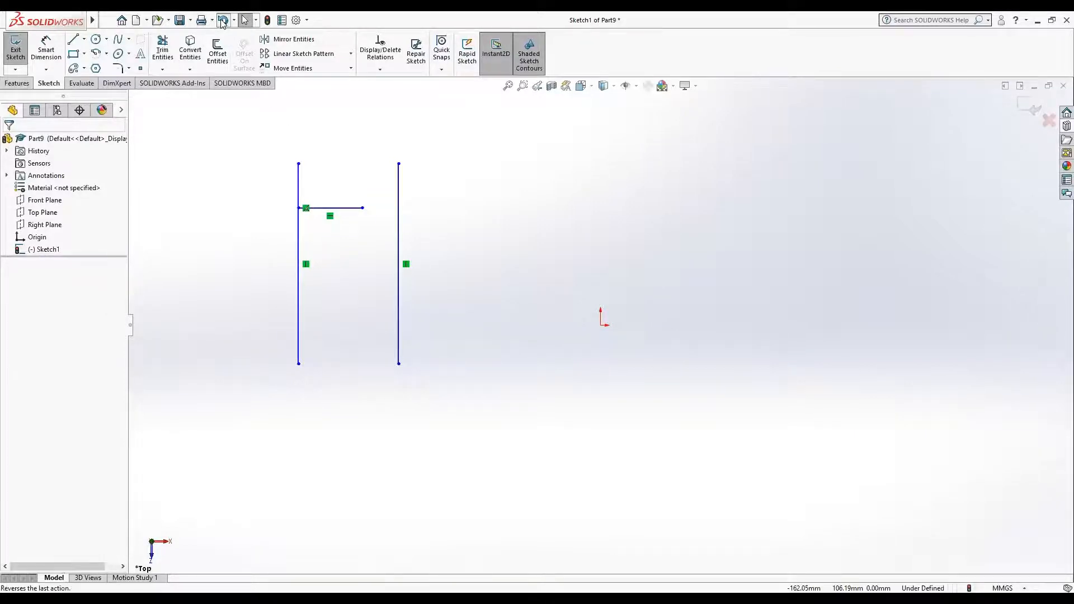
left_click(222, 20)
left_click(222, 20)
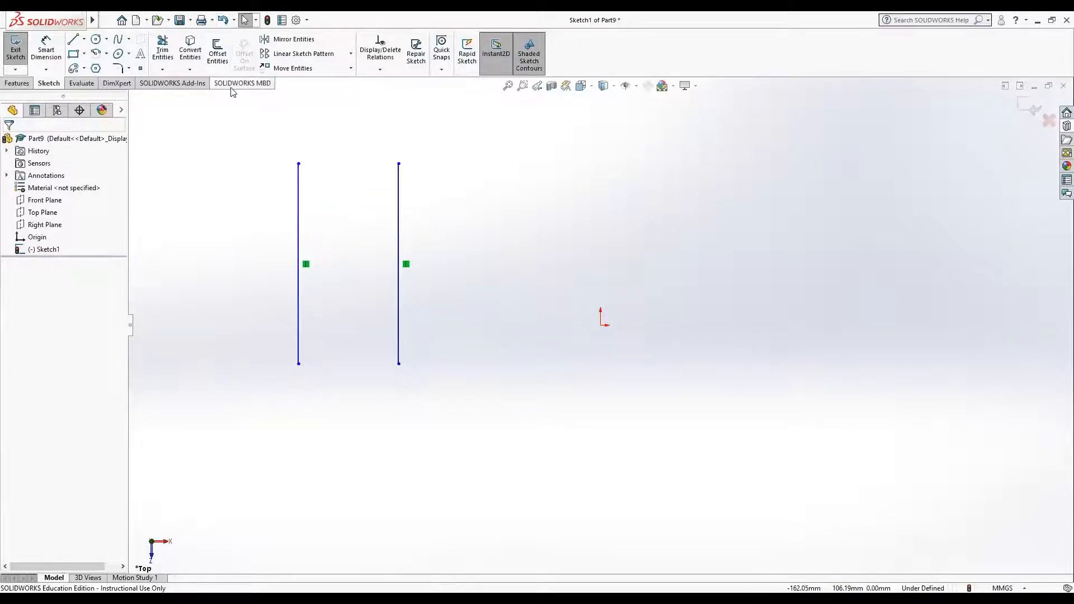
Step: Set up a bi-directional 10 mm offset of the right vertical line with capped ends, trying line caps and returning to arcs
left_click(223, 56)
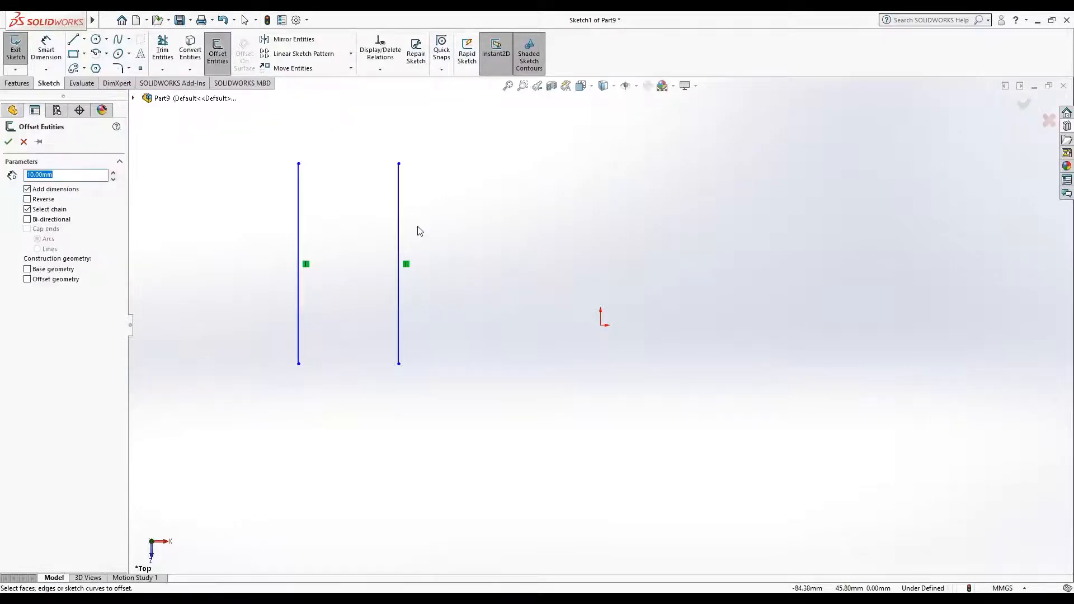
left_click(397, 228)
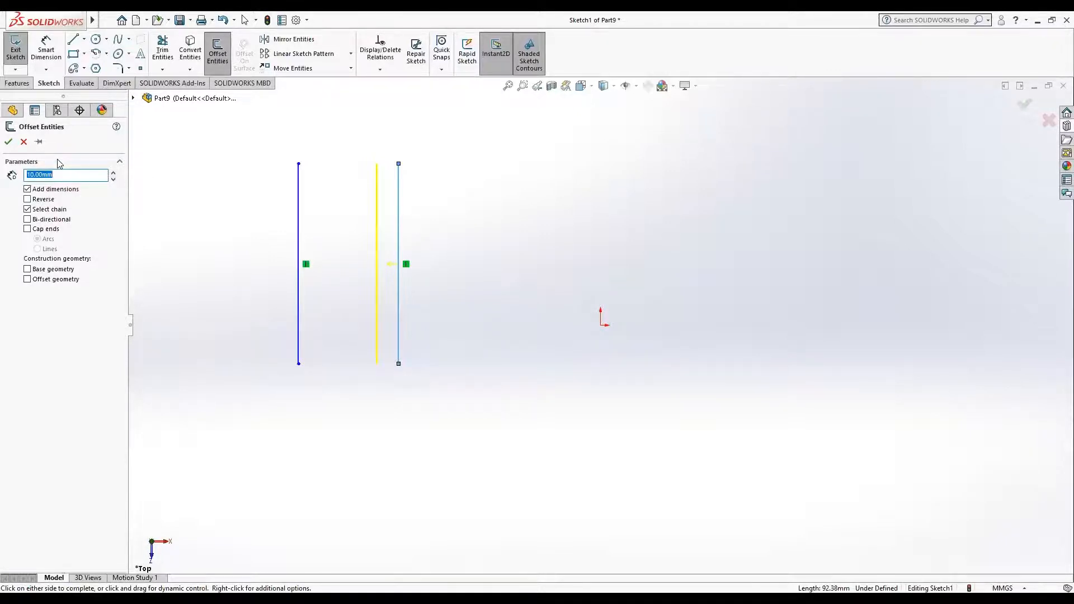
left_click(26, 219)
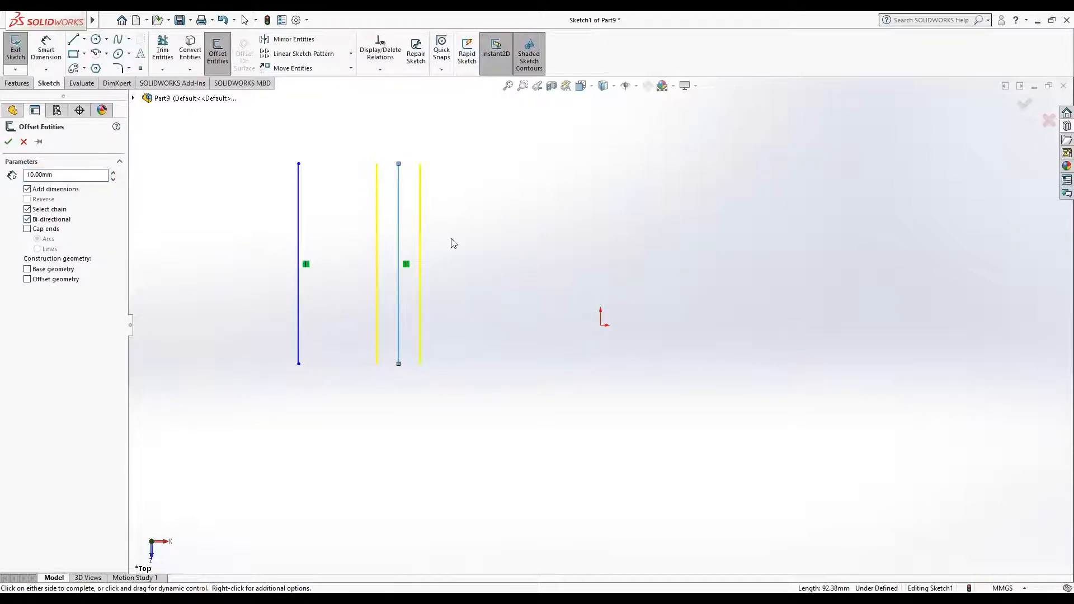
left_click(28, 229)
left_click(38, 249)
left_click(38, 239)
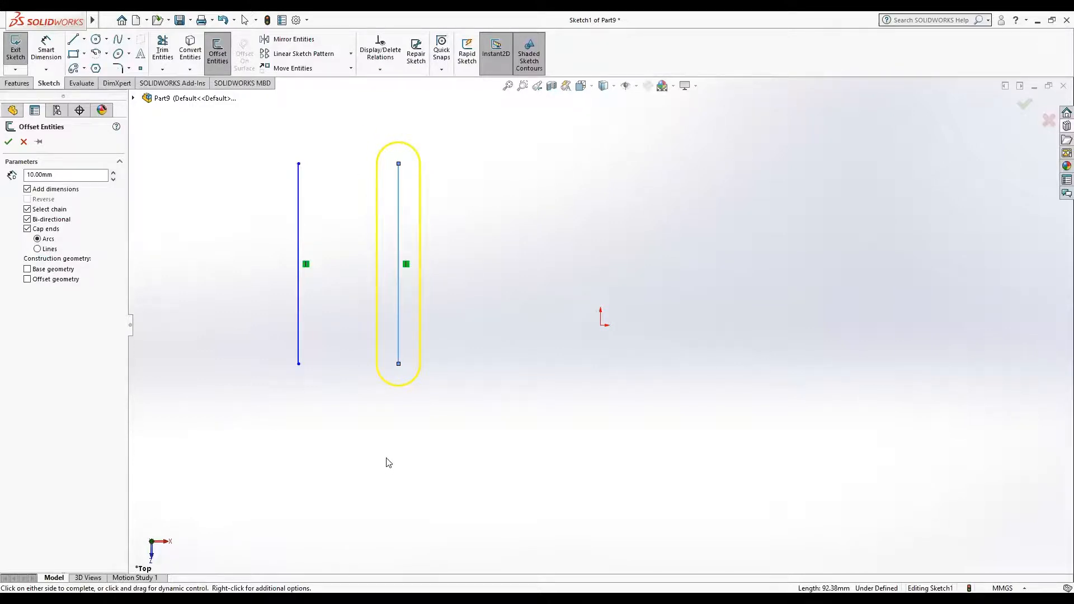
Step: Cancel the pending offset and delete both vertical lines from the sketch
left_click(299, 365)
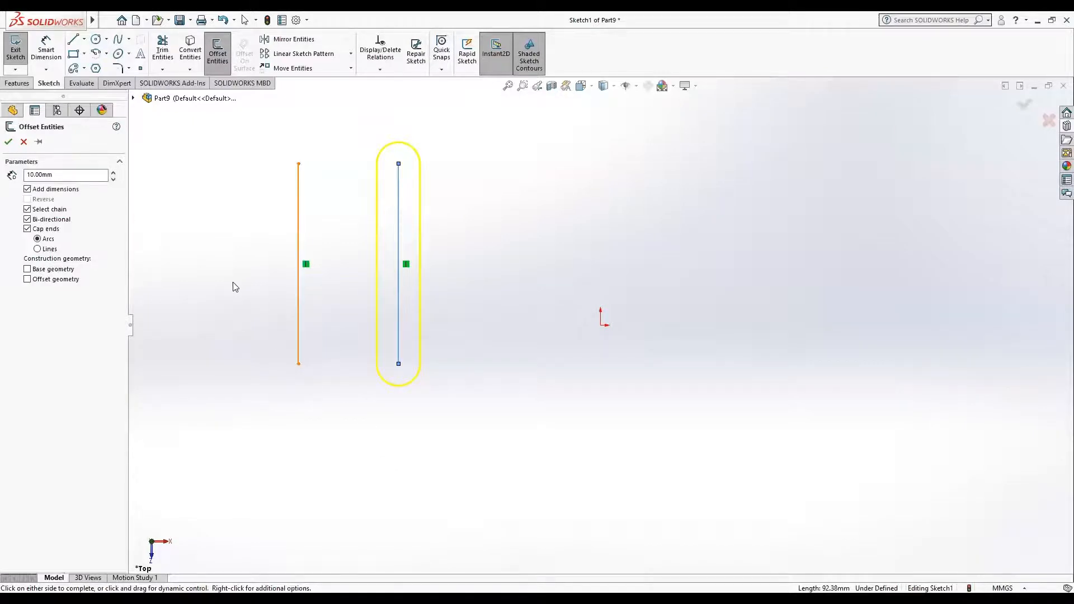
left_click(23, 142)
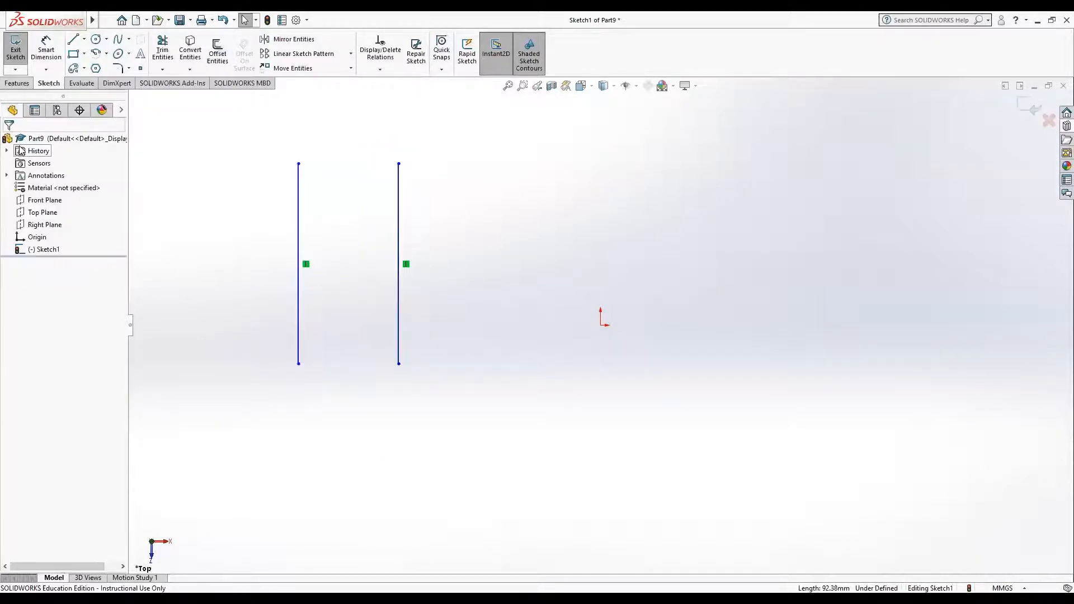
mouse_move(188, 134)
left_mouse_down()
mouse_move(419, 439)
mouse_move(475, 446)
left_mouse_up()
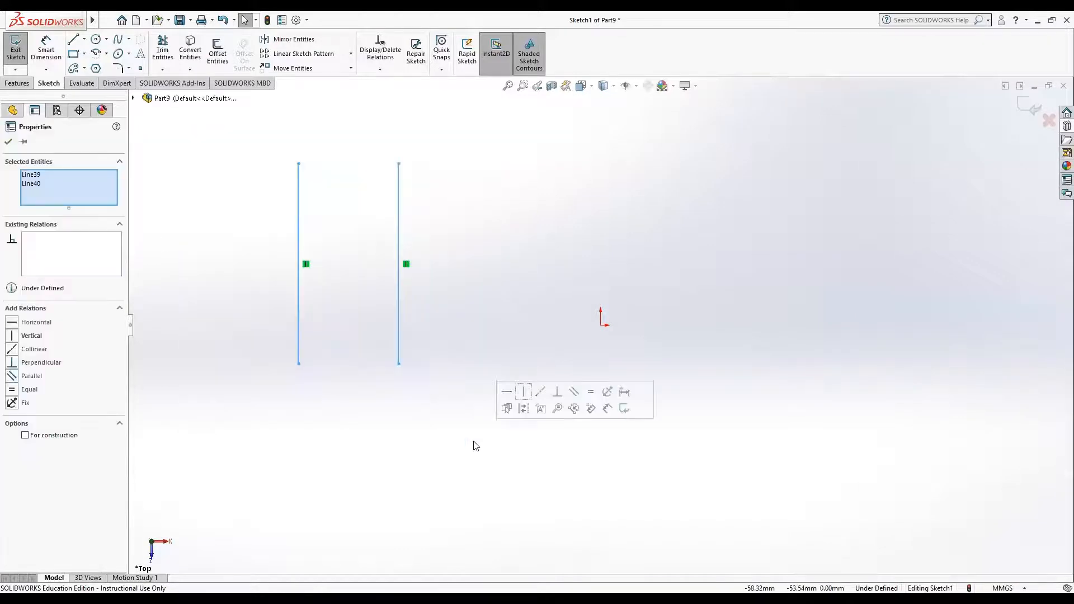
key("Delete")
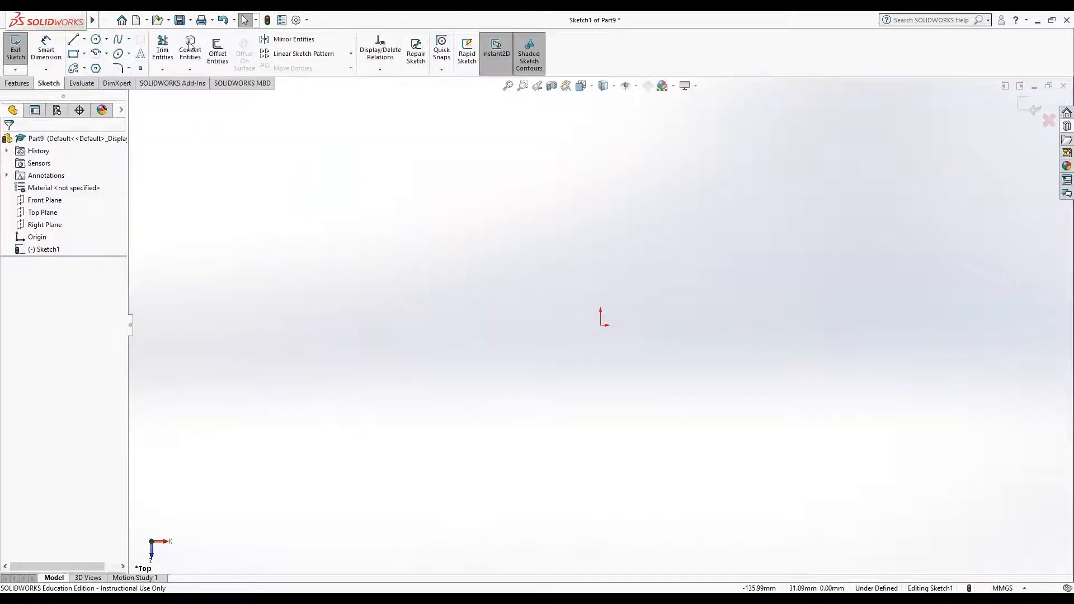
Step: Sketch a corner rectangle around the origin and dimension its bottom edge to 225 mm
left_click(73, 54)
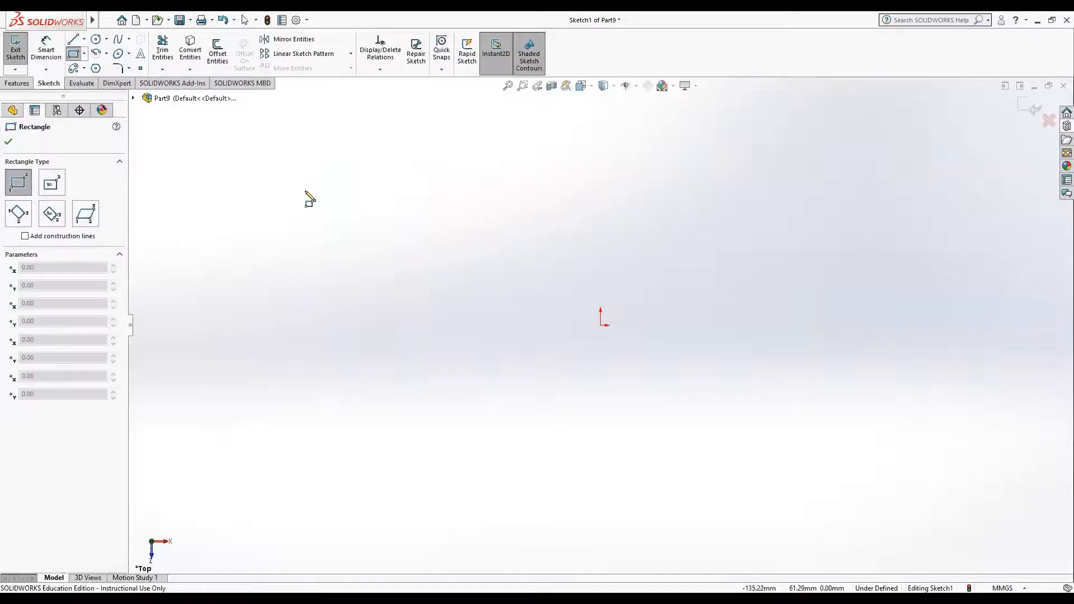
left_click_drag(305, 191, 781, 349)
left_click(46, 49)
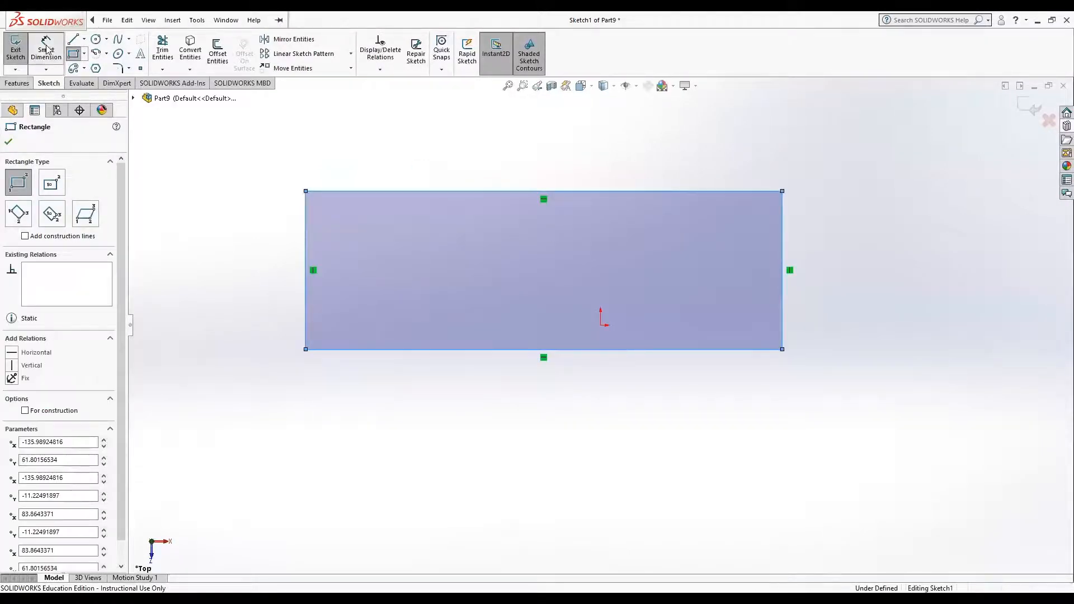
left_click(456, 349)
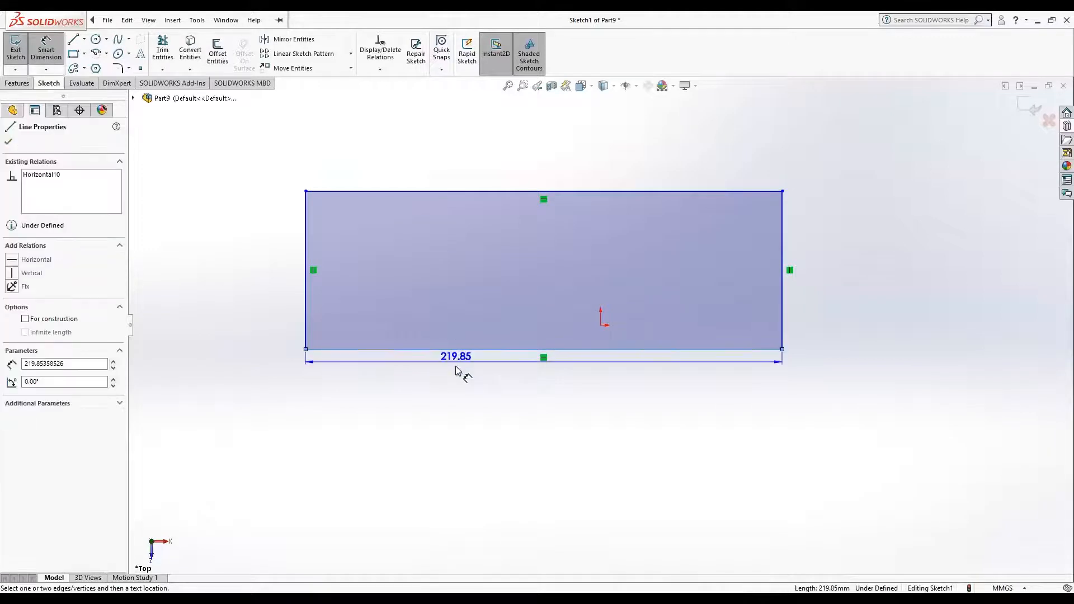
left_click(456, 385)
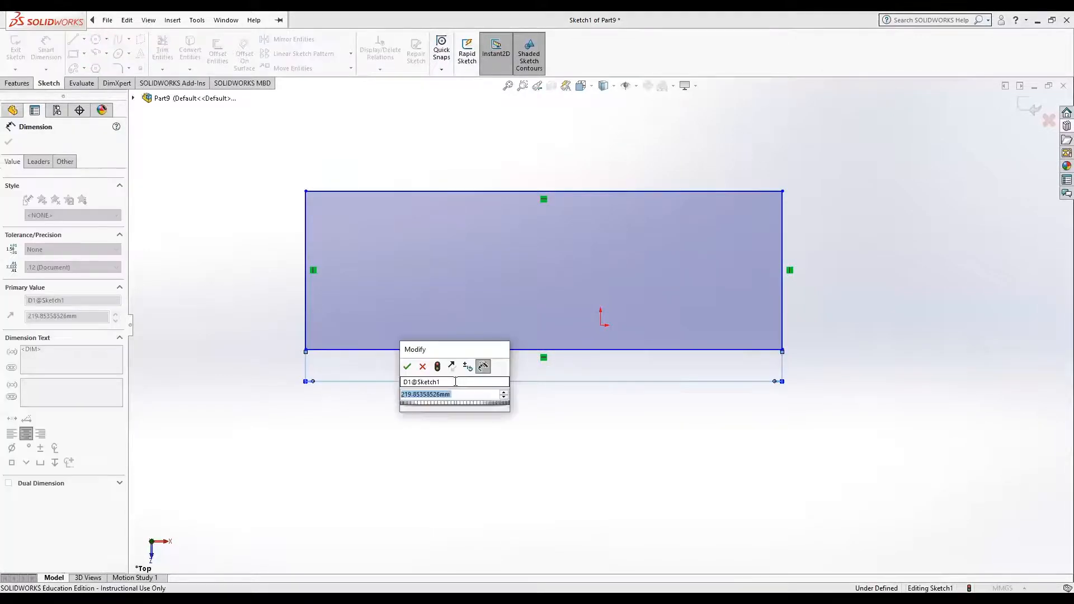
type("225")
key("Return")
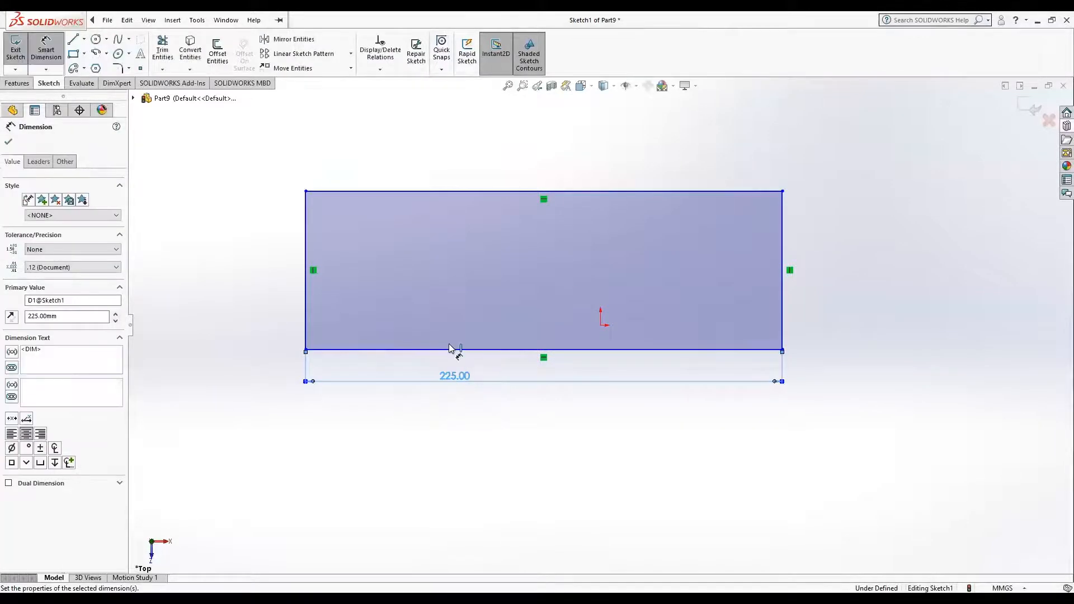
Step: Dimension the left edge of the rectangle to 75 mm
left_click(305, 237)
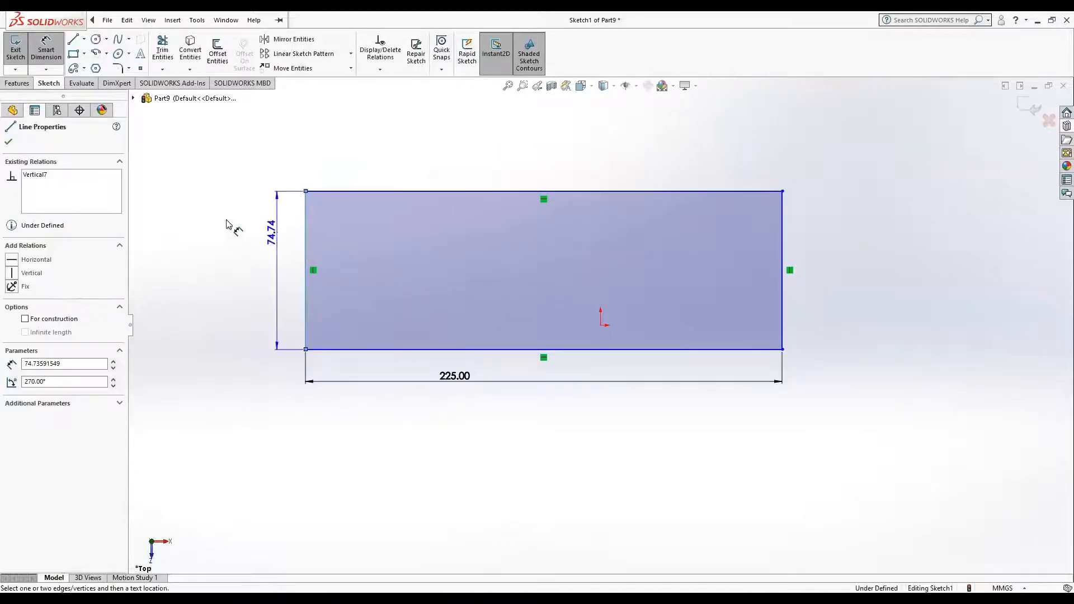
left_click(226, 224)
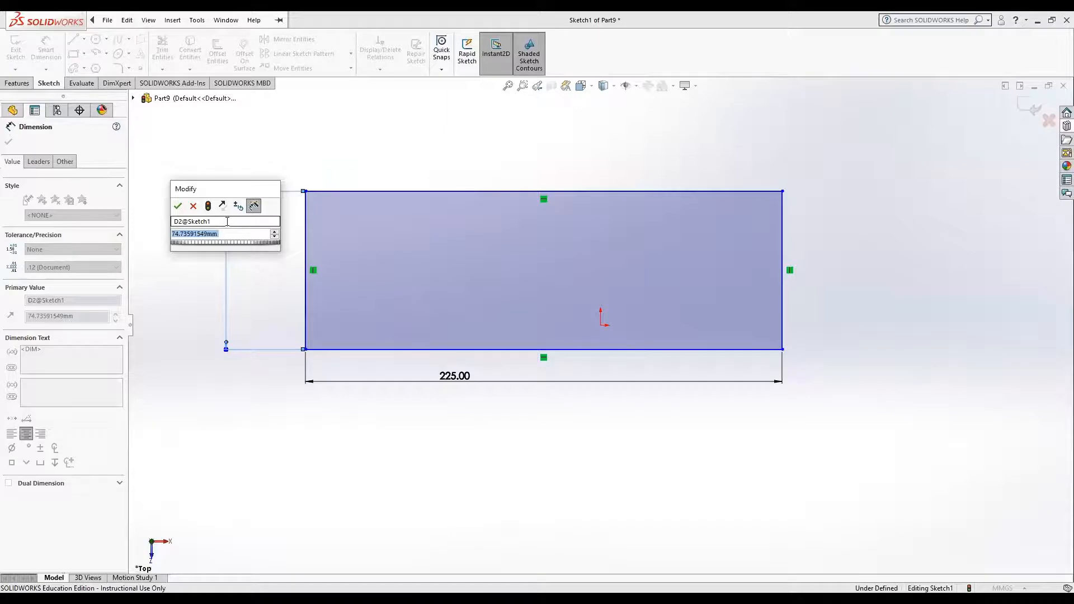
type("75")
key("Return")
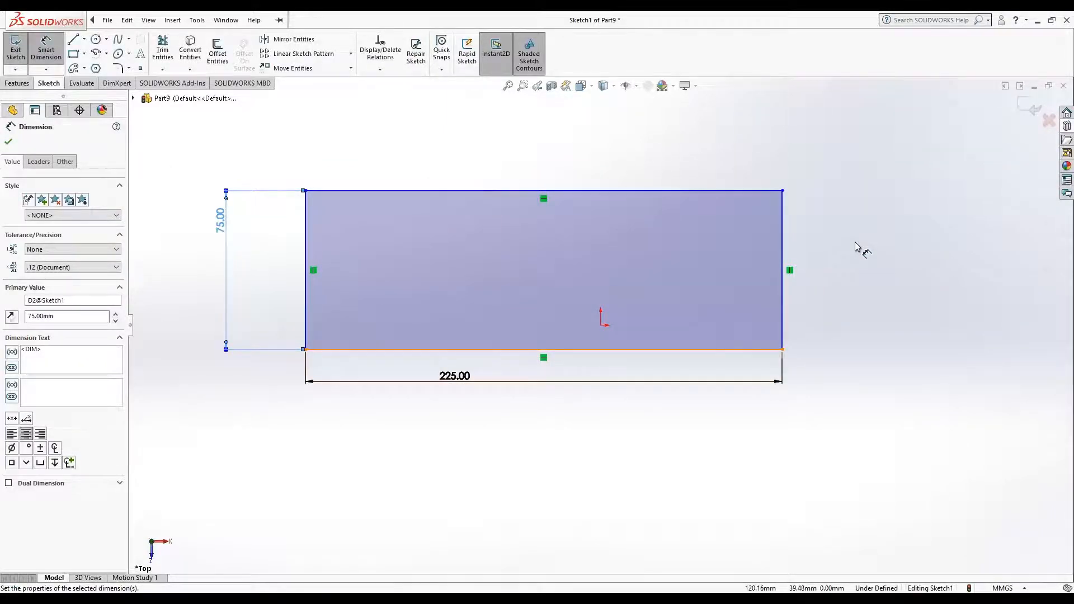
left_click(861, 211)
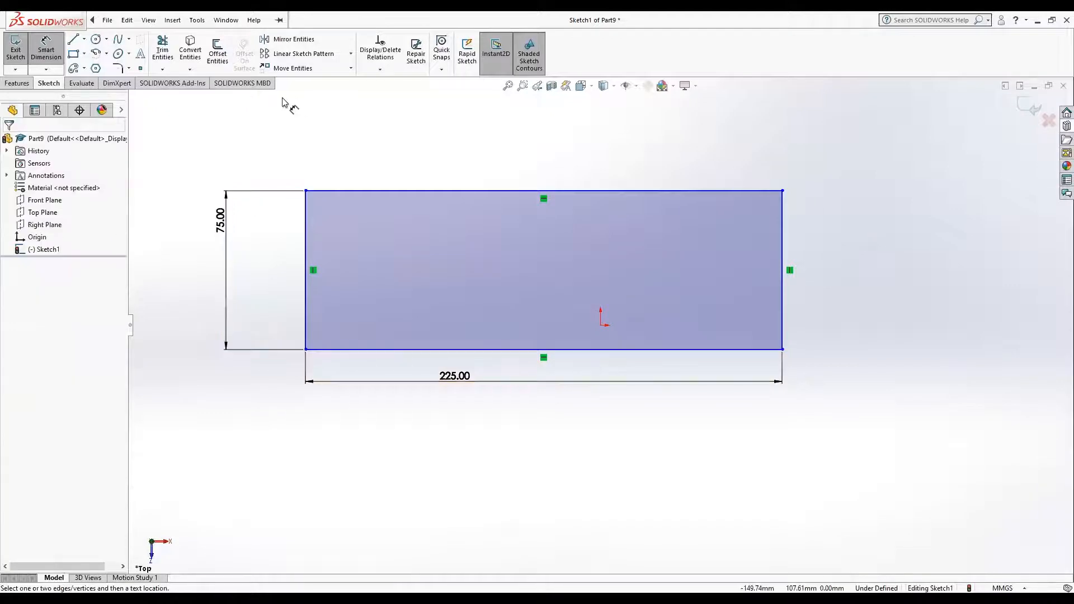
Step: Start a blind boss extrusion of the rectangle, adding a second direction and turning it off again
left_click(8, 84)
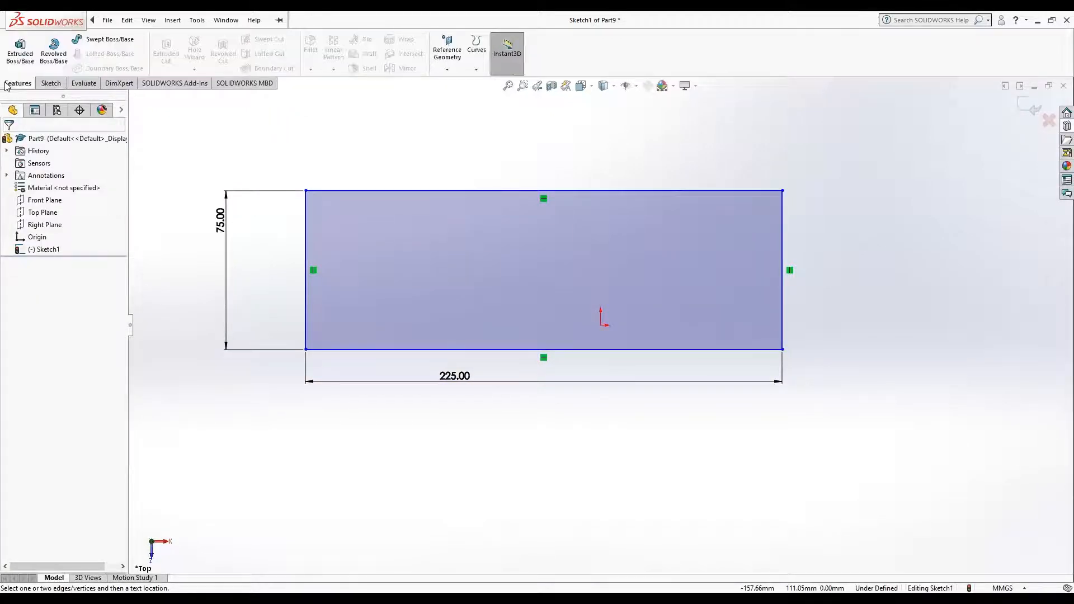
left_click(9, 47)
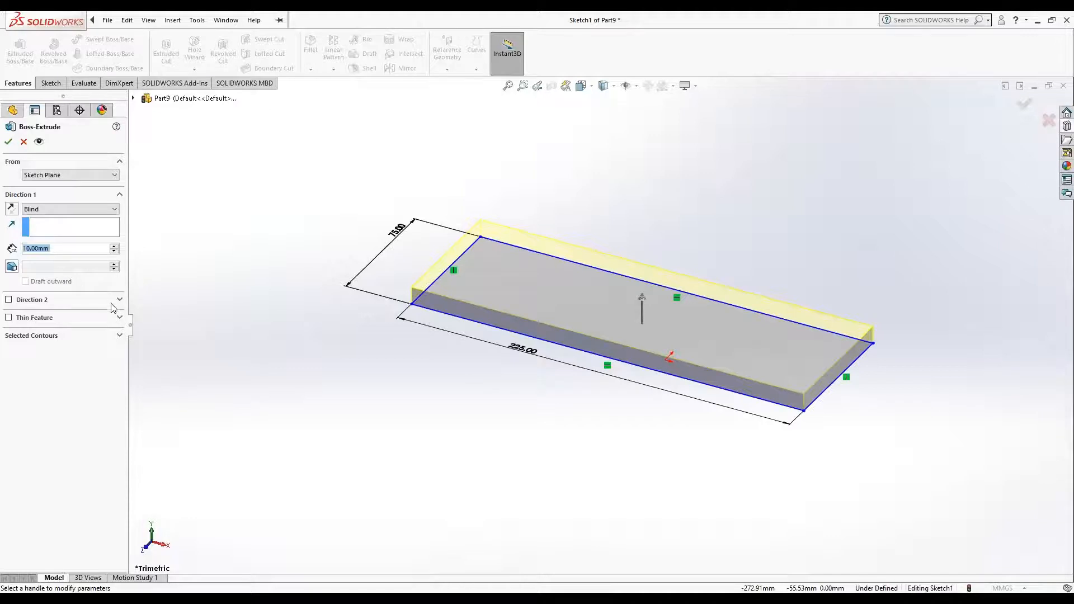
left_click(8, 300)
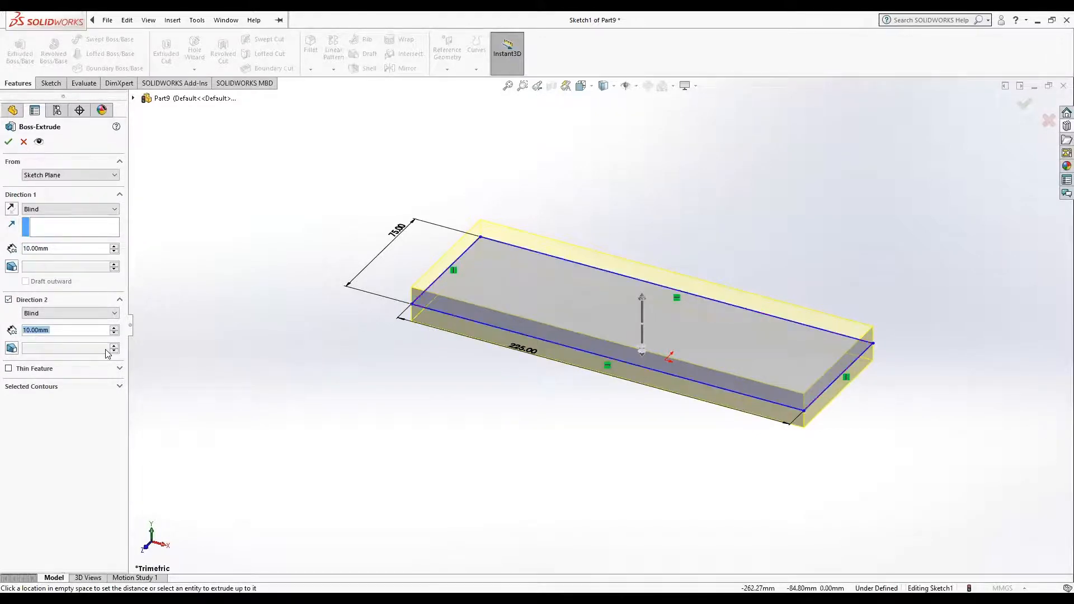
left_click(9, 300)
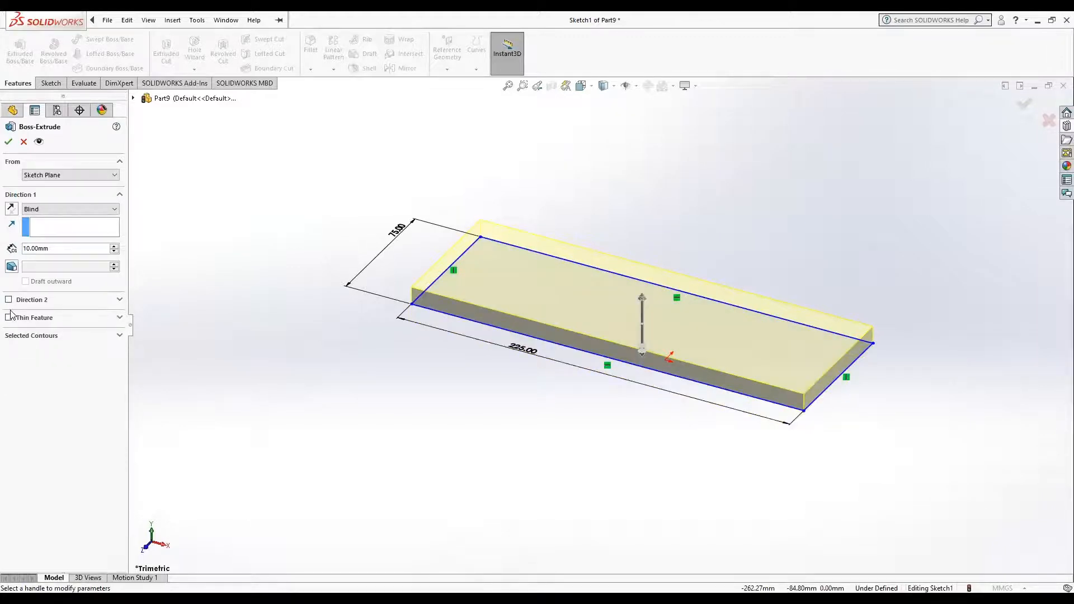
Step: Make the extrusion a thin feature and set its depth to 50 mm
left_click(8, 317)
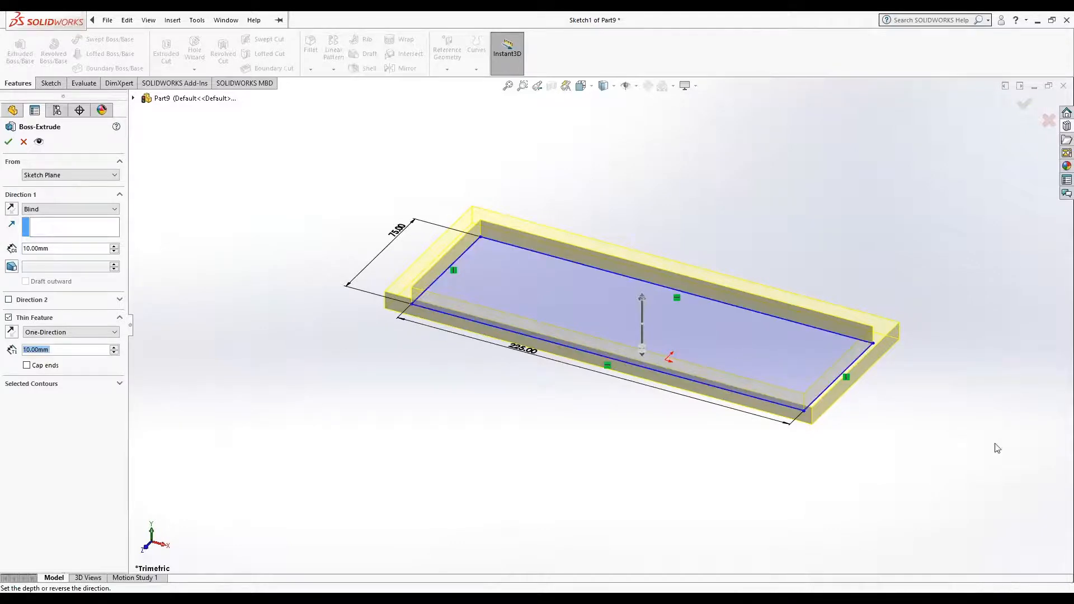
mouse_move(874, 429)
middle_mouse_down()
mouse_move(770, 462)
mouse_move(814, 492)
mouse_move(892, 448)
middle_mouse_up()
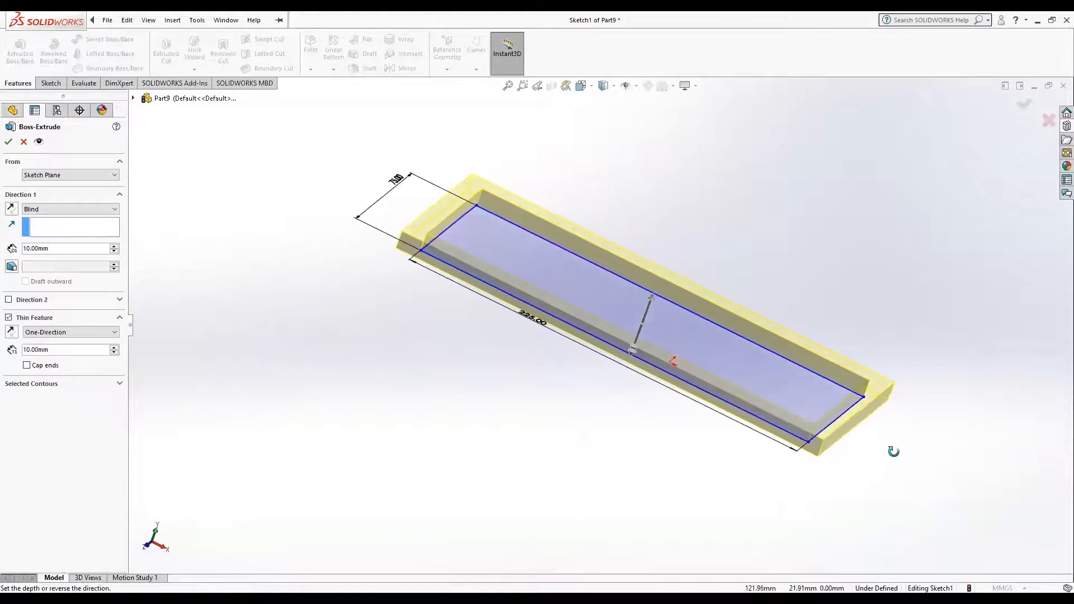
left_click(25, 248)
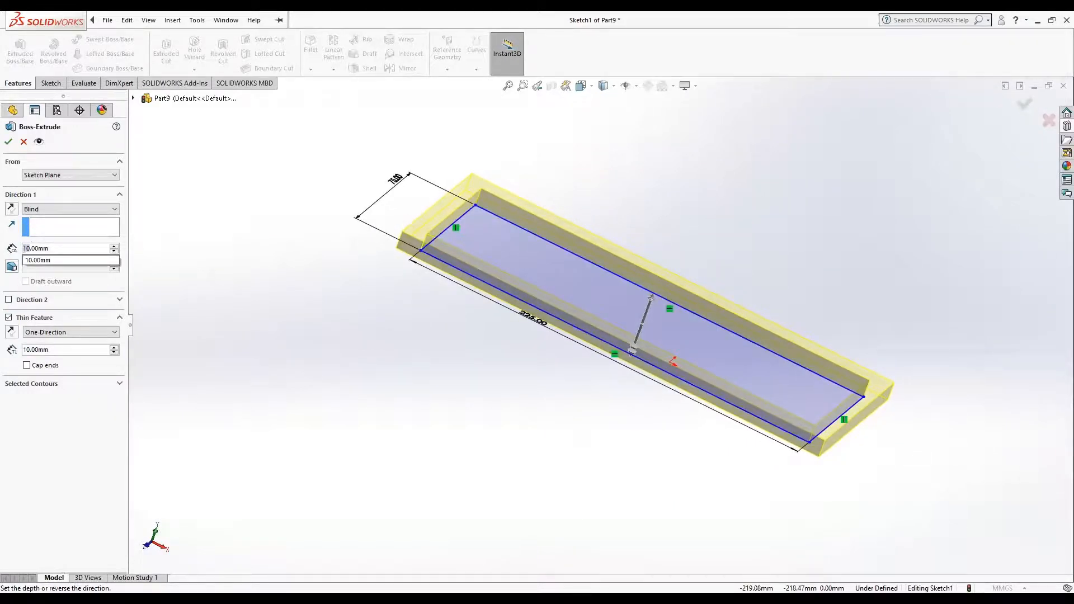
type("50")
key("Return")
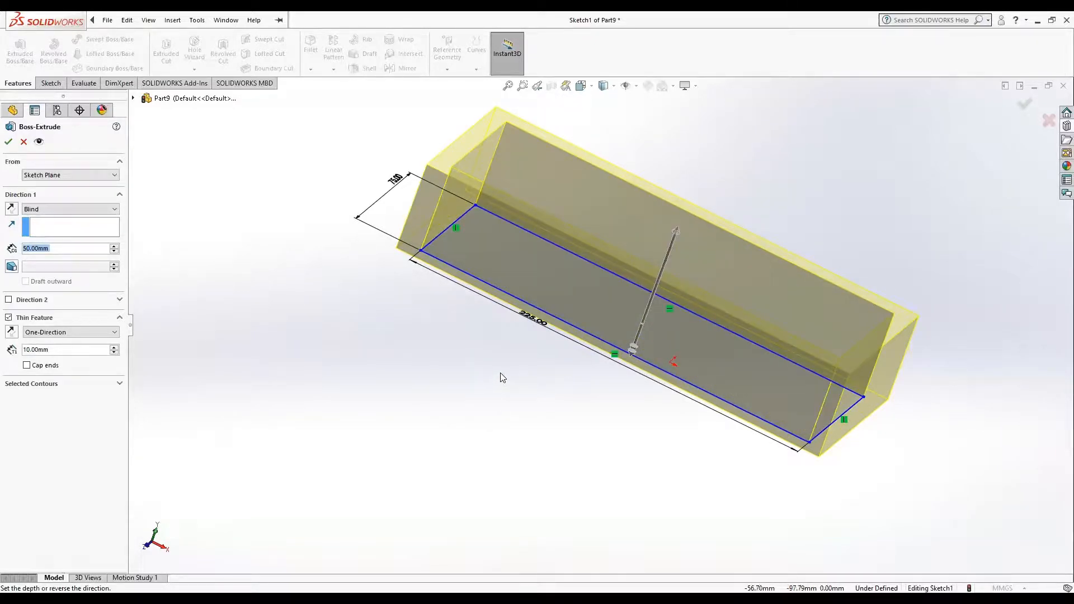
Step: Reverse the thin wall to the inside of the rectangle and return it to the outside
middle_click_drag(499, 371, 470, 448)
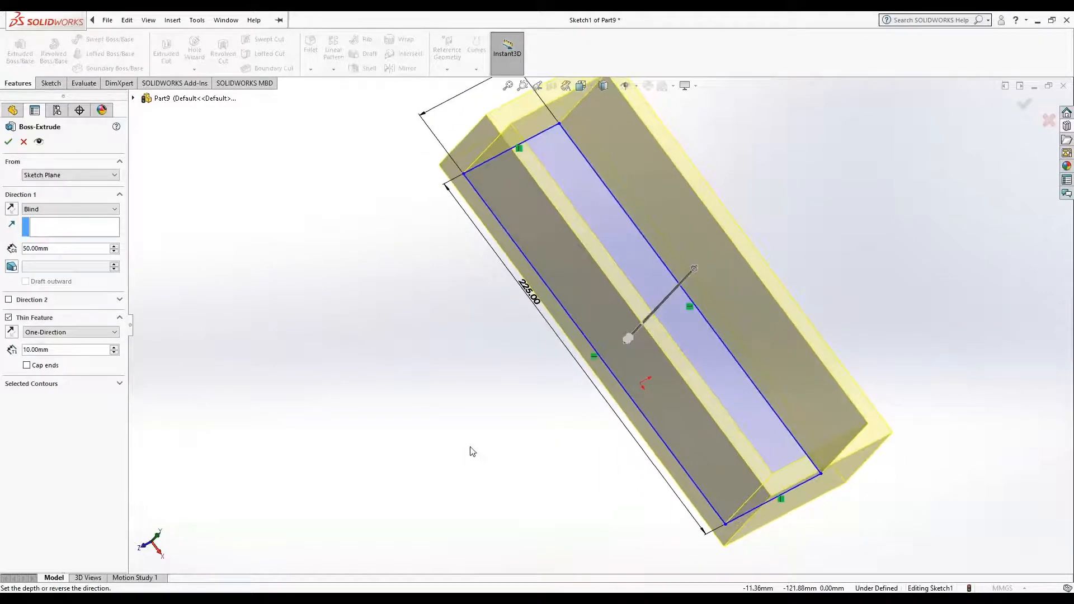
left_click(115, 332)
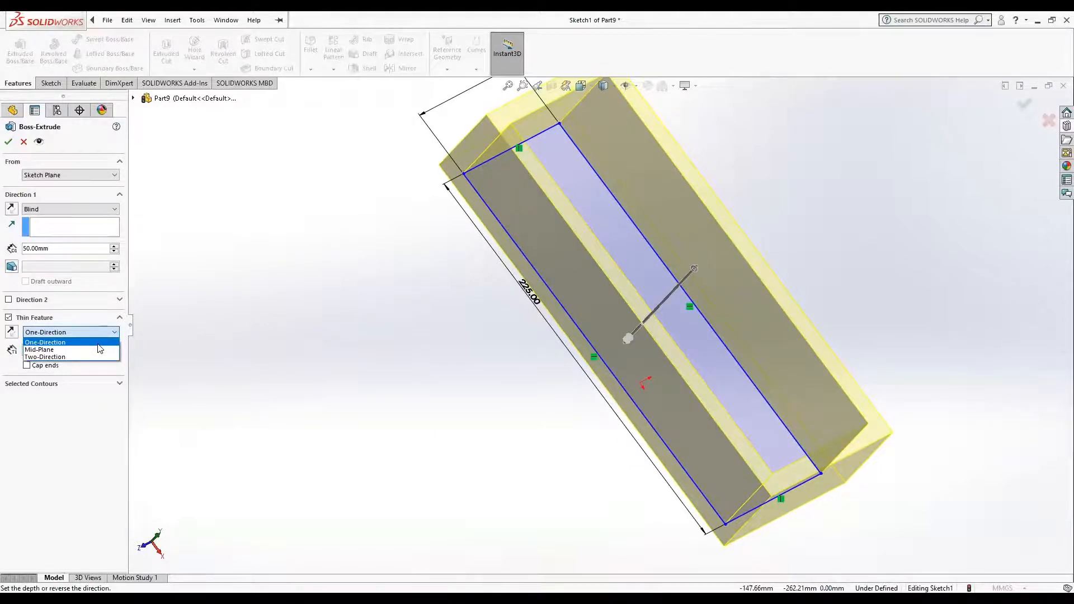
left_click(179, 335)
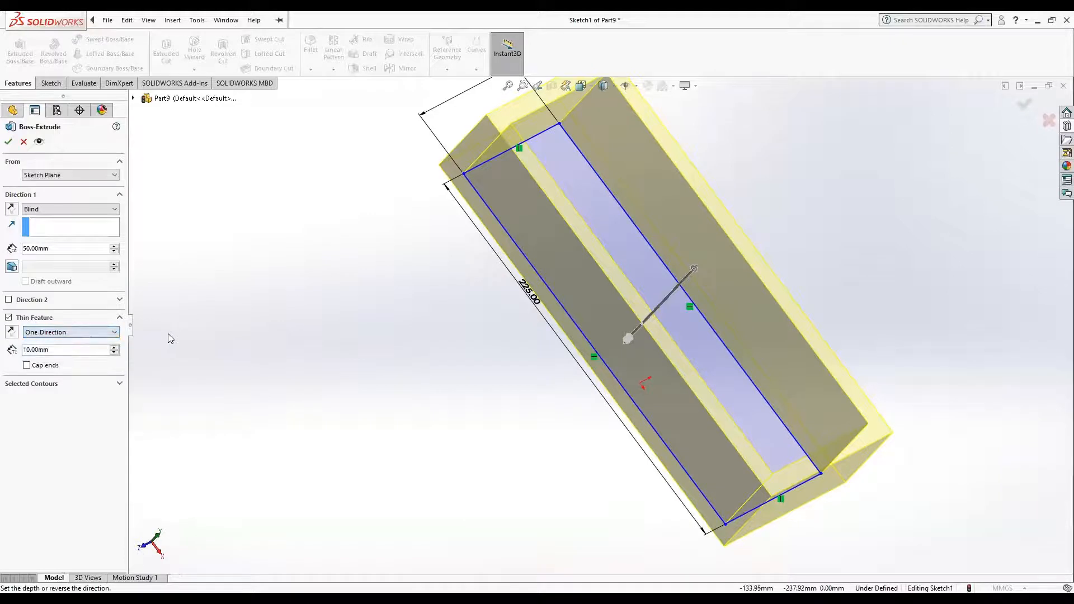
left_click(16, 336)
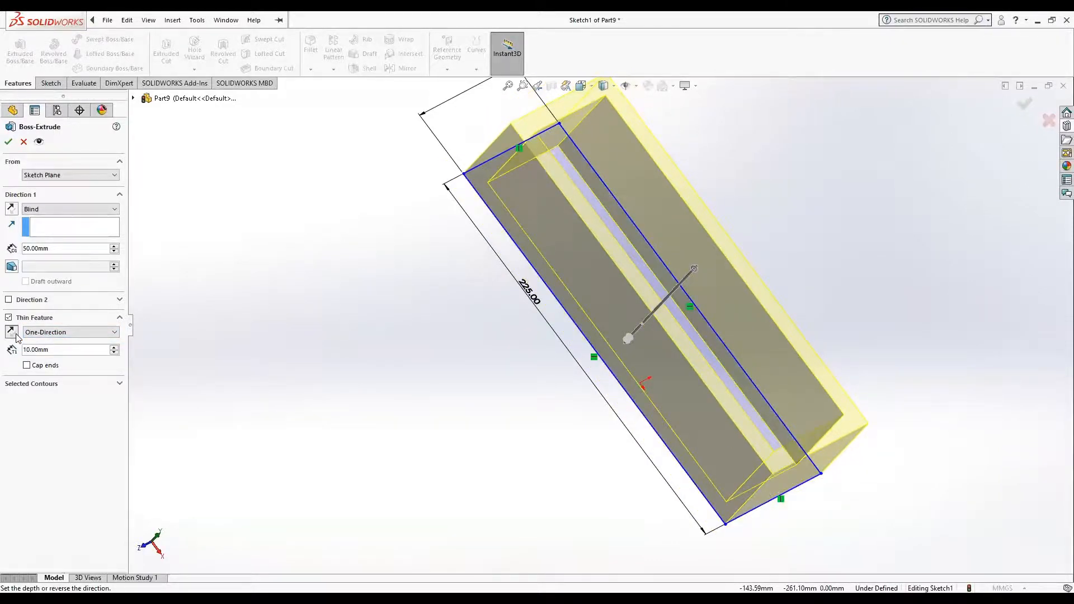
left_click(16, 336)
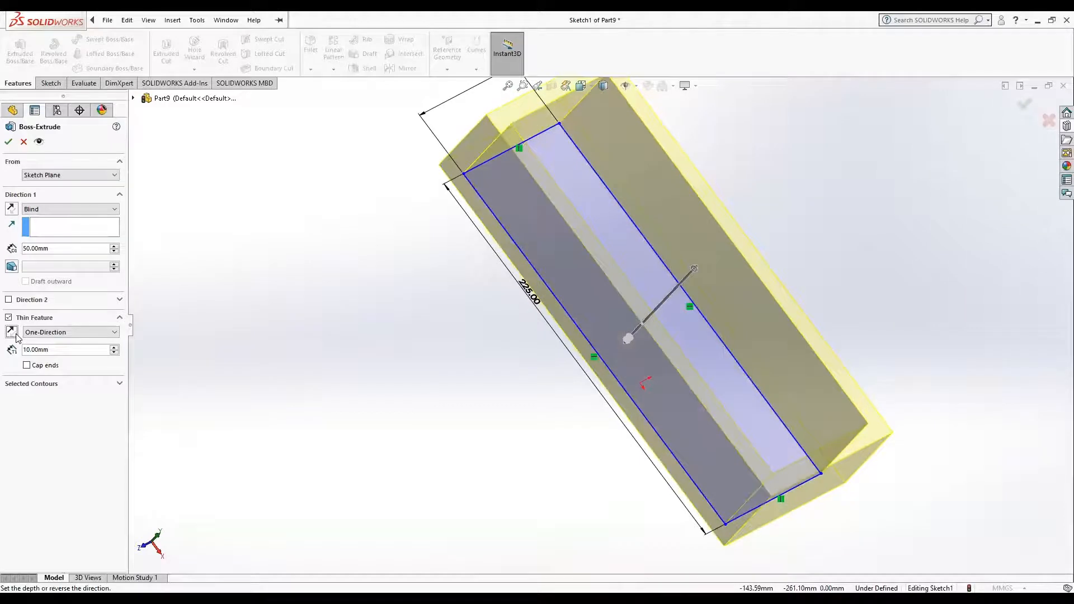
Step: Try the Mid-Plane and Two-Direction types for the thin wall and return it to One-Direction
left_click(114, 333)
left_click(104, 348)
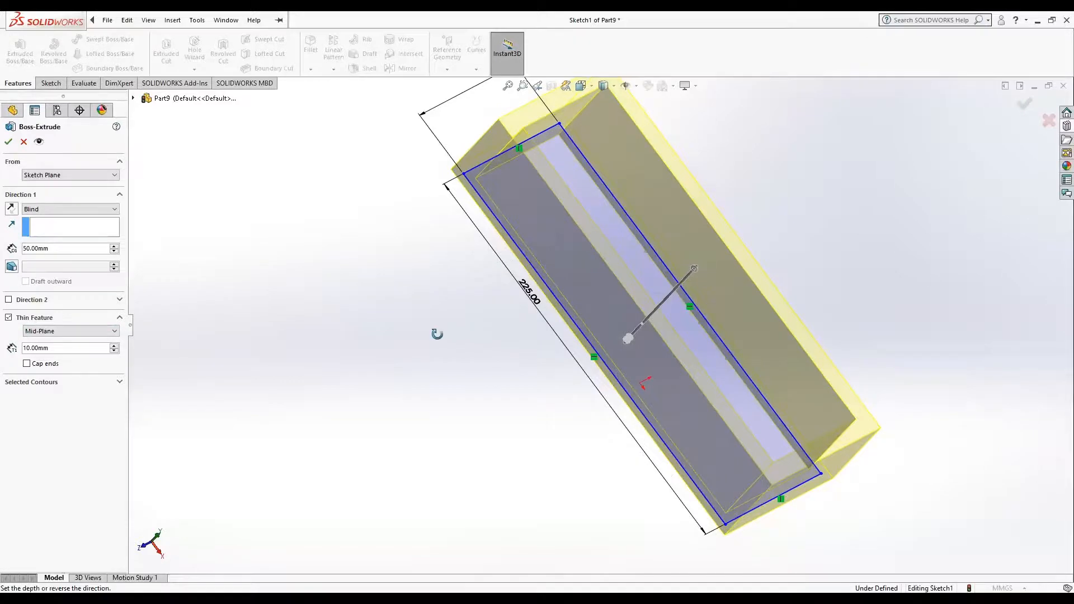
mouse_move(436, 334)
middle_mouse_down()
mouse_move(410, 350)
mouse_move(428, 411)
mouse_move(445, 345)
mouse_move(438, 332)
middle_mouse_up()
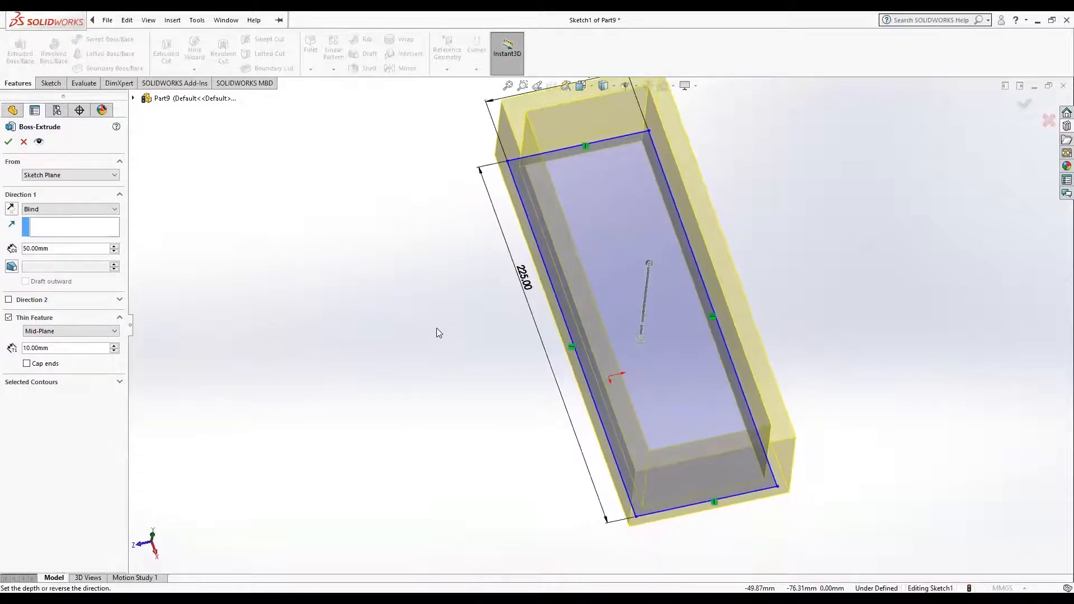
left_click(113, 332)
left_click(61, 354)
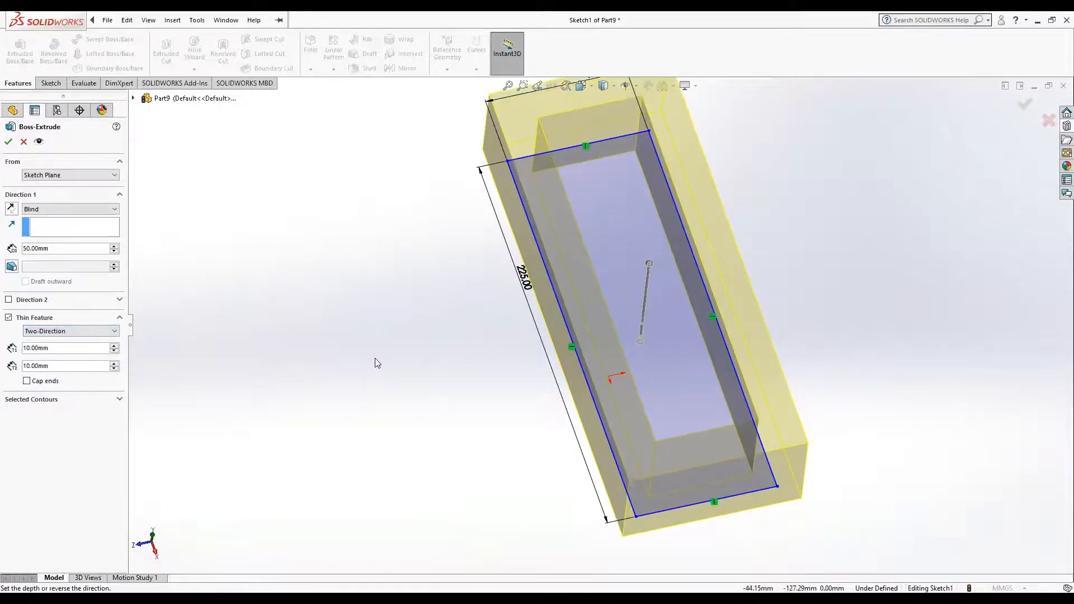
middle_click_drag(441, 325, 420, 345)
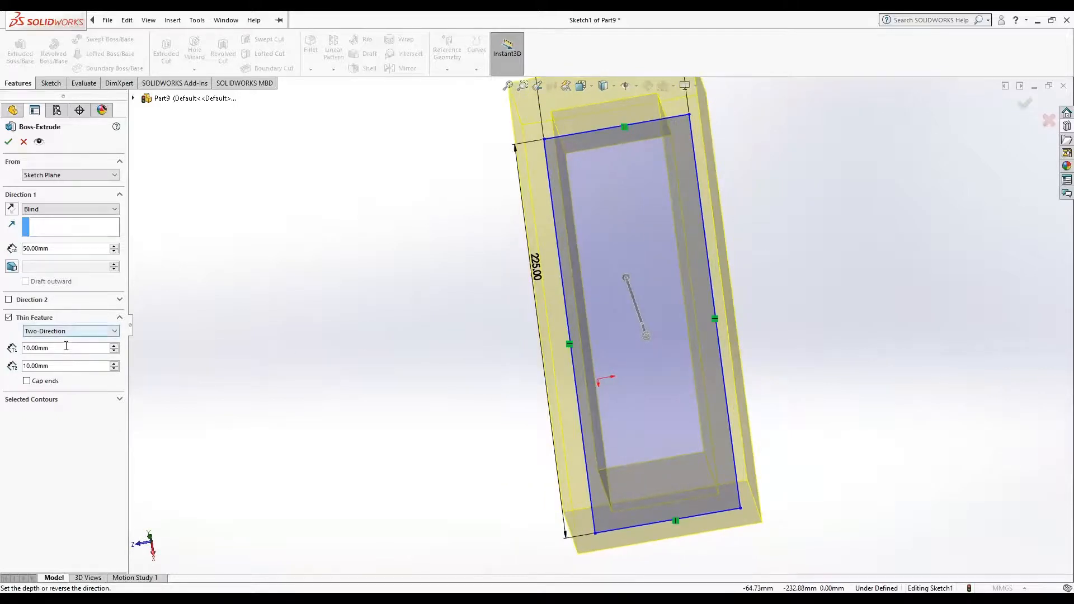
left_click(115, 330)
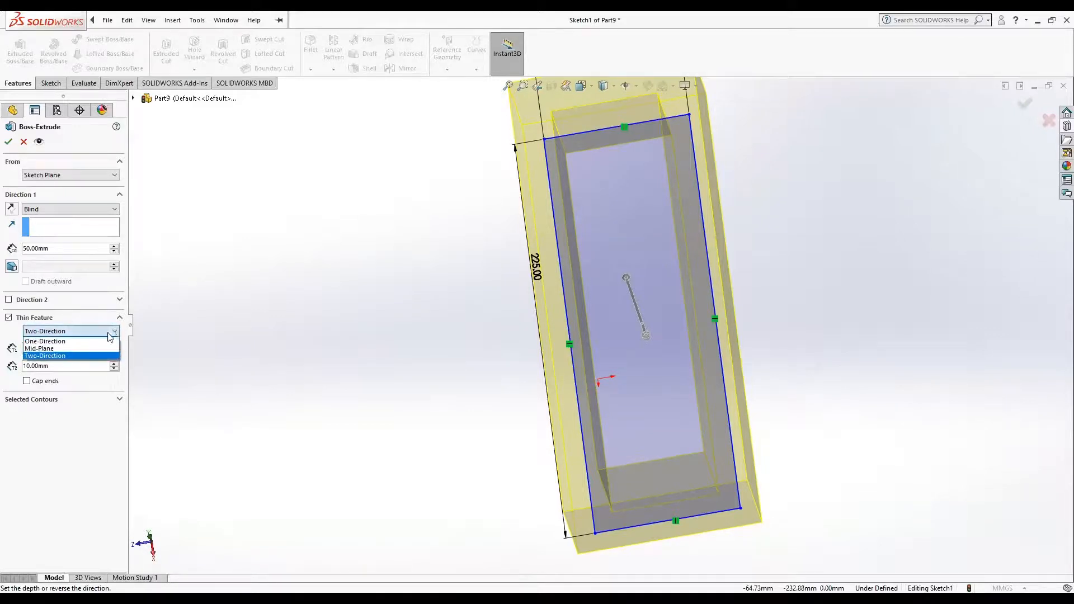
left_click(92, 341)
mouse_move(220, 338)
middle_mouse_down()
mouse_move(291, 310)
mouse_move(284, 299)
middle_mouse_up()
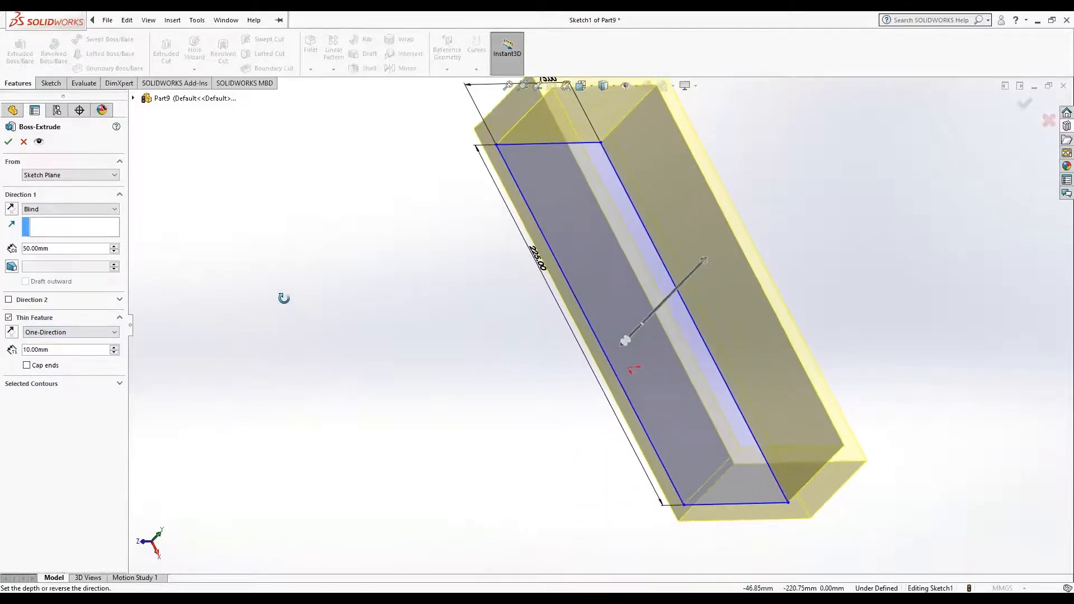
Step: Cap the ends of the thin feature and set the cap thickness to 20 mm
left_click(27, 365)
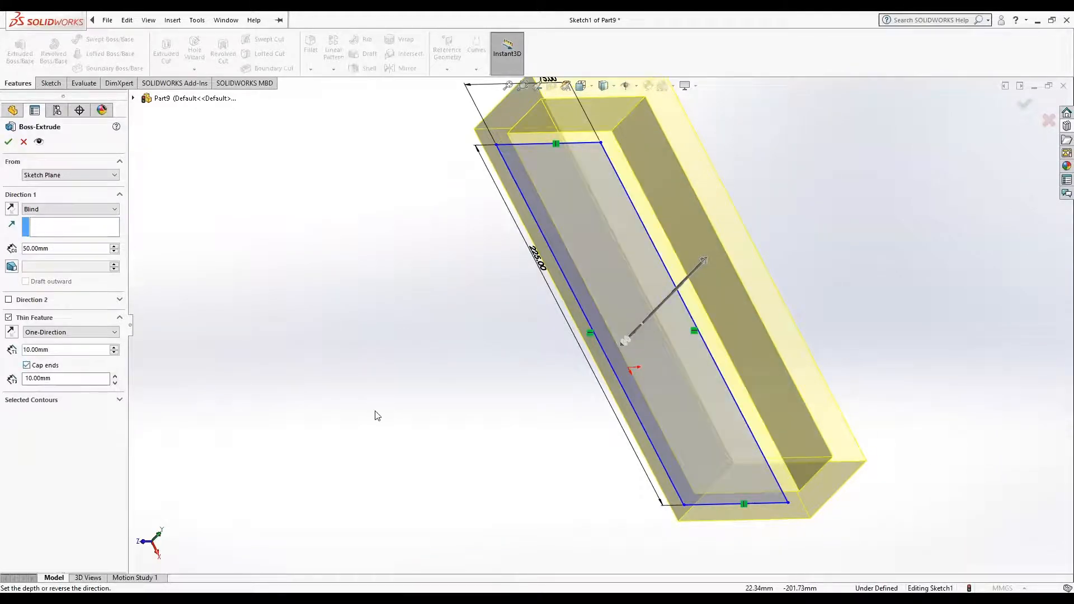
middle_click_drag(419, 403, 458, 358)
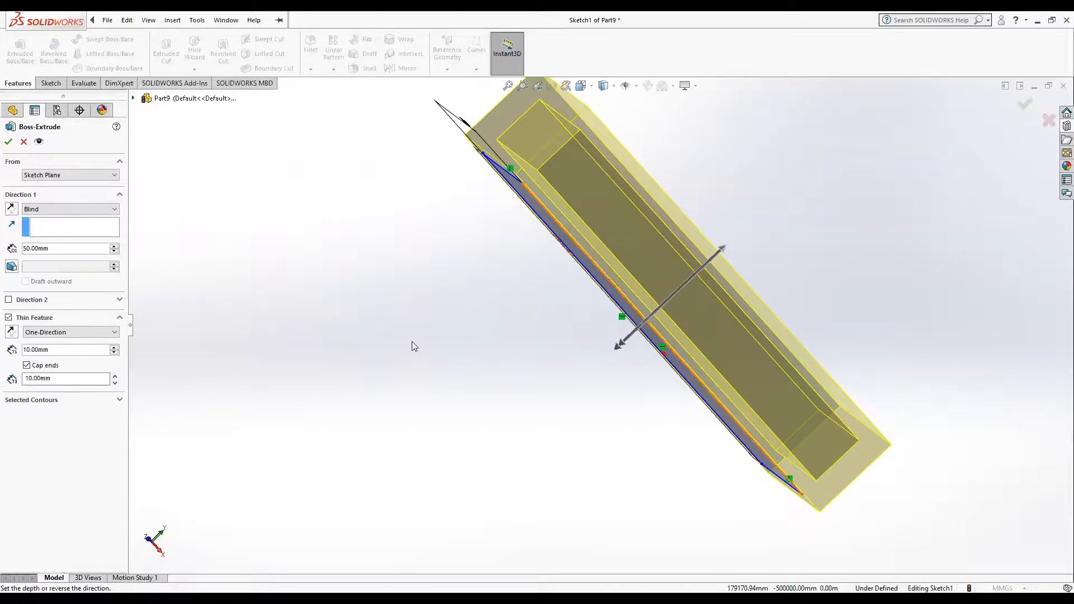
left_click(94, 378)
left_click(115, 377)
left_click(115, 383)
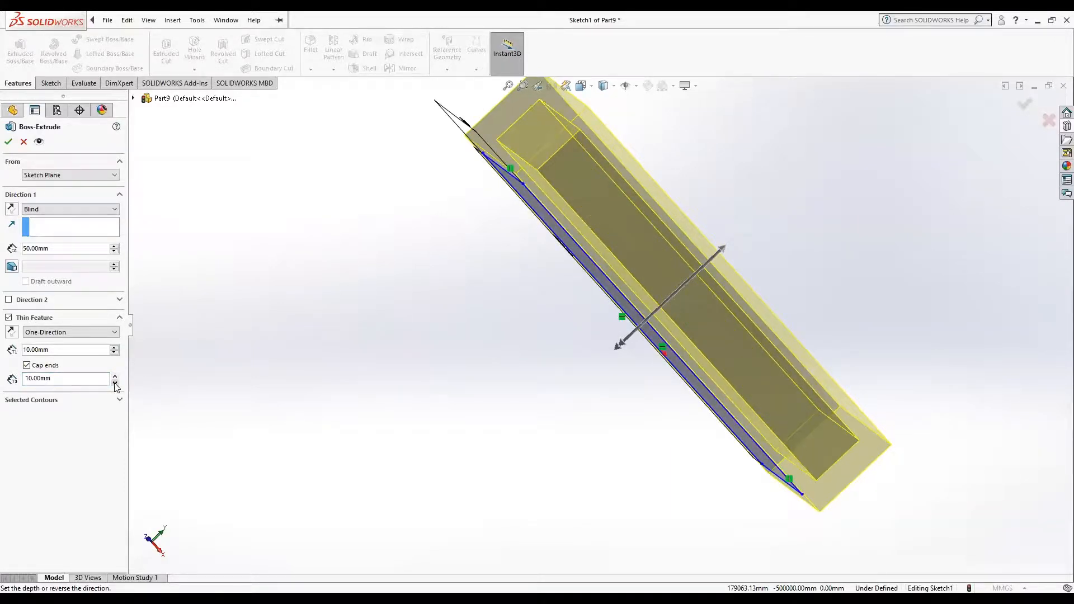
left_click(115, 376)
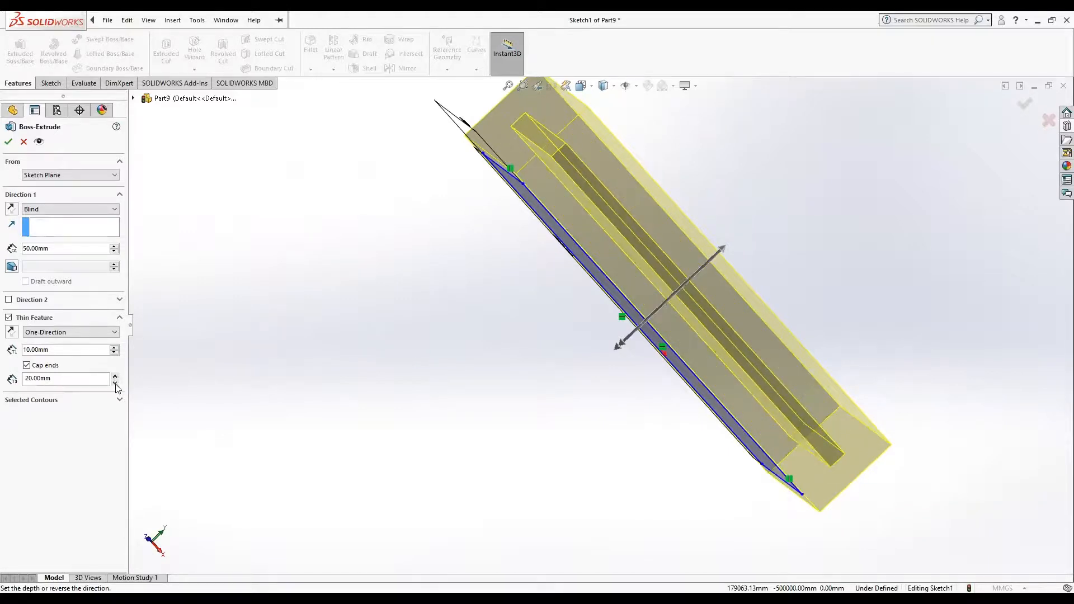
Step: Set the cap thickness to 10 mm, test the second direction, then create the 50 mm thin extrusion without end caps
left_click(115, 383)
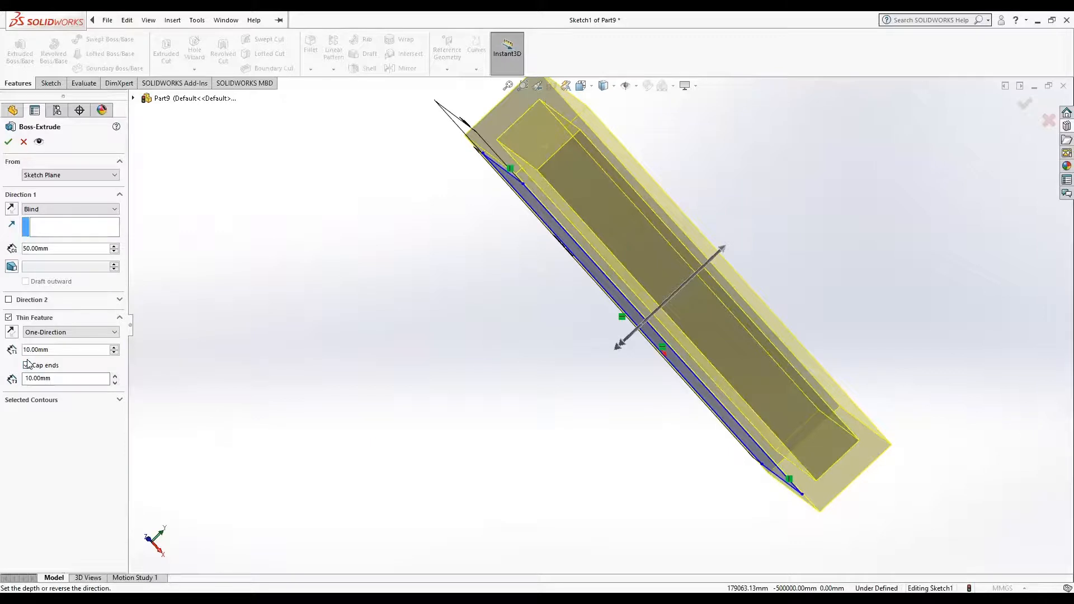
left_click(9, 300)
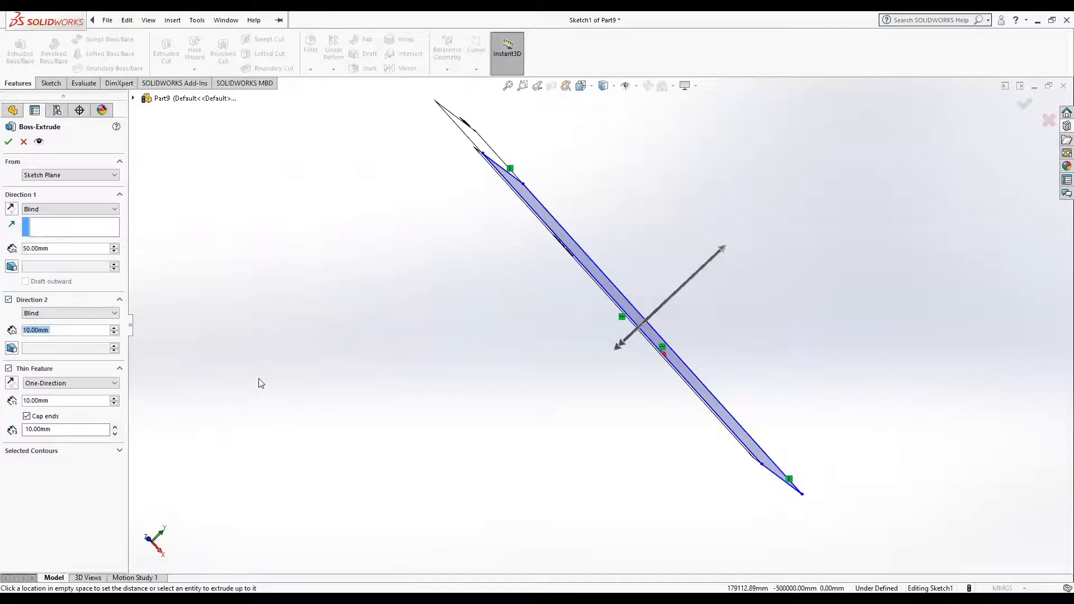
left_click(9, 300)
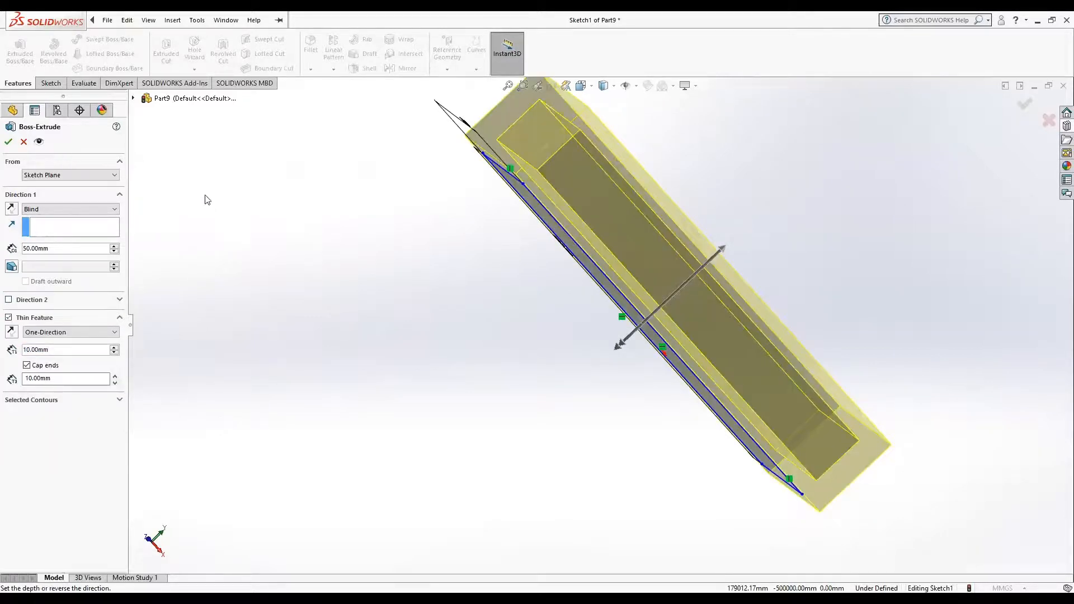
left_click(29, 366)
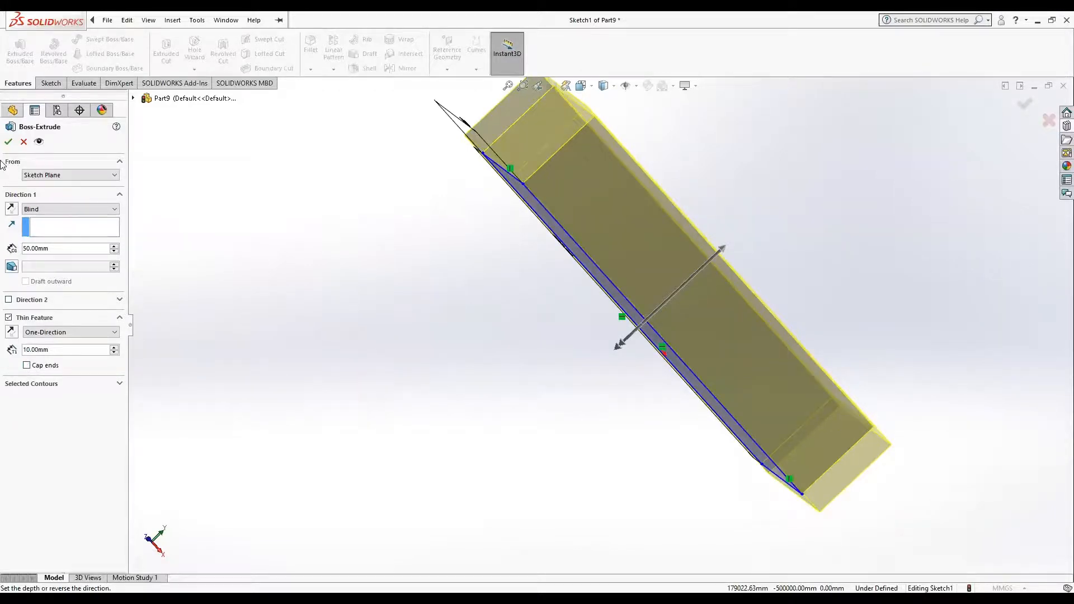
left_click(8, 142)
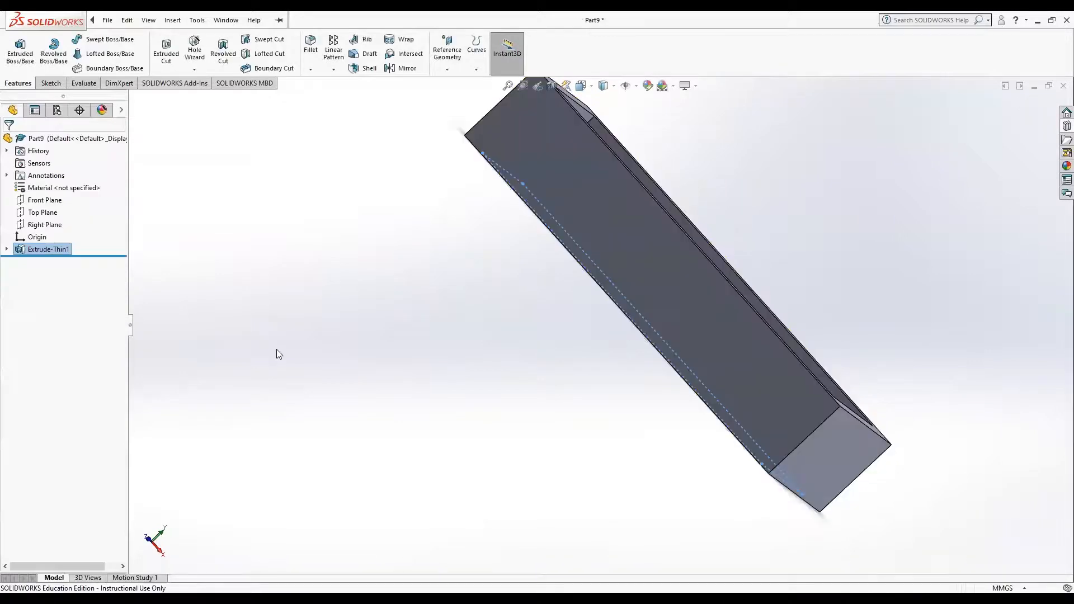
Step: Sketch a 245 by 95 mm corner rectangle over the outer edges of the hollow frame's underside
middle_click_drag(419, 263, 467, 317)
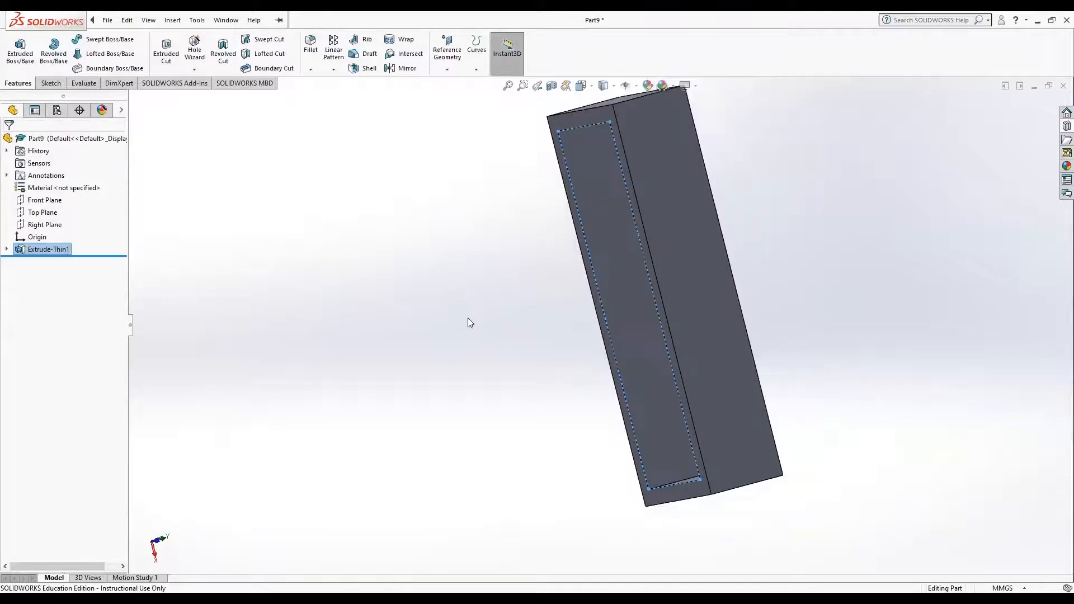
left_click(661, 495)
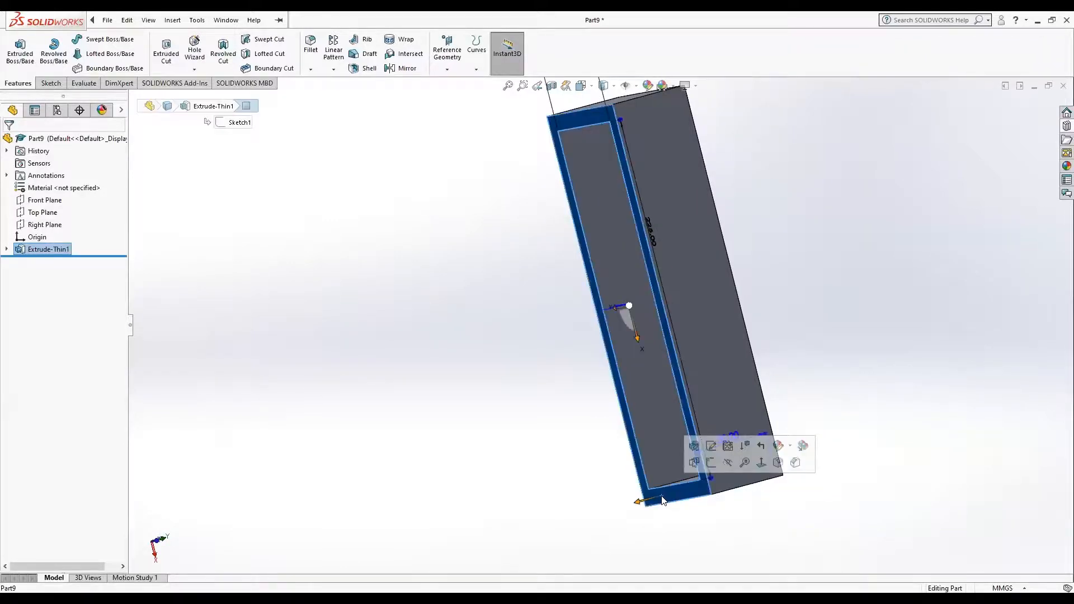
left_click(762, 463)
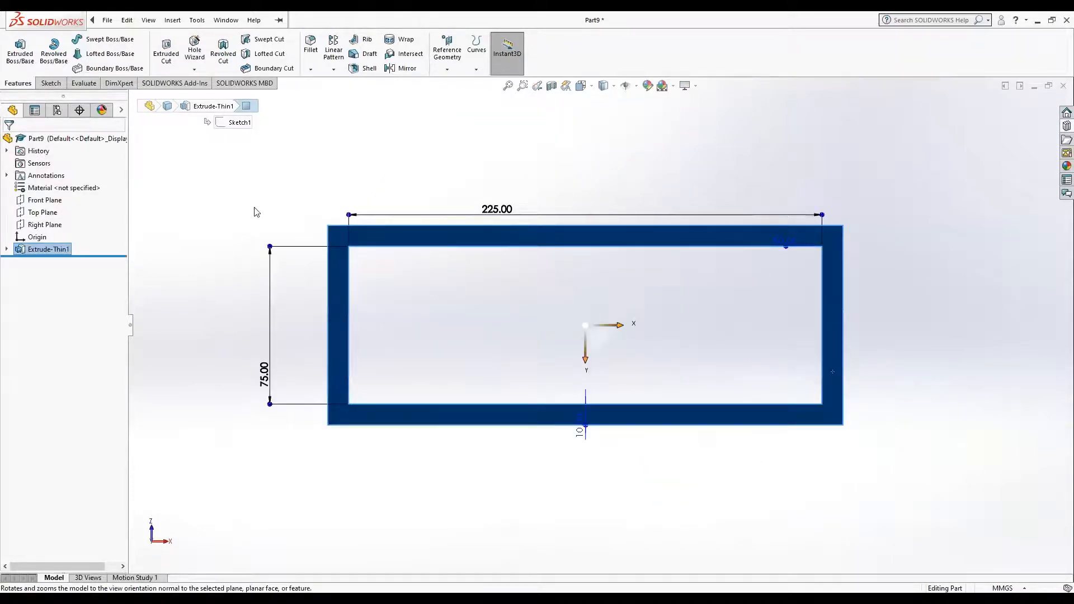
left_click(50, 83)
left_click(73, 54)
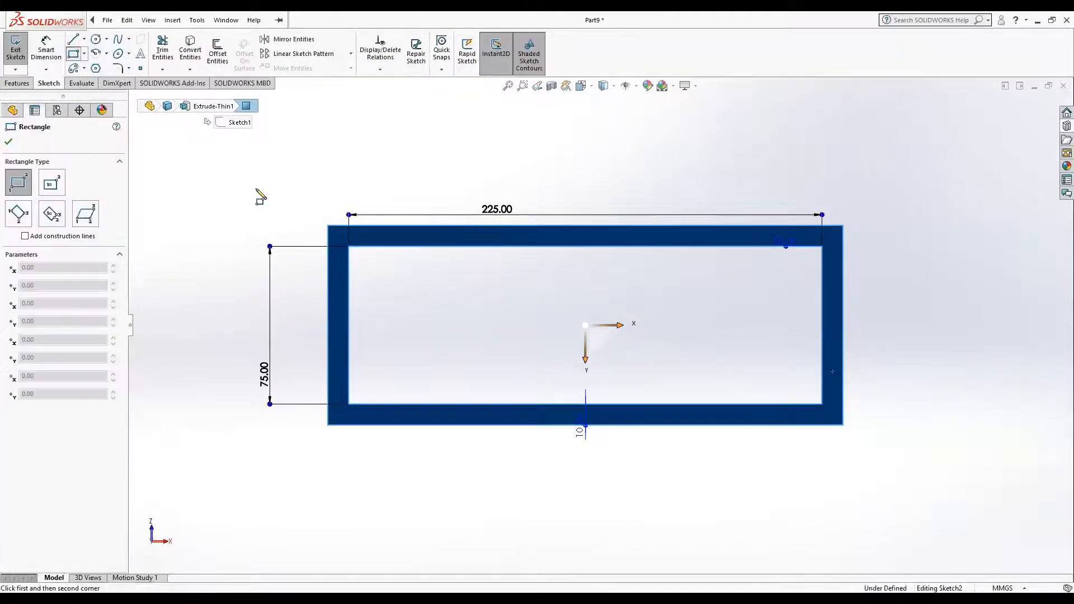
left_click(327, 227)
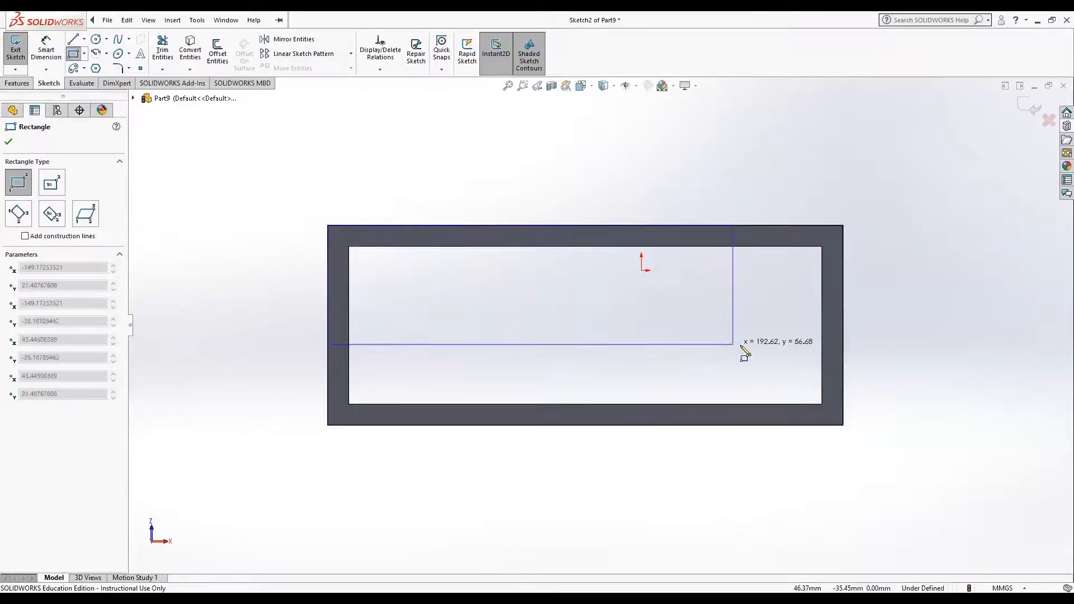
left_click(843, 425)
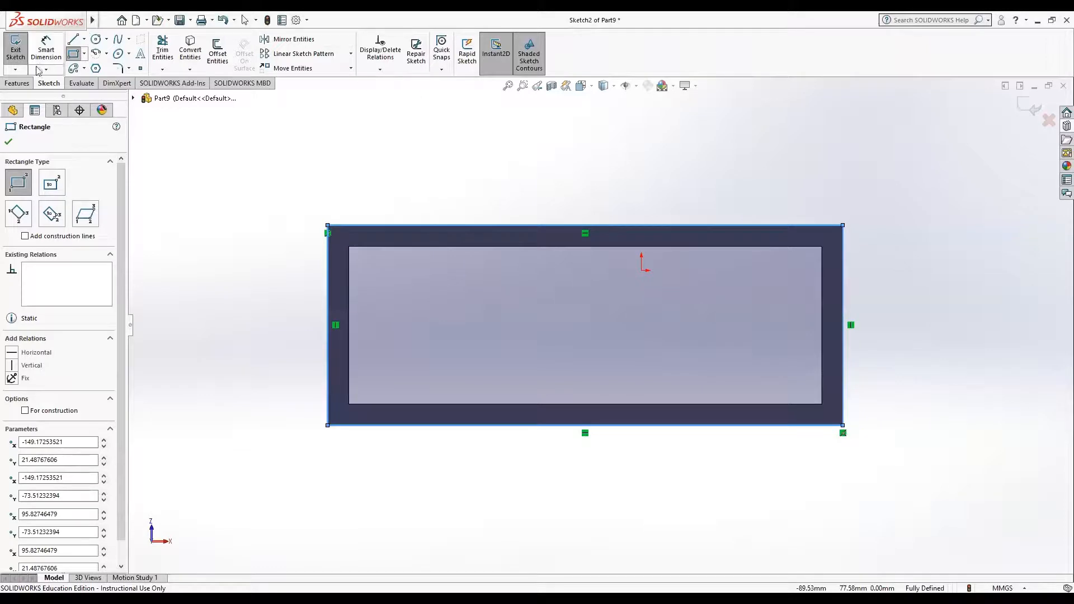
Step: Extrude the rectangle 10 mm outward and merge it with the frame to close its underside
left_click(17, 83)
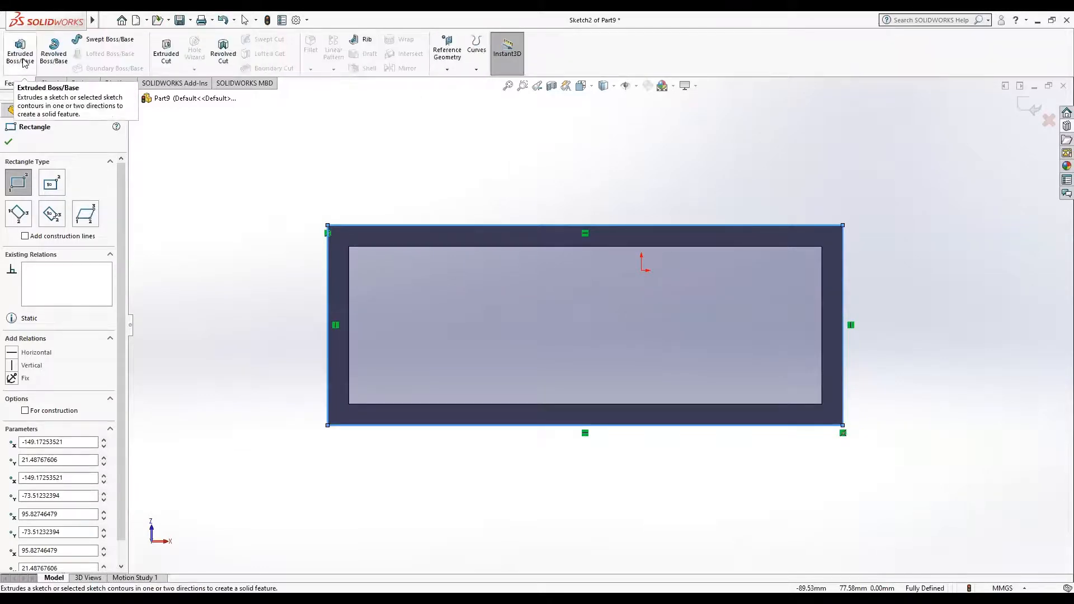
left_click(22, 59)
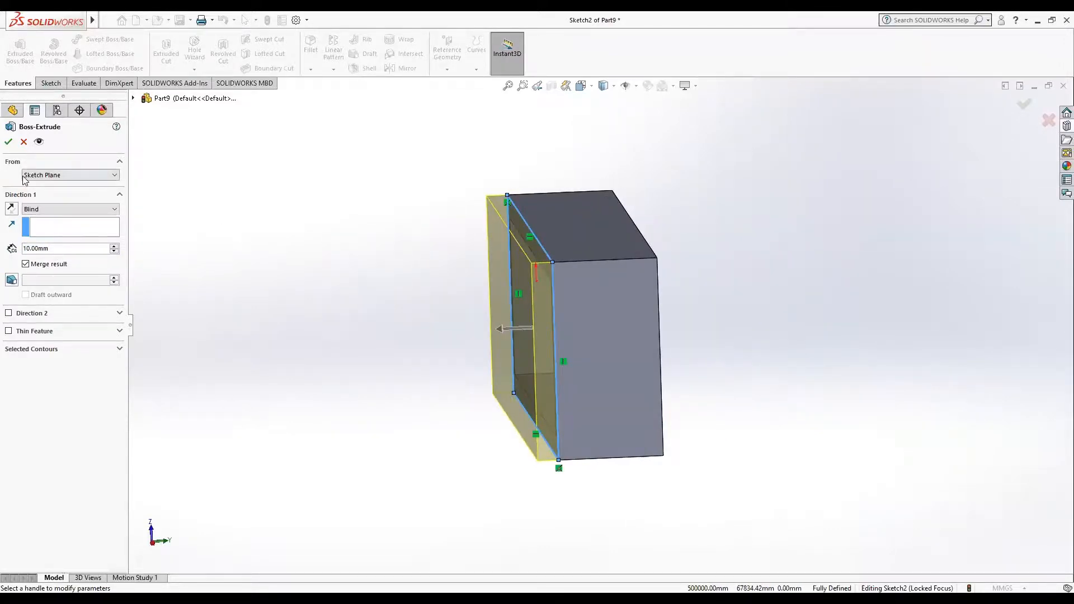
left_click(7, 142)
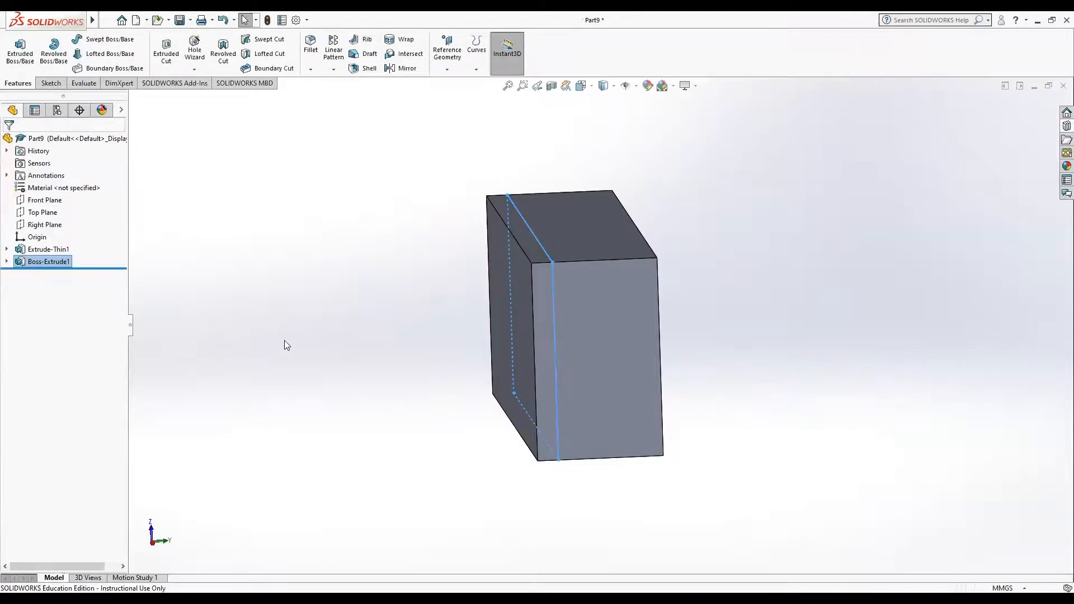
middle_click_drag(284, 340, 220, 353)
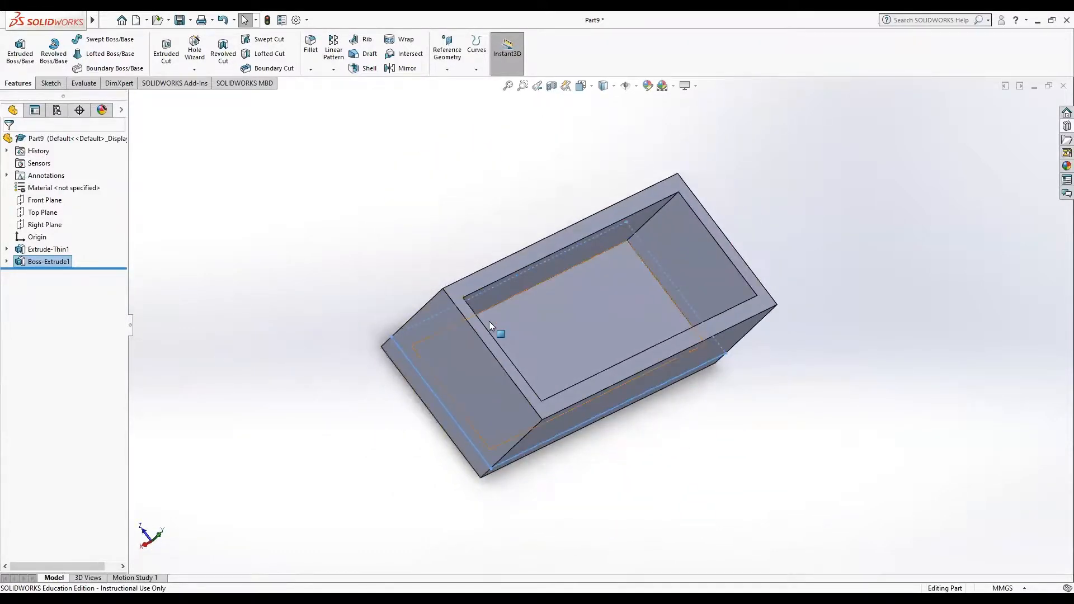
middle_click_drag(490, 322, 425, 418)
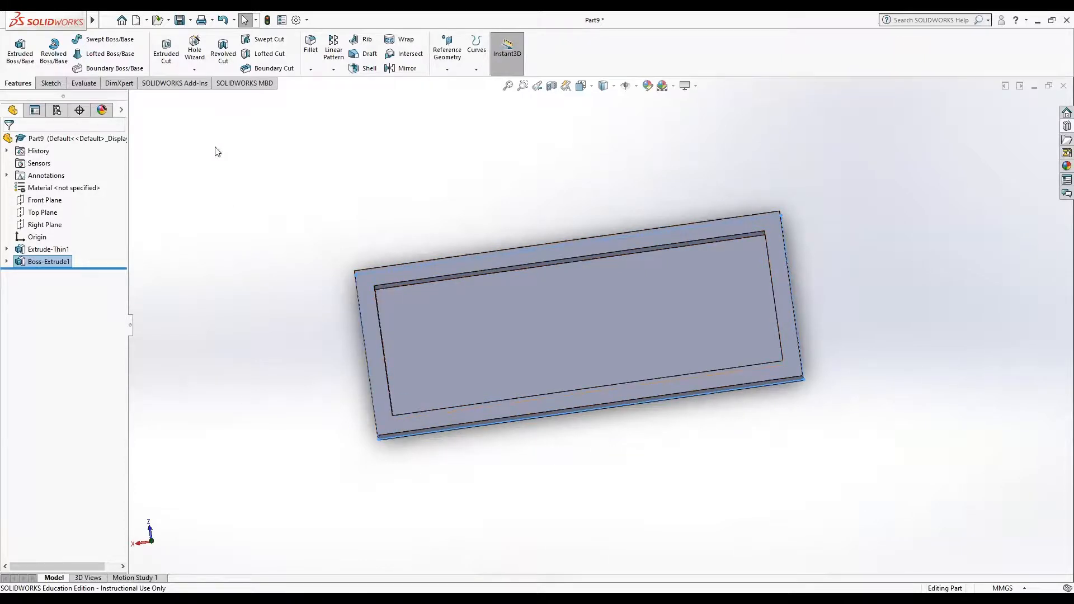
Step: Try to delete the whole box by selecting all its geometry in the view
left_click_drag(218, 148, 990, 523)
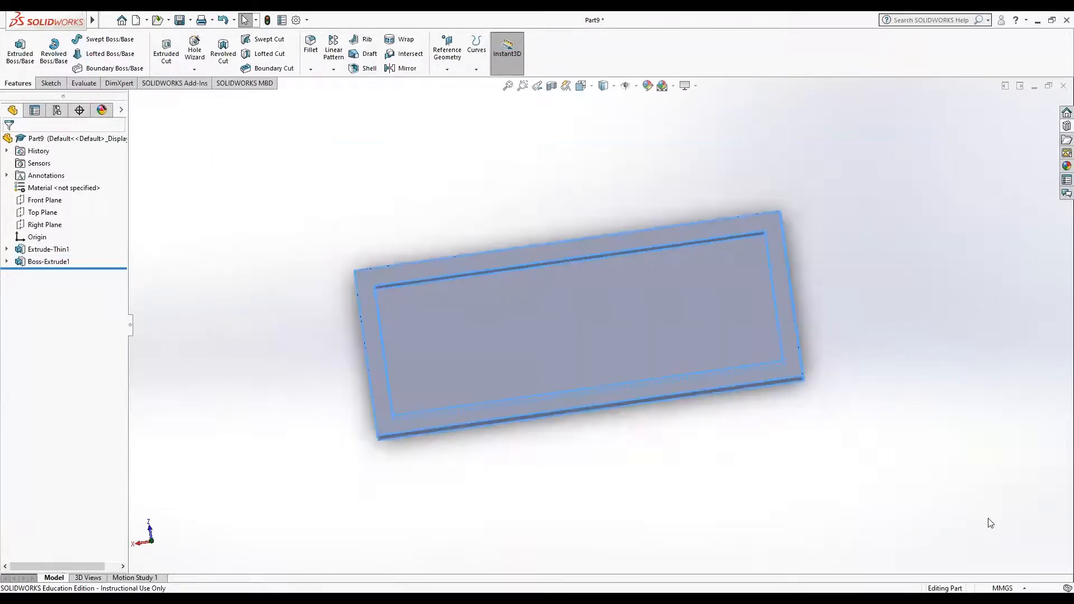
key("Delete")
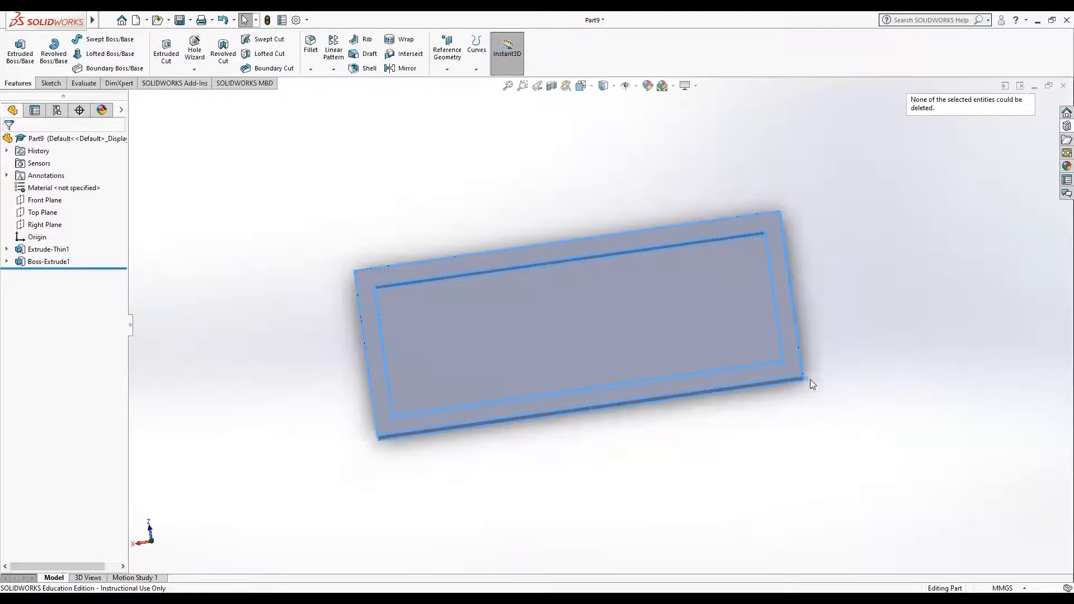
left_click(734, 327)
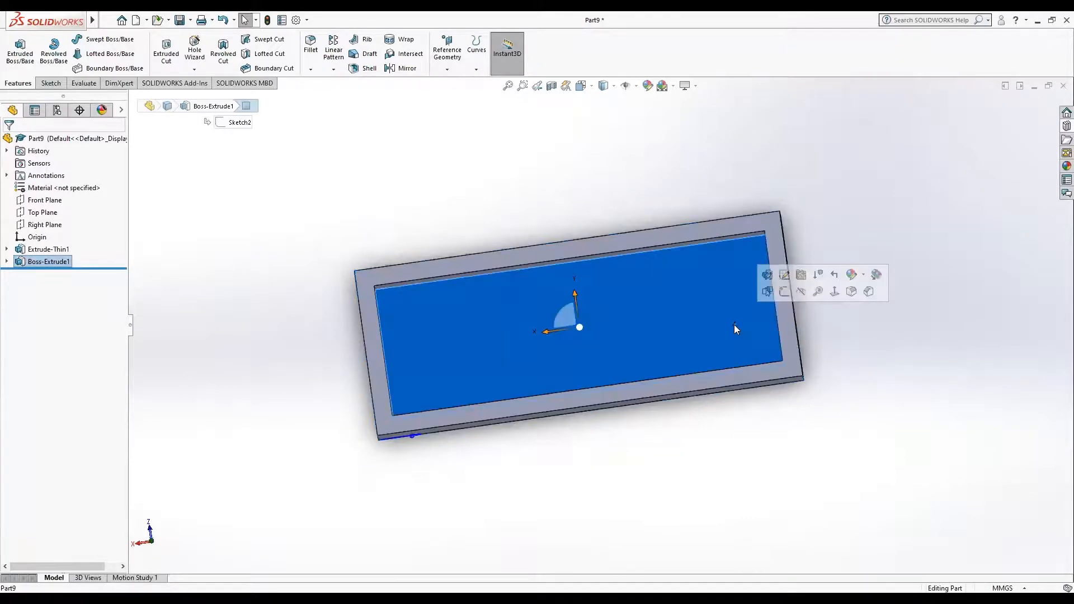
right_click(735, 329)
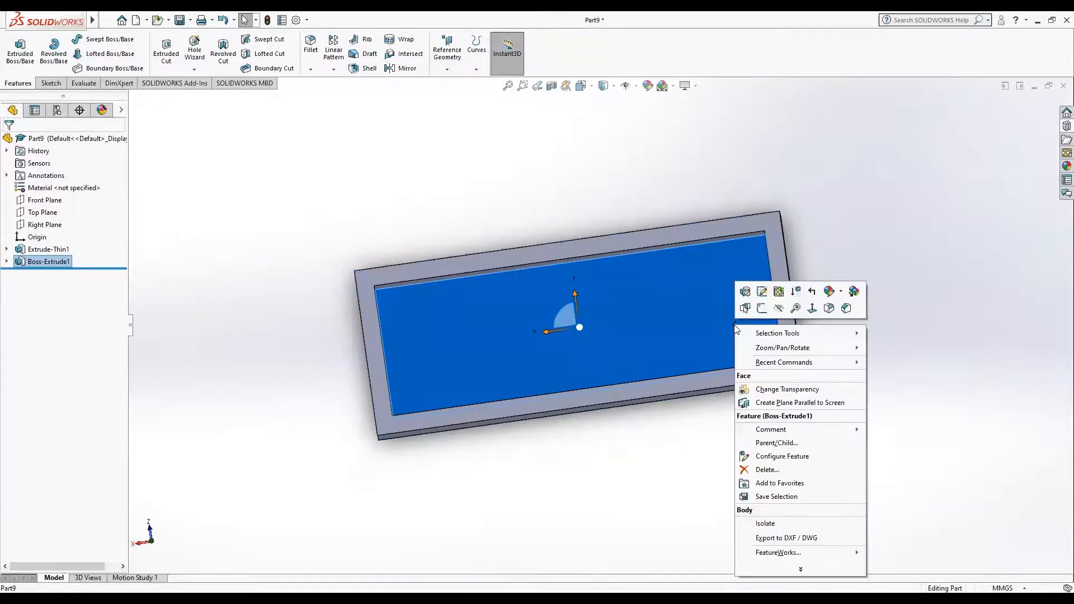
left_click(811, 308)
left_click_drag(245, 156, 207, 150)
key("Delete")
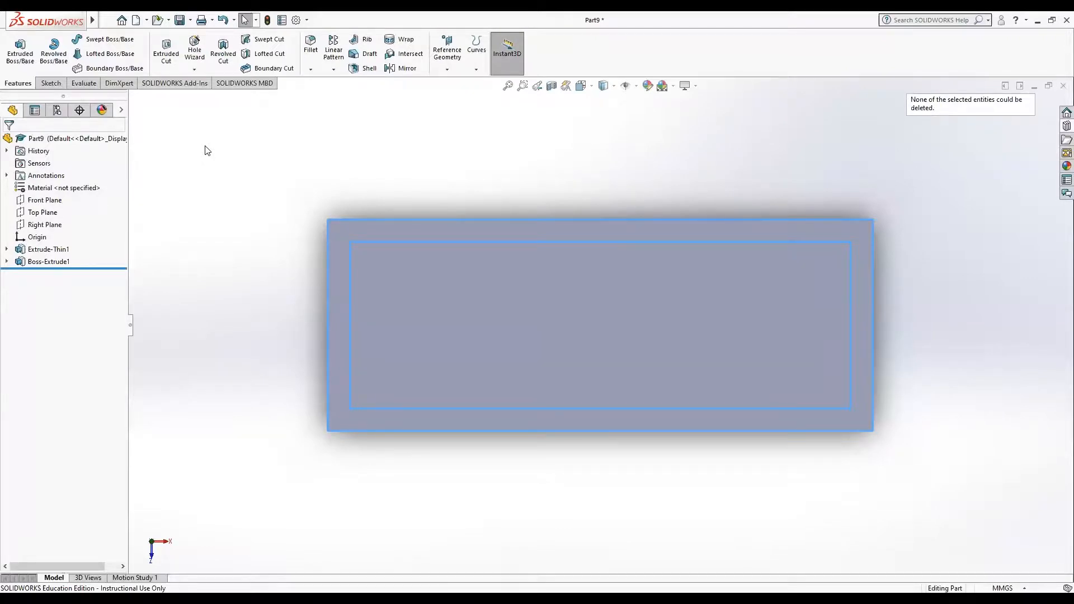
Step: Delete the thin extrusion together with its dependent features, keeping the original rectangle sketch
left_click(50, 249)
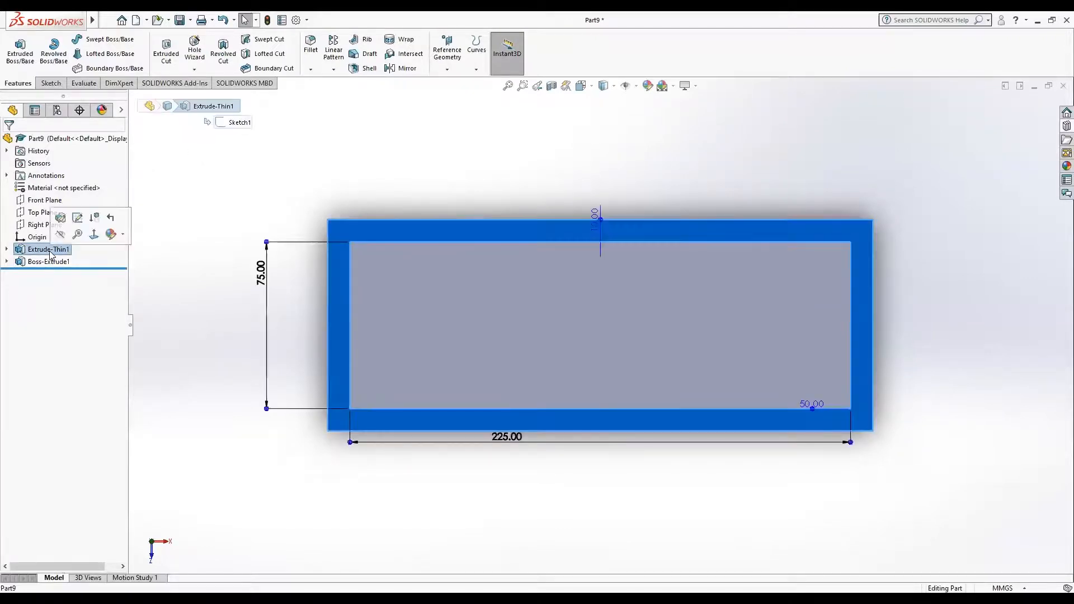
key("Delete")
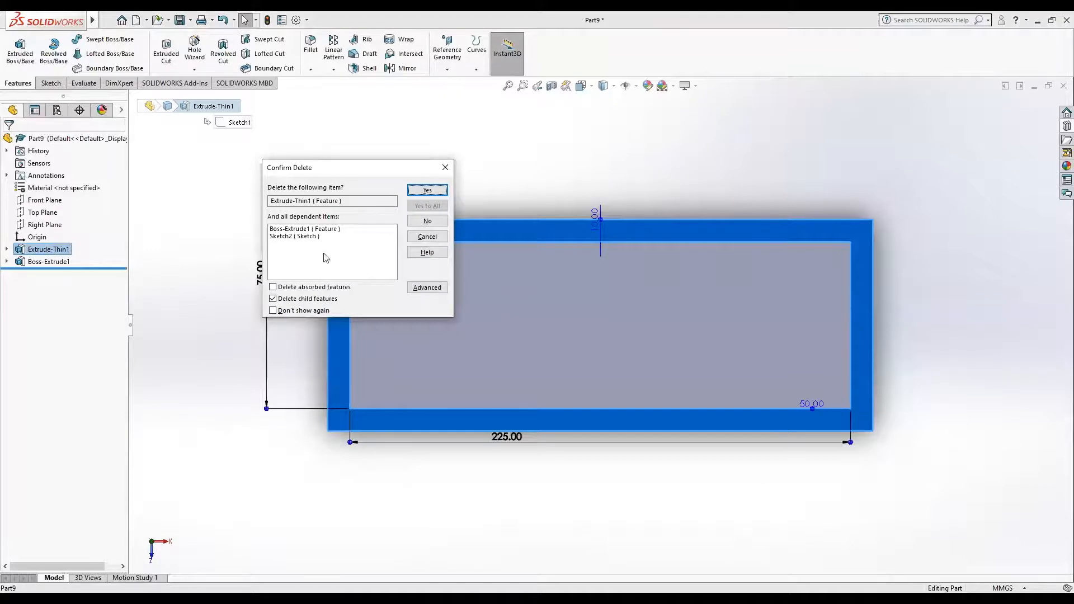
left_click(427, 191)
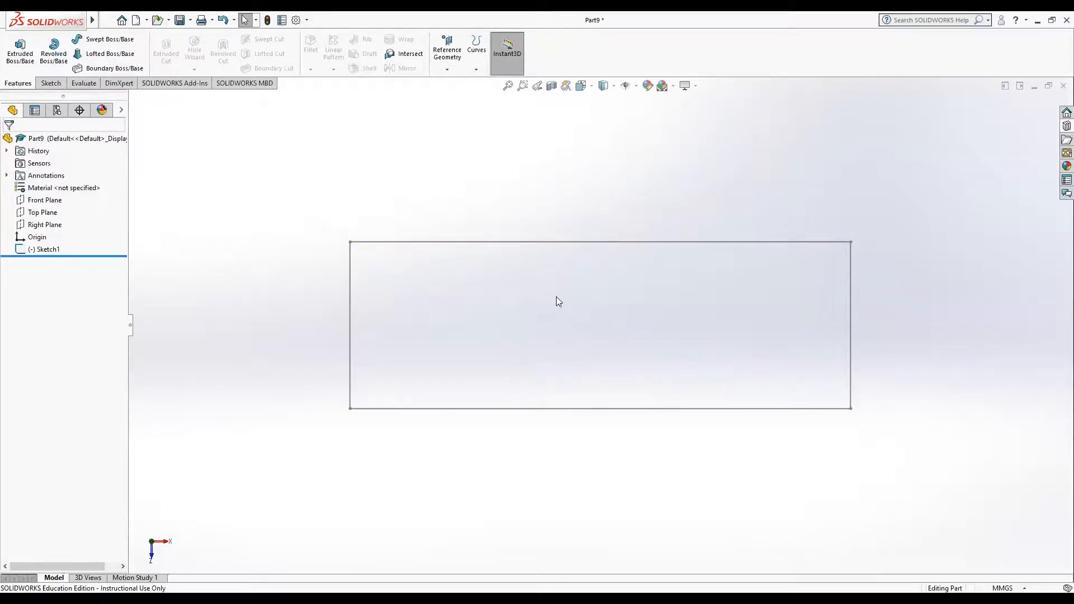
Step: Extrude the existing 225 by 75 mm rectangle sketch as a solid plate 10 mm thick
left_click(22, 56)
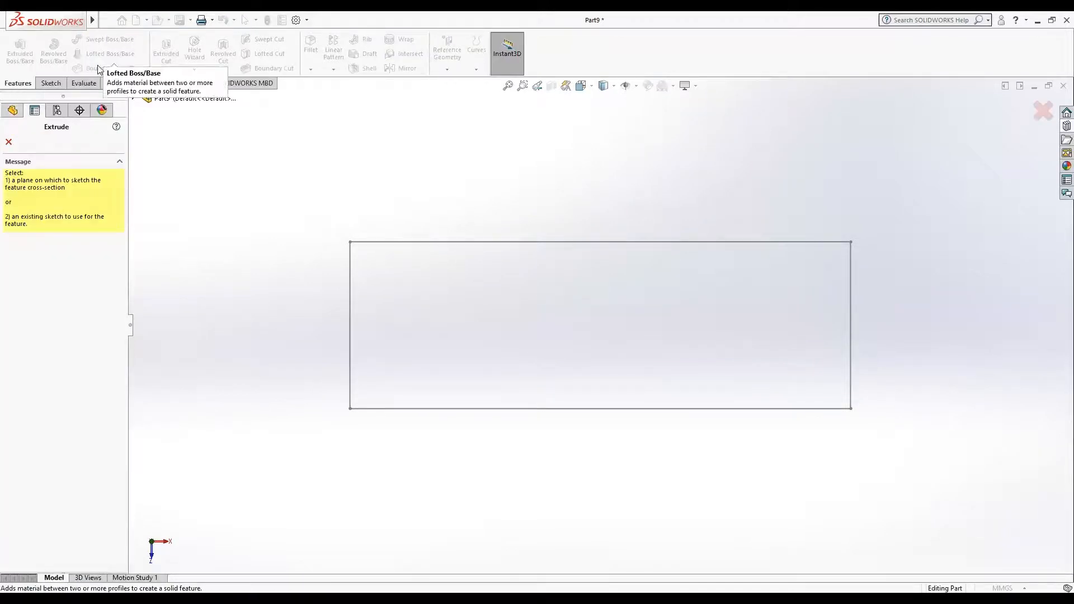
left_click(49, 83)
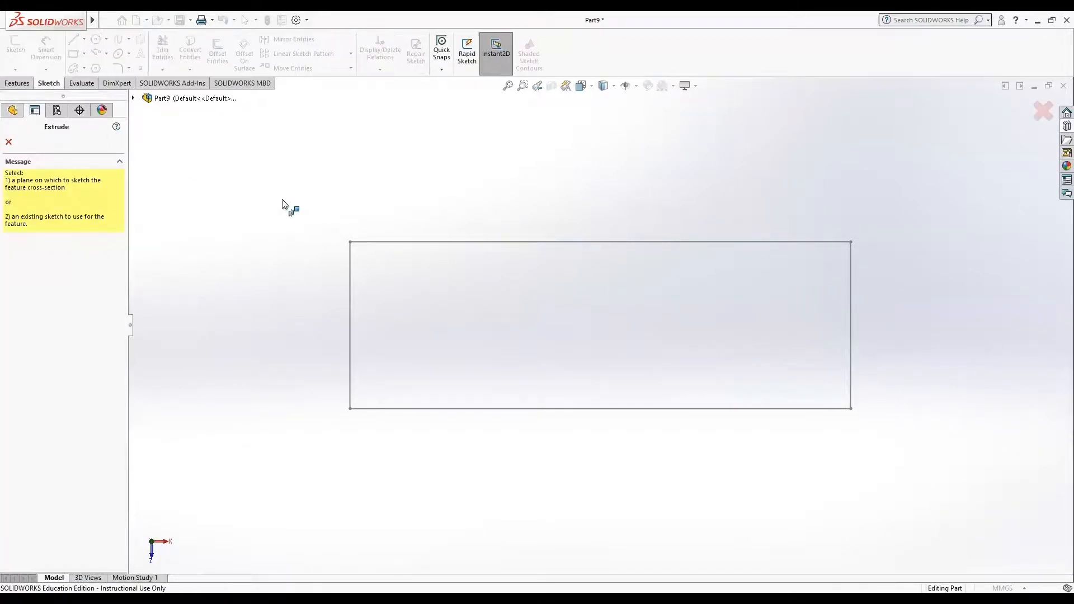
left_click(403, 240)
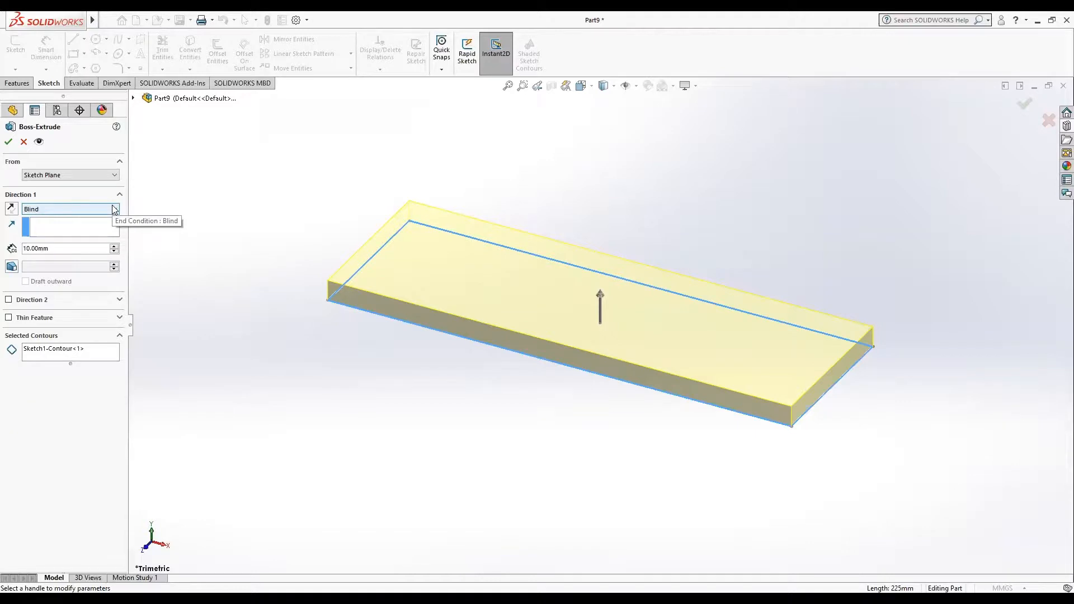
left_click(9, 142)
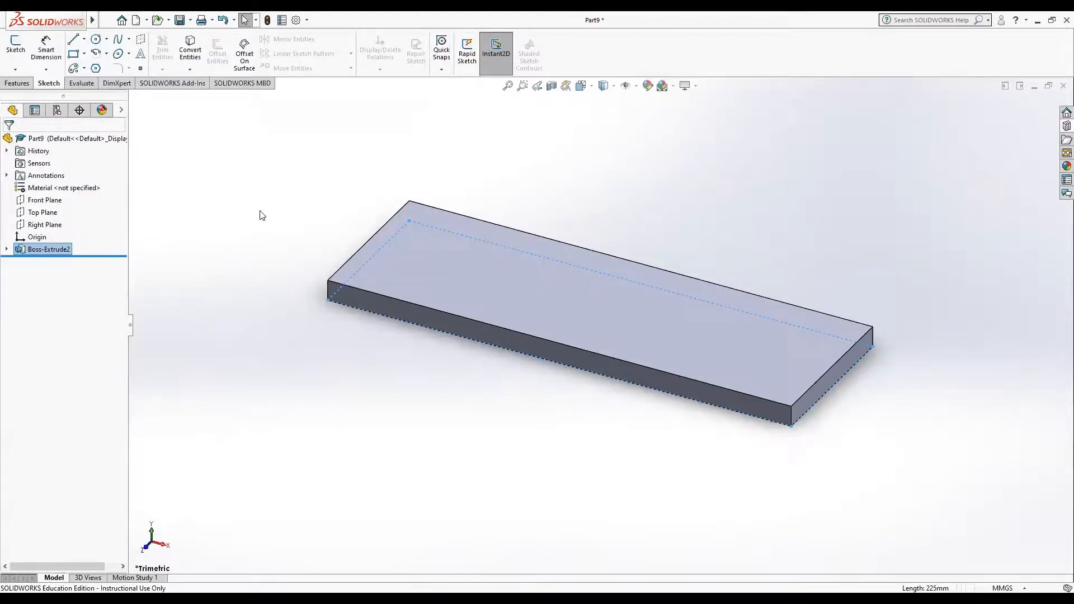
Step: Sketch a circle of radius 10 mm near the upper-left corner of the plate's top face
left_click(428, 272)
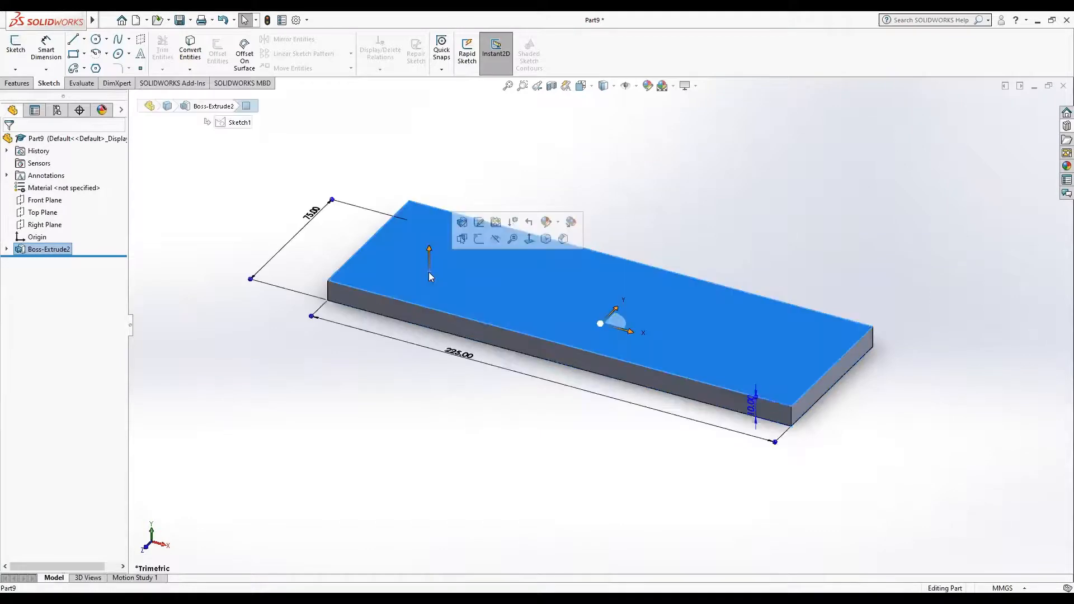
left_click(530, 240)
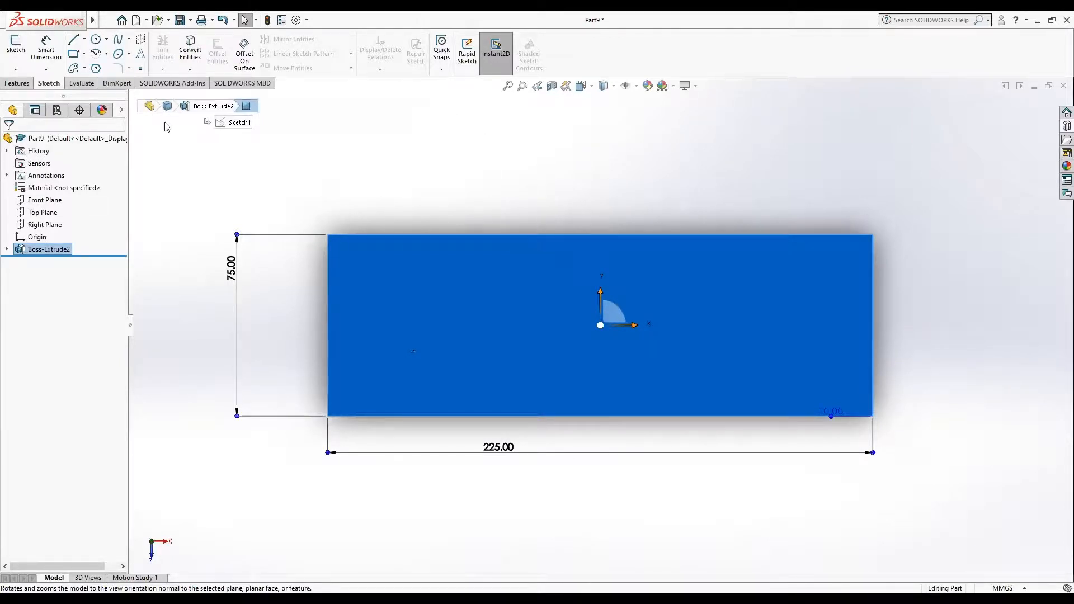
left_click(98, 41)
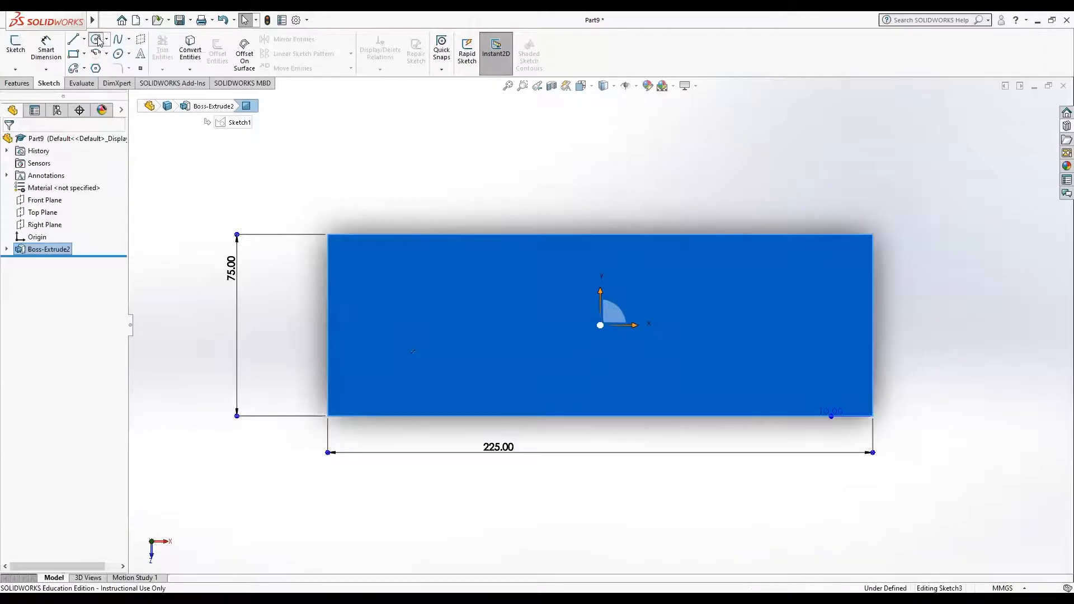
left_click(396, 279)
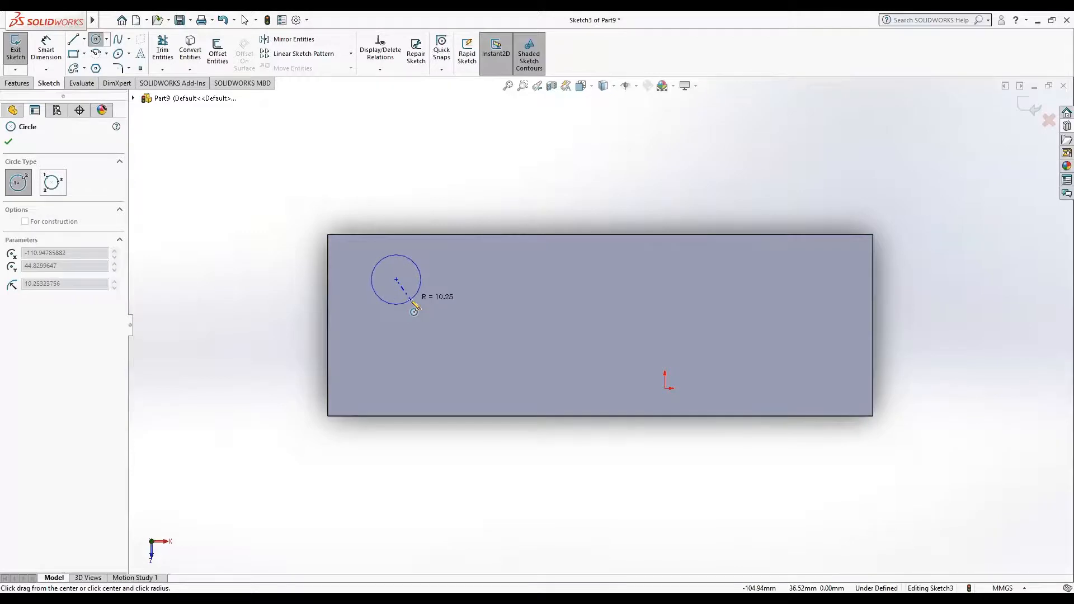
left_click(411, 301)
left_click(58, 401)
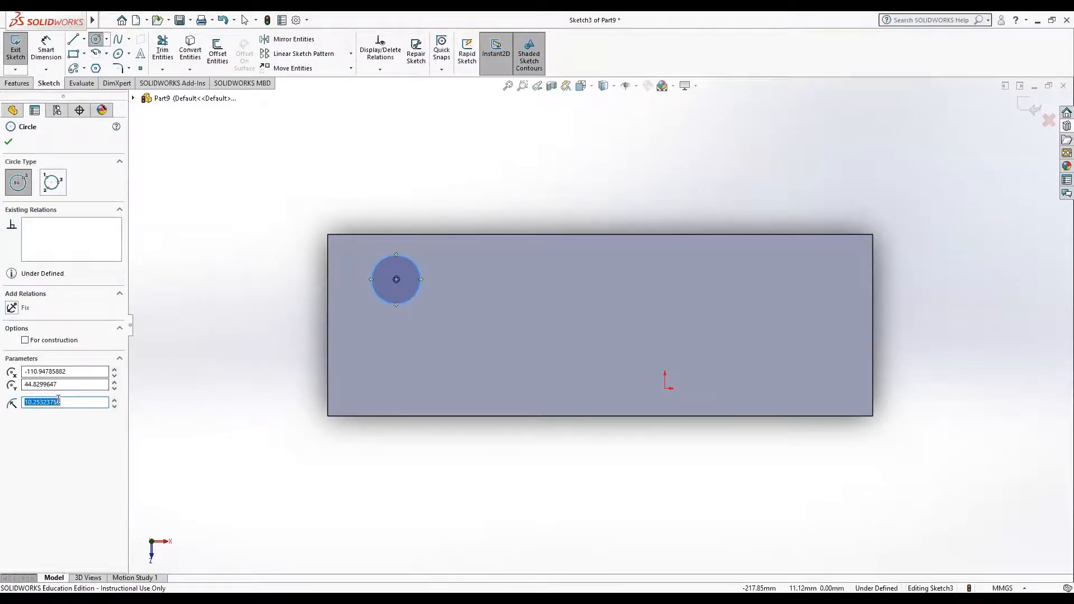
type("10")
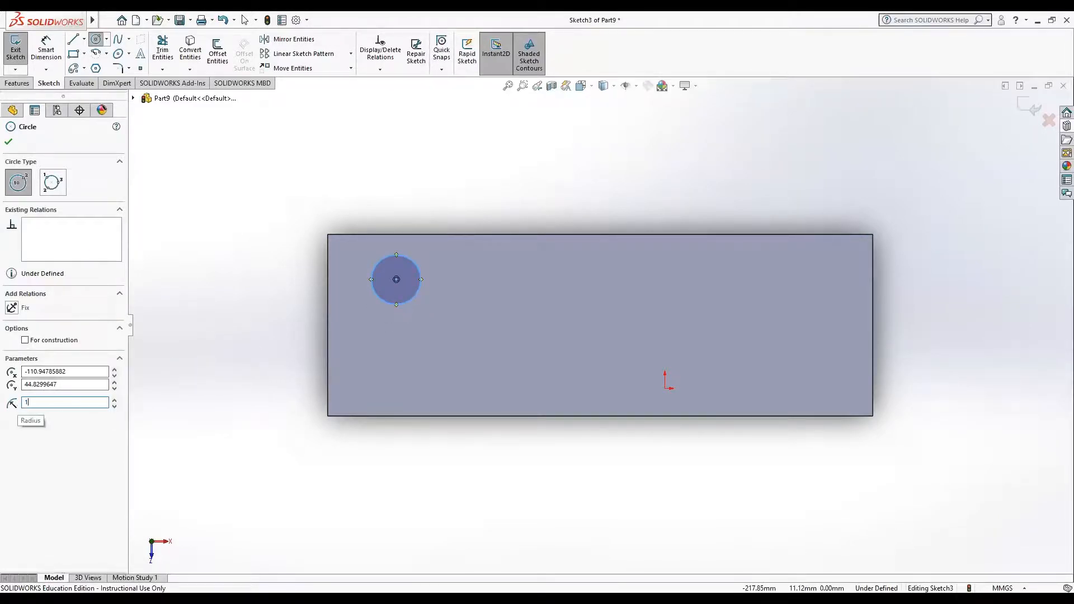
key("Return")
left_click(8, 143)
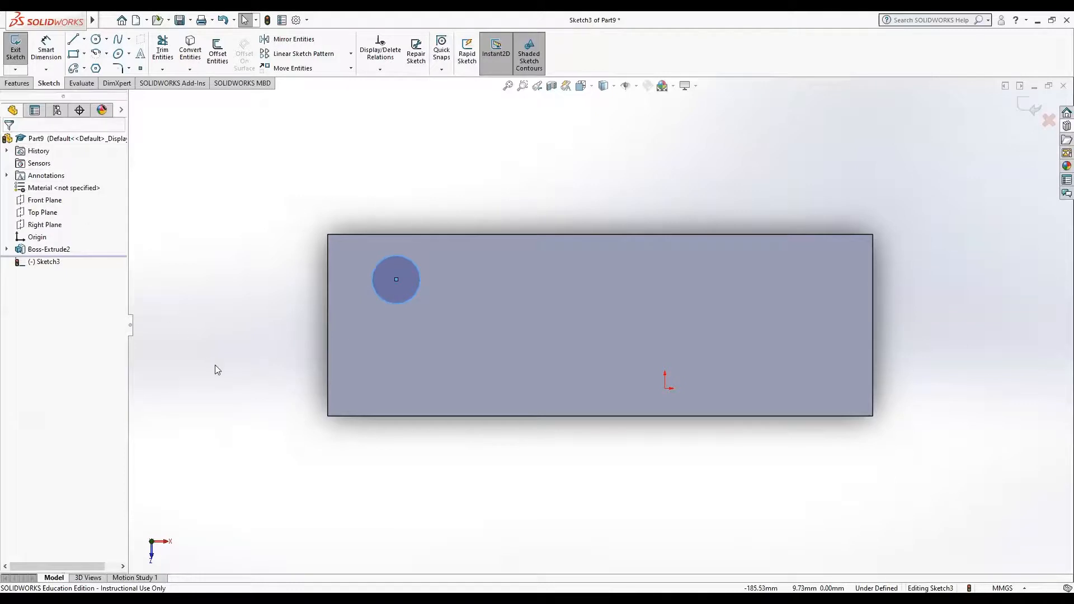
Step: Dimension the circle's centre 20 mm from the plate's upper long edge
left_click(38, 57)
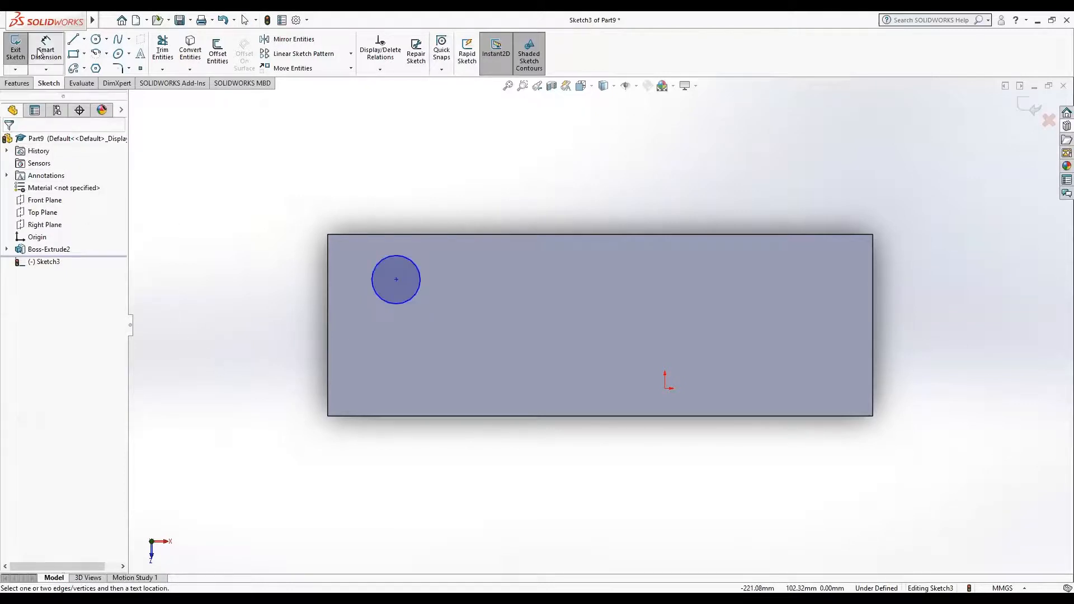
left_click(397, 280)
left_click(406, 234)
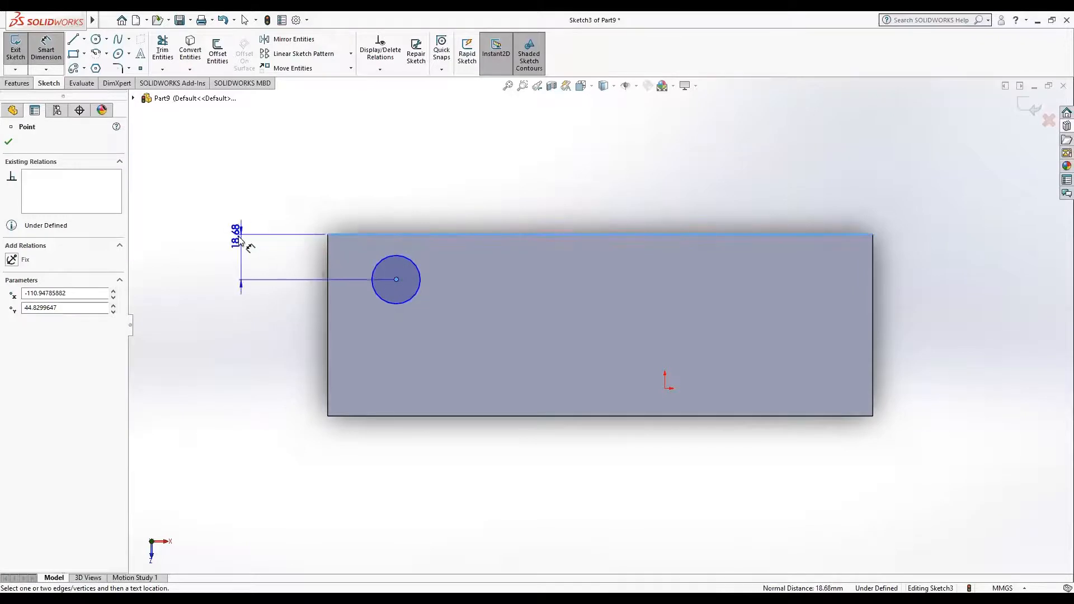
left_click(216, 240)
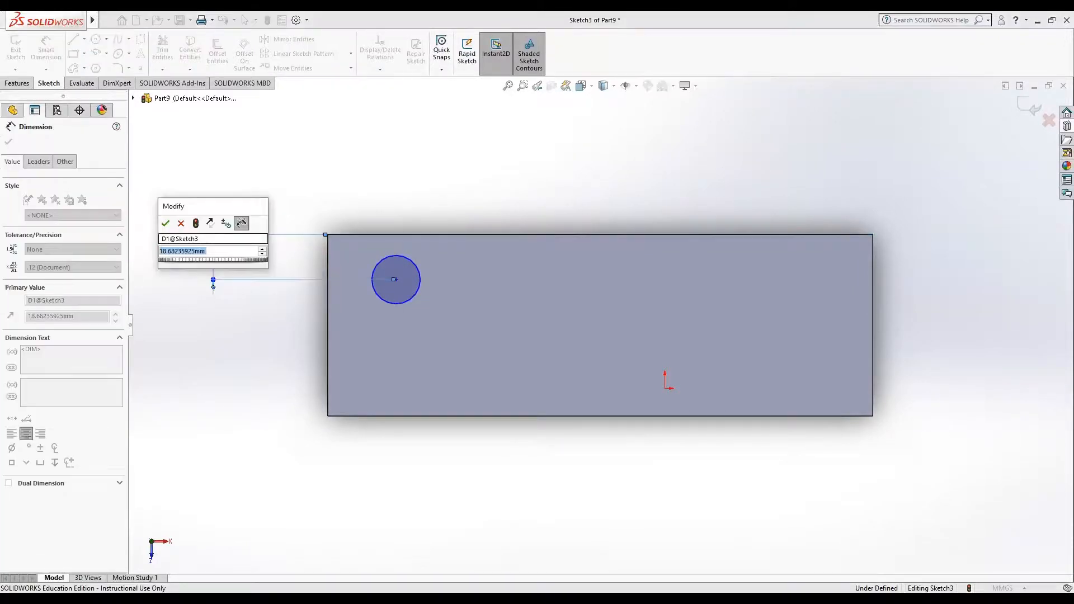
type("20")
key("Return")
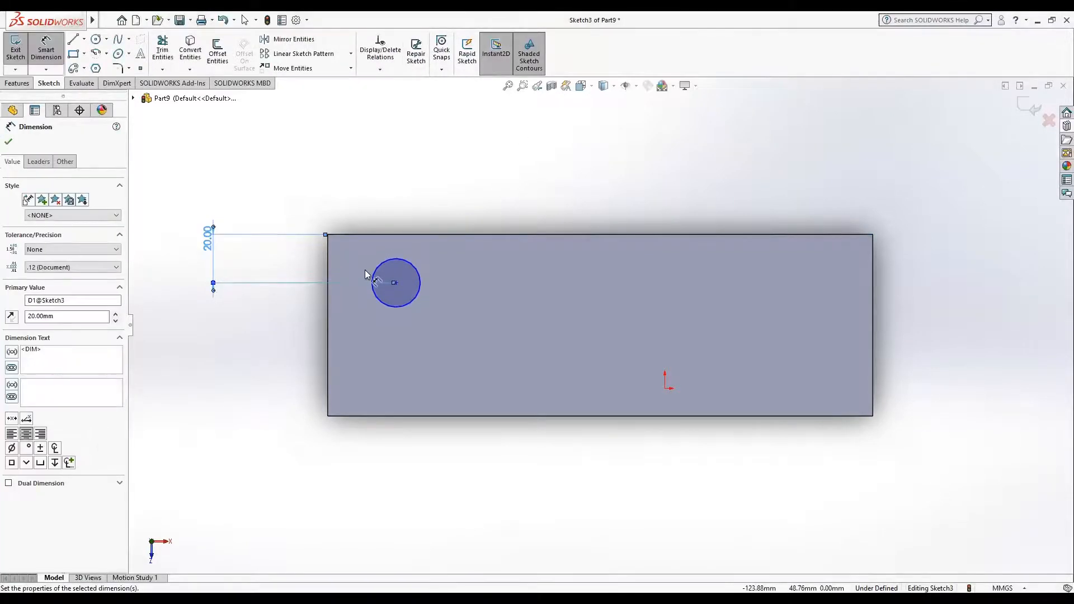
left_click(395, 284)
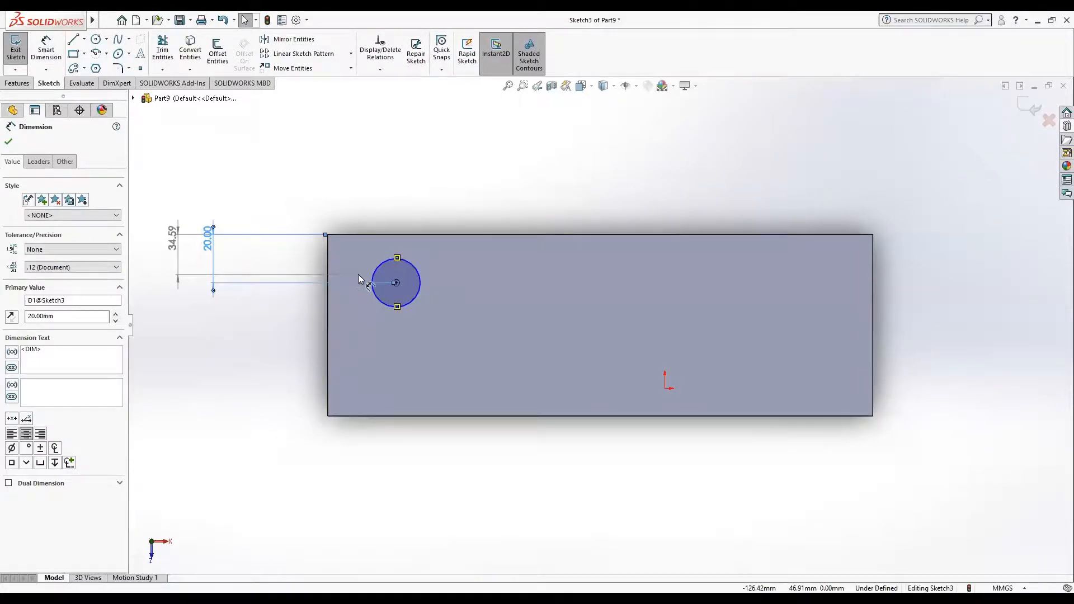
key("Escape")
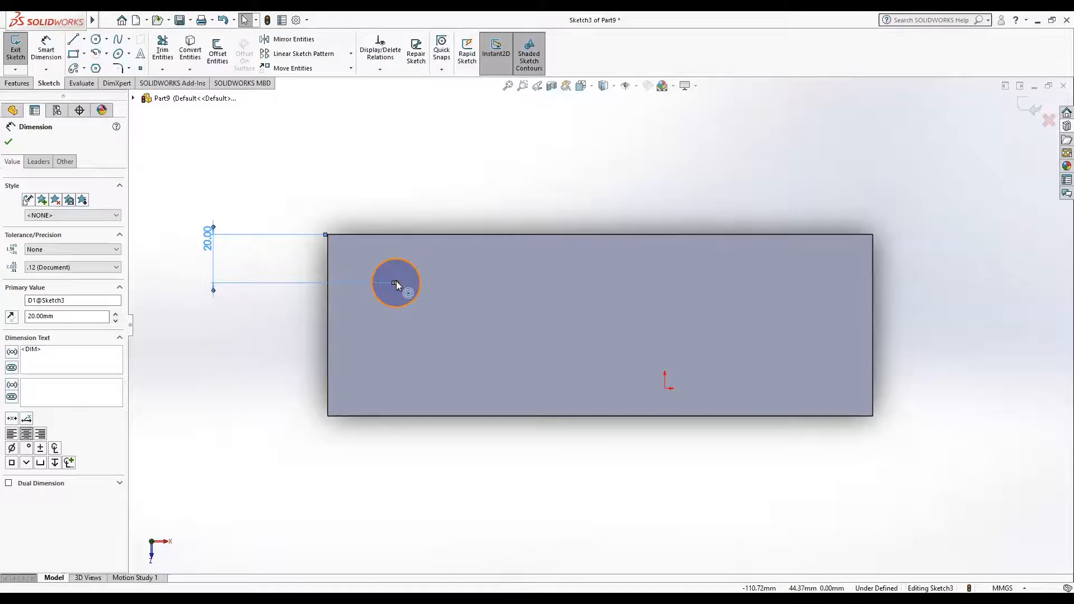
left_click(396, 282)
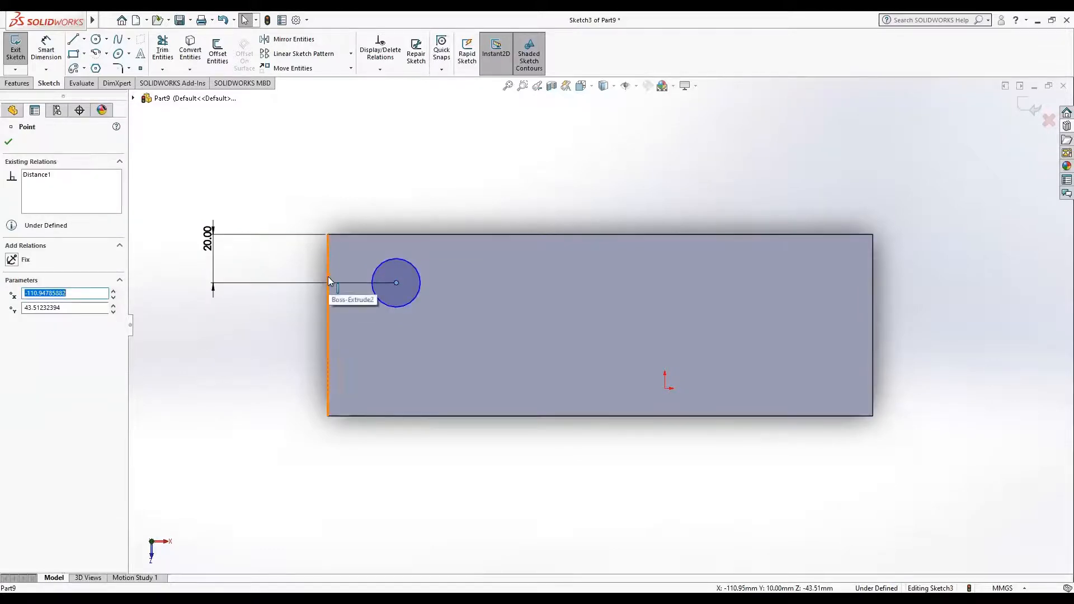
left_click(327, 281)
Step: Dimension the circle's centre 20 mm from the plate's left short edge
mouse_move(46, 15)
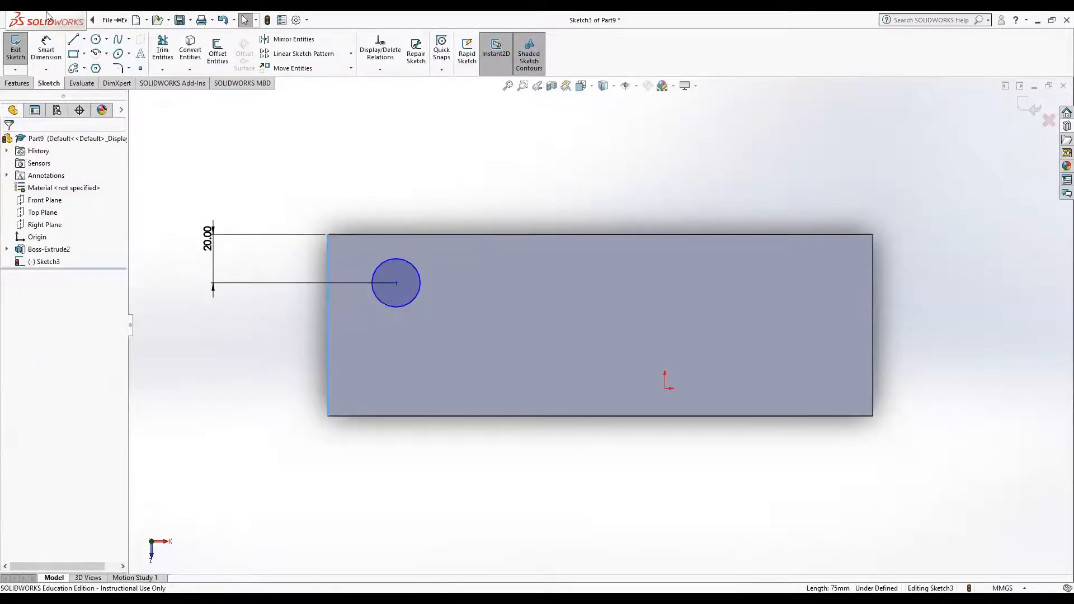
left_click(46, 49)
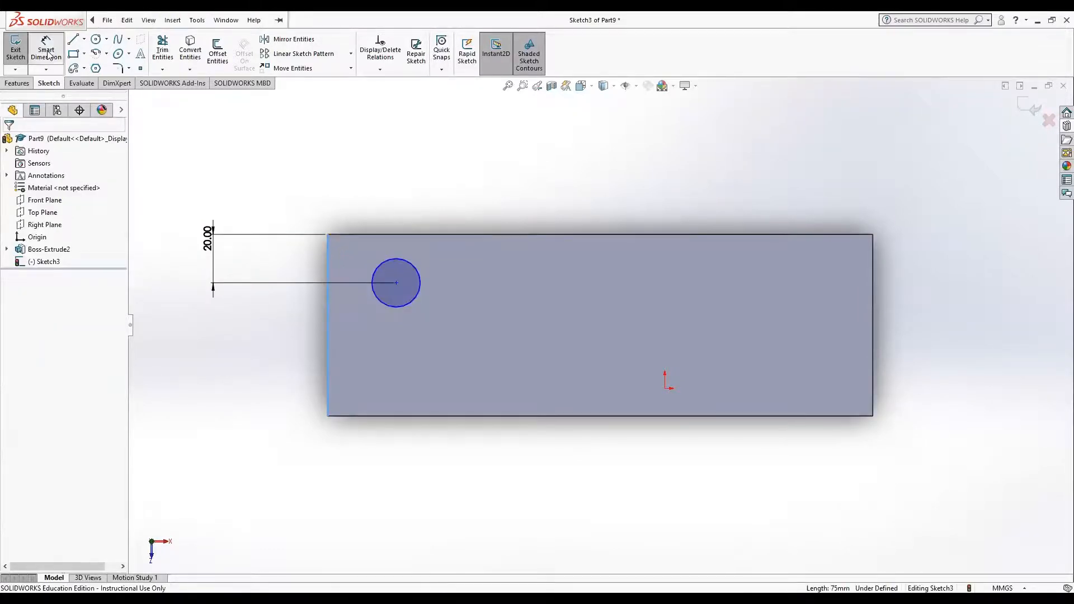
left_click(396, 283)
left_click(328, 288)
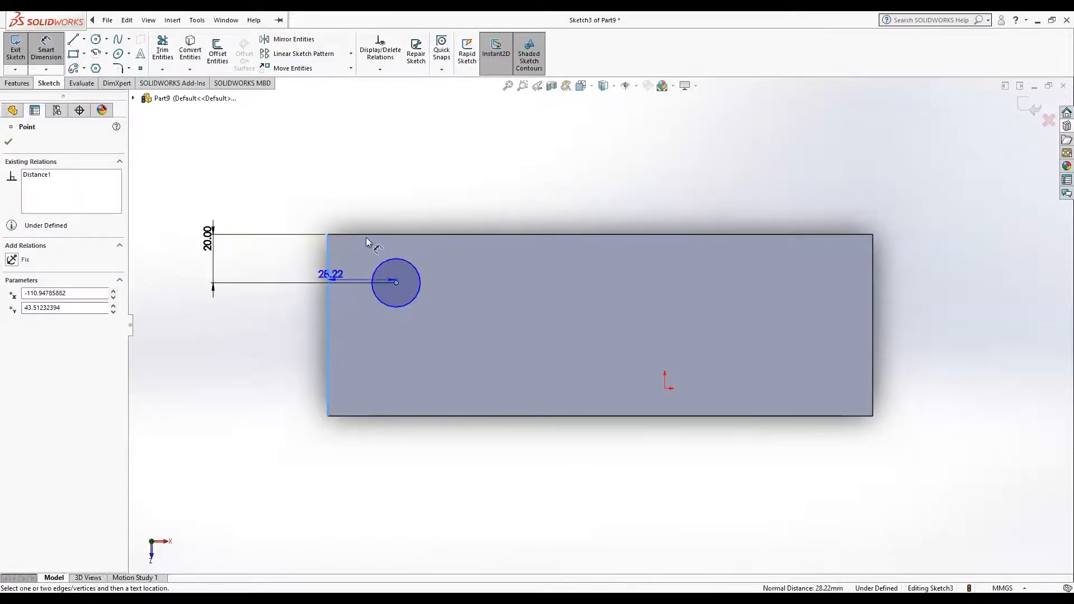
left_click(411, 132)
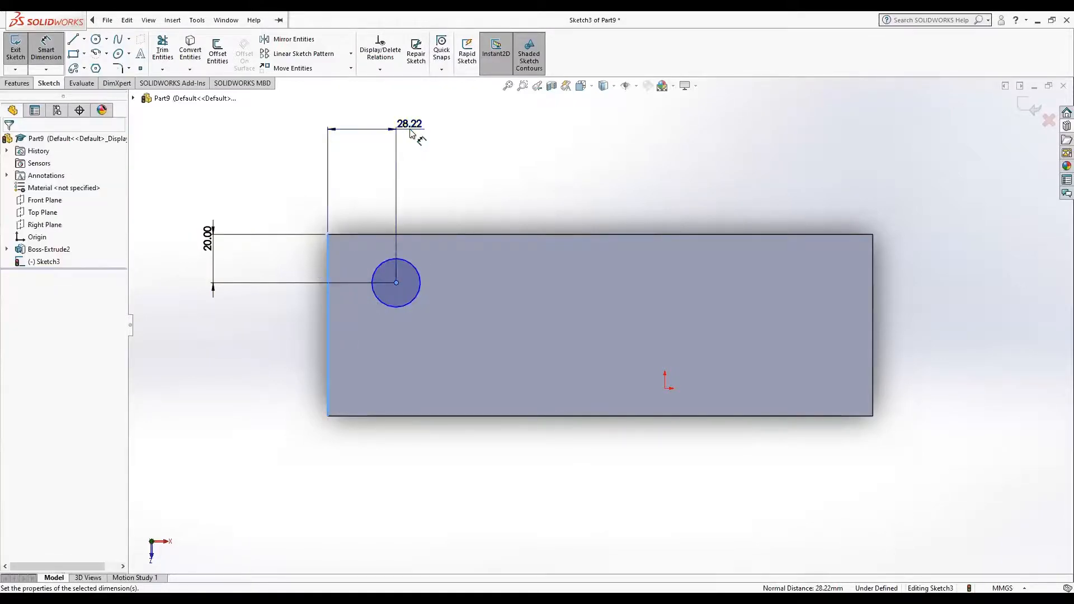
type("20")
key("Return")
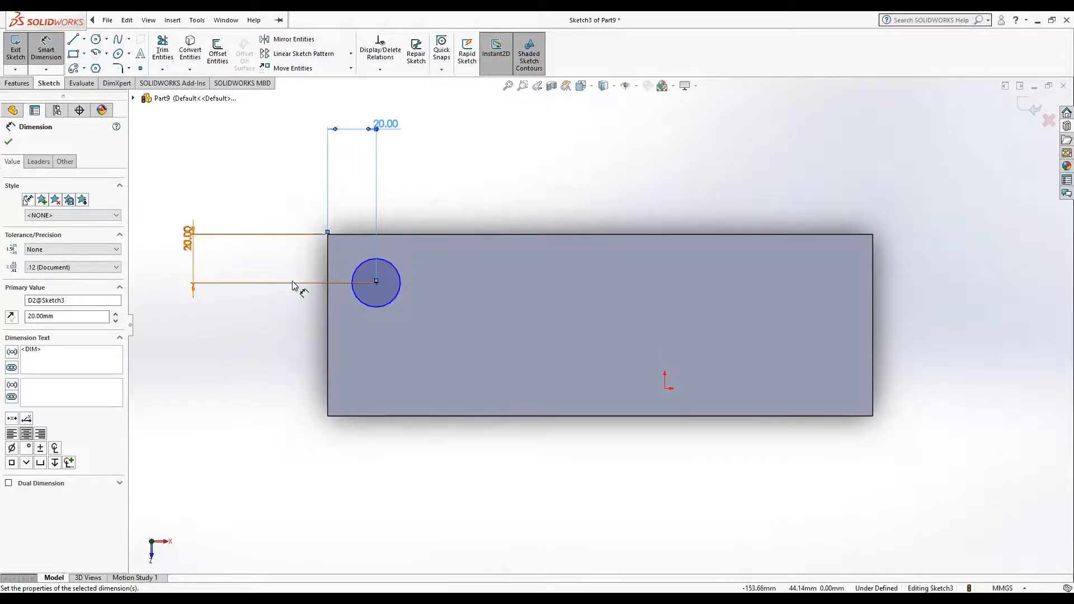
left_click(268, 153)
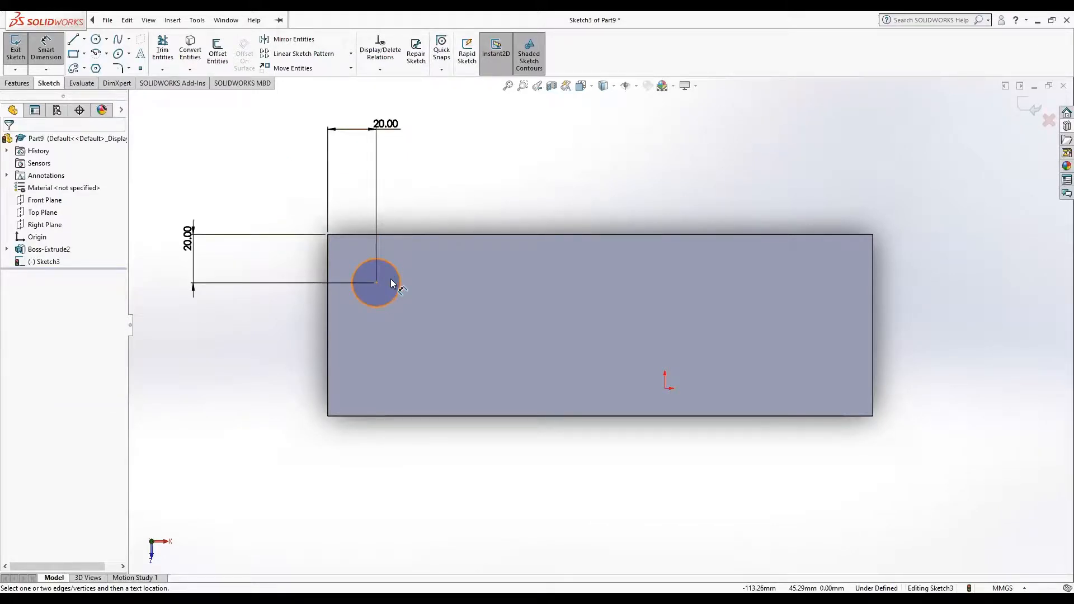
Step: Extrude the circle as a blind boss 40 mm high, merged with the plate
left_click(16, 83)
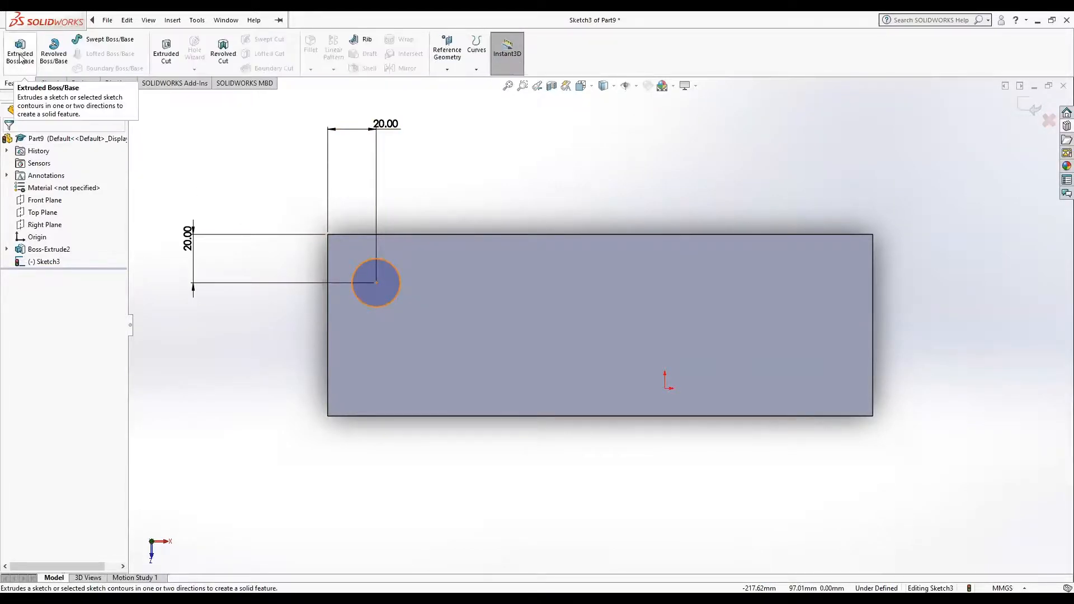
left_click(21, 56)
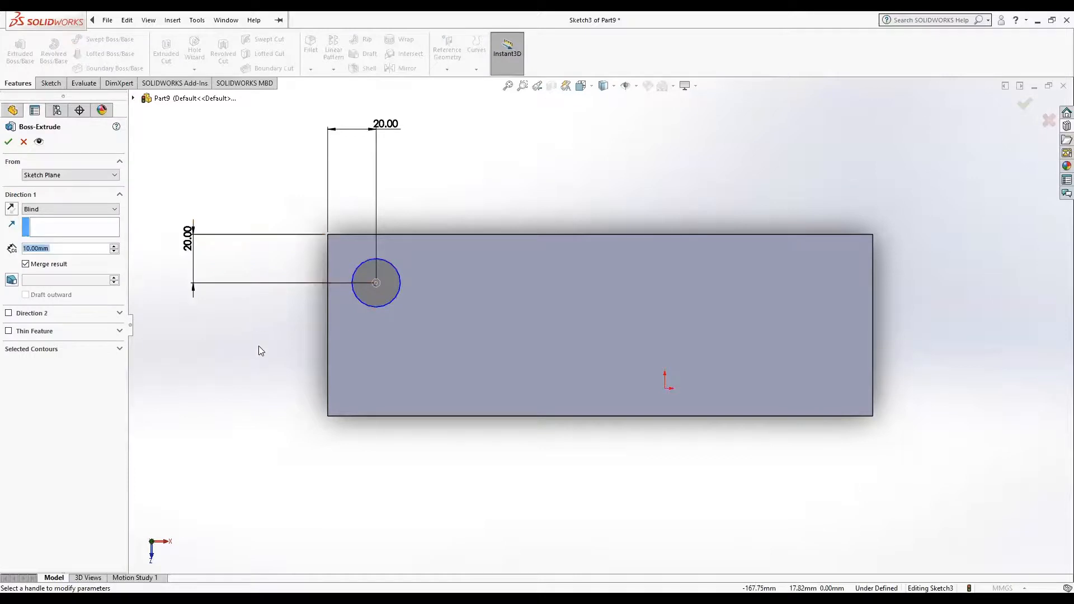
middle_click_drag(265, 343, 185, 259)
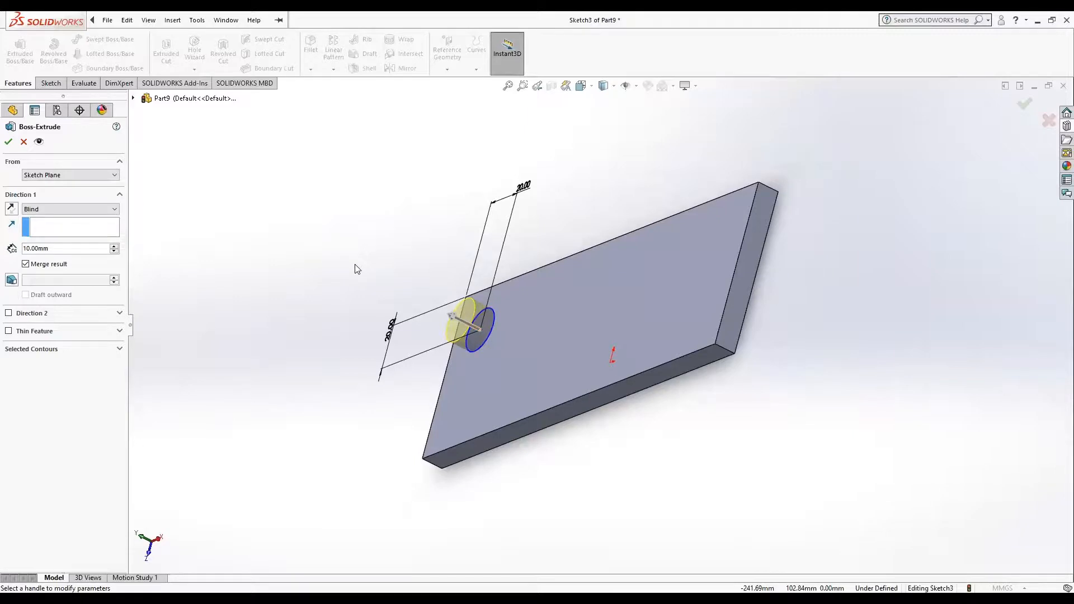
left_click(115, 246)
left_click(114, 246)
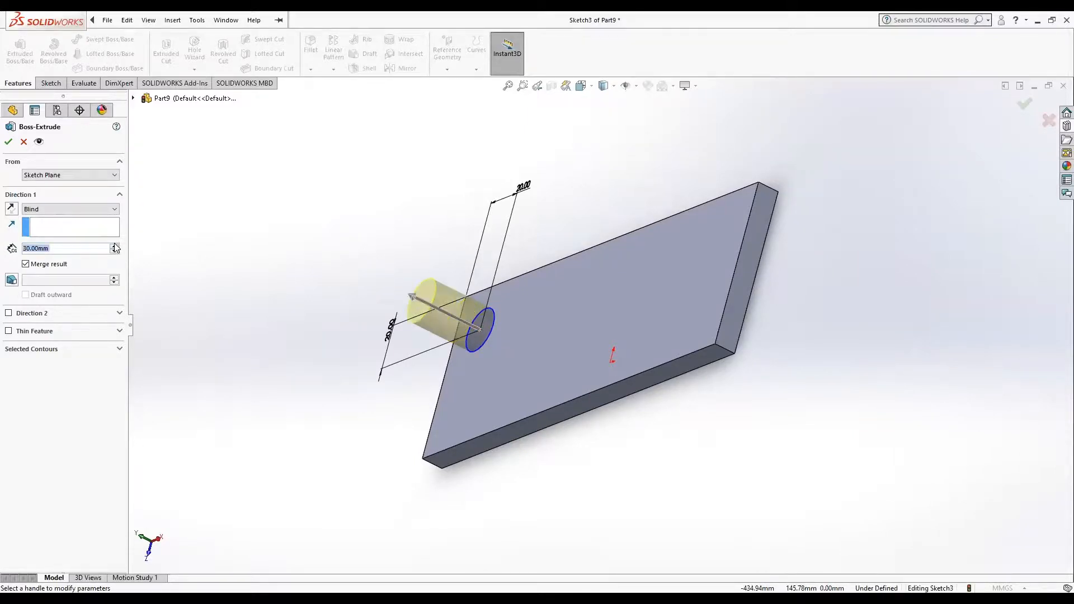
left_click(115, 246)
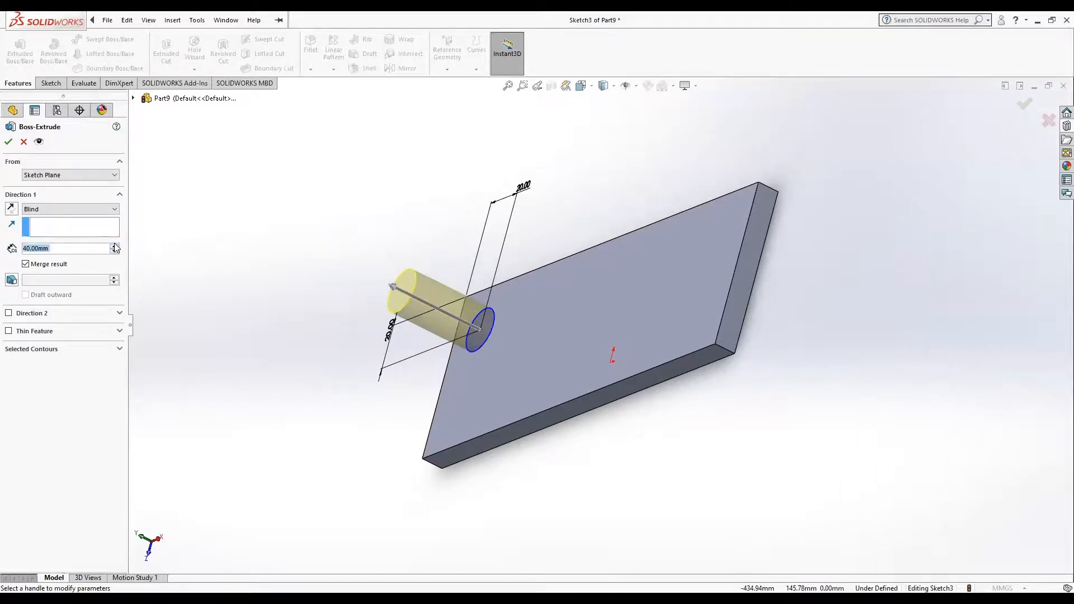
left_click(9, 142)
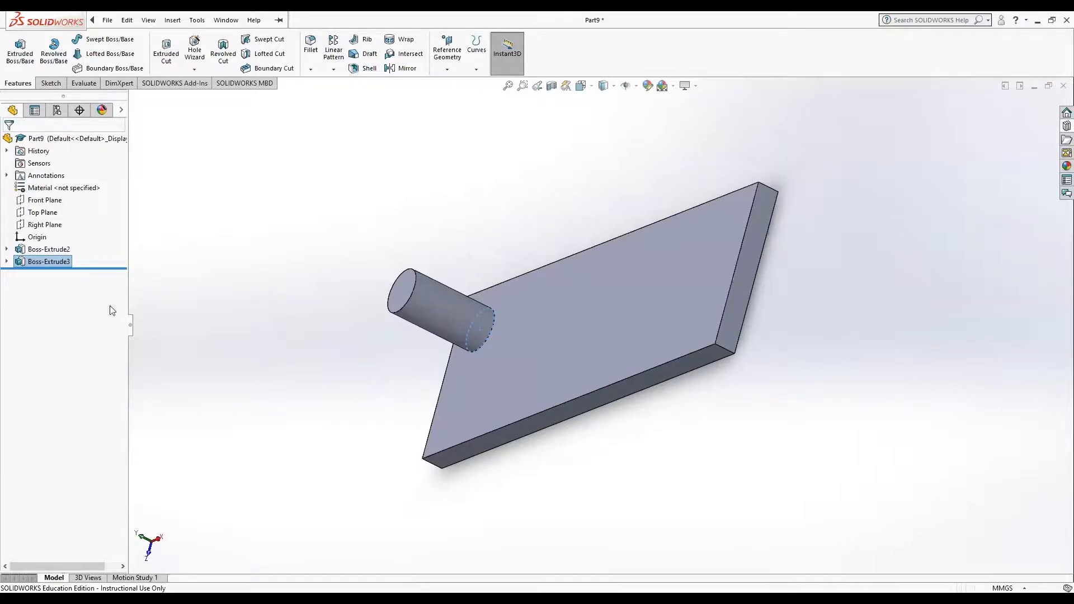
Step: Edit the cylindrical boss extrusion to add an inward draft of 5 degrees
double_click(54, 259)
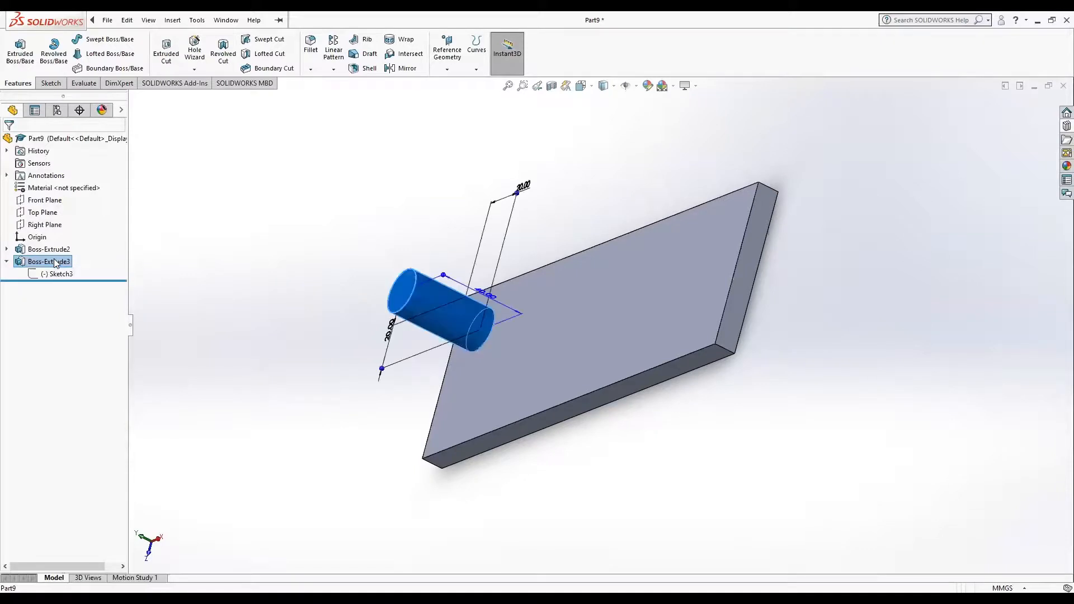
right_click(54, 260)
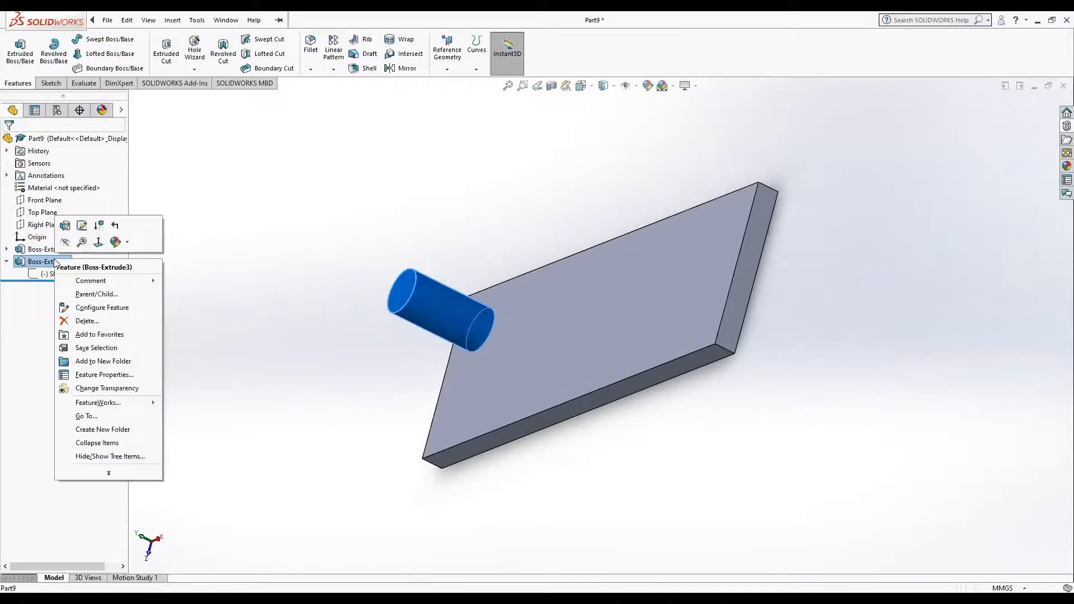
left_click(66, 226)
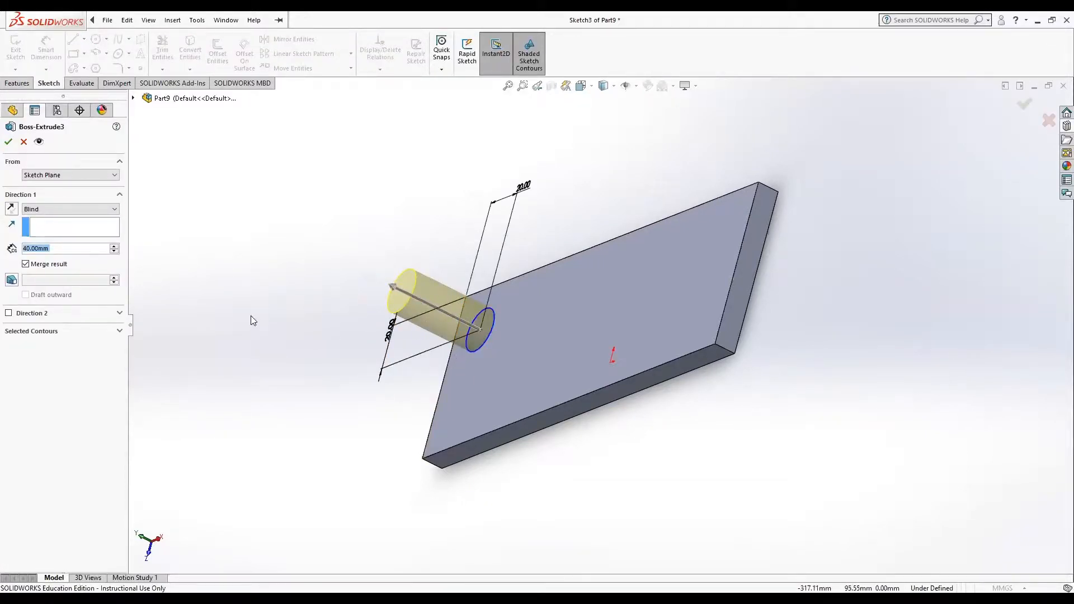
left_click(11, 280)
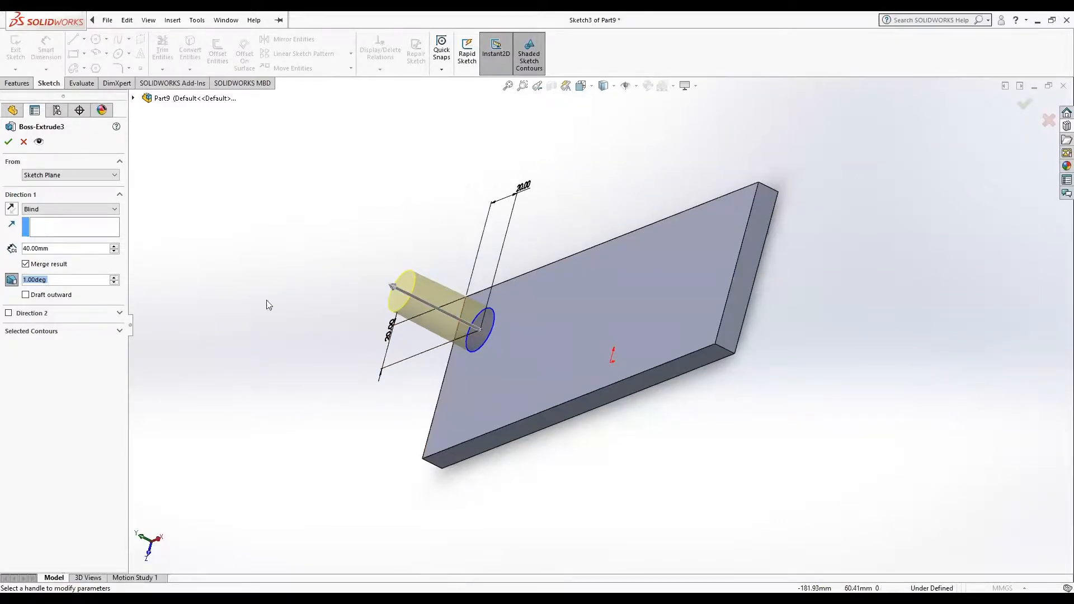
left_click(25, 280)
right_click(26, 280)
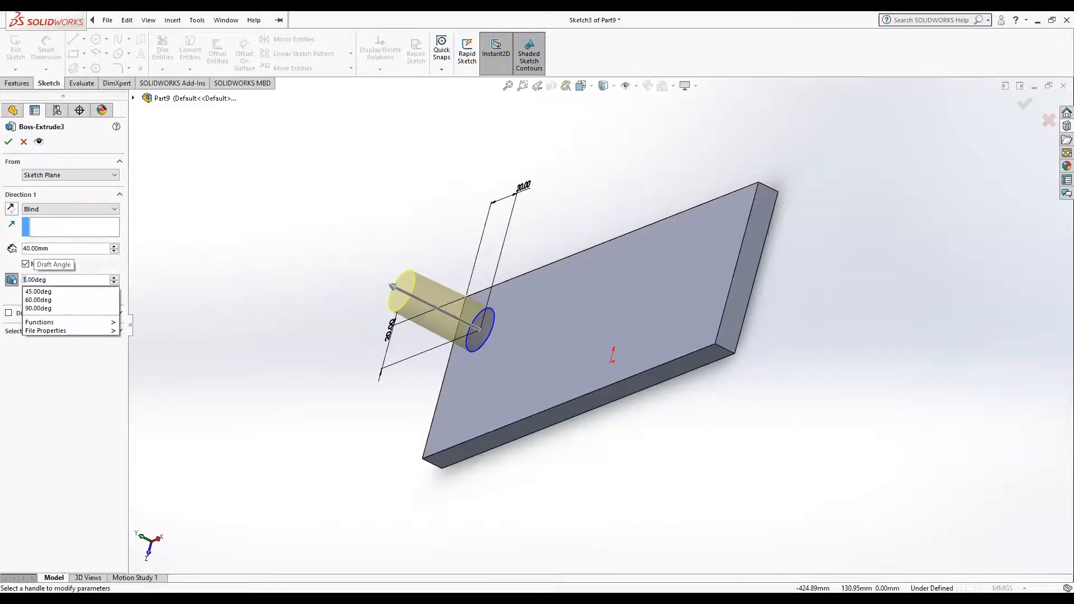
type("5")
key("Return")
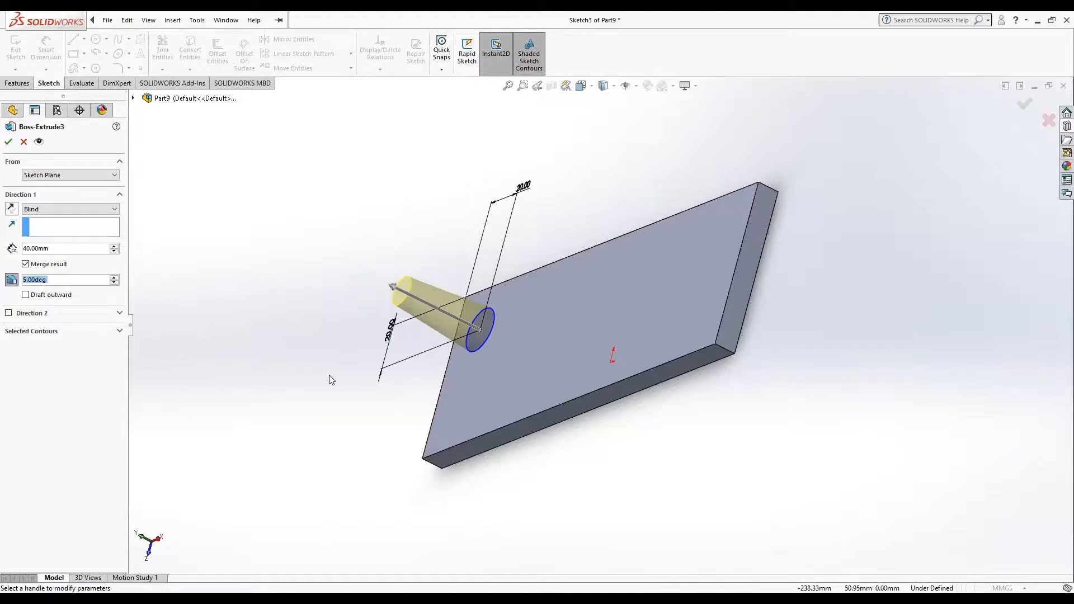
middle_click_drag(232, 353, 255, 290)
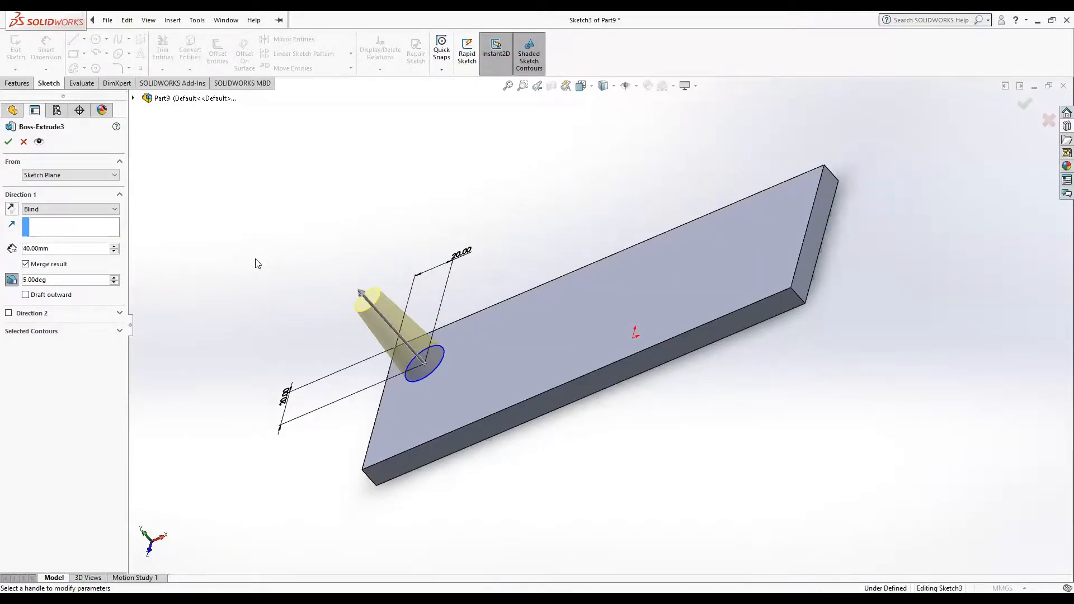
left_click(8, 141)
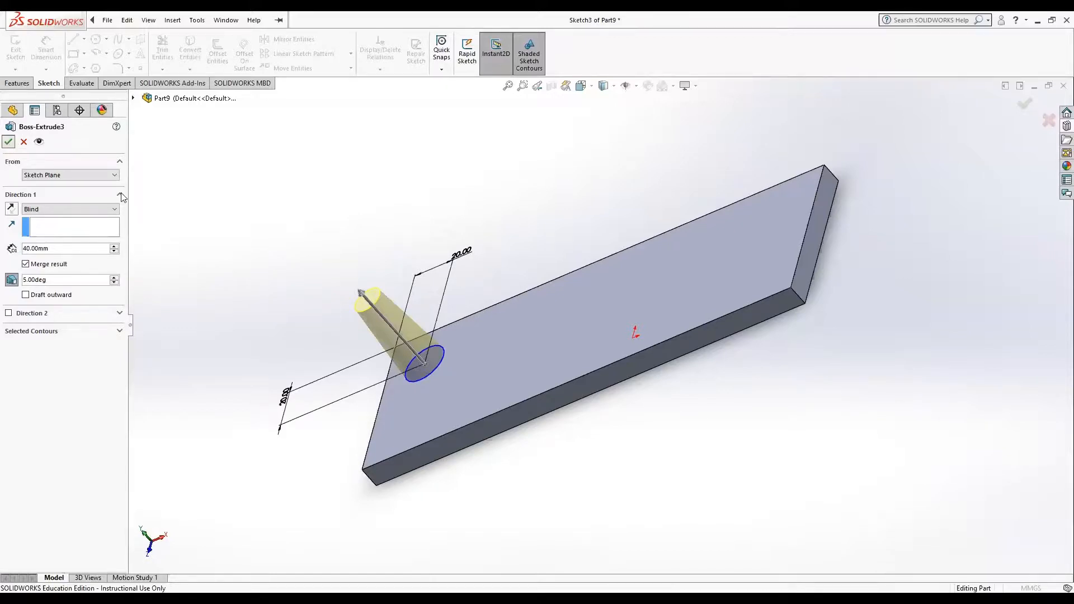
Step: Sketch a corner rectangle about 10.6 mm wide across the plate's full 75 mm depth on its top face, right of the origin
middle_click_drag(523, 189, 563, 233)
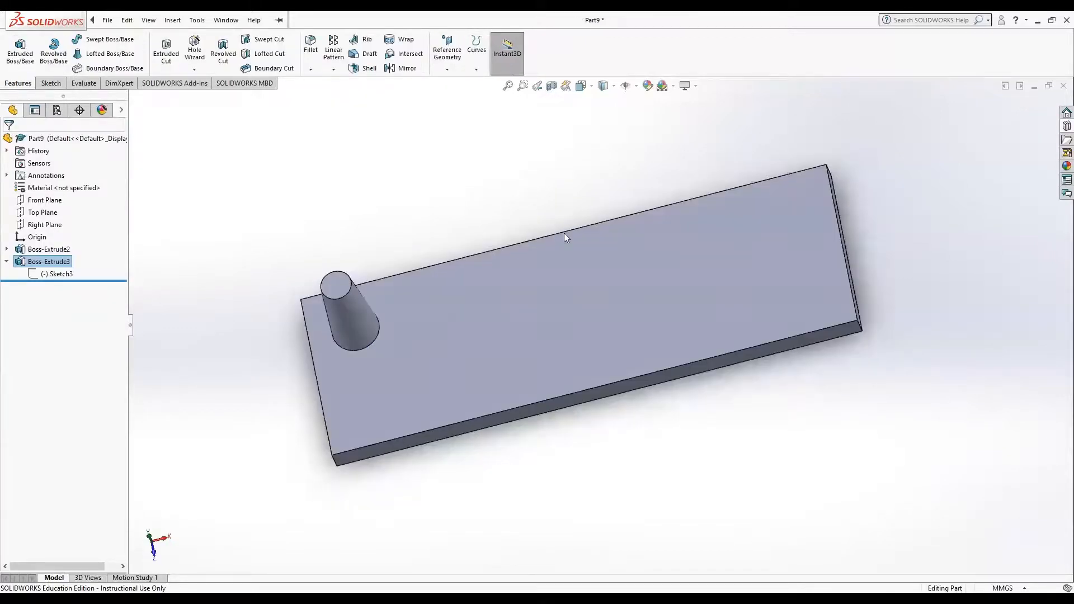
left_click(564, 233)
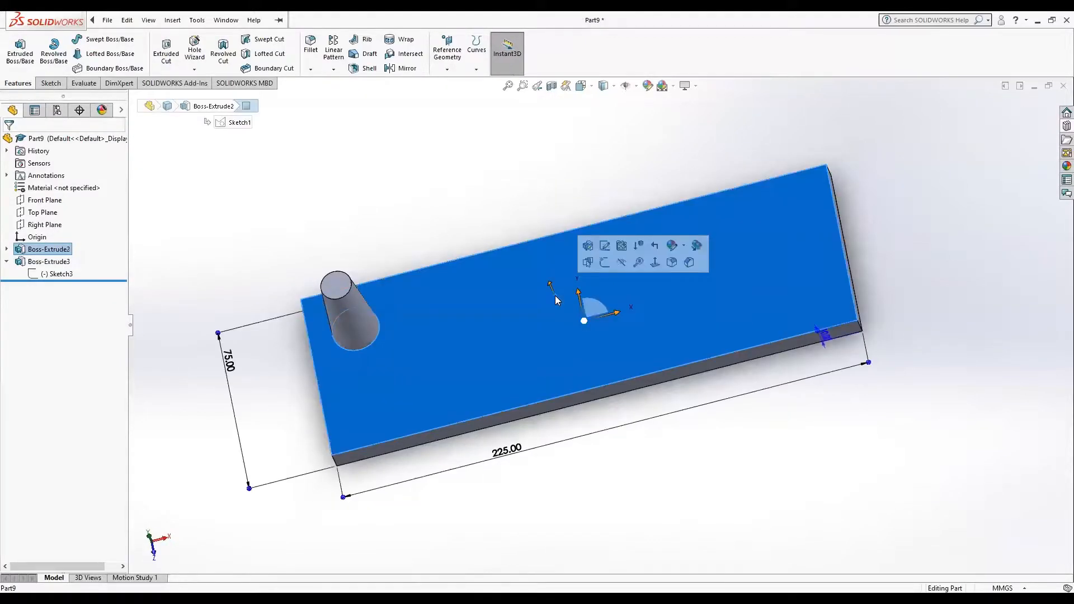
left_click(655, 261)
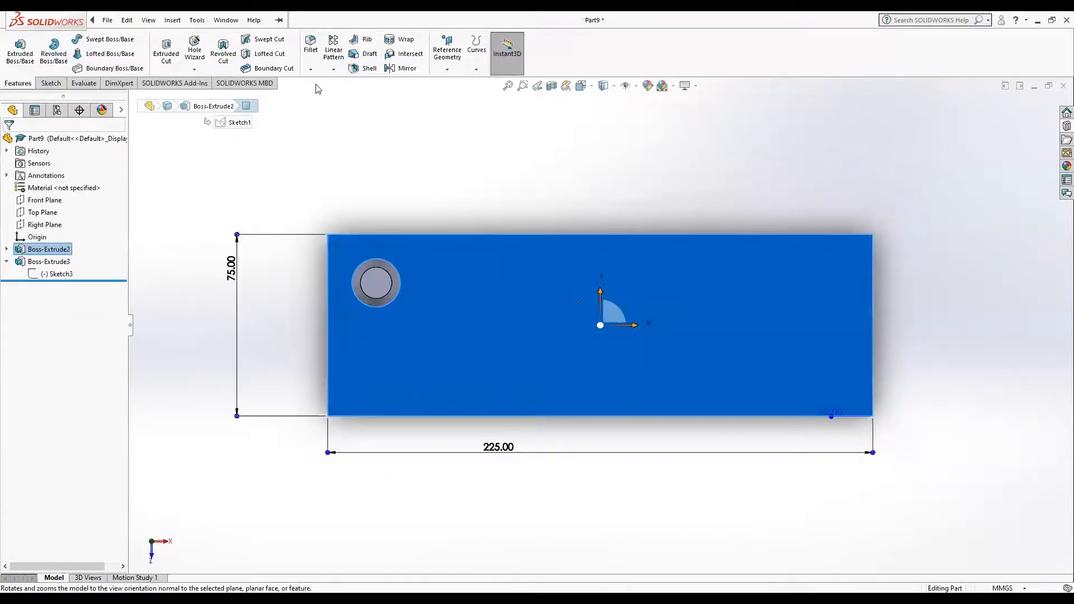
left_click(51, 84)
left_click(73, 54)
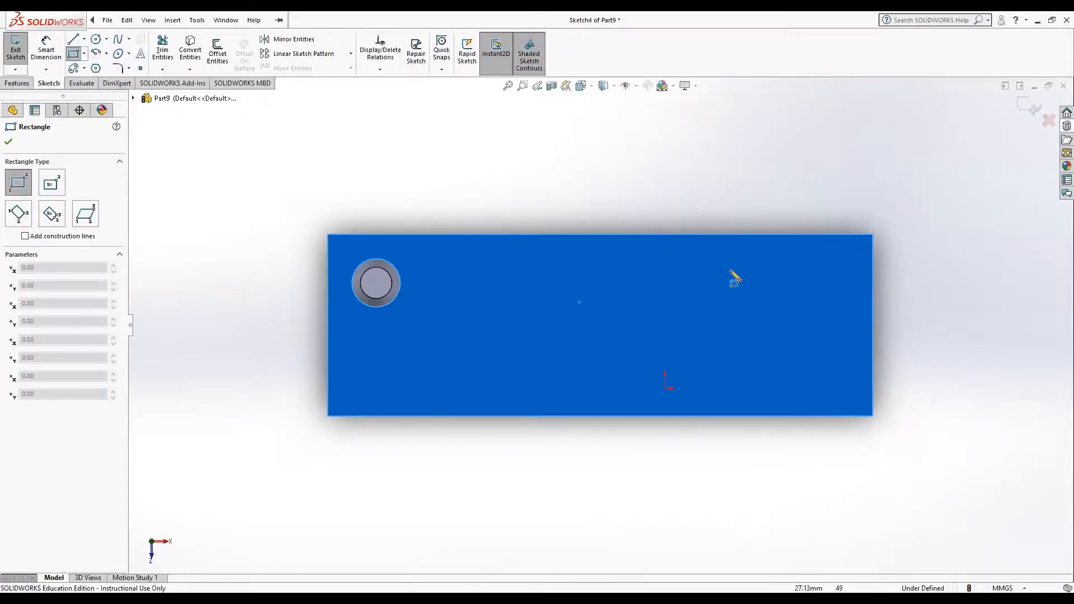
left_click(681, 236)
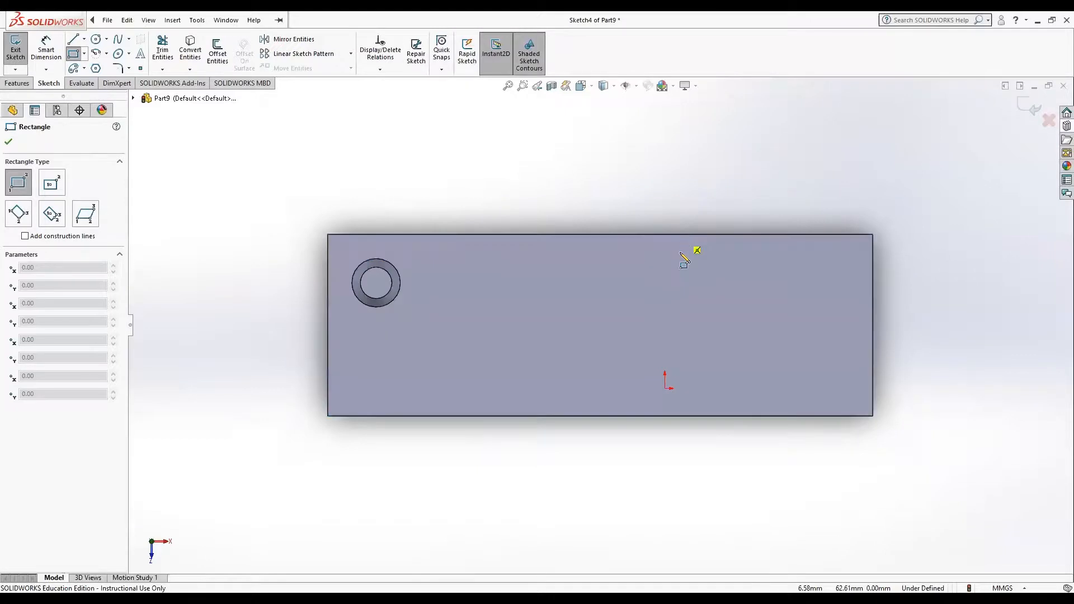
left_click(708, 416)
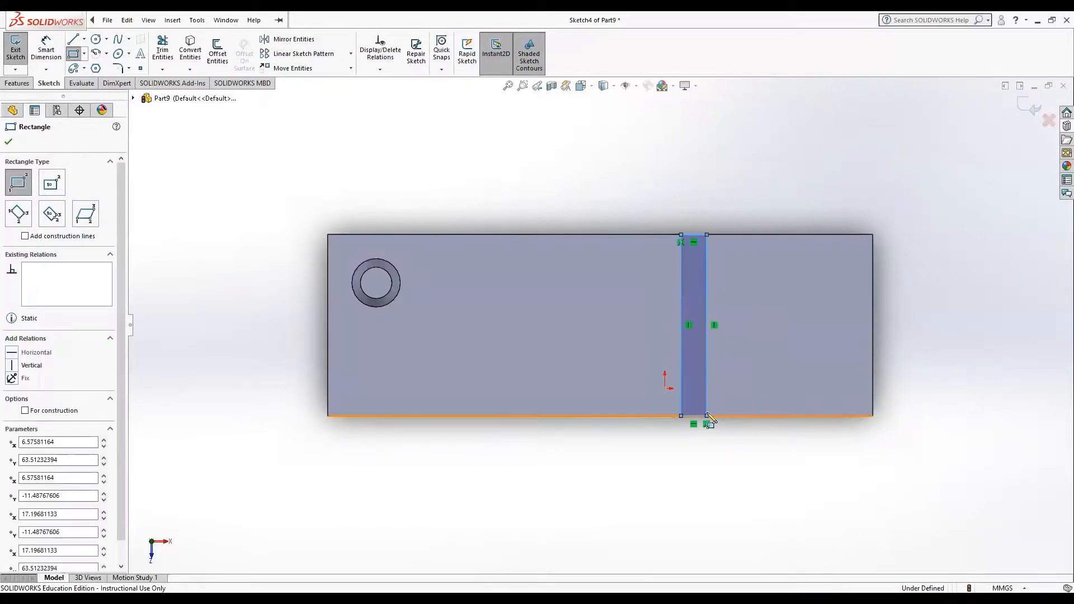
Step: Extrude the narrow rectangle across the plate as a blind boss, setting its depth to 10 mm with merged result
left_click(18, 83)
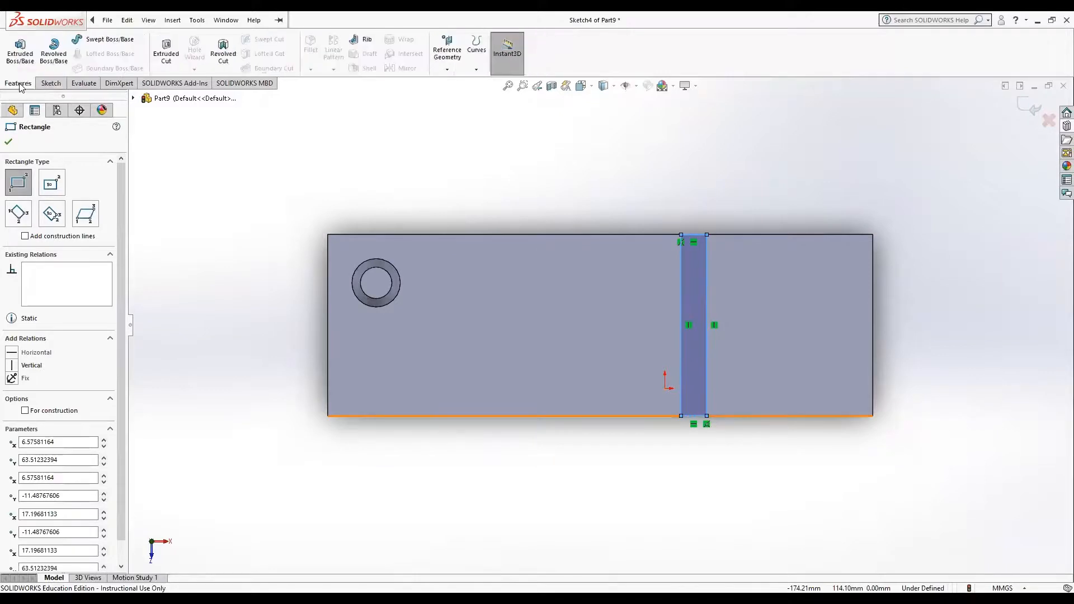
left_click(20, 49)
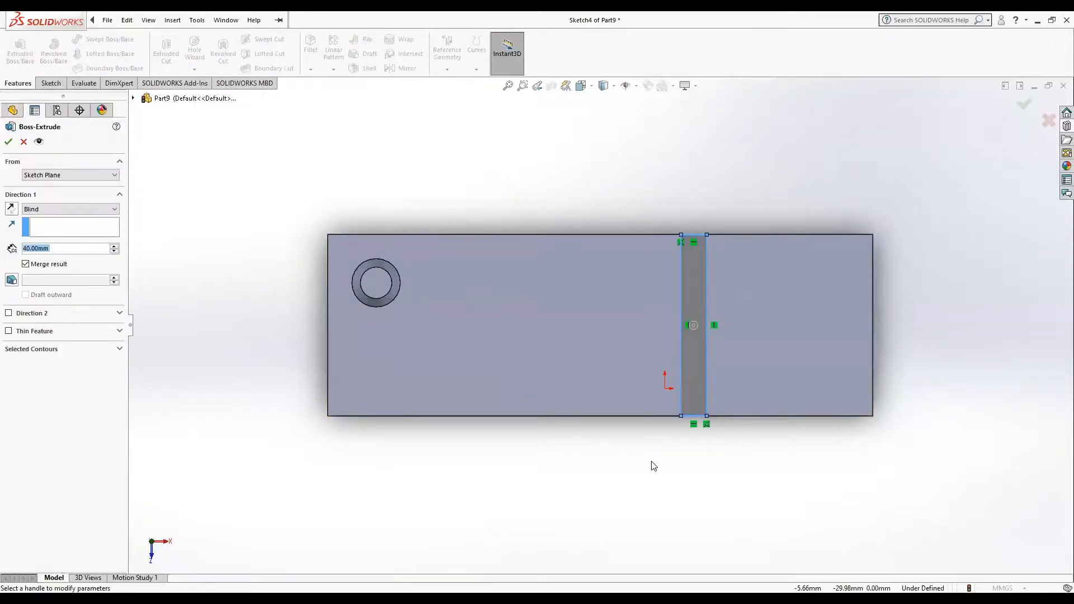
mouse_move(652, 465)
middle_mouse_down()
mouse_move(598, 376)
mouse_move(620, 299)
middle_mouse_up()
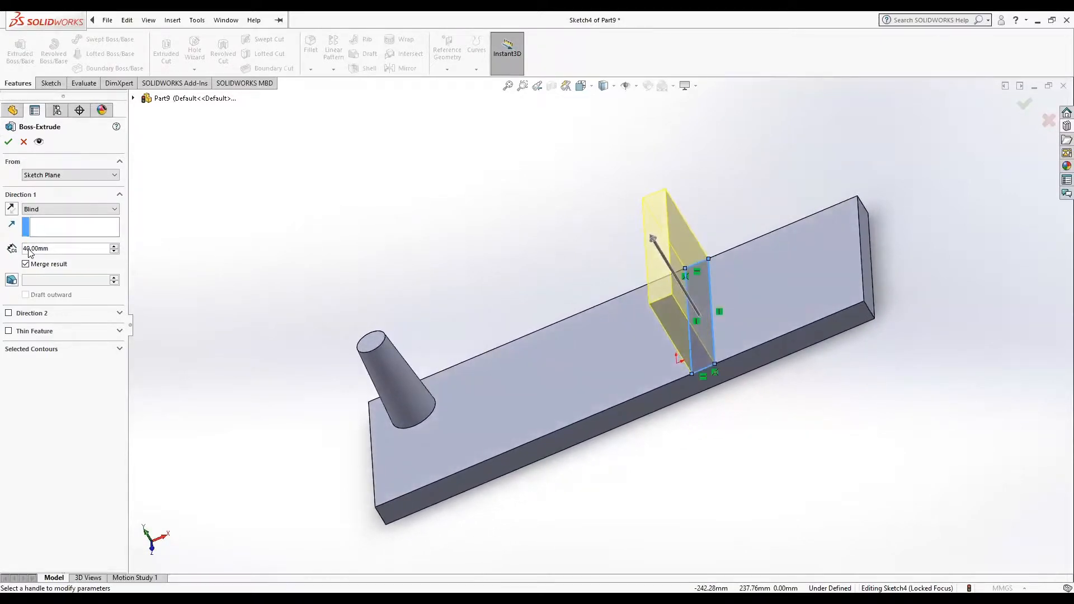
left_click_drag(30, 249, 21, 250)
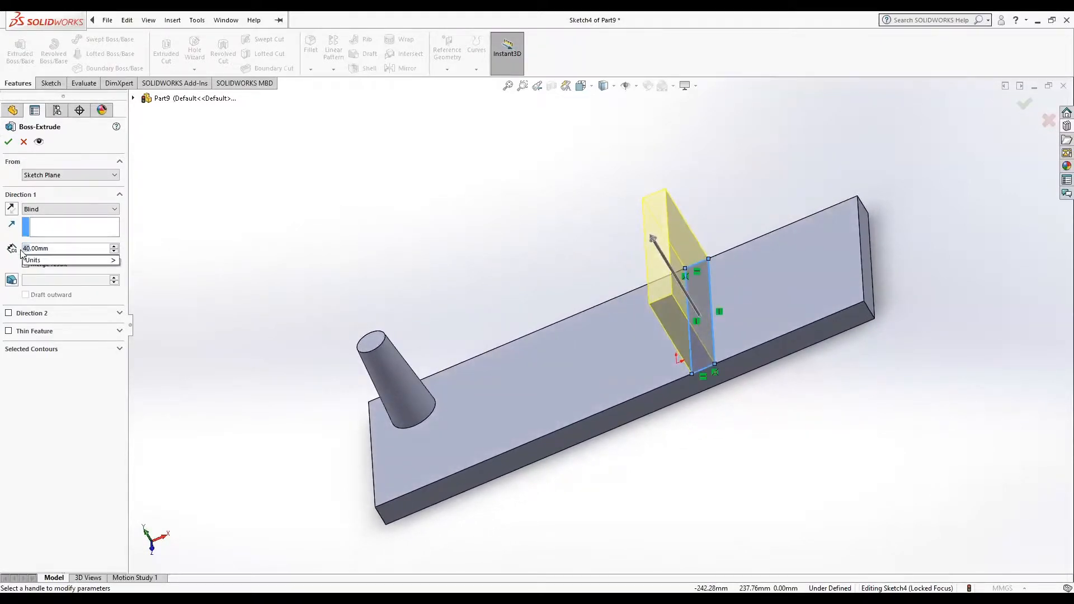
type("2")
key("Return")
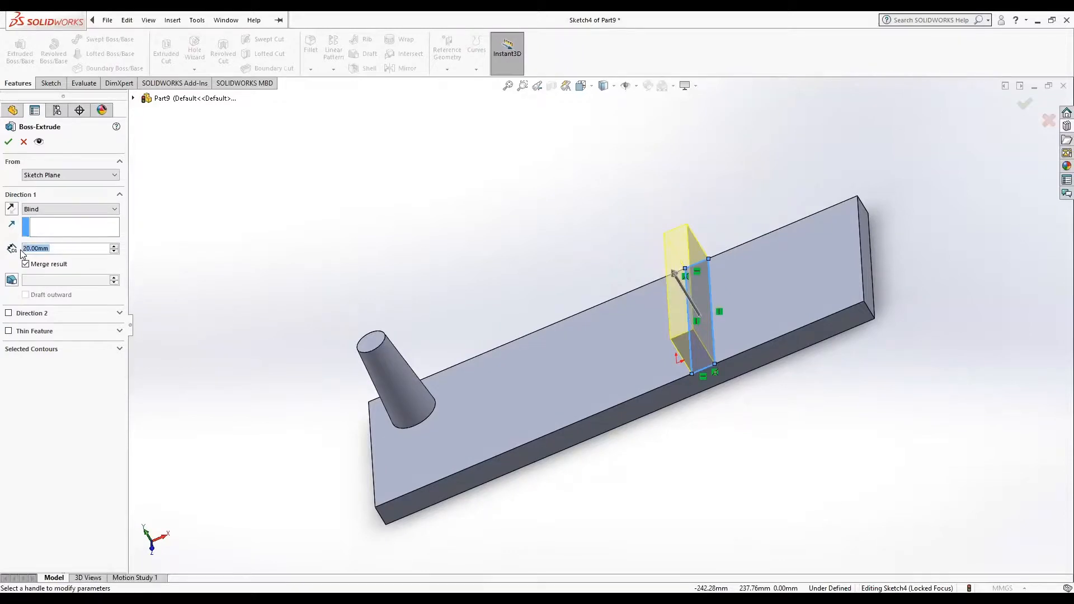
type("1")
key("Return")
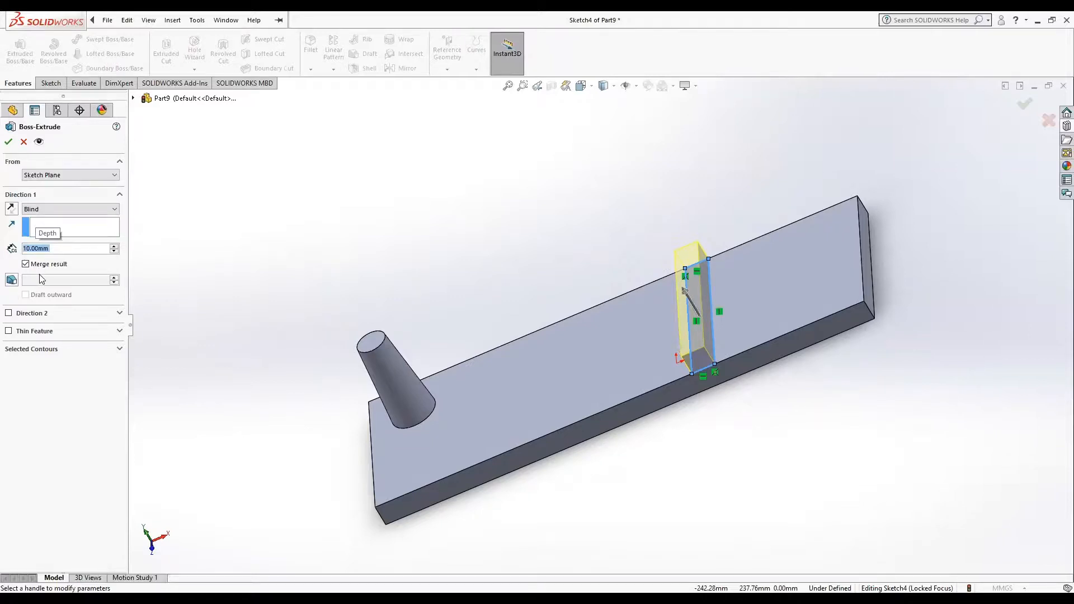
Step: Add an outward draft of 10 degrees to the rectangular boss and complete the extrusion
left_click(11, 280)
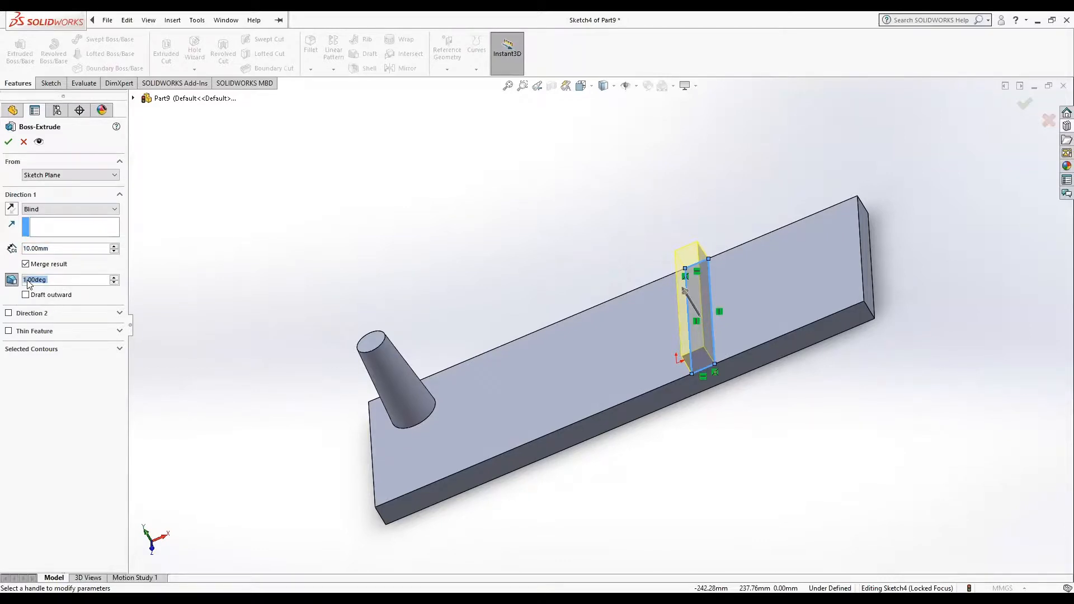
left_click(27, 279)
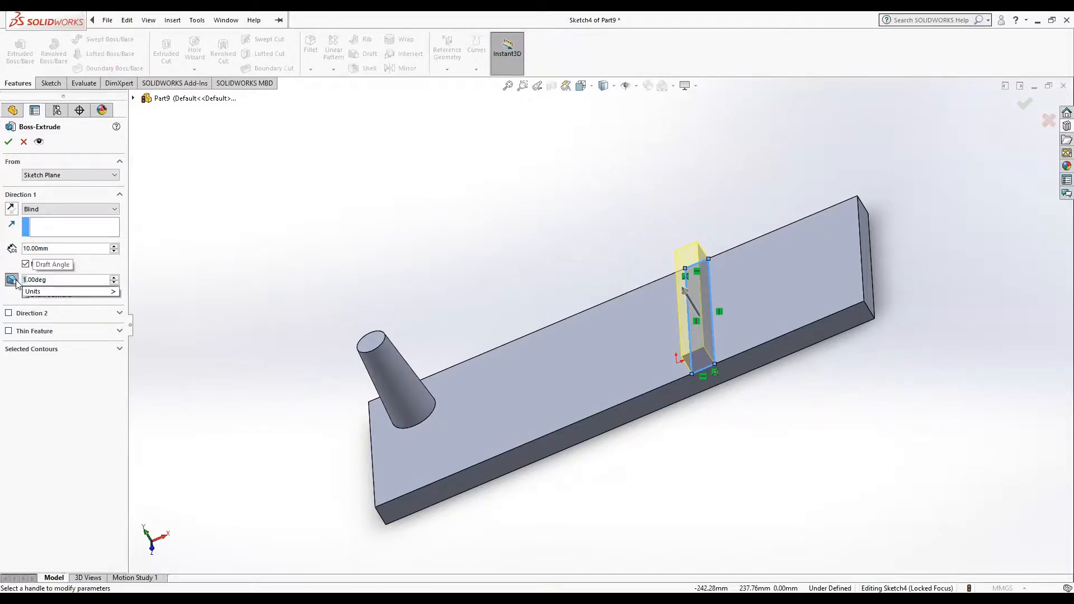
type("0")
key("Return")
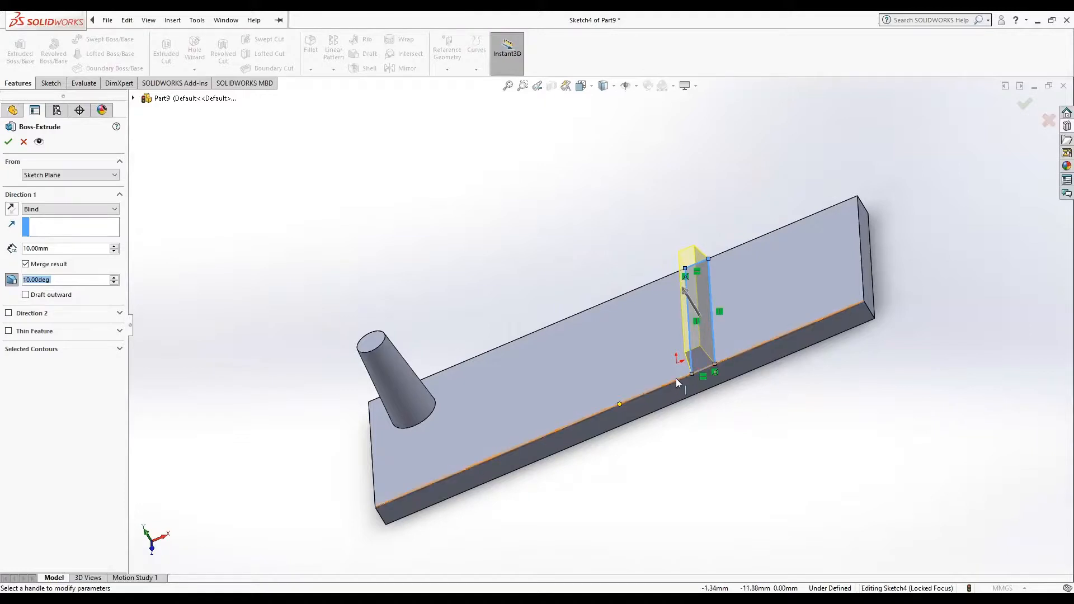
left_click(28, 298)
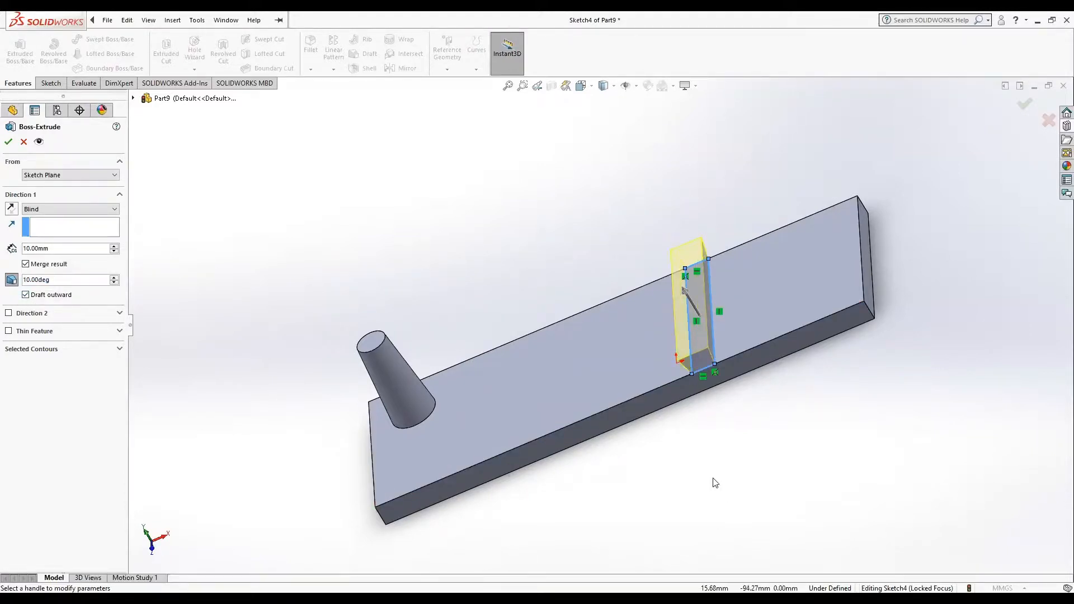
left_click(10, 141)
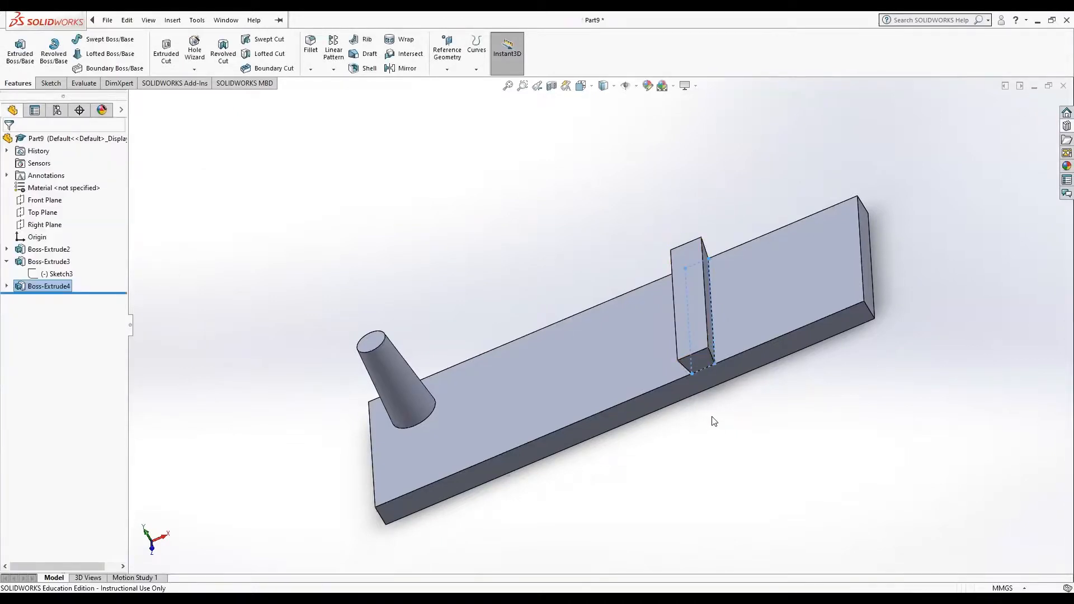
Step: Sketch a 3 point arc slot on the plate's top face between the two bosses, about 35 mm radius, 90 degrees and 5.6 mm wide
middle_click_drag(713, 421, 793, 427)
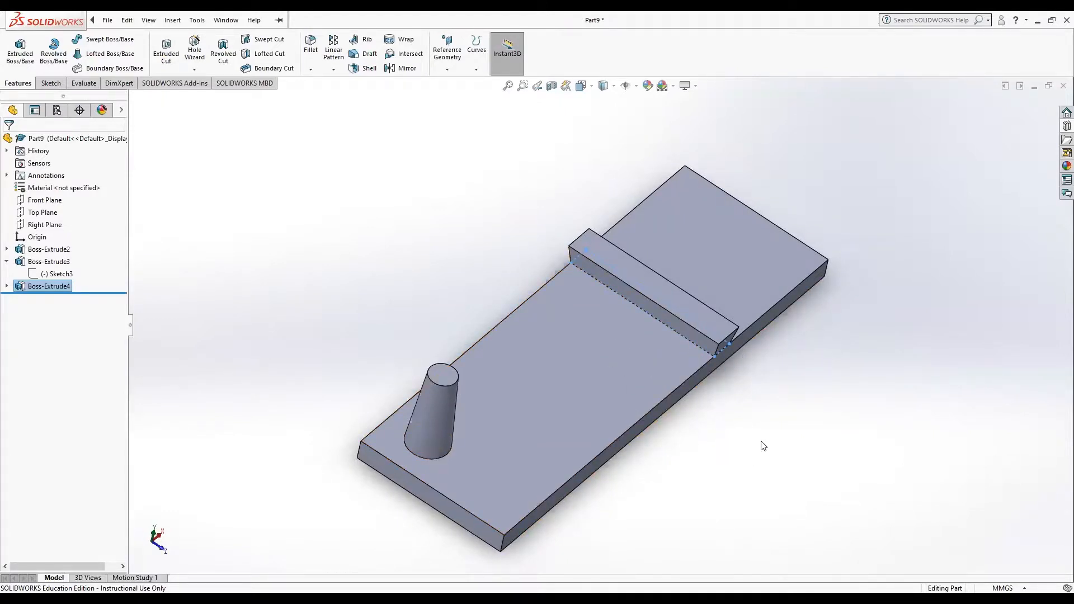
middle_click_drag(749, 422, 718, 424)
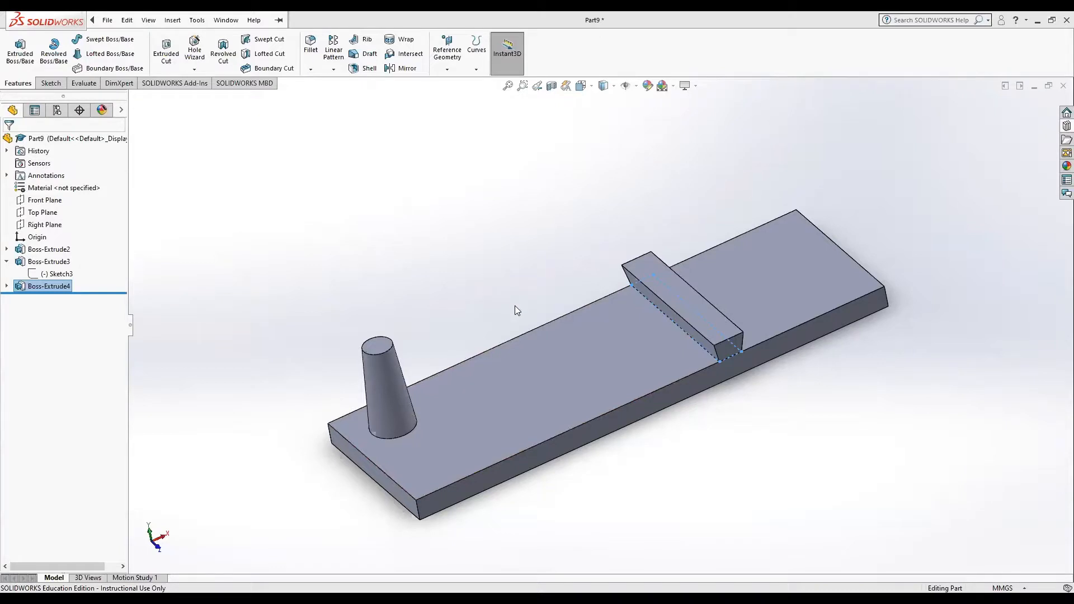
left_click(534, 364)
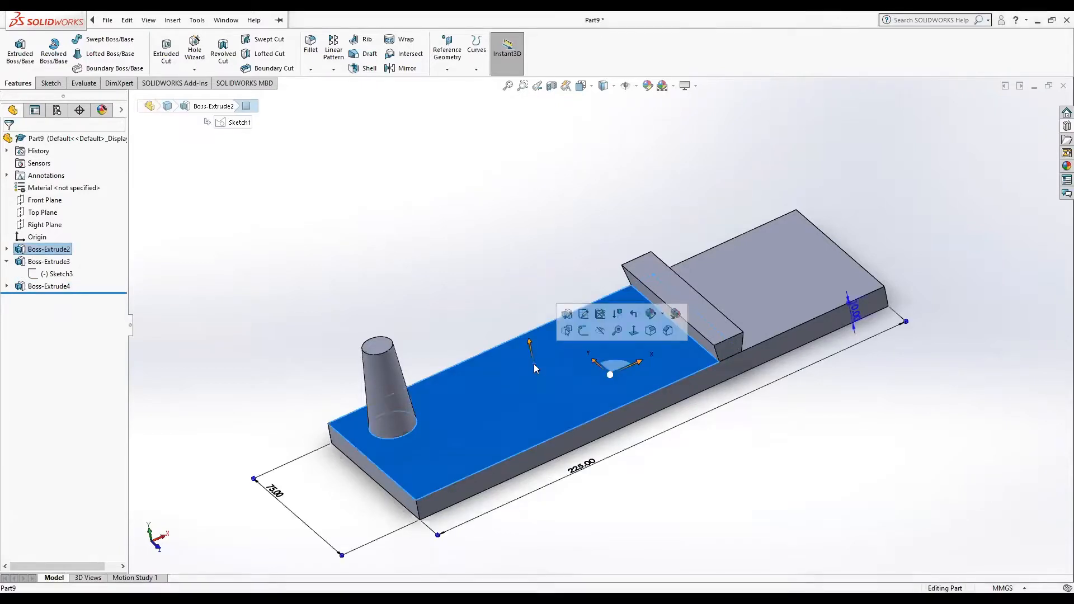
left_click(636, 331)
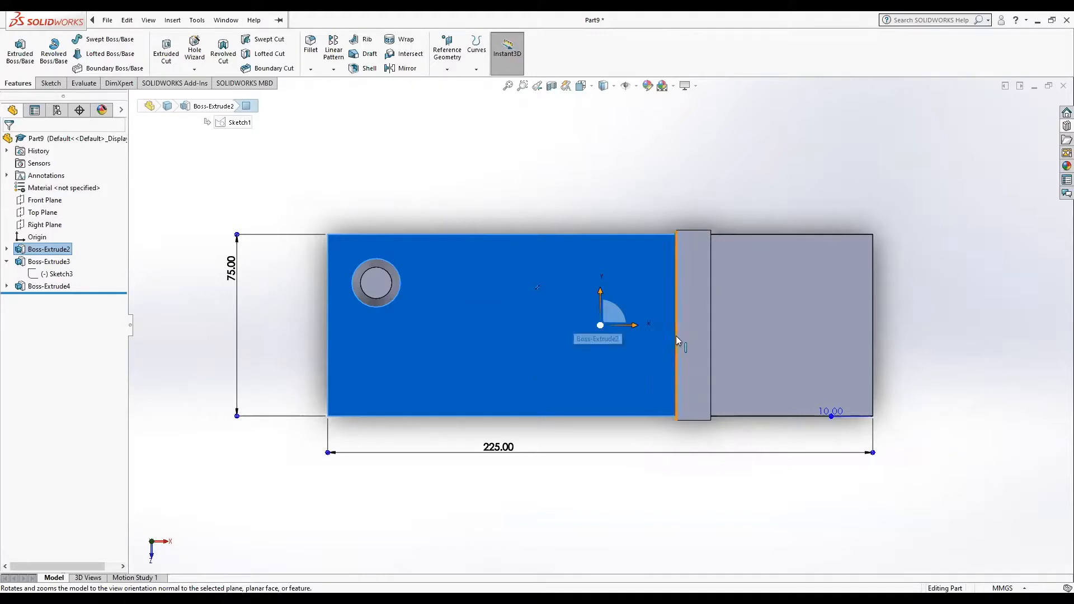
left_click(50, 83)
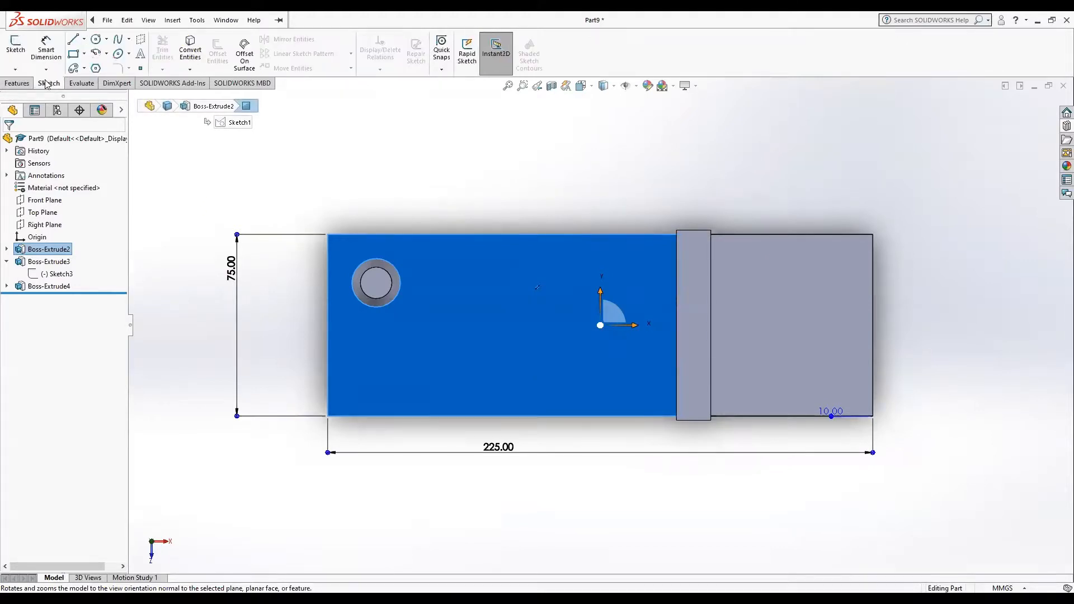
left_click(84, 68)
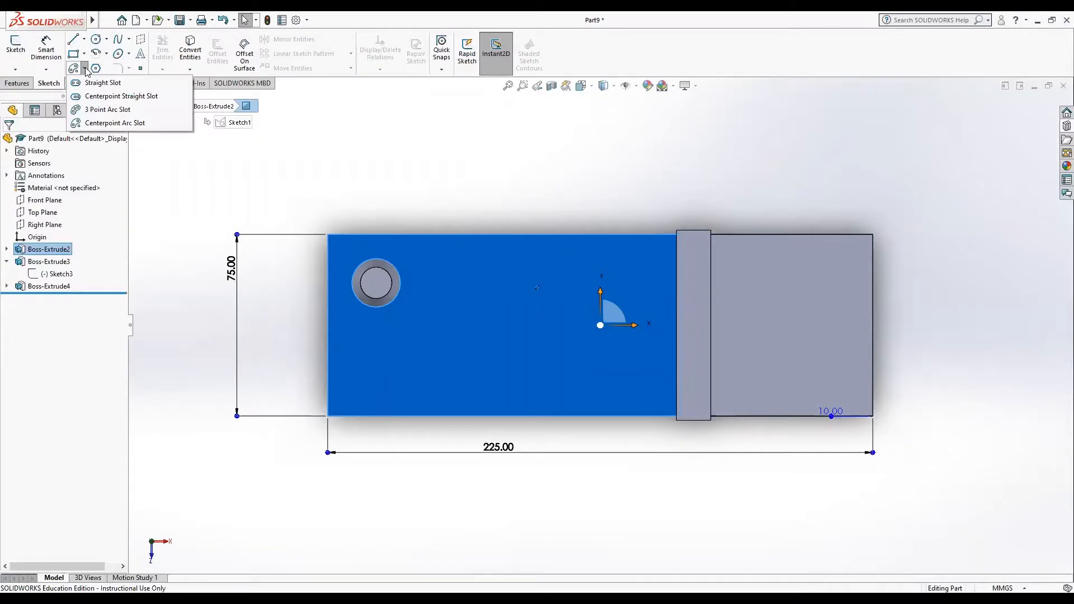
left_click(94, 110)
left_click(461, 354)
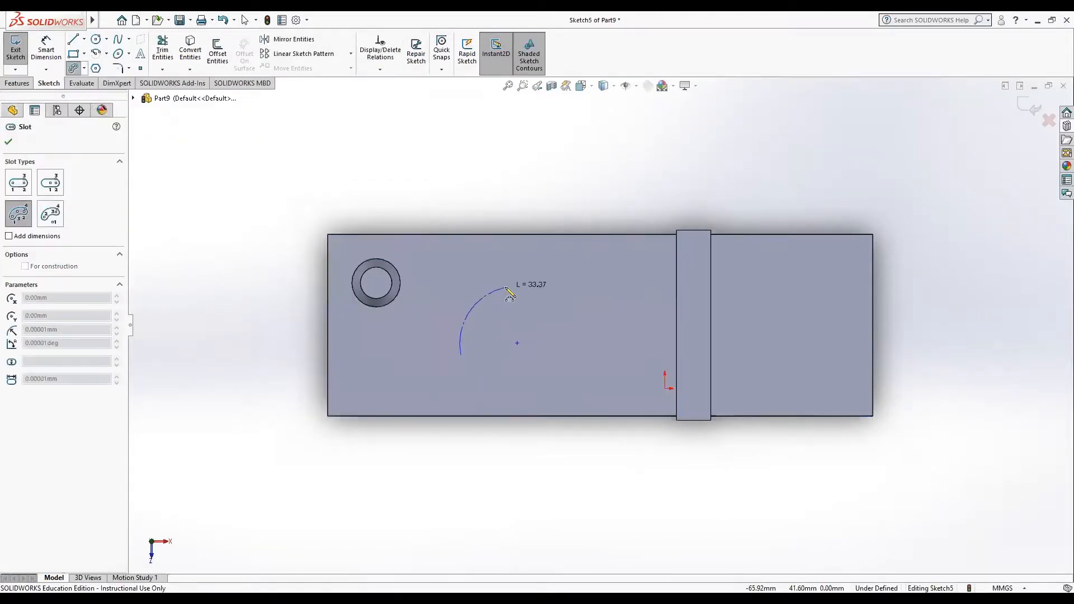
left_click(552, 277)
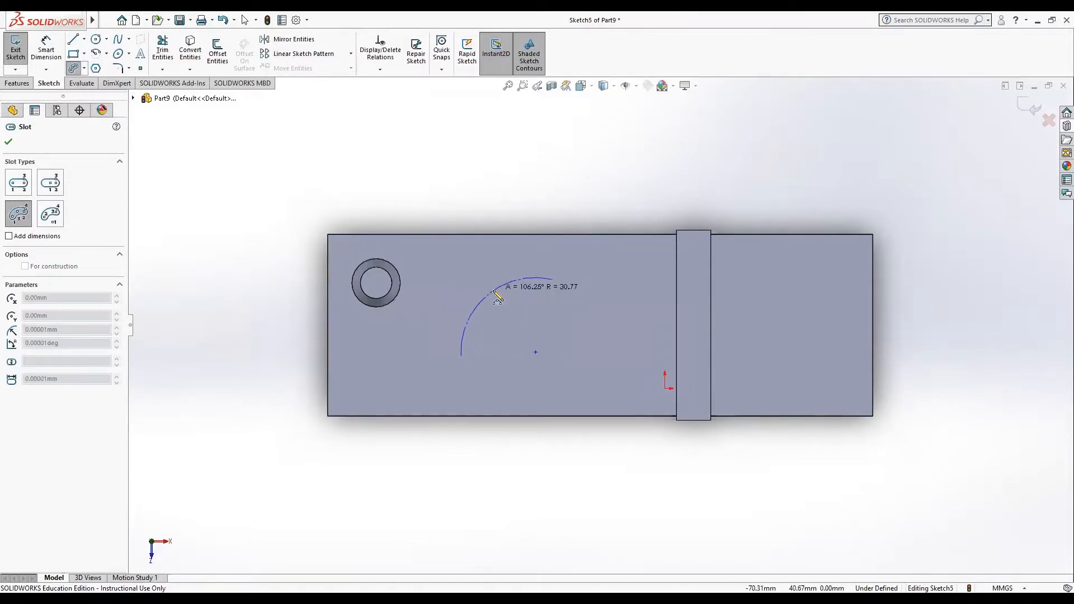
left_click(492, 299)
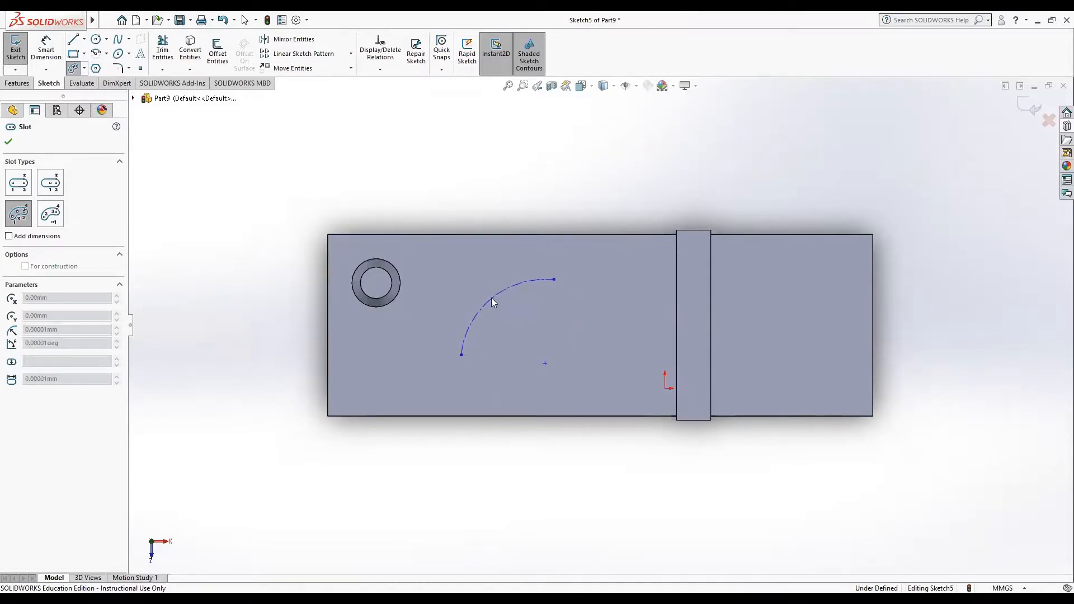
left_click(495, 304)
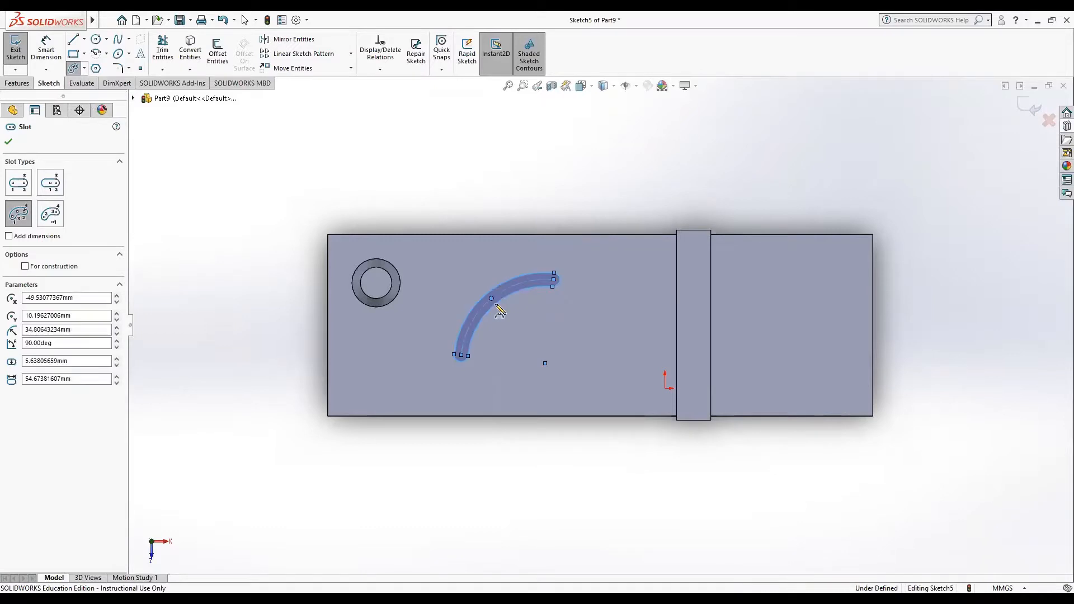
Step: Set the arc slot's width to 9 mm
double_click(68, 360)
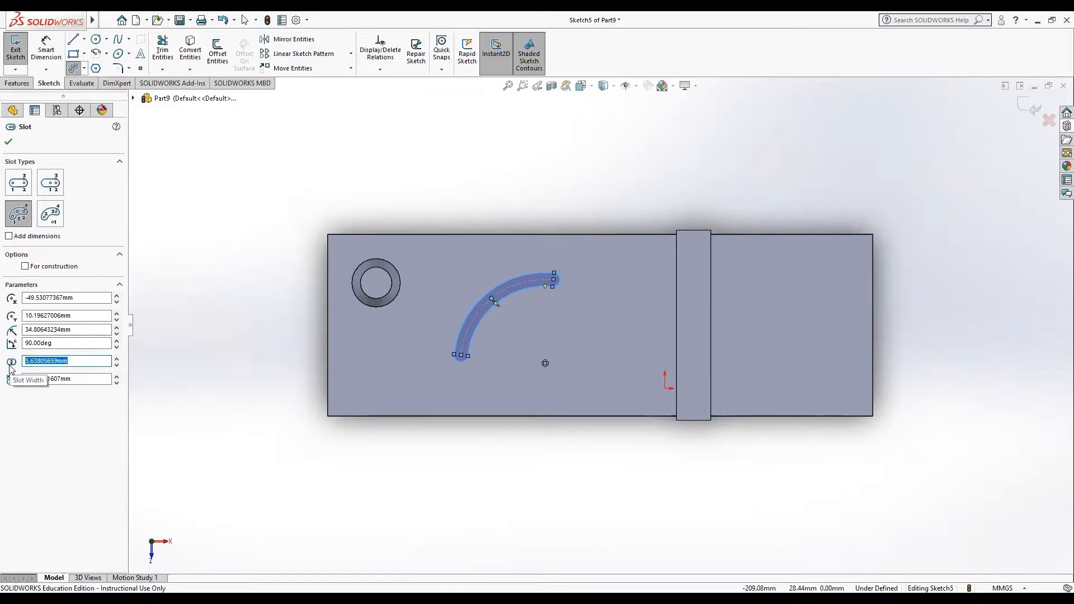
type("9")
key("Return")
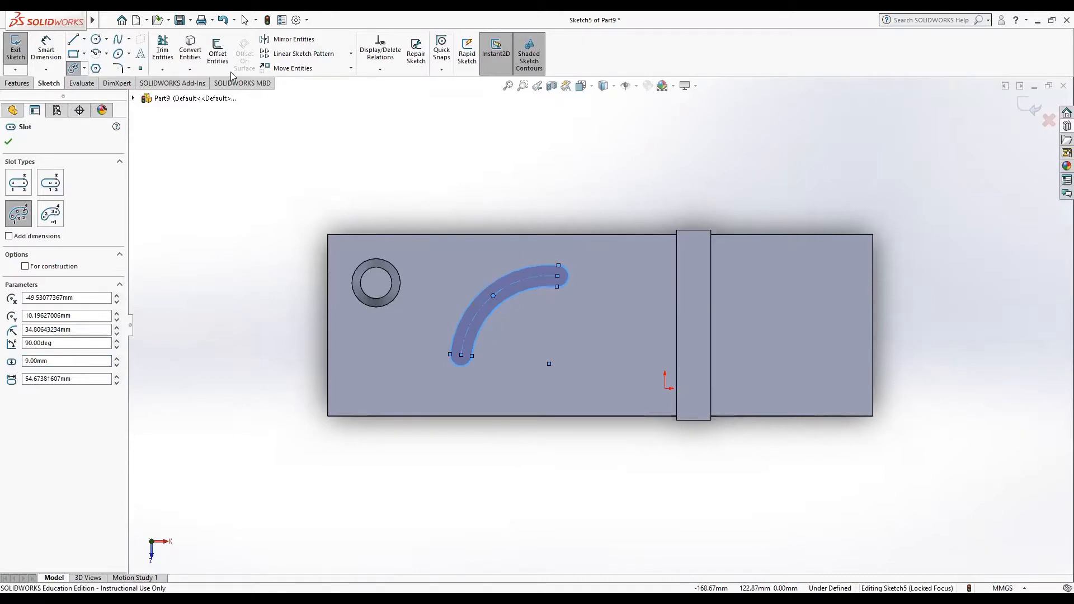
Step: Cut the arc slot into the plate with a blind Extruded Cut 10 mm deep
left_click(18, 83)
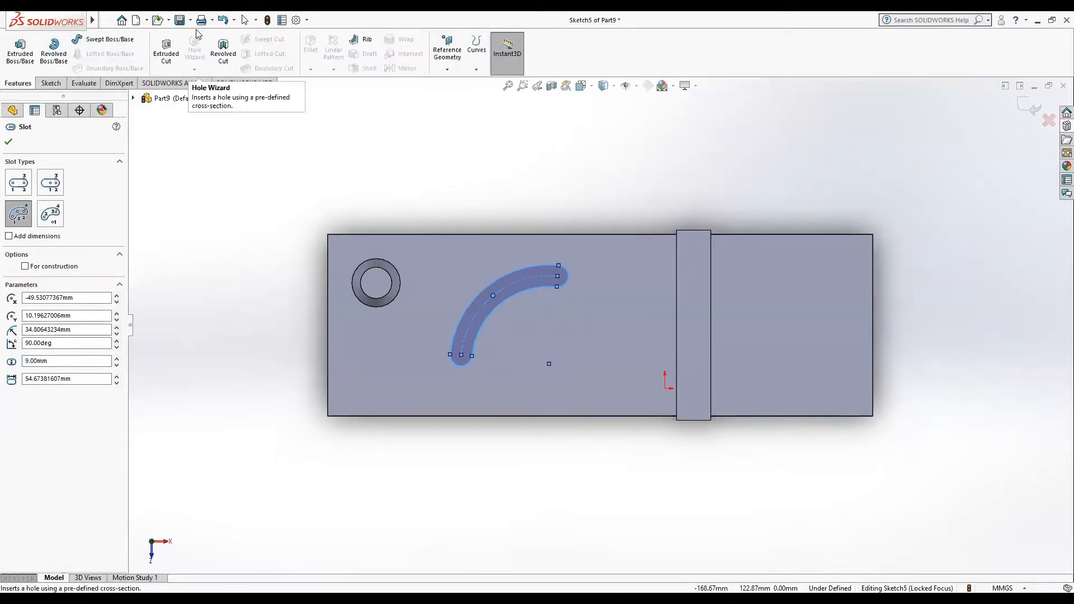
left_click(159, 49)
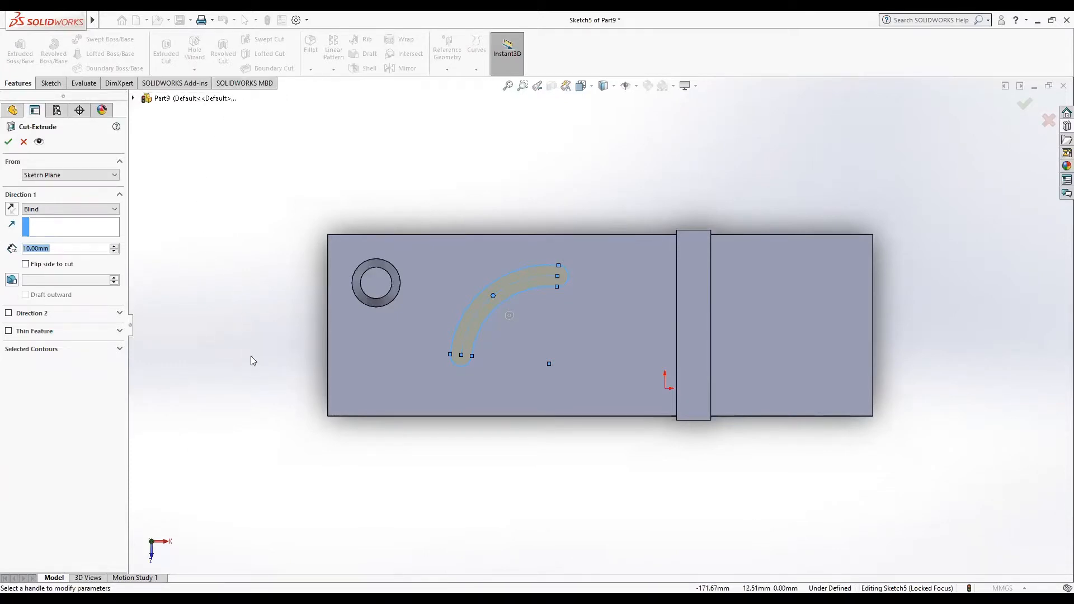
middle_click_drag(247, 362, 242, 243)
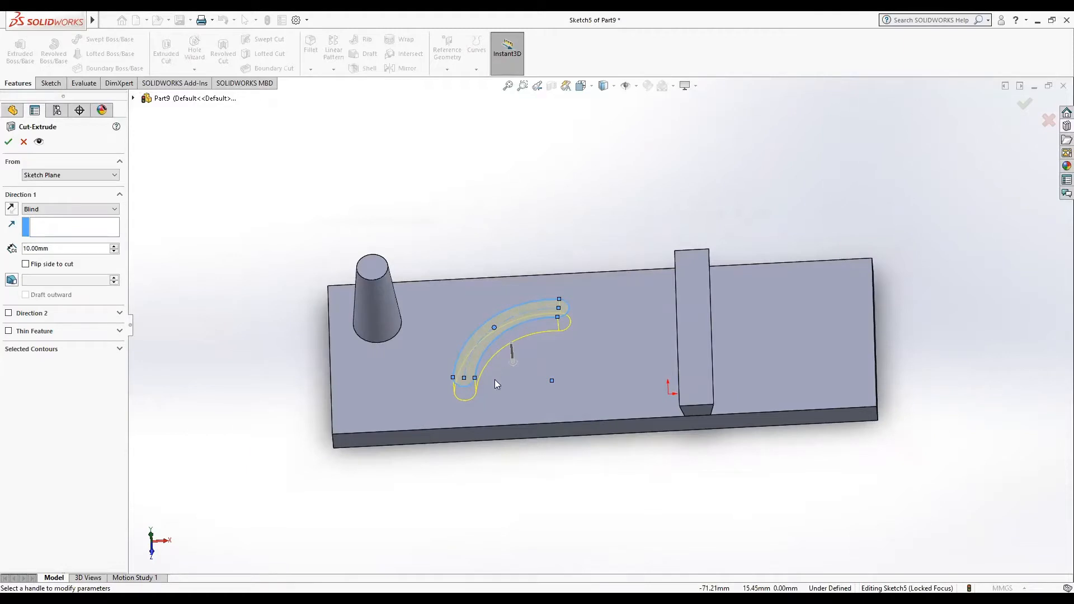
left_click(8, 141)
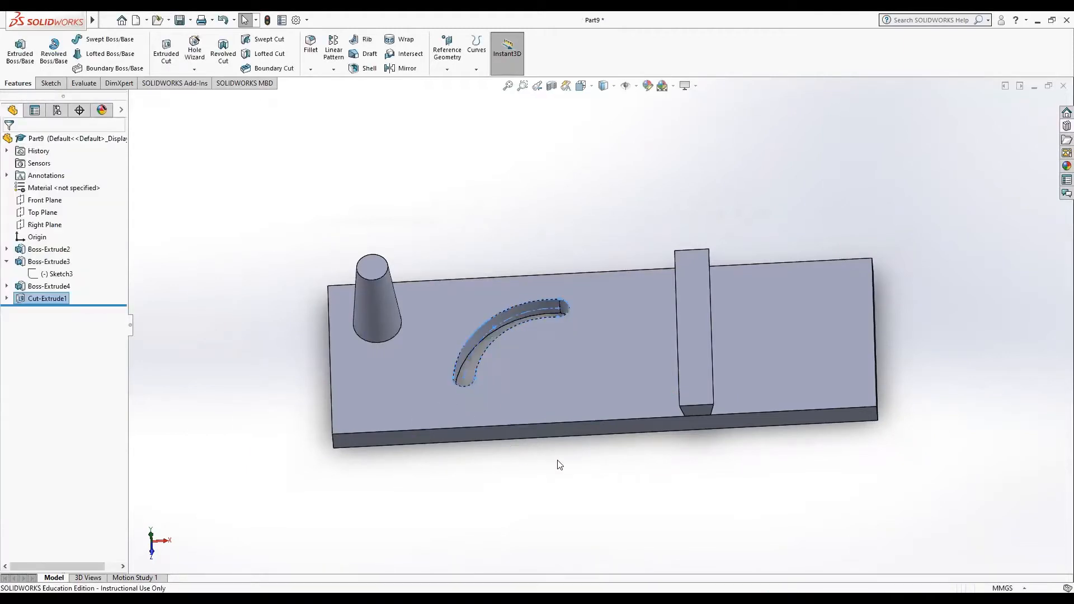
middle_click_drag(535, 389, 561, 451)
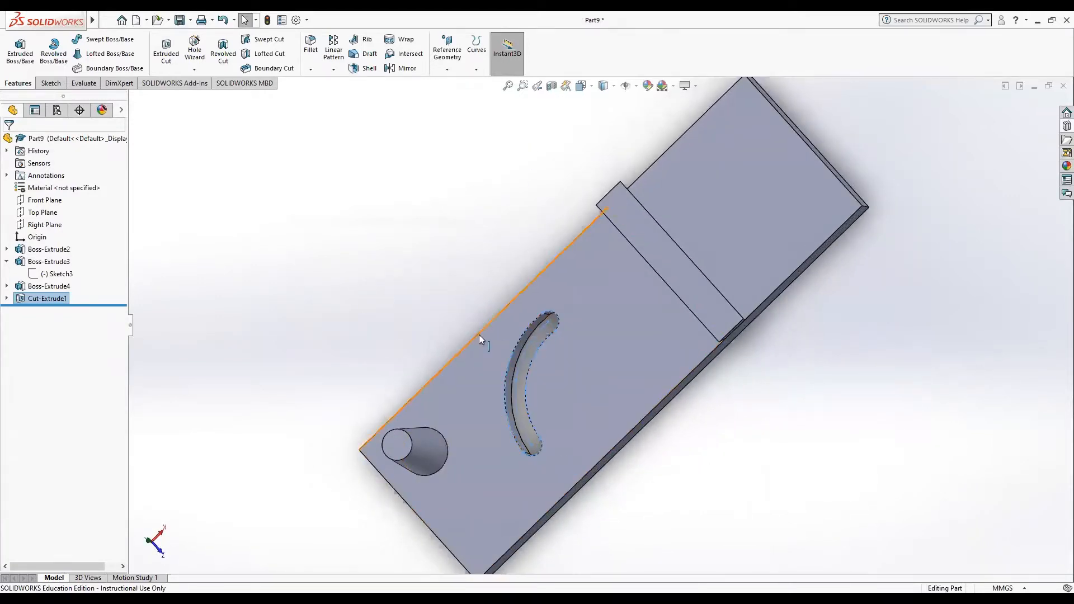
middle_click_drag(480, 372, 509, 418)
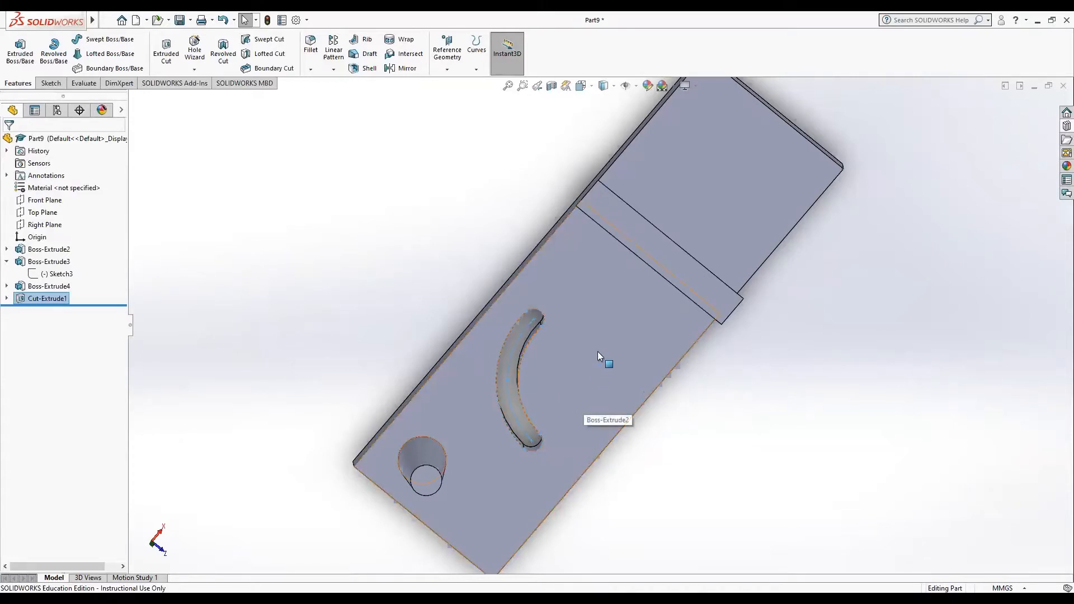
middle_click_drag(598, 344, 570, 306)
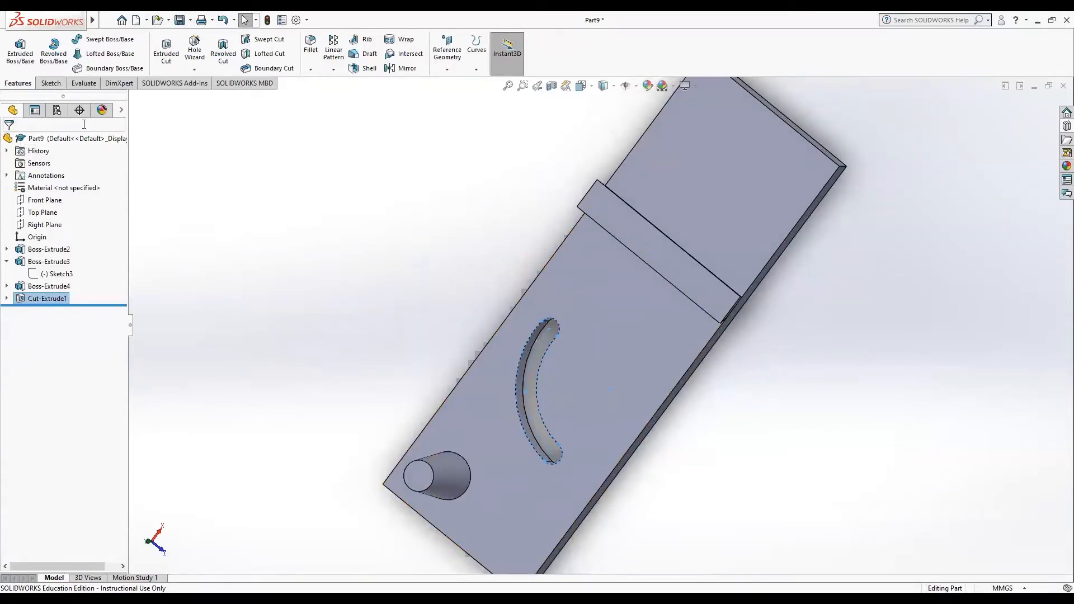
Step: Sketch a circle of about 6 mm radius on the plate's top face, between the arc slot and the rectangular boss
left_click(52, 83)
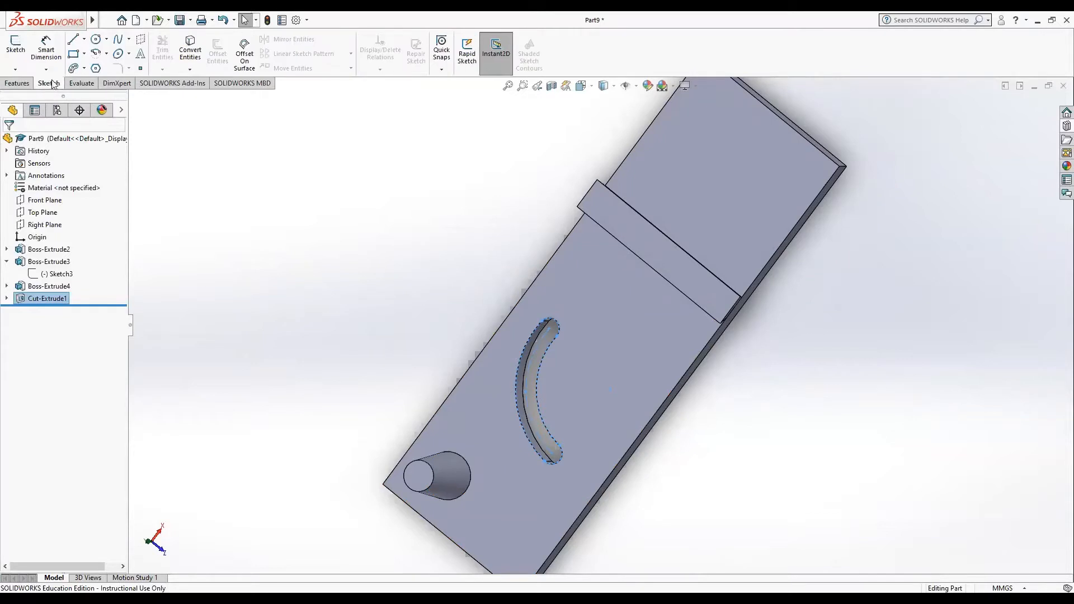
left_click(95, 39)
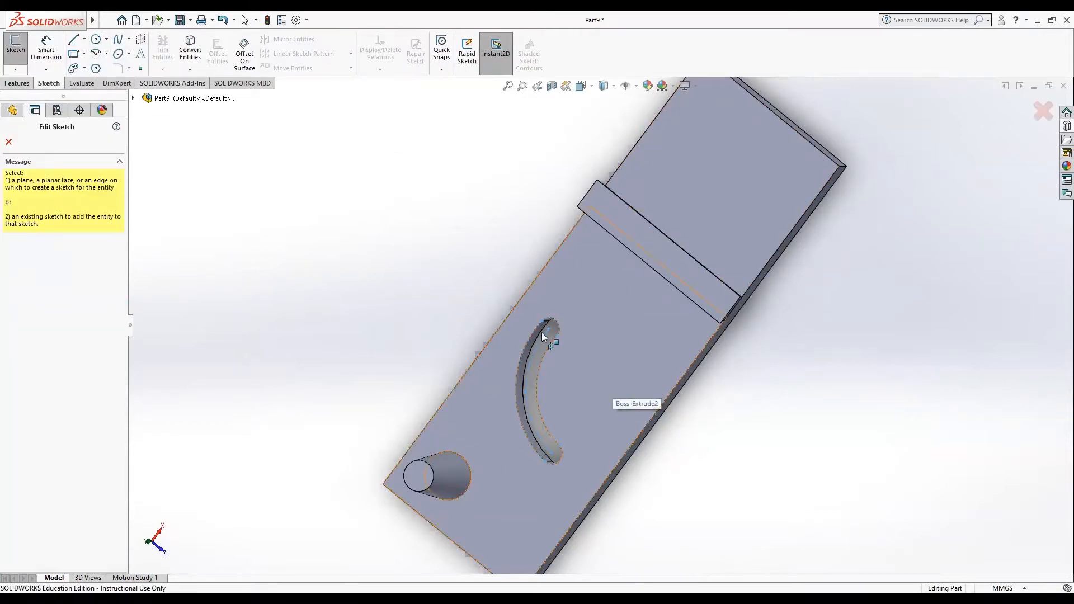
key("Escape")
left_click(608, 331)
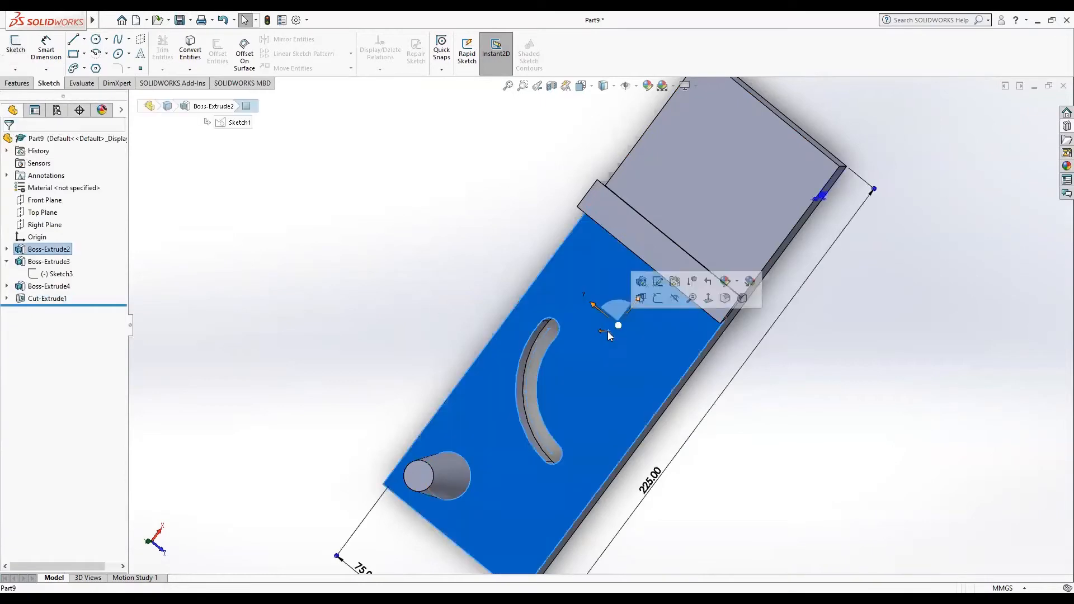
left_click(708, 299)
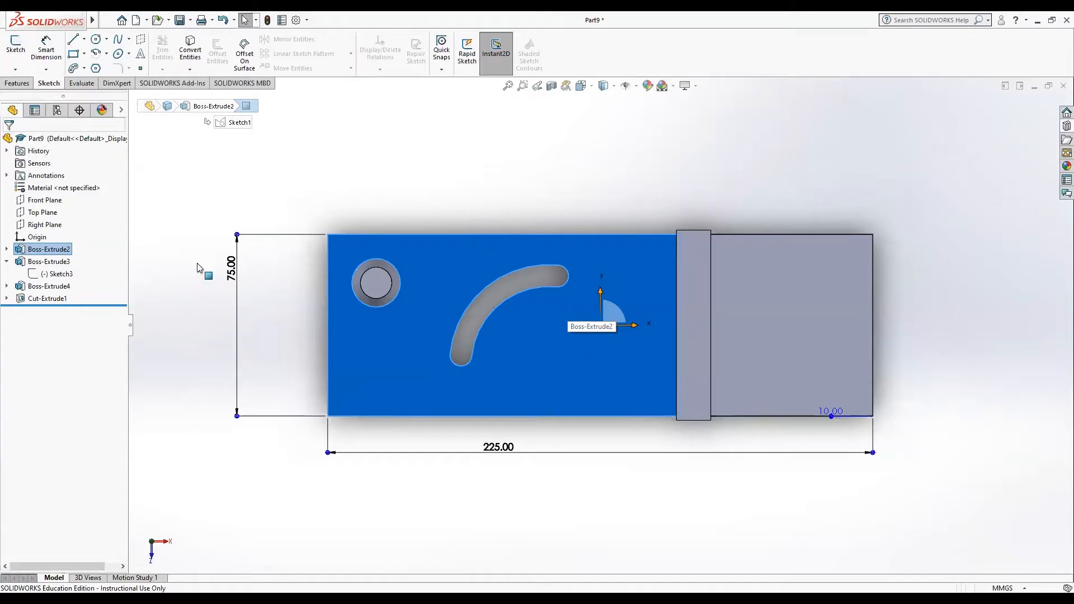
left_click(97, 40)
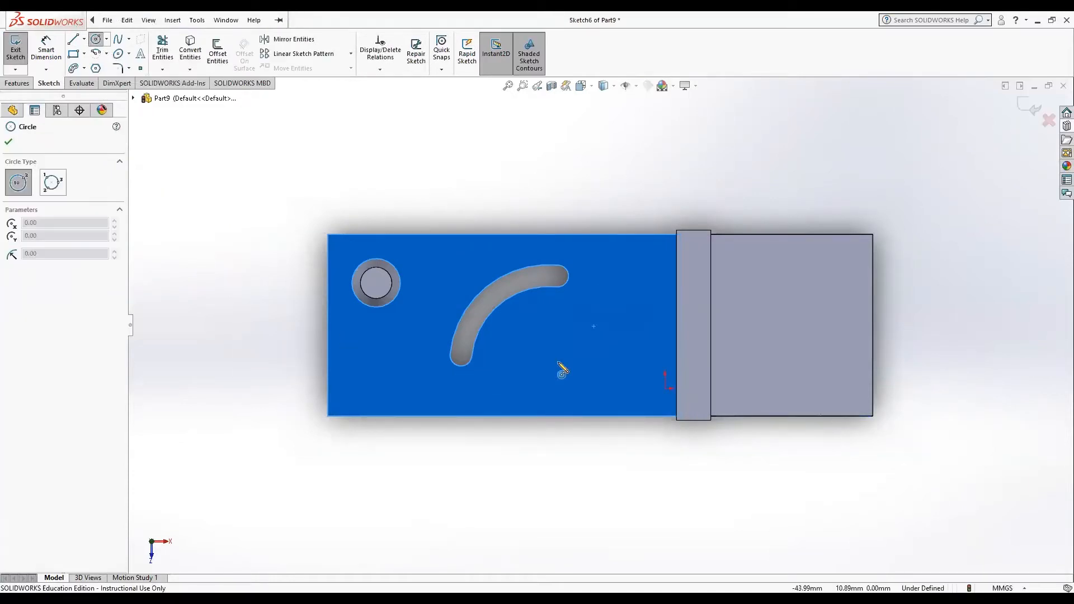
left_click(617, 269)
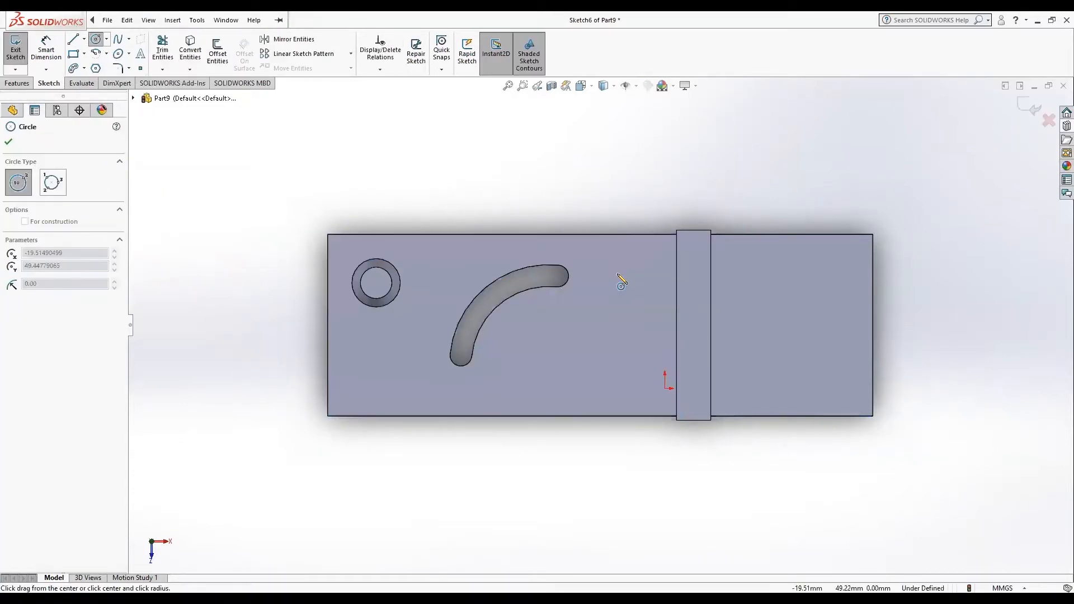
left_click(623, 284)
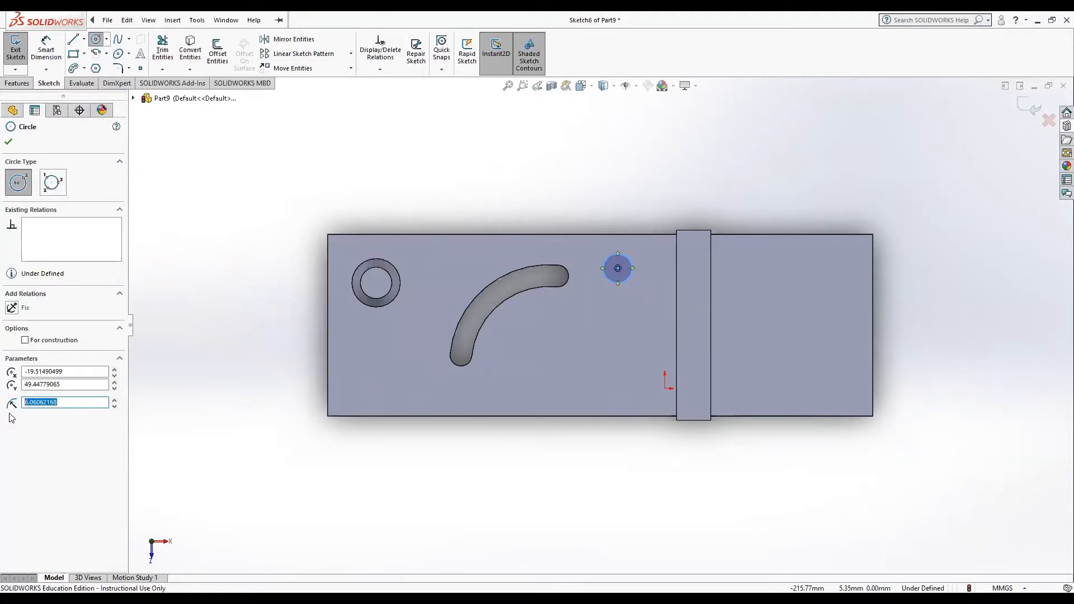
Step: Set the circle's radius to 5 mm and finish the circle
type("5")
key("Return")
left_click(9, 141)
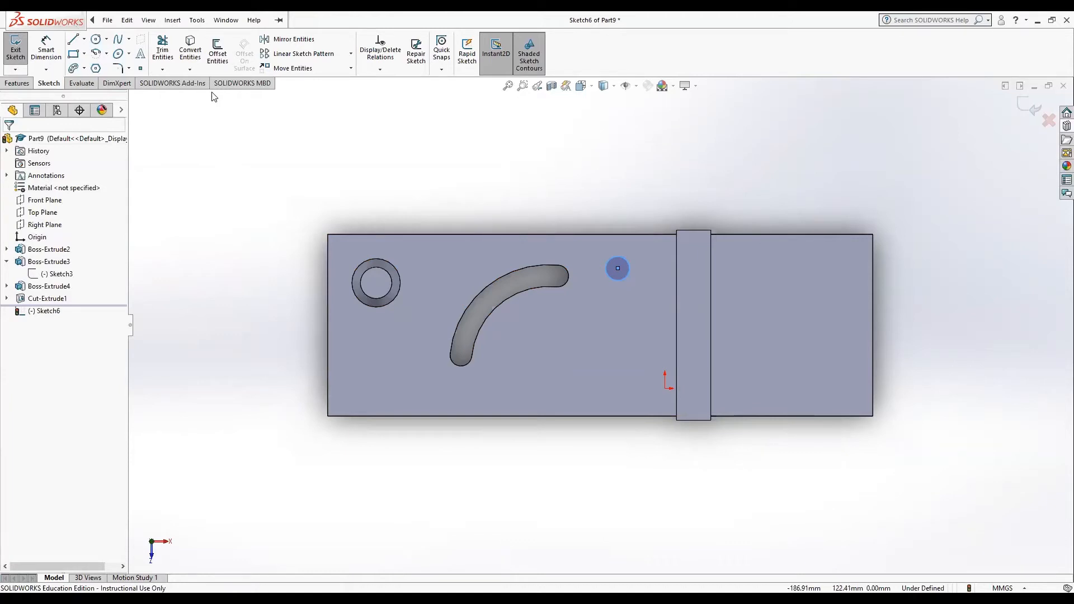
Step: Cut the circle into the plate with a blind Extruded Cut 5 mm deep
left_click(18, 84)
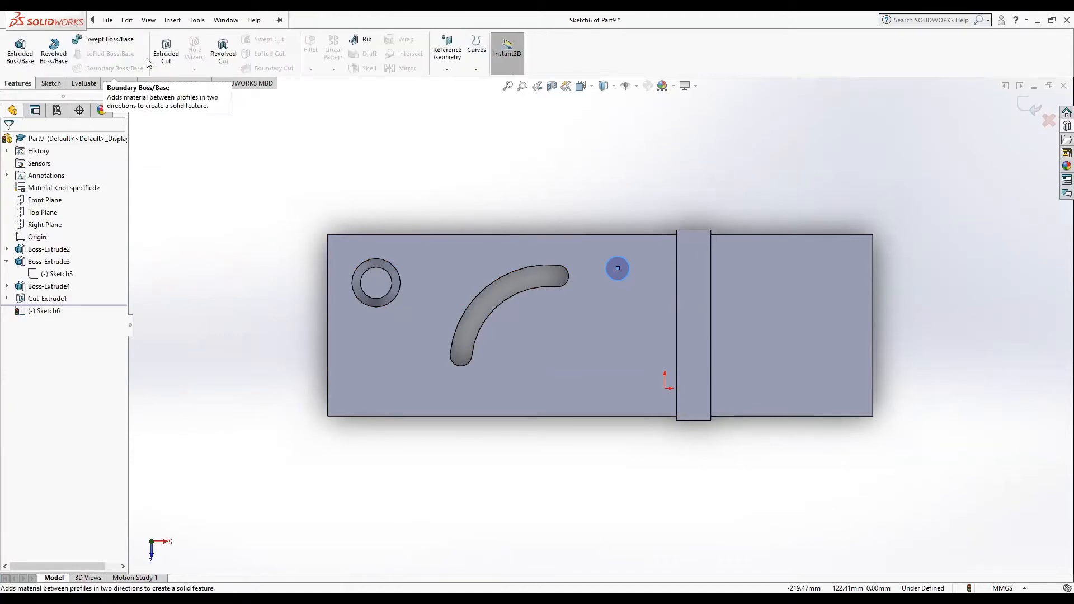
left_click(175, 46)
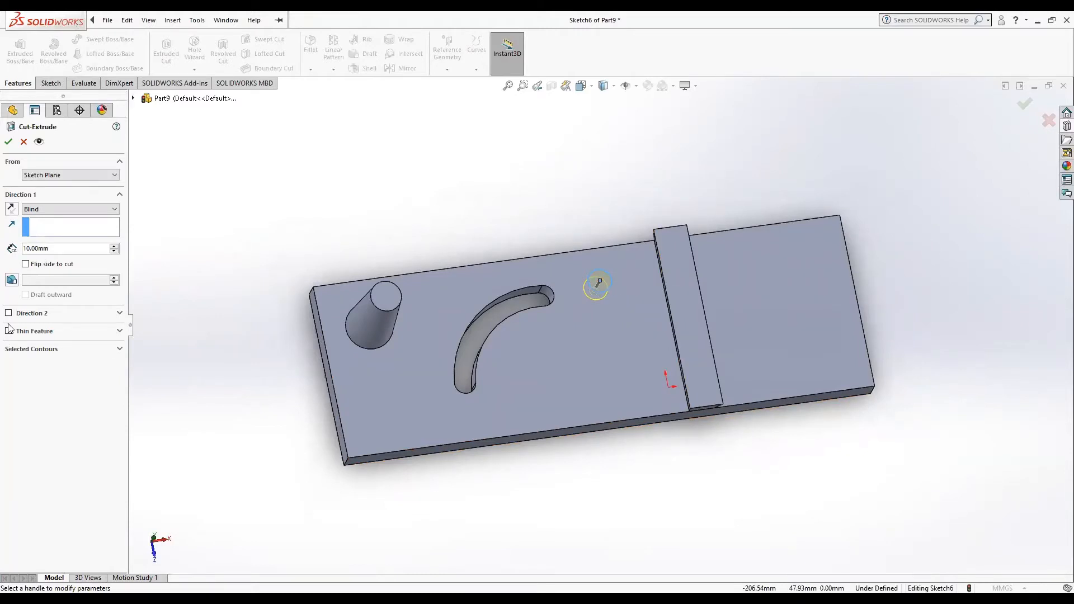
left_click(31, 248)
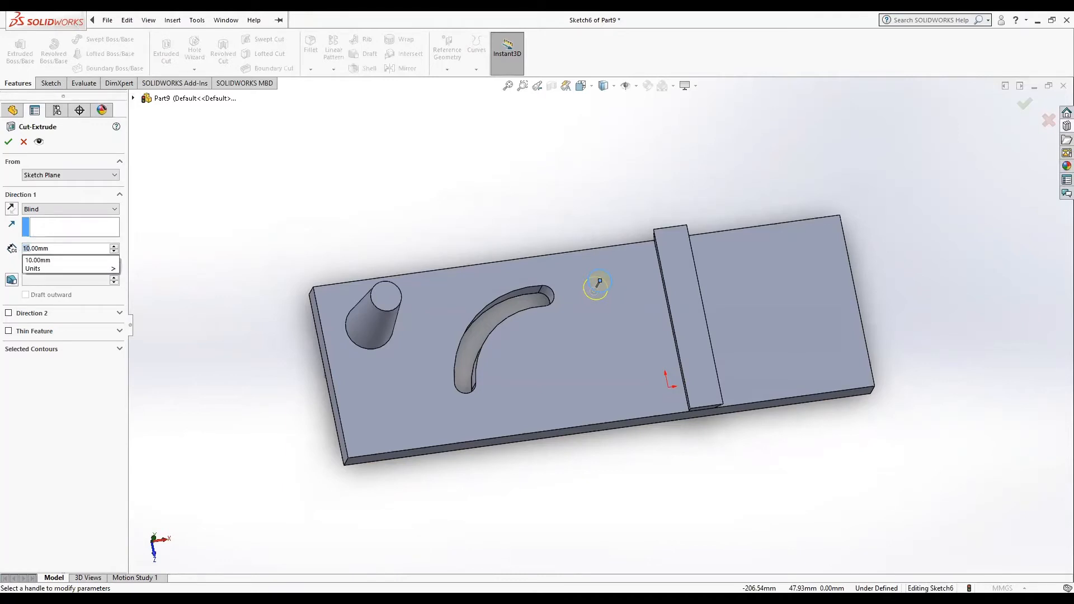
type("5")
key("Return")
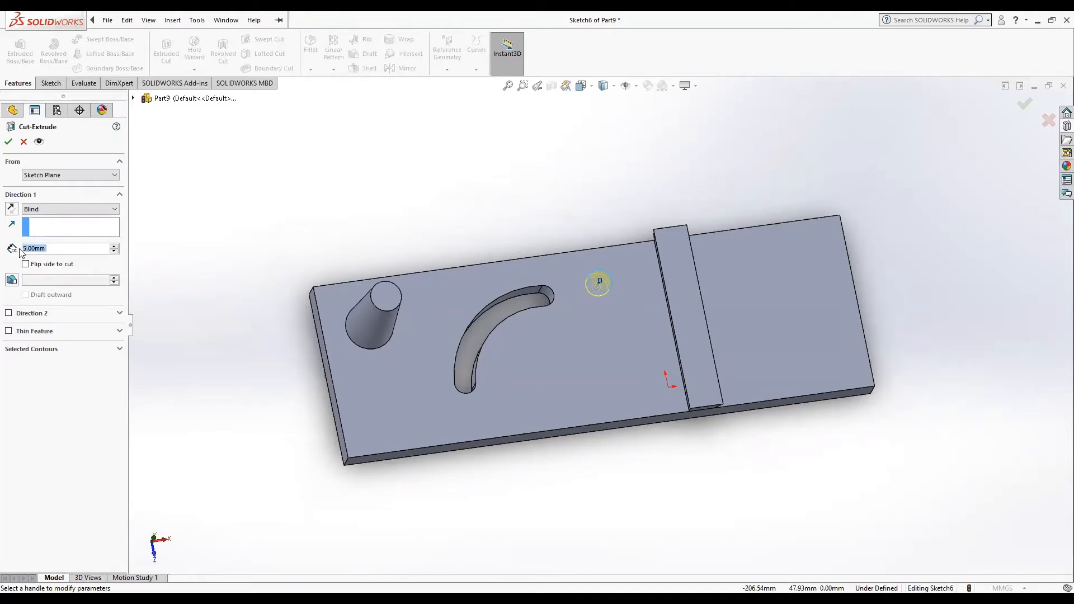
left_click(9, 141)
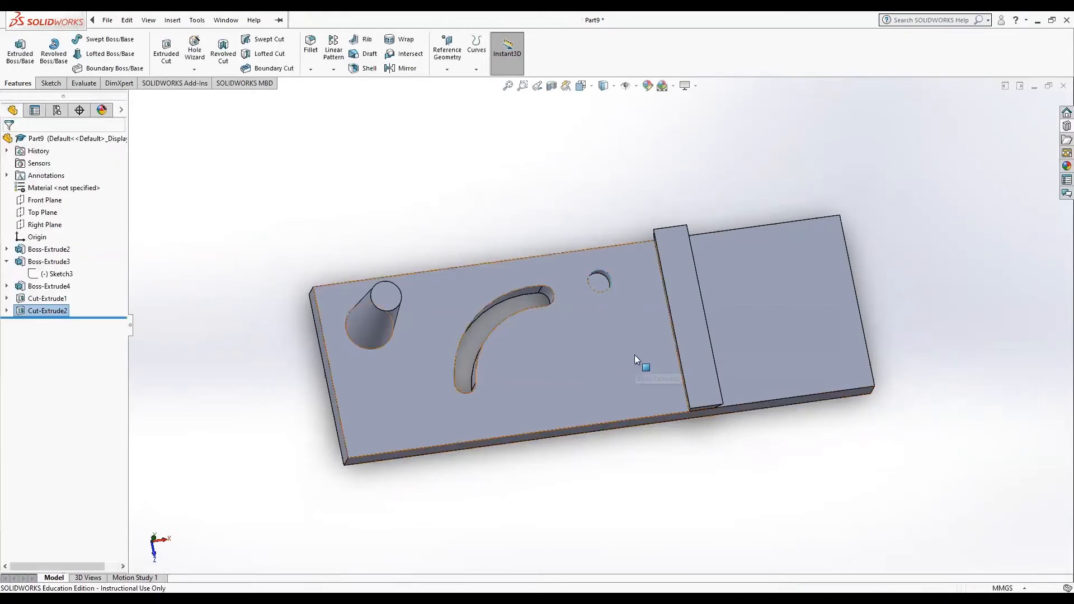
Step: Examine the circular pocket and the arc slot in the plate up close from several angles, comparing their depths
mouse_move(634, 353)
middle_mouse_down()
mouse_move(582, 431)
mouse_move(606, 413)
mouse_move(619, 359)
middle_mouse_up()
scroll(614, 354, "up", 3)
scroll(613, 355, "down", 8)
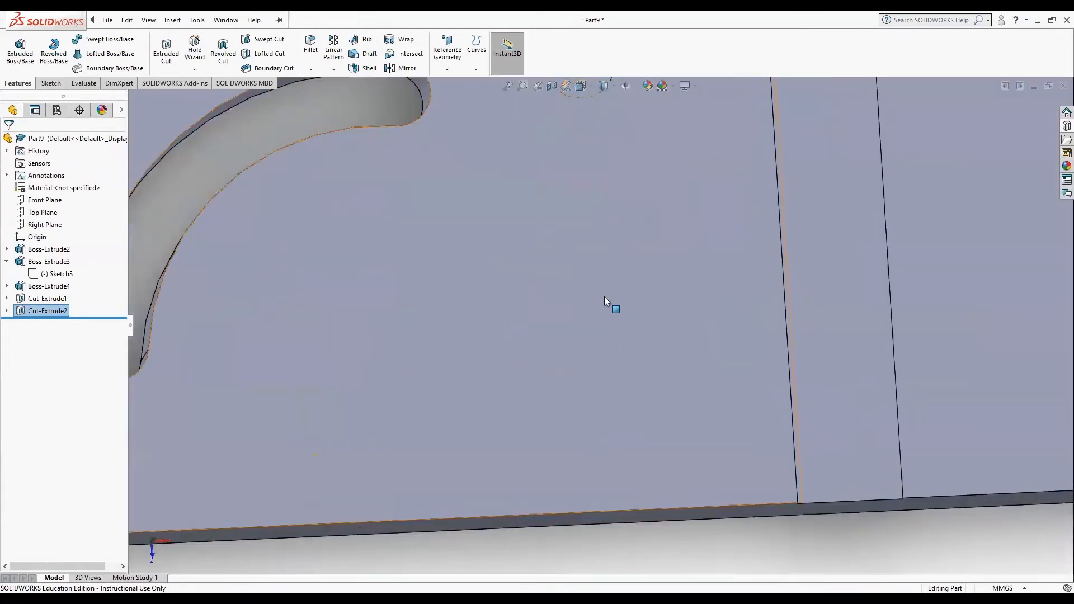
left_click(582, 268)
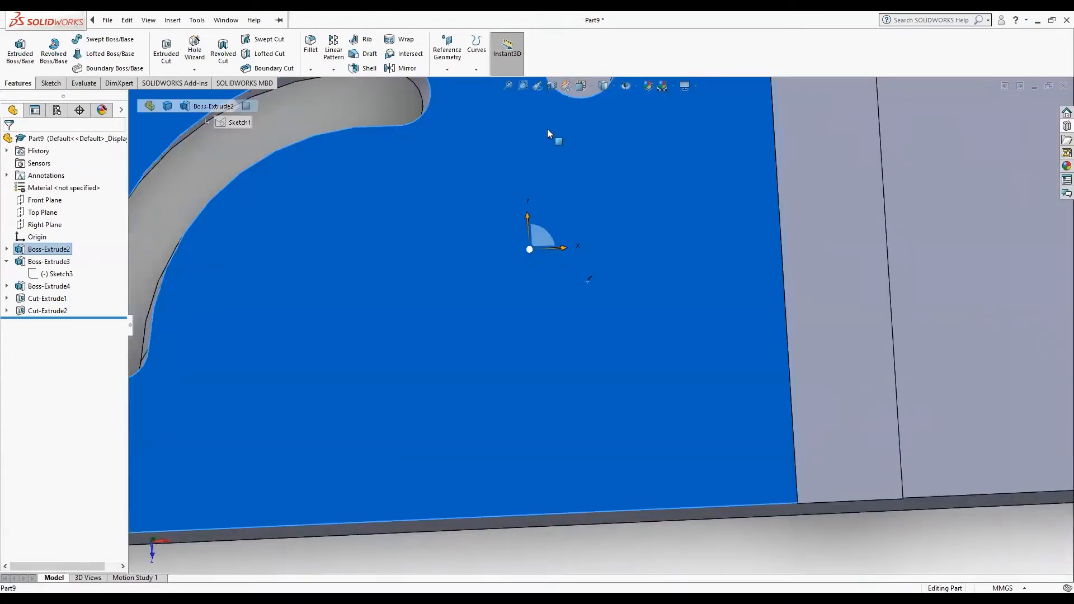
scroll(680, 108, "up", 5)
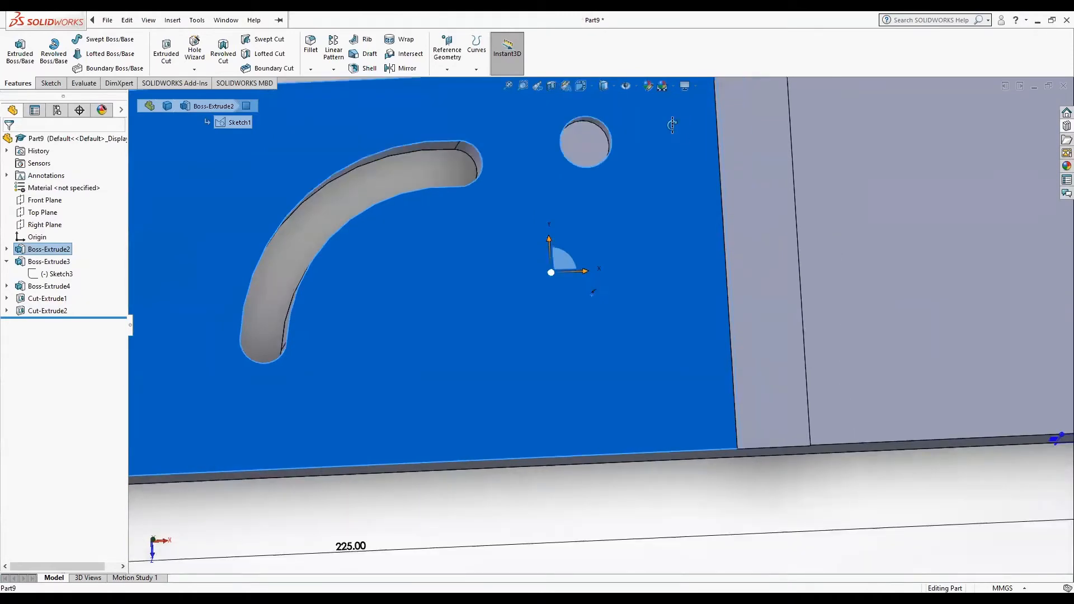
scroll(672, 124, "up", 3)
scroll(651, 151, "down", 3)
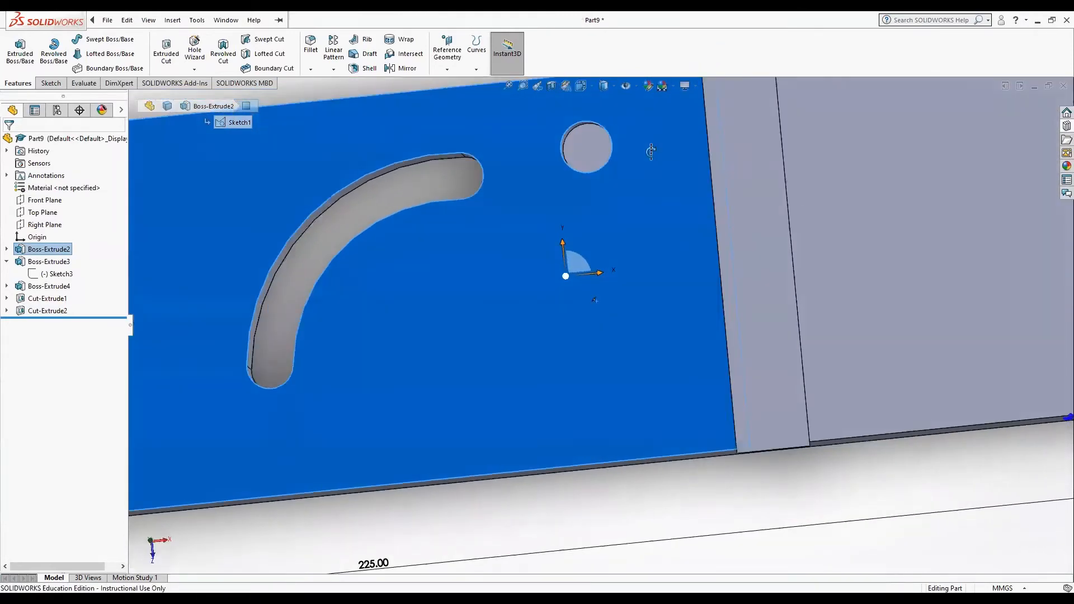
middle_click_drag(651, 151, 615, 130)
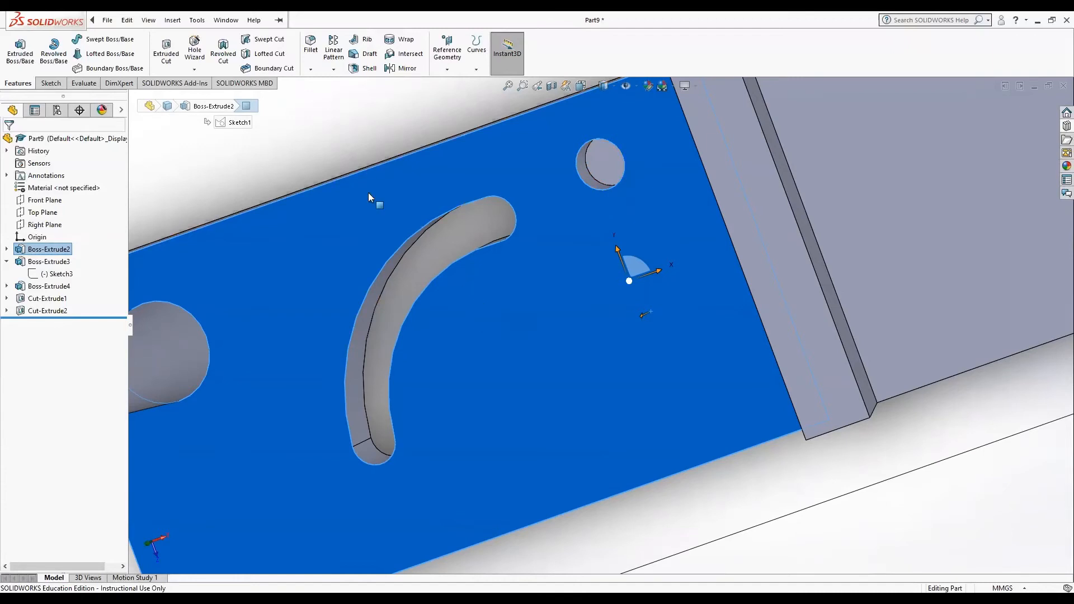
key("f")
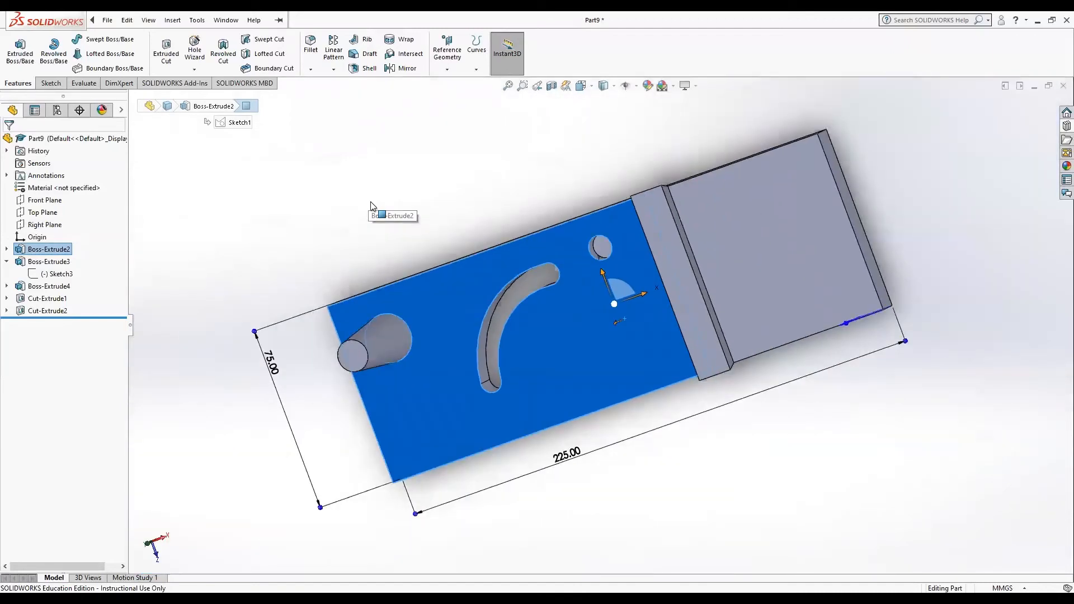